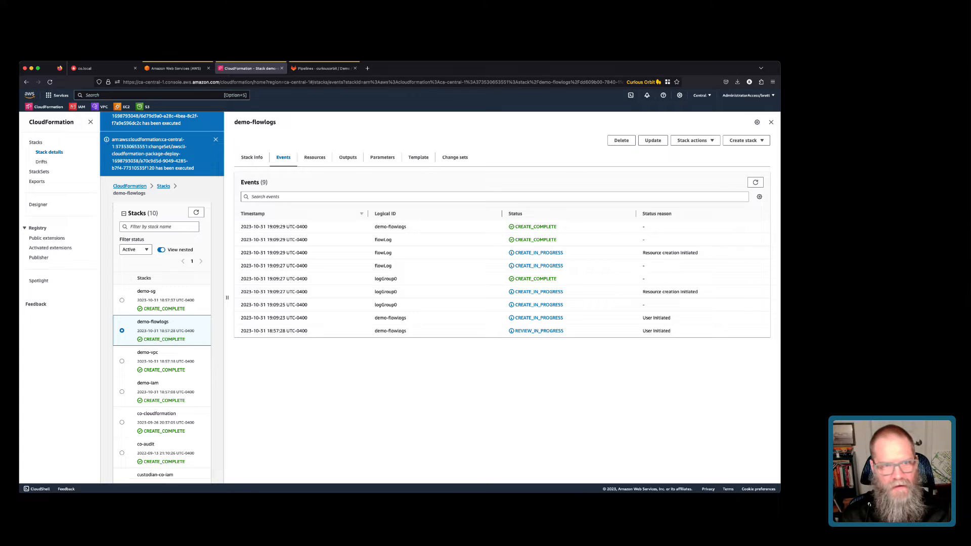
# Confirm the demo-sg stack's events show CREATE_COMPLETE, then go to the EC2 Dashboard.
pyautogui.click(146, 292)
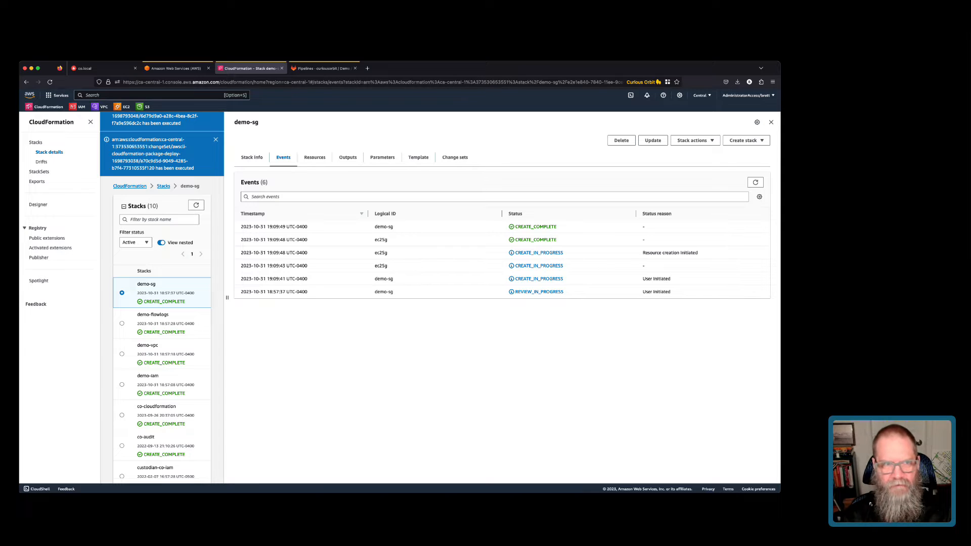
pyautogui.click(122, 106)
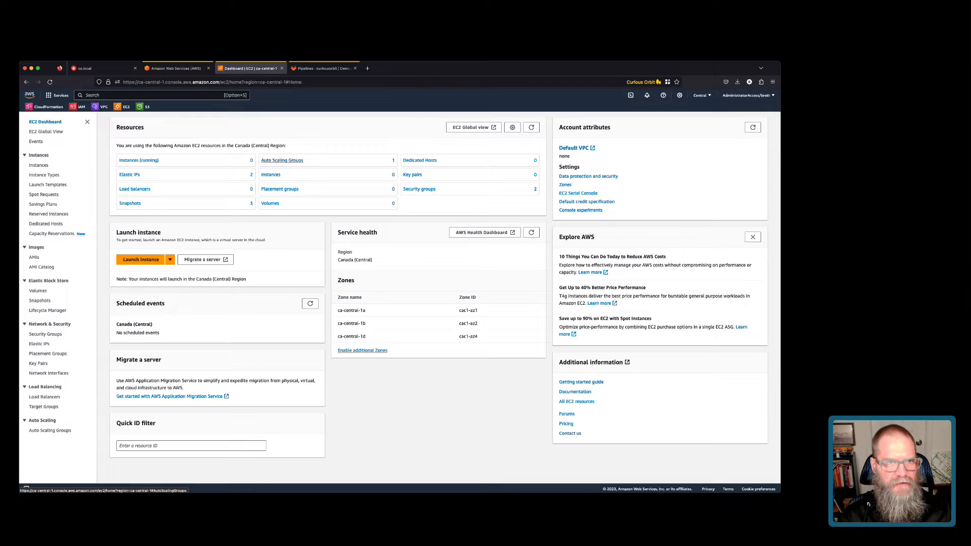
# Delete the class-demo Auto Scaling group, confirming with 'delete'.
pyautogui.click(275, 160)
pyautogui.click(145, 209)
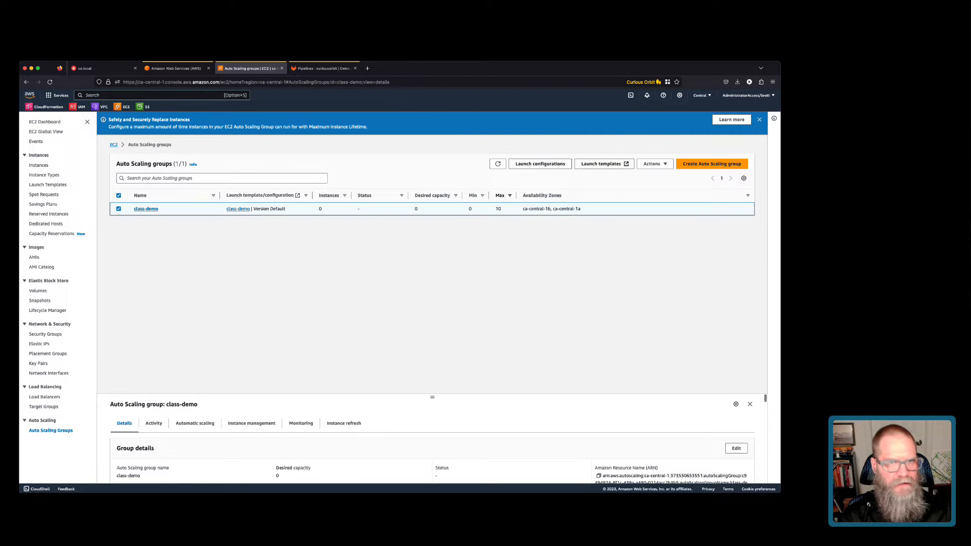
pyautogui.click(655, 163)
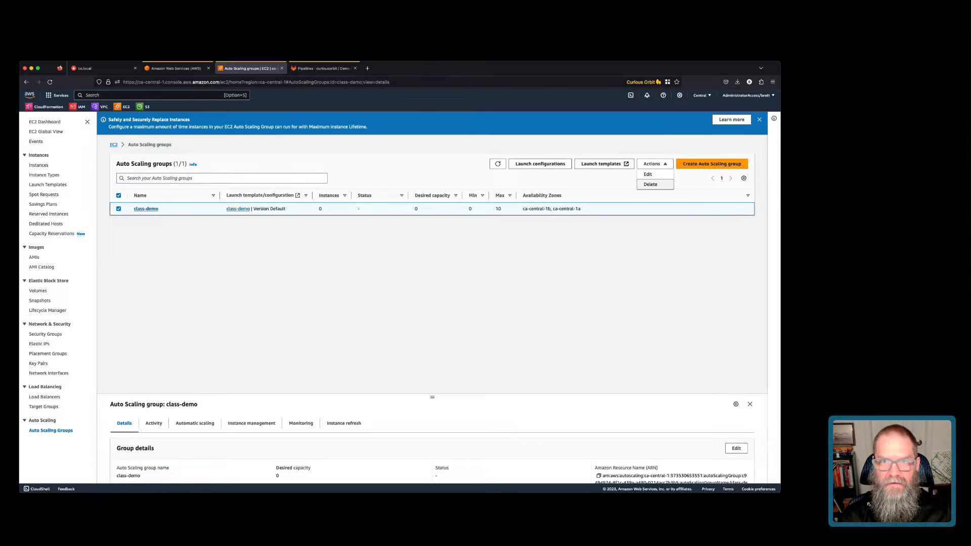
pyautogui.click(651, 184)
pyautogui.click(439, 322)
pyautogui.write('de')
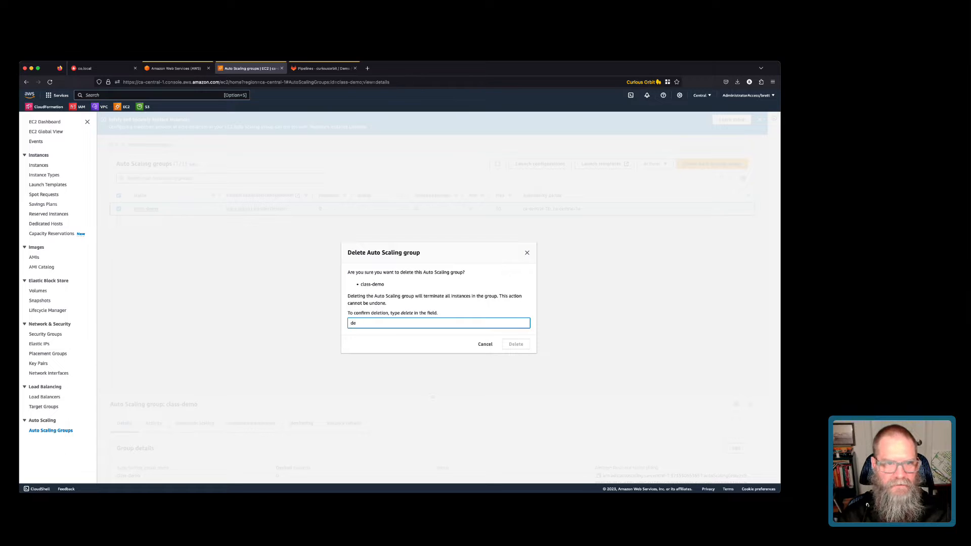
pyautogui.write('lete')
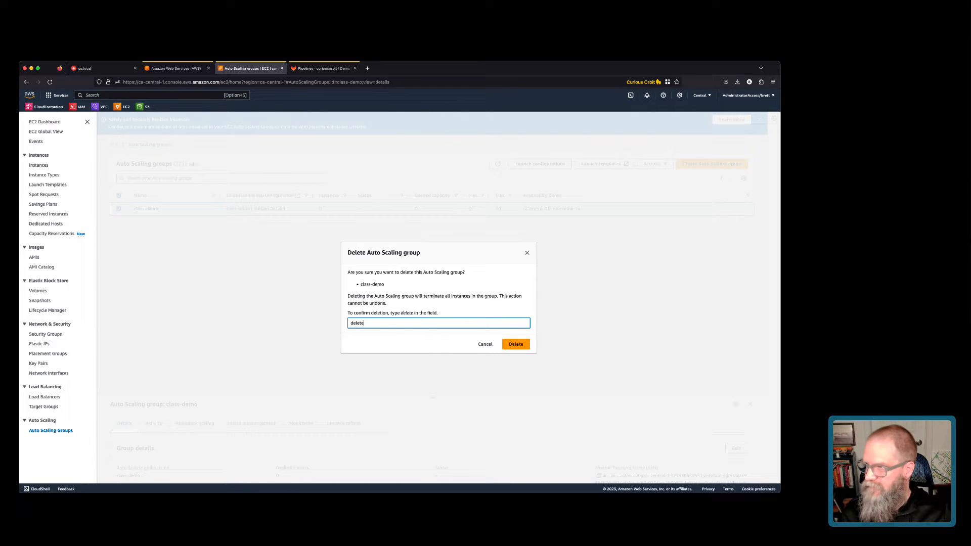
pyautogui.press('Return')
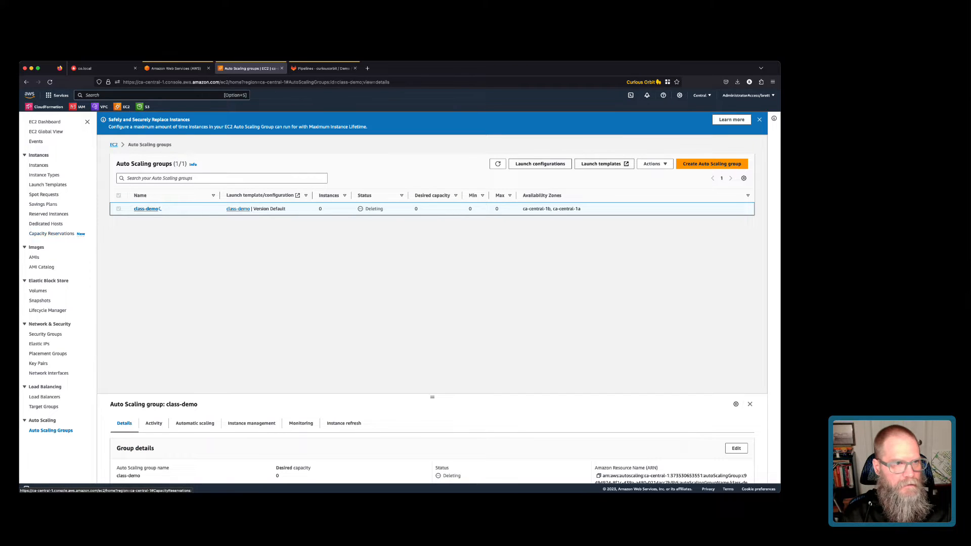
# Deregister all three AMIs after reviewing the instances and snapshots lists.
pyautogui.click(38, 165)
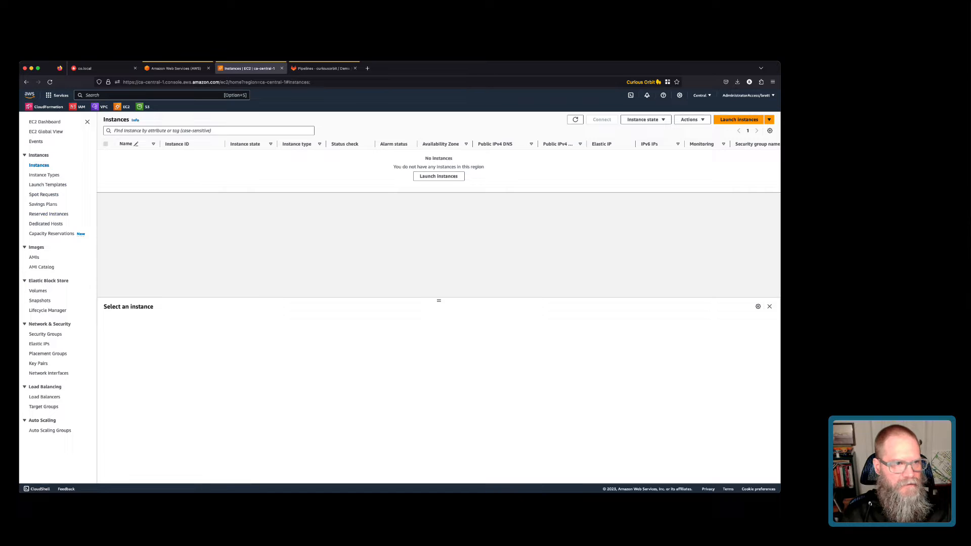
pyautogui.click(39, 301)
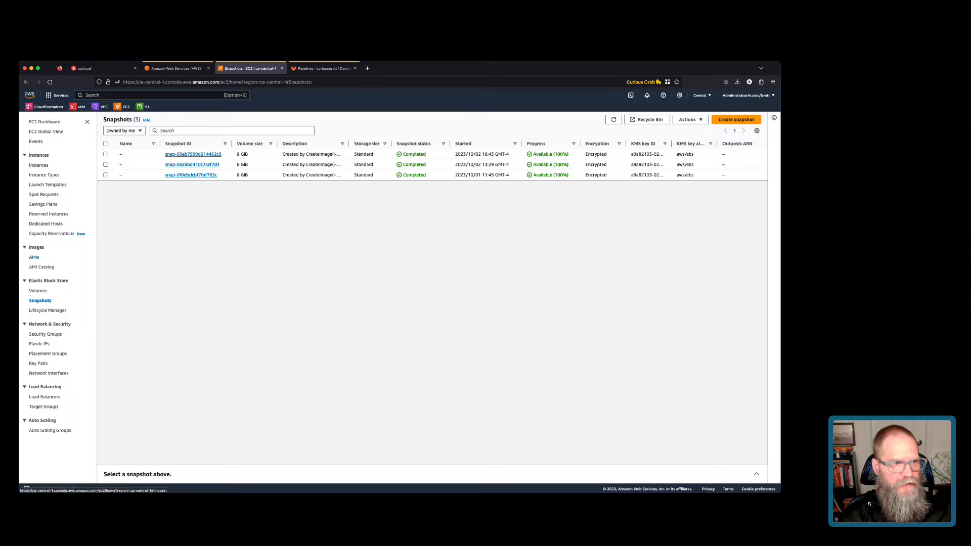
pyautogui.click(34, 257)
pyautogui.click(106, 144)
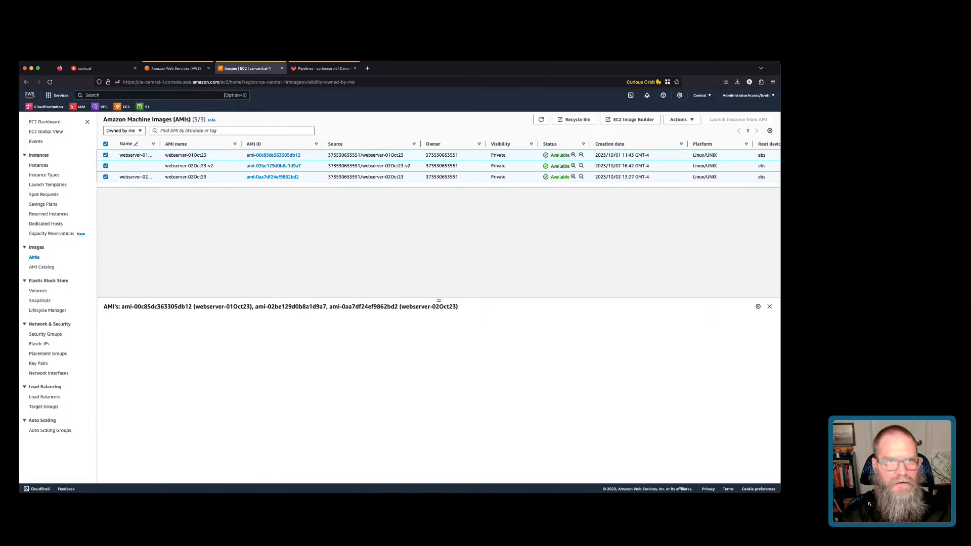
pyautogui.click(681, 119)
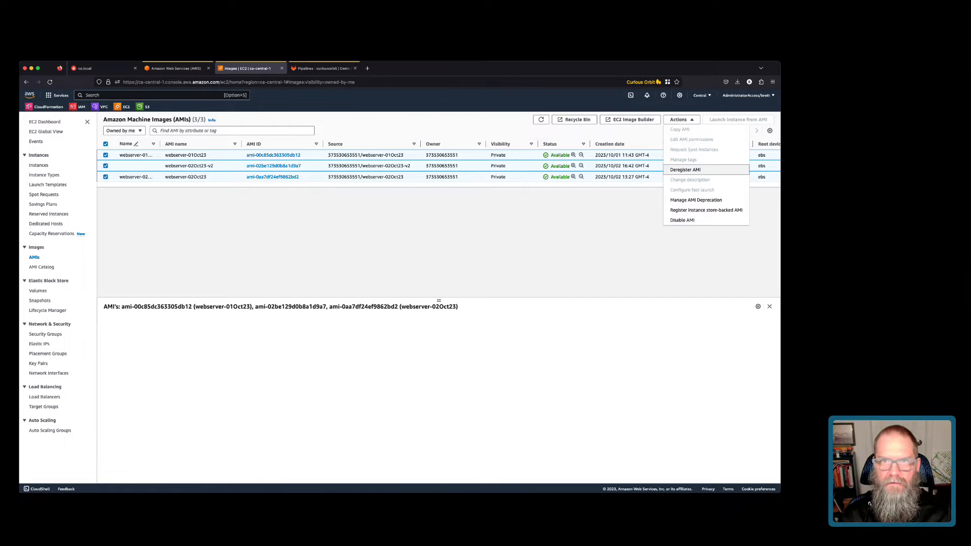
pyautogui.click(680, 169)
pyautogui.click(506, 339)
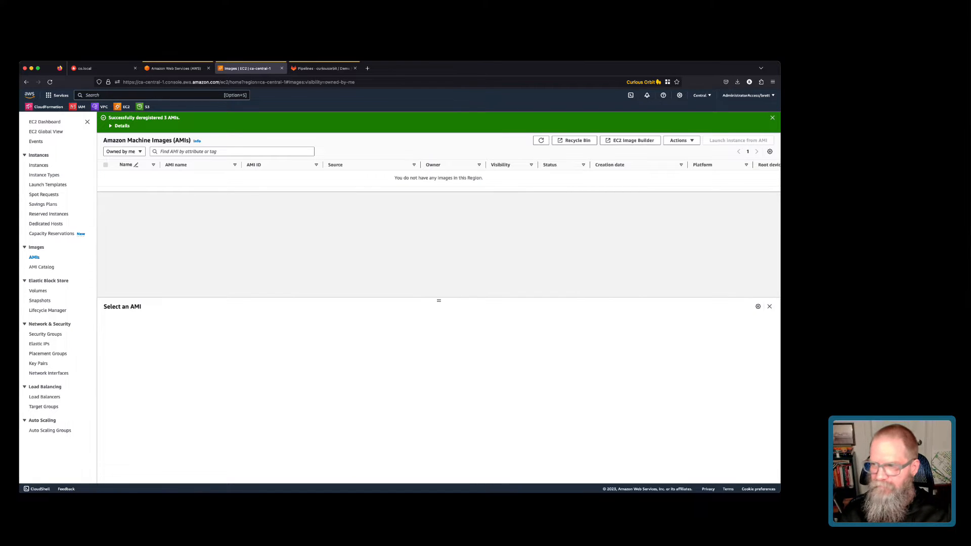
# Recheck the Auto Scaling groups, snapshots and empty instances list, then start launching an instance.
pyautogui.click(51, 431)
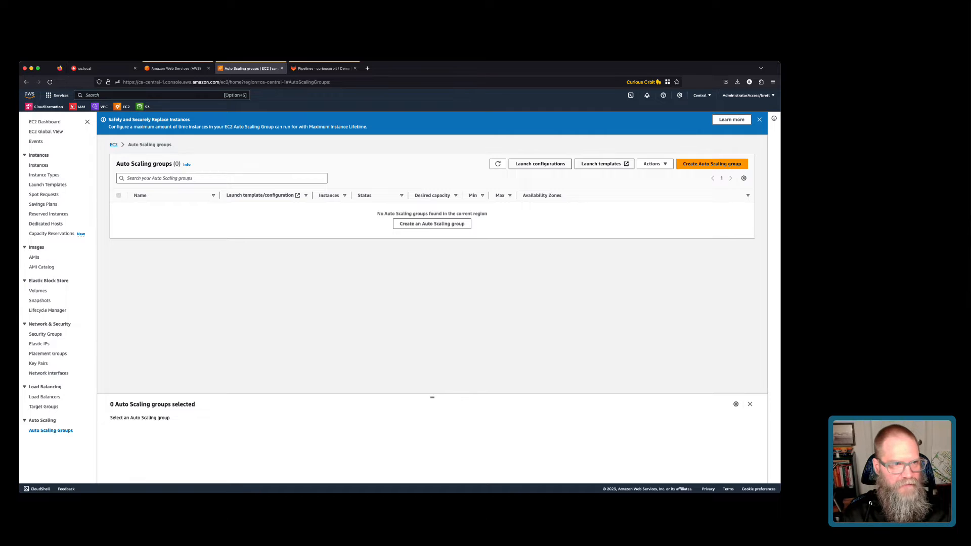
pyautogui.click(39, 300)
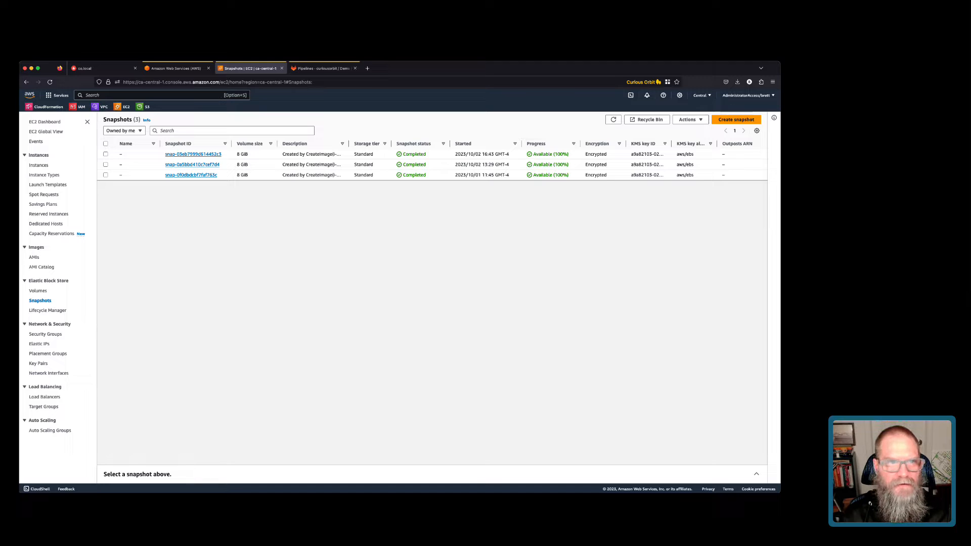
pyautogui.moveTo(348, 143)
pyautogui.mouseDown()
pyautogui.moveTo(454, 144)
pyautogui.moveTo(367, 143)
pyautogui.mouseUp()
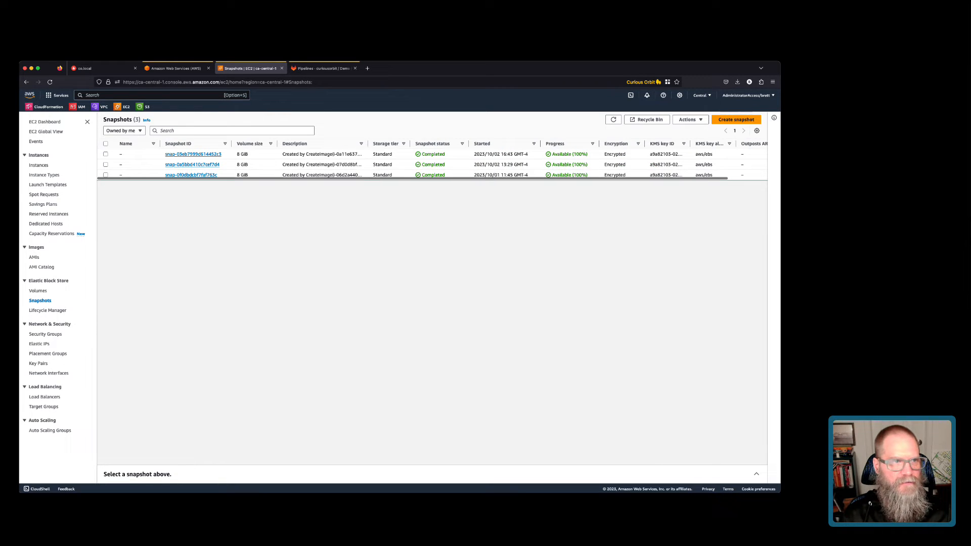
pyautogui.click(39, 165)
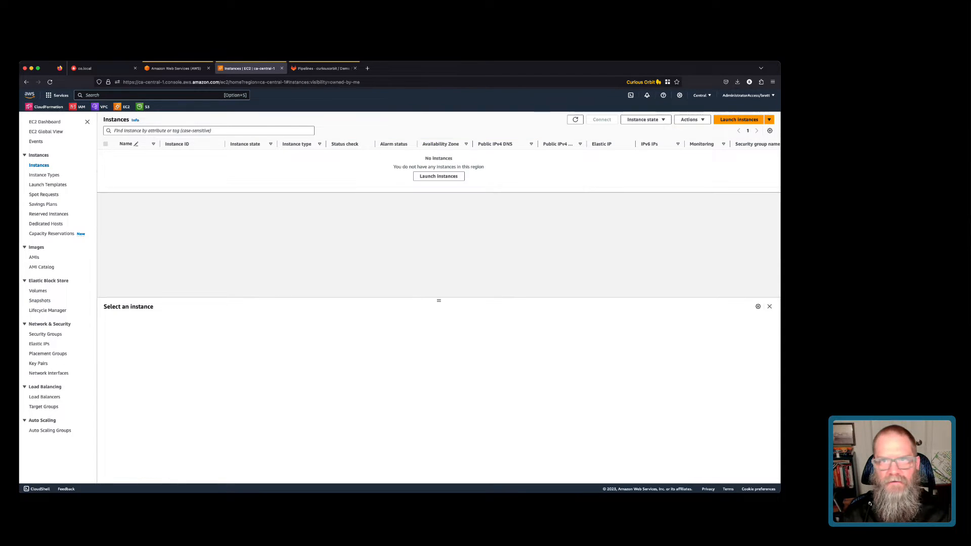
pyautogui.click(739, 119)
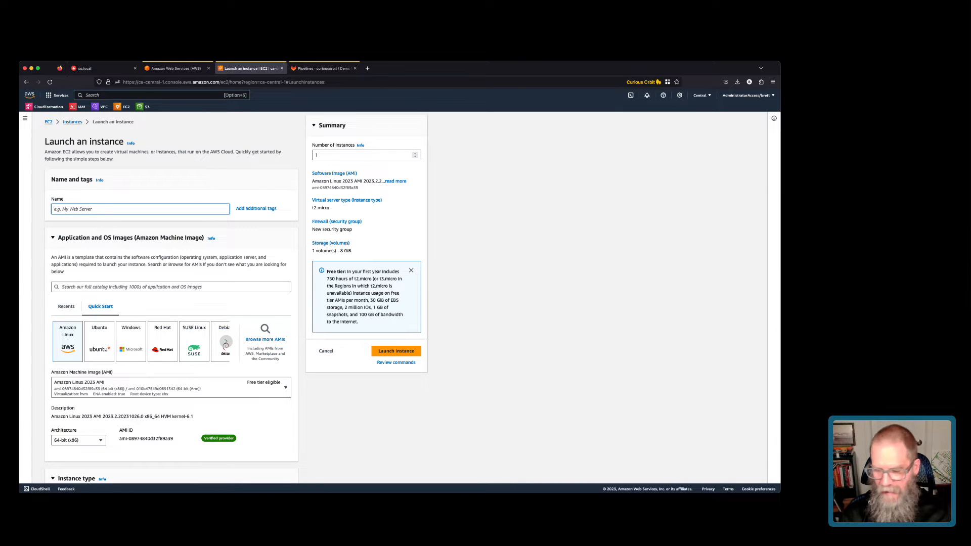
# Name the new instance 'ami-builder' and zoom the browser page to 133%.
pyautogui.write('ami-builder')
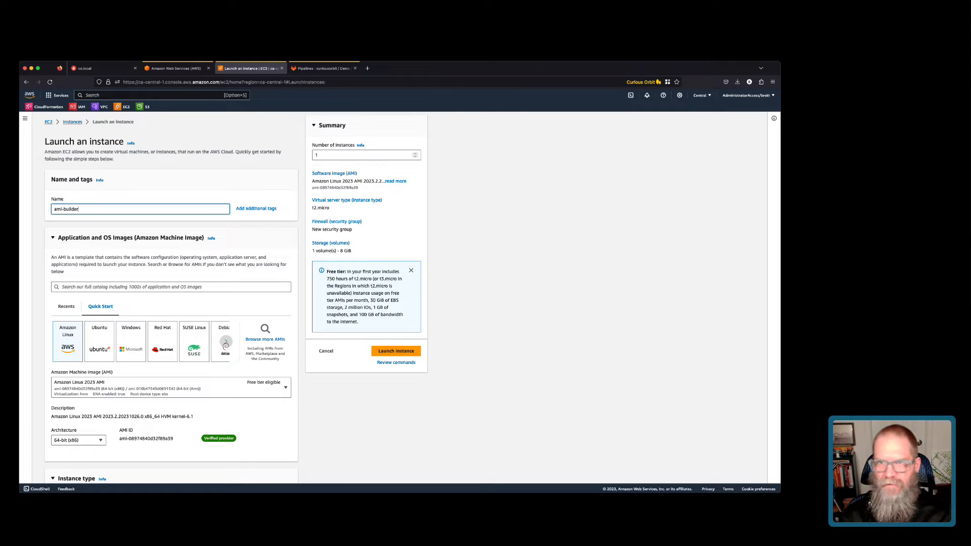
pyautogui.click(772, 82)
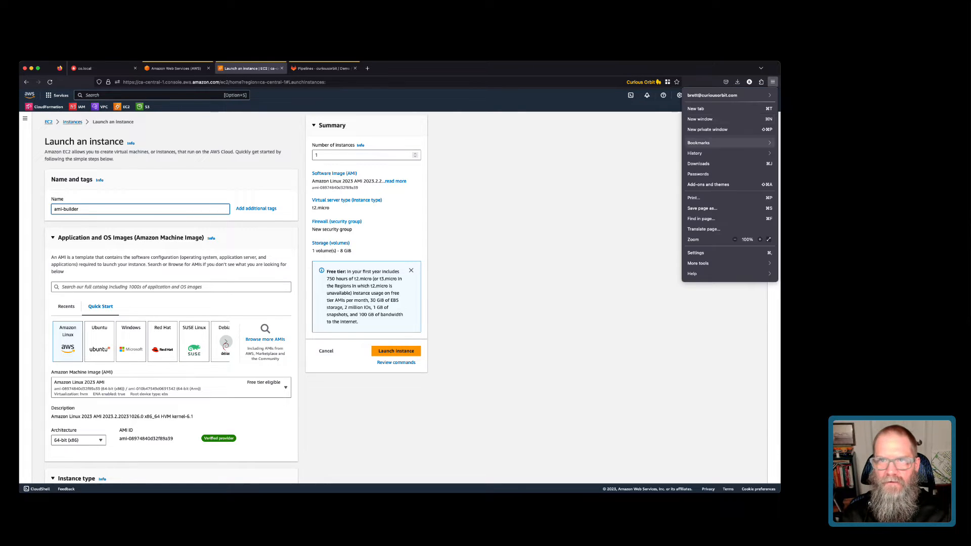
pyautogui.click(759, 240)
pyautogui.click(760, 239)
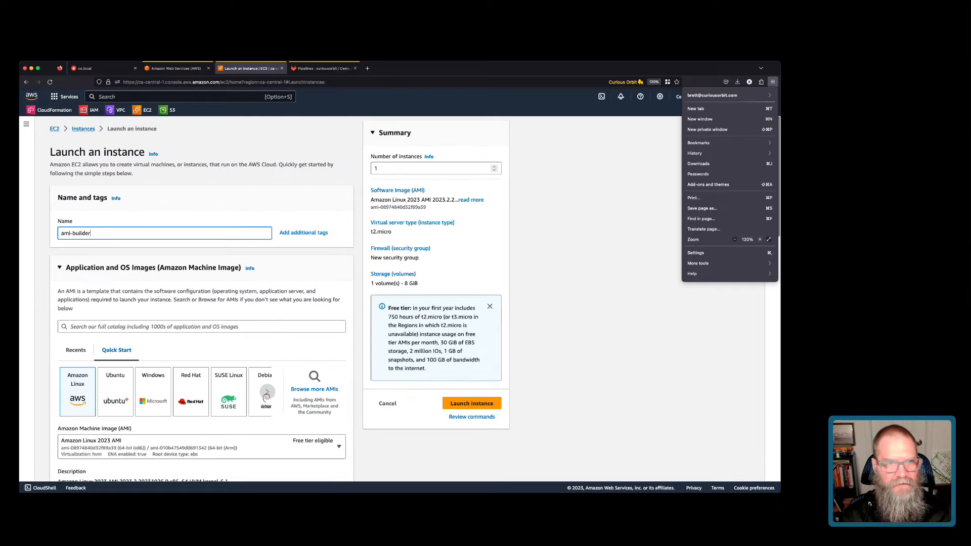
pyautogui.click(759, 239)
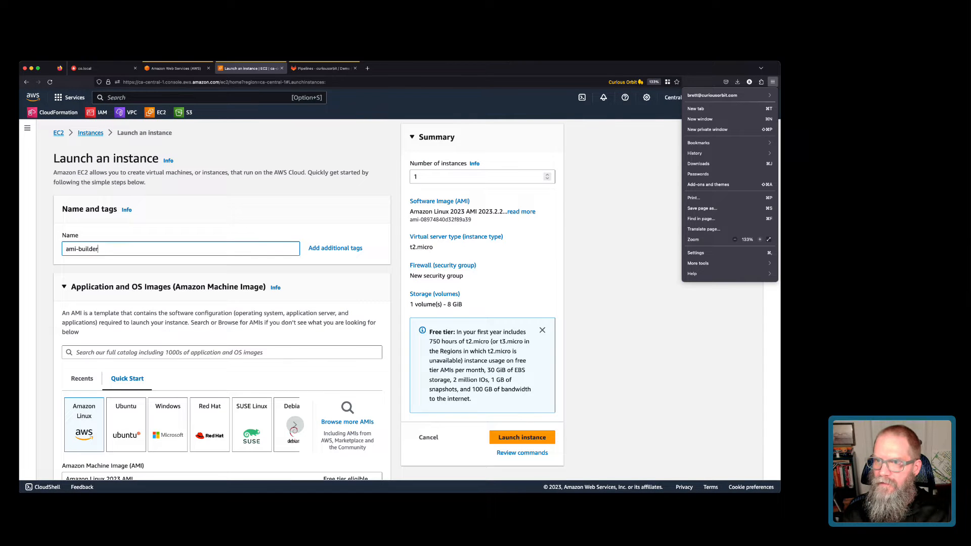
pyautogui.click(642, 276)
# Choose the 64-bit (Arm) Amazon Linux 2023 architecture and the t4g.small instance type.
pyautogui.scroll(-5, 222, 304)
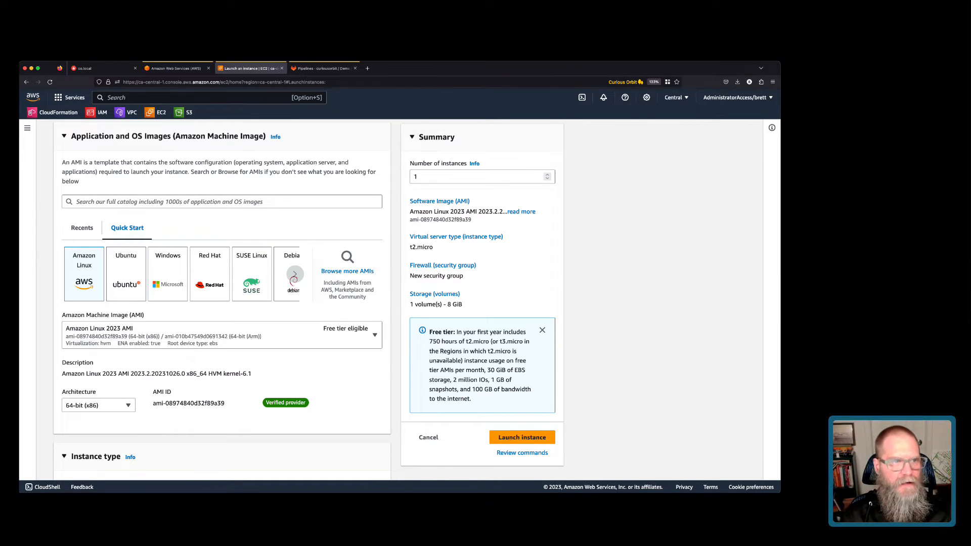
pyautogui.scroll(-2, 222, 298)
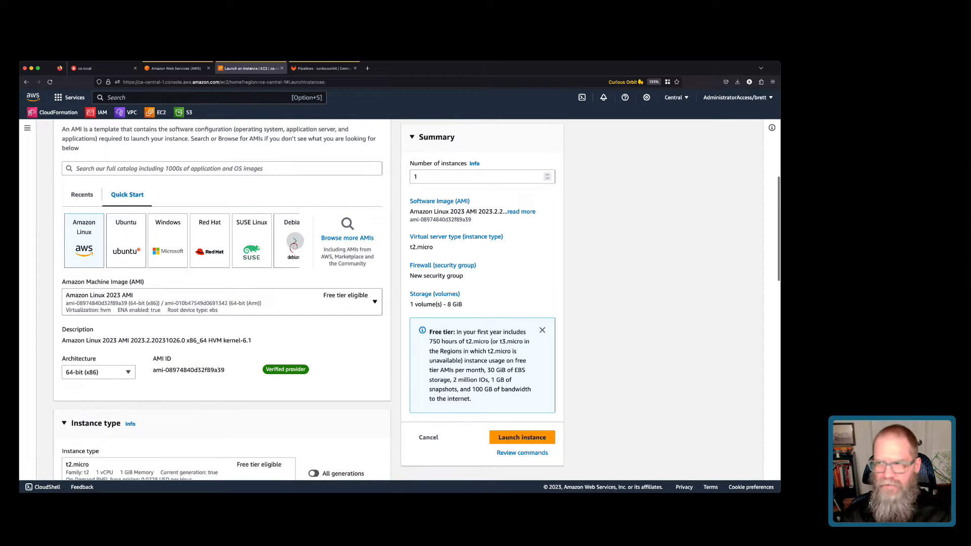
pyautogui.scroll(-3, 223, 298)
pyautogui.click(99, 319)
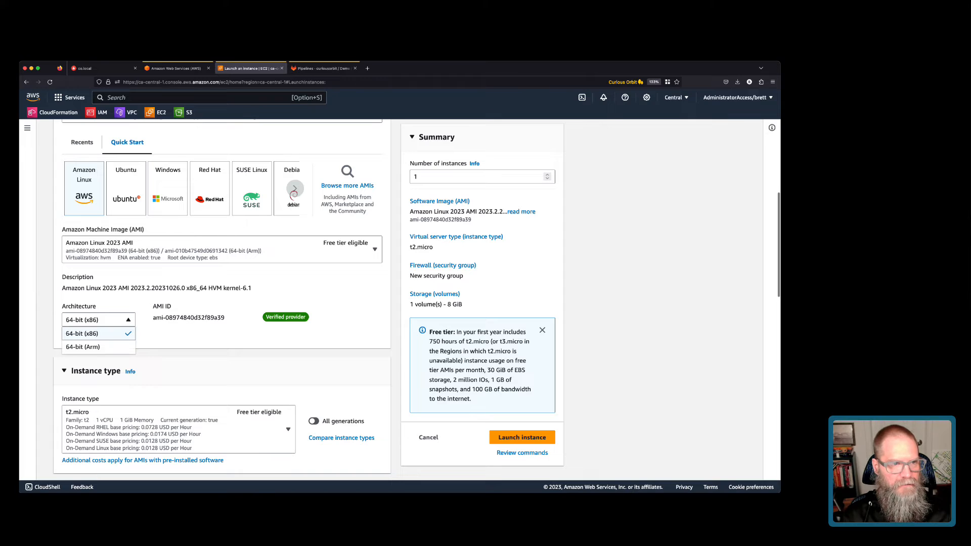
pyautogui.click(99, 319)
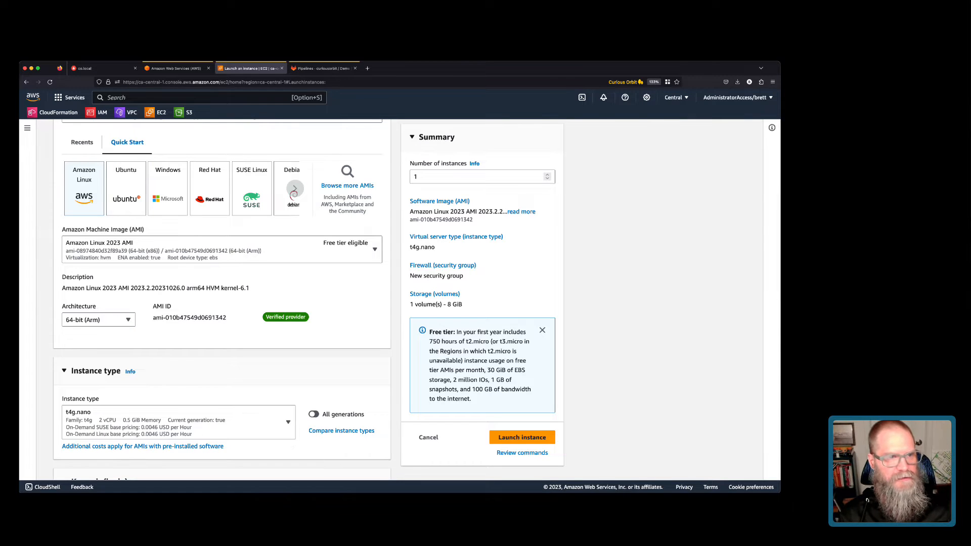
pyautogui.scroll(-3, 222, 298)
pyautogui.click(179, 341)
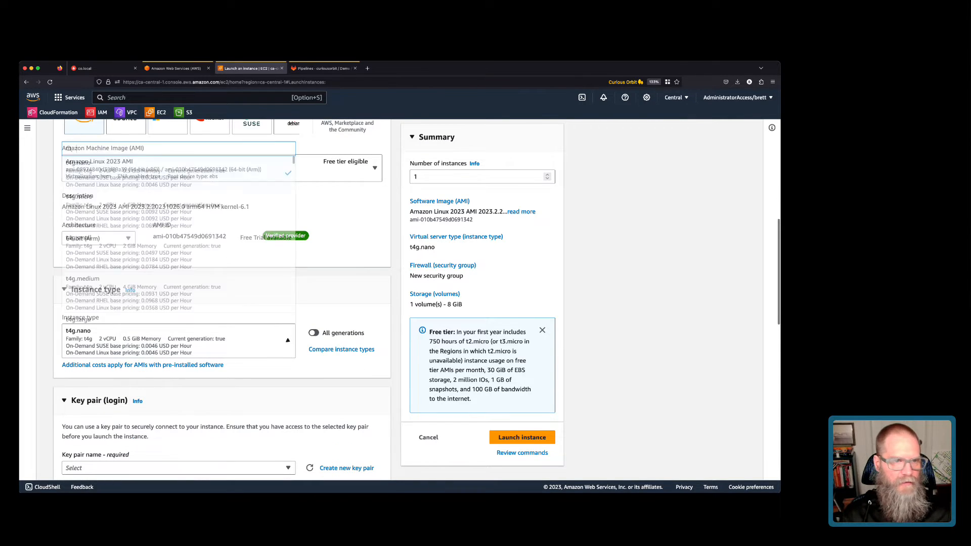
pyautogui.write('t4g')
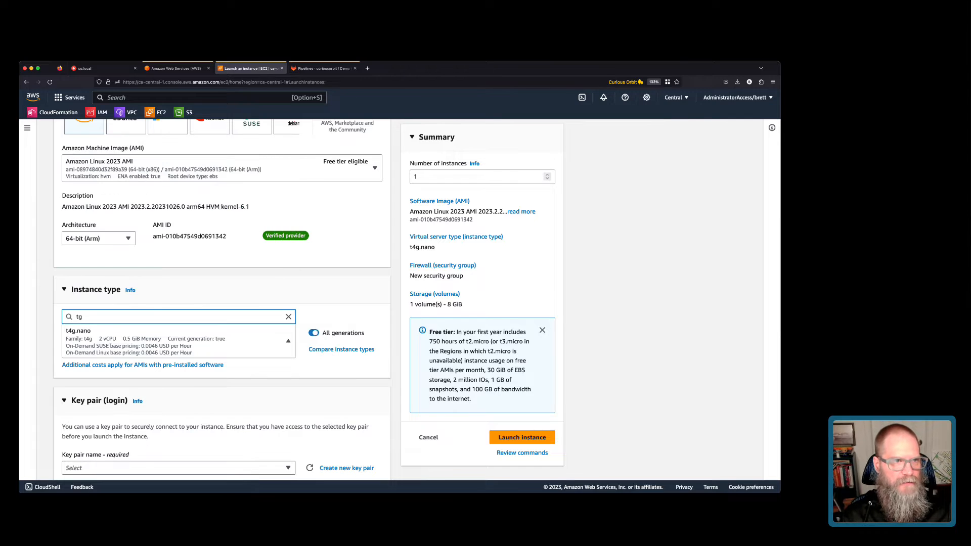
pyautogui.write('.smal')
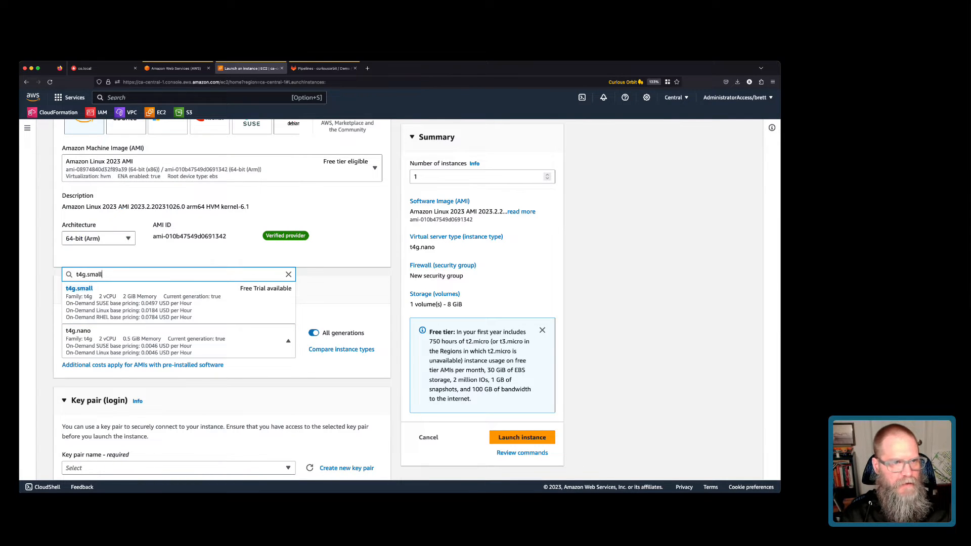
pyautogui.write('l')
pyautogui.press('Return')
pyautogui.scroll(-5, 223, 304)
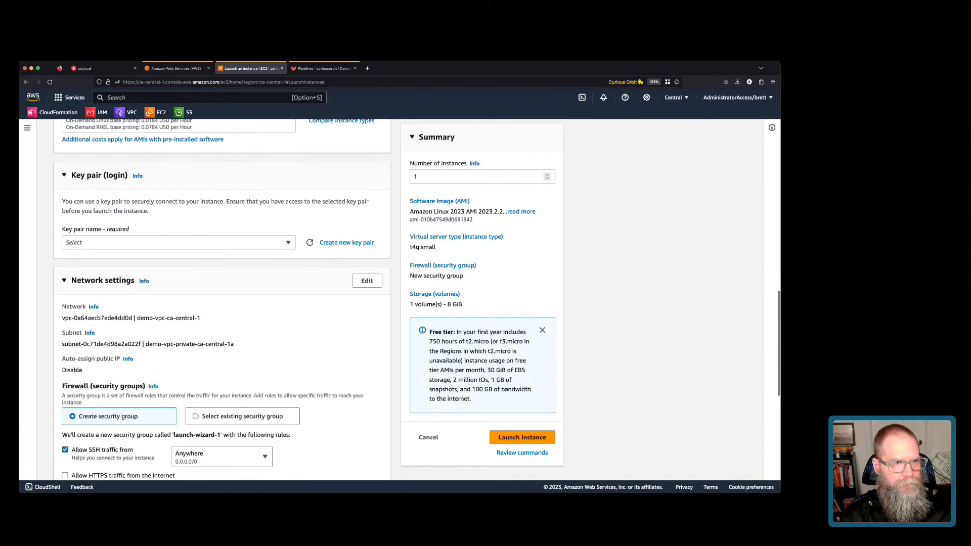
# Proceed without a key pair and make the network settings editable.
pyautogui.click(179, 242)
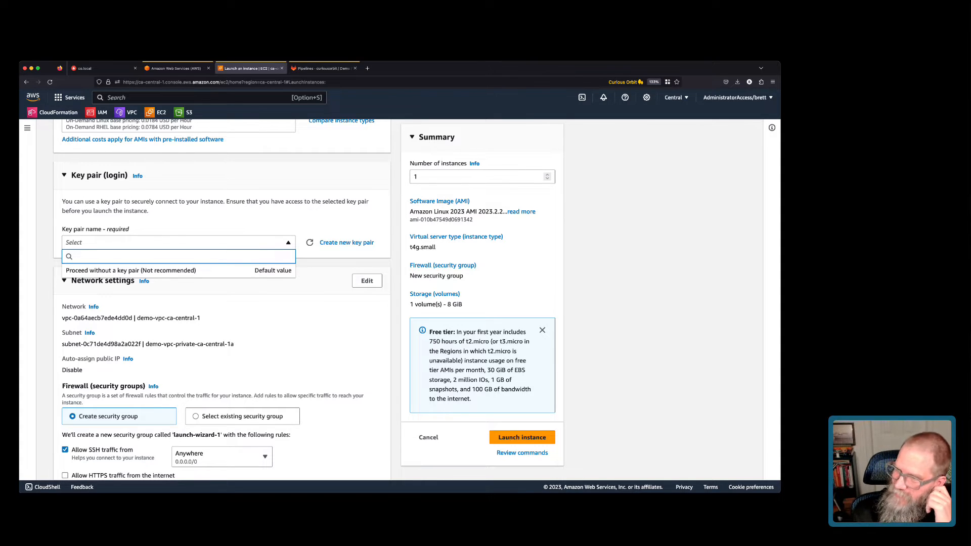
pyautogui.press('Down')
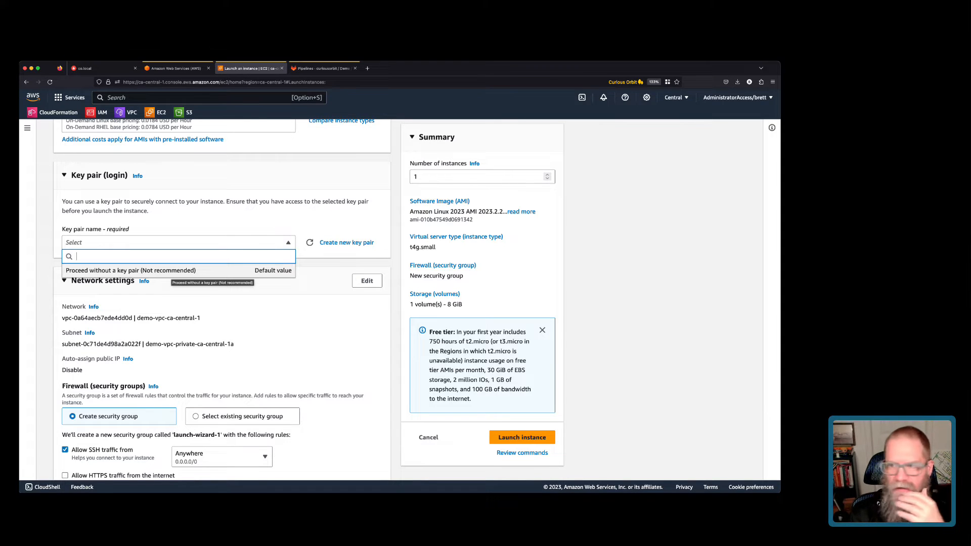
pyautogui.click(172, 270)
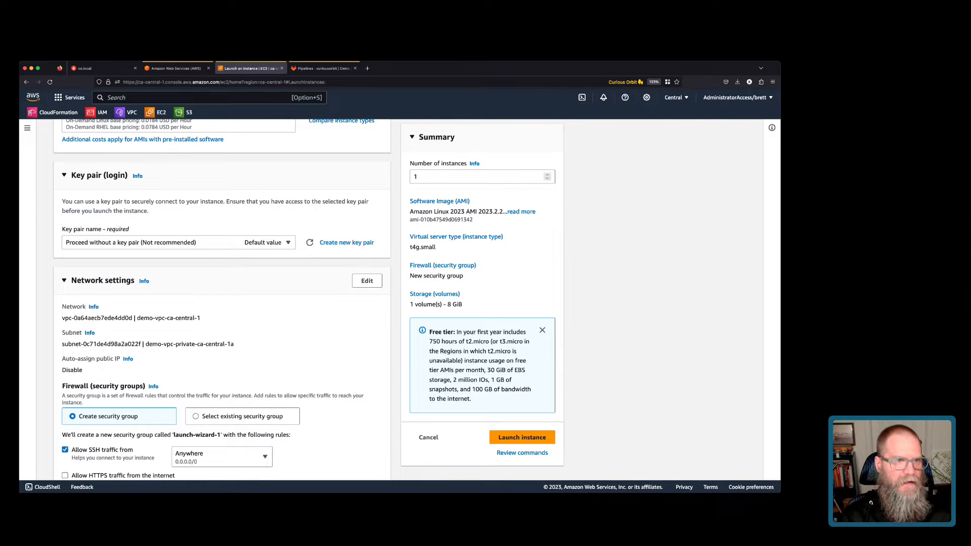
pyautogui.click(367, 281)
pyautogui.scroll(-3, 222, 303)
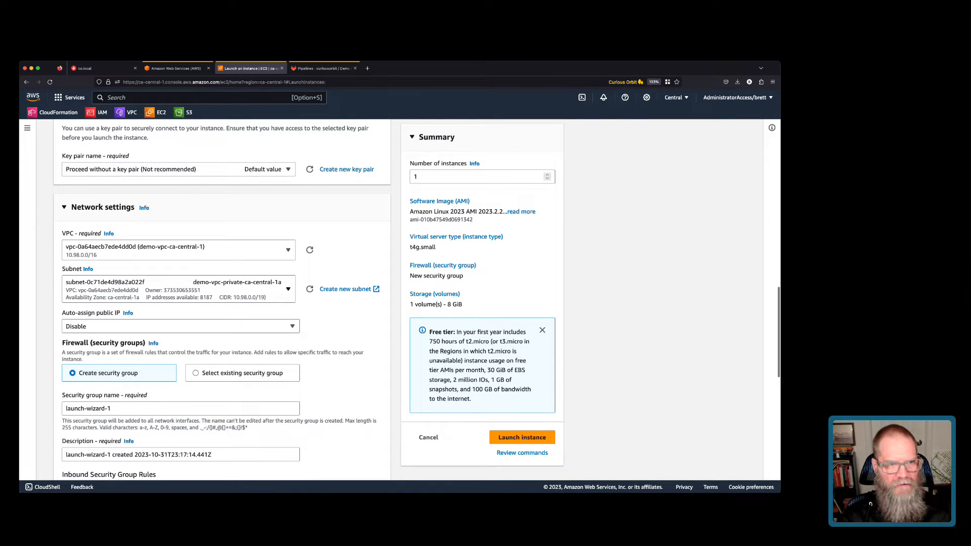
# Use the existing security group demo-sg-ec2Sg-CPI51EKI6L7I instead of creating a new one.
pyautogui.scroll(-1, 243, 328)
pyautogui.click(238, 338)
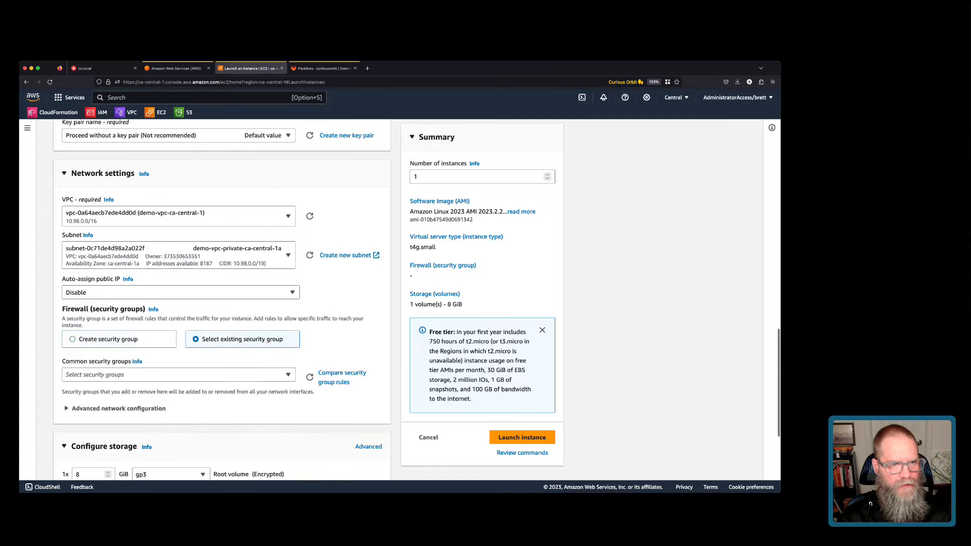
pyautogui.scroll(-1, 222, 304)
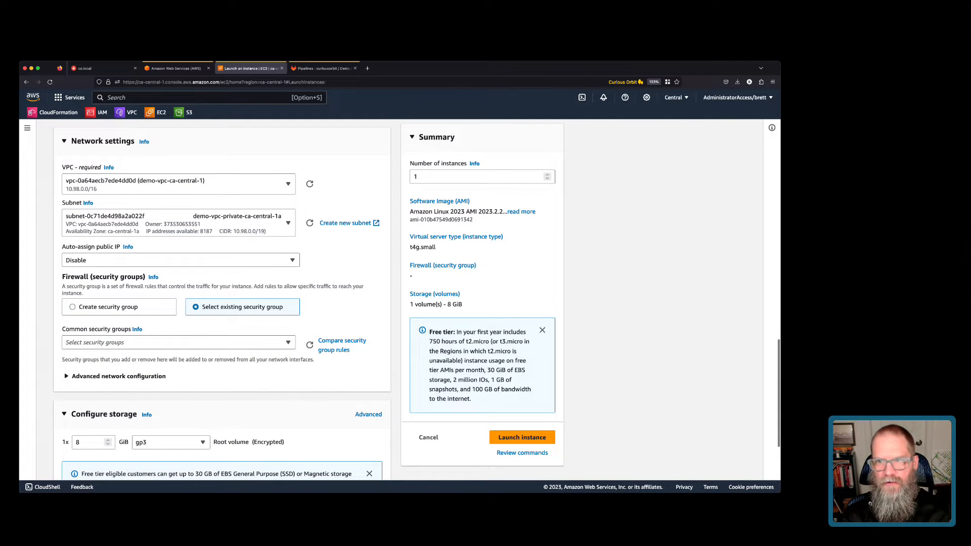
pyautogui.click(179, 342)
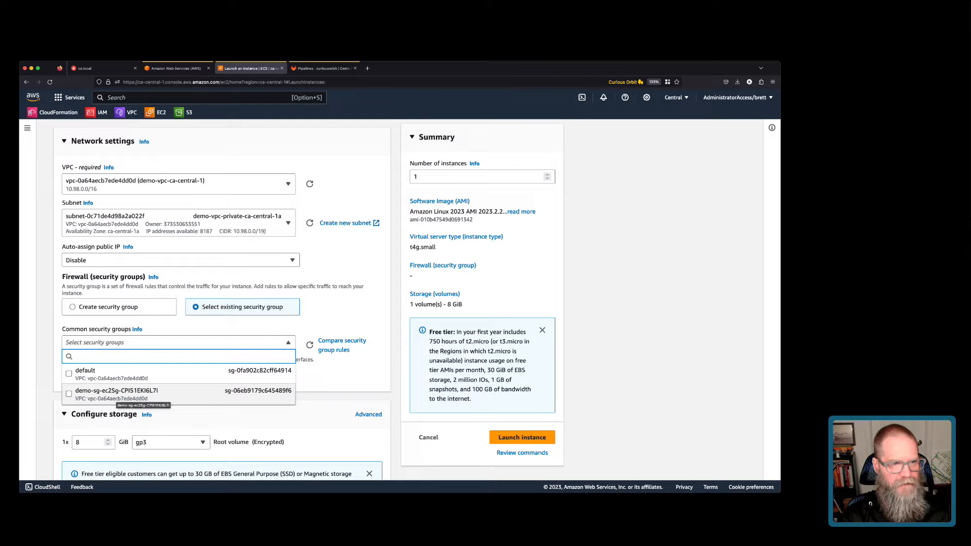
pyautogui.click(117, 393)
# Keep the gp3 root volume type and switch storage to the advanced volumes view.
pyautogui.scroll(-3, 171, 339)
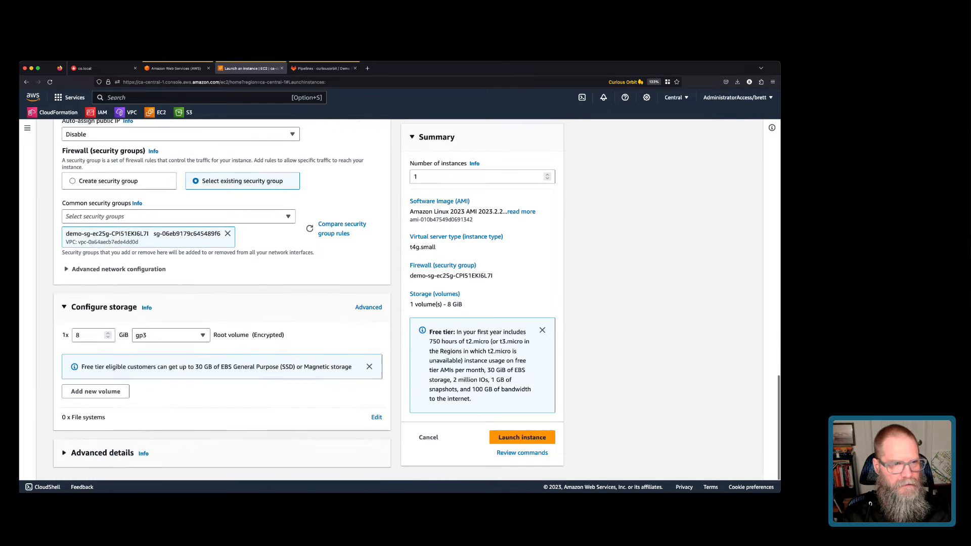
pyautogui.click(171, 339)
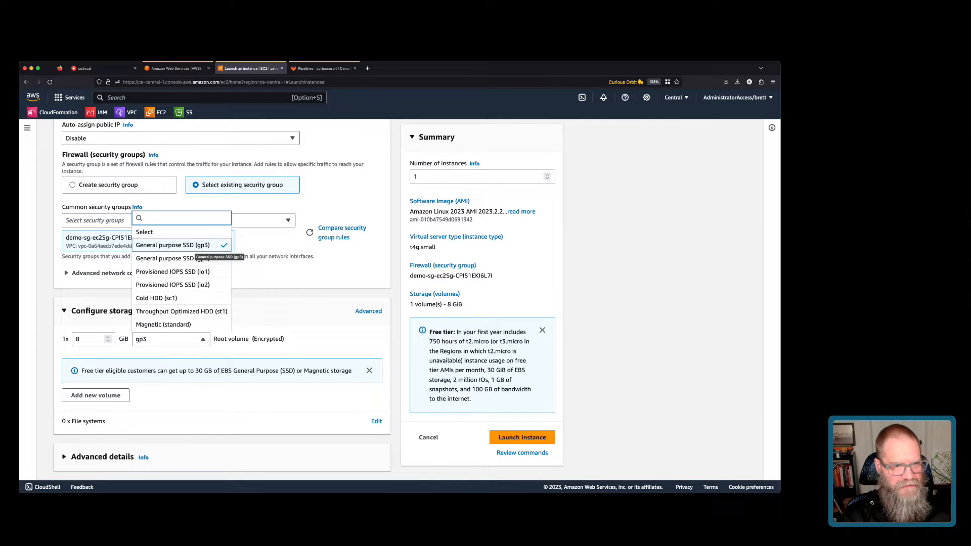
pyautogui.click(194, 246)
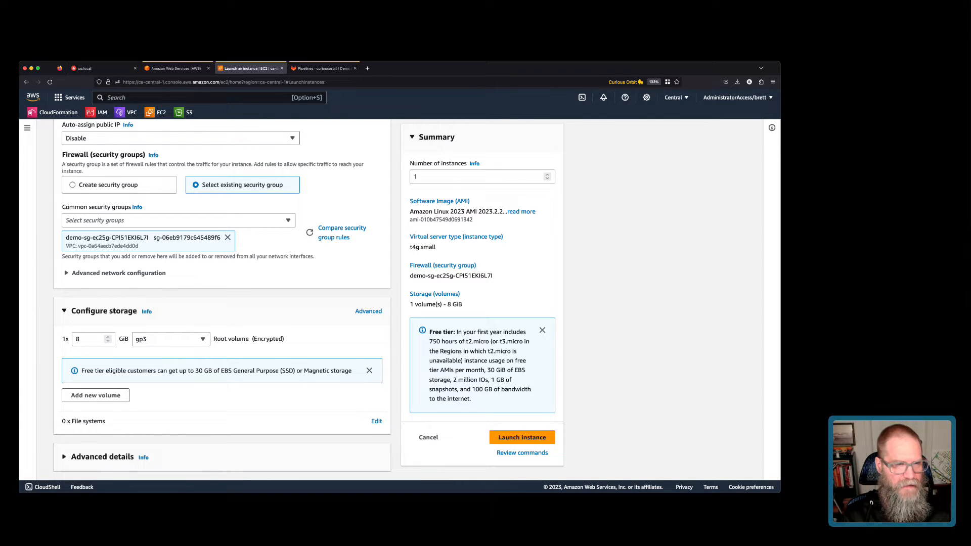
pyautogui.click(368, 311)
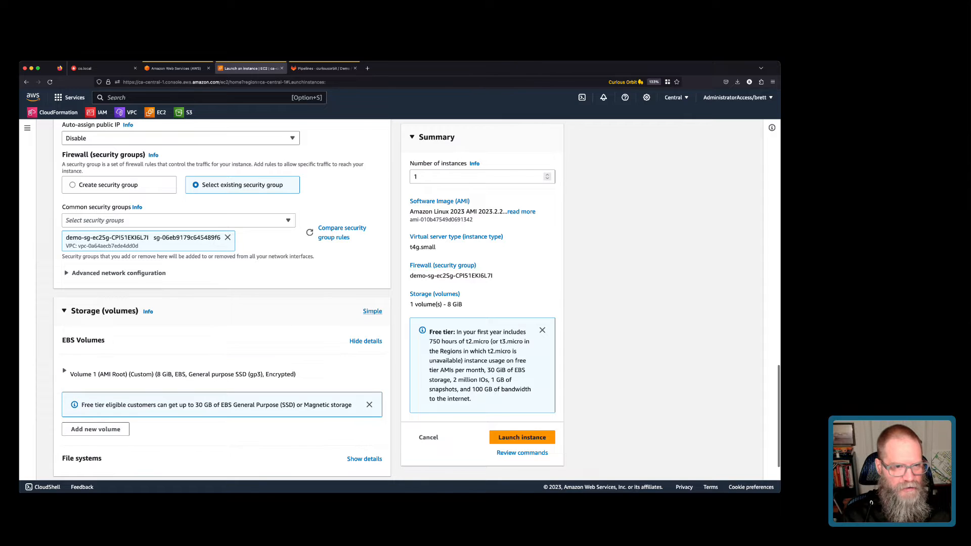
# Expand Volume 1 (AMI Root) to show 8 GiB gp3, 3000 IOPS, 125 throughput, encrypted.
pyautogui.scroll(-2, 222, 303)
pyautogui.click(64, 334)
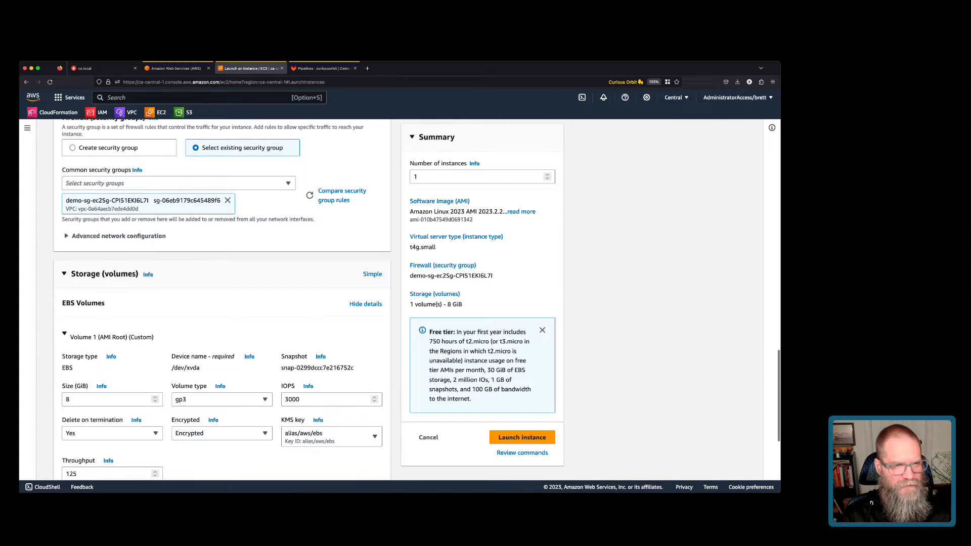
pyautogui.scroll(-3, 223, 298)
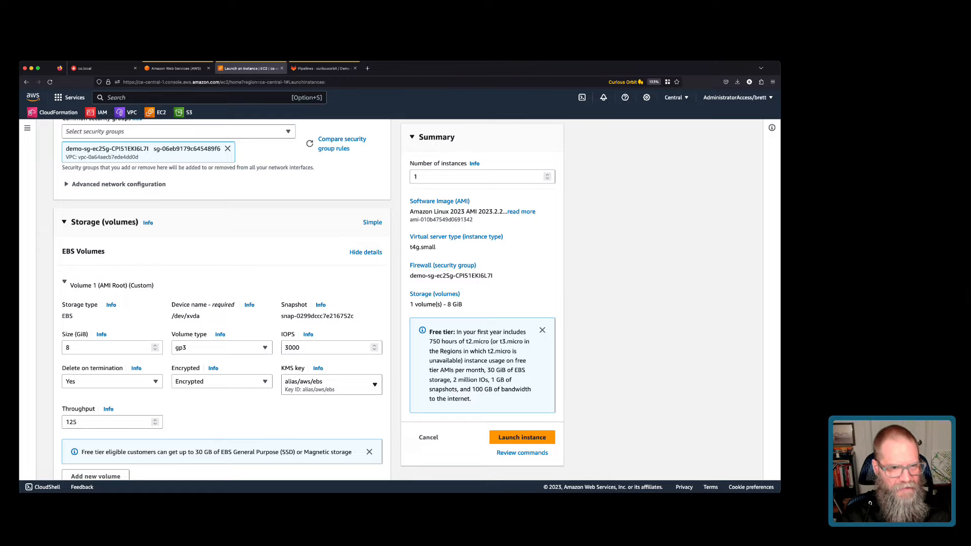
# Open console home in a new tab and view EC2's Data protection and security settings.
pyautogui.rightClick(32, 95)
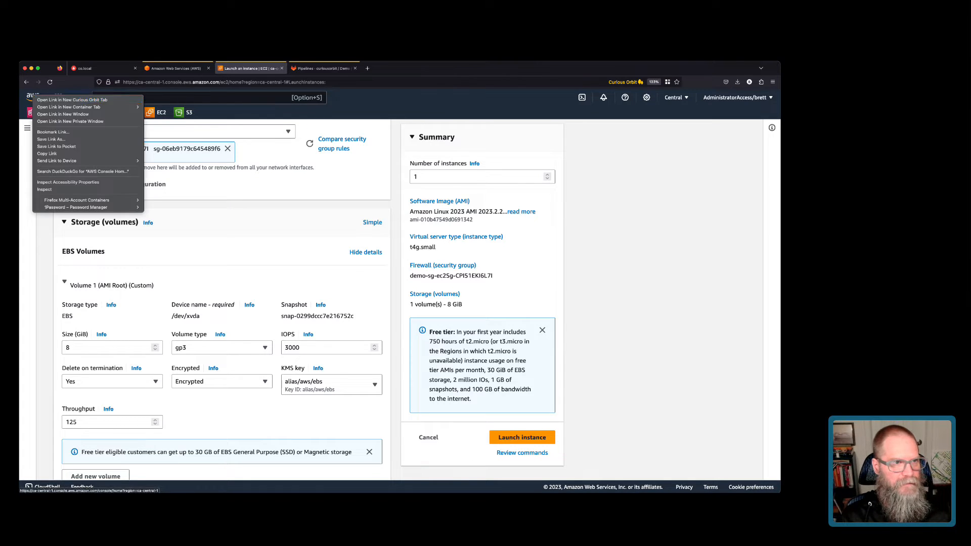
pyautogui.click(51, 100)
pyautogui.click(323, 68)
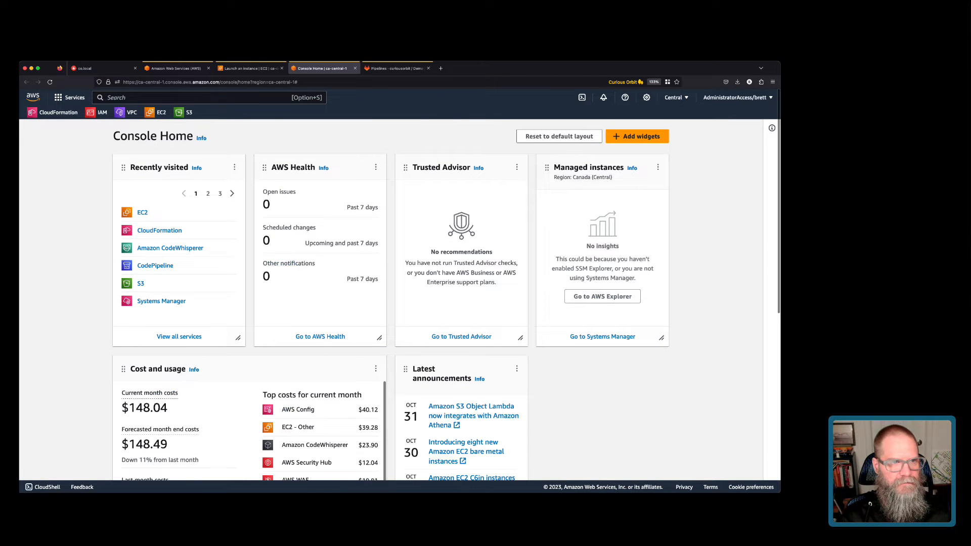
pyautogui.click(161, 112)
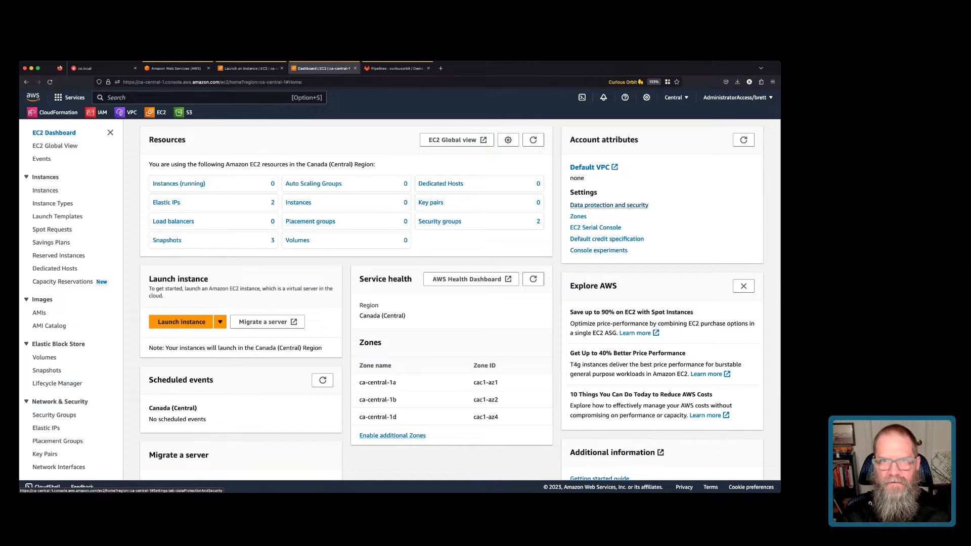
pyautogui.click(609, 205)
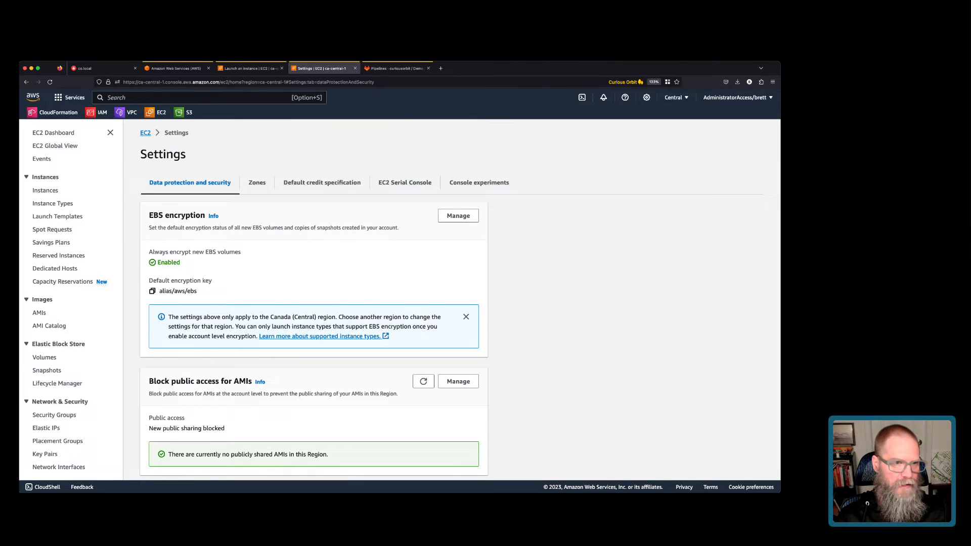
# Highlight the default encryption key alias/aws/ebs, then return to the launch form tab.
pyautogui.moveTo(159, 290); pyautogui.dragTo(197, 291)
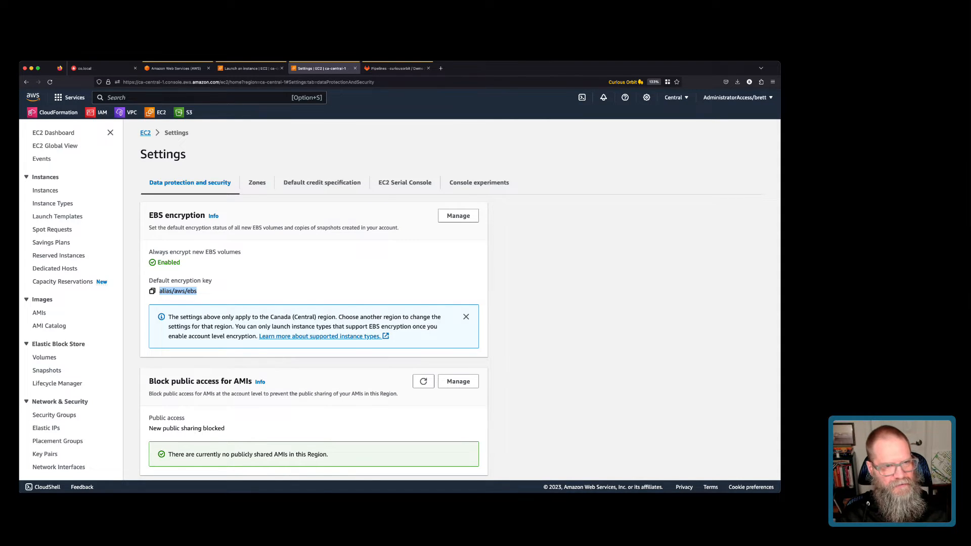
pyautogui.click(207, 292)
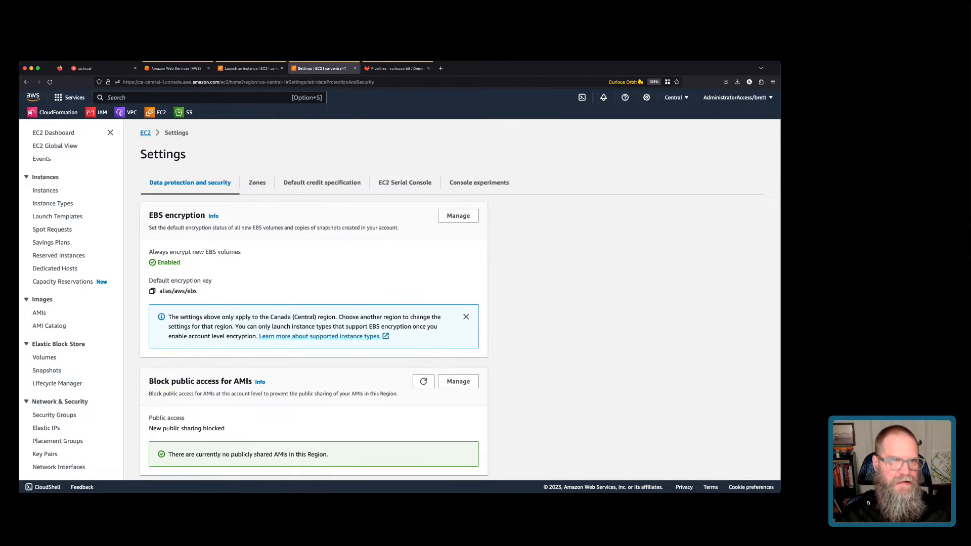
pyautogui.hotkey('ctrl', 'shift', 'Tab')
pyautogui.scroll(-2, 222, 299)
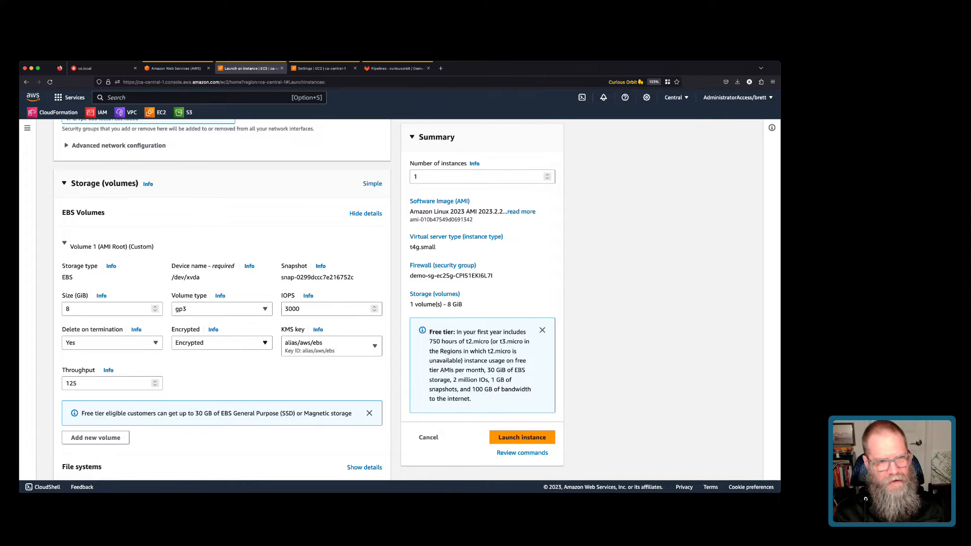
pyautogui.scroll(-1, 223, 298)
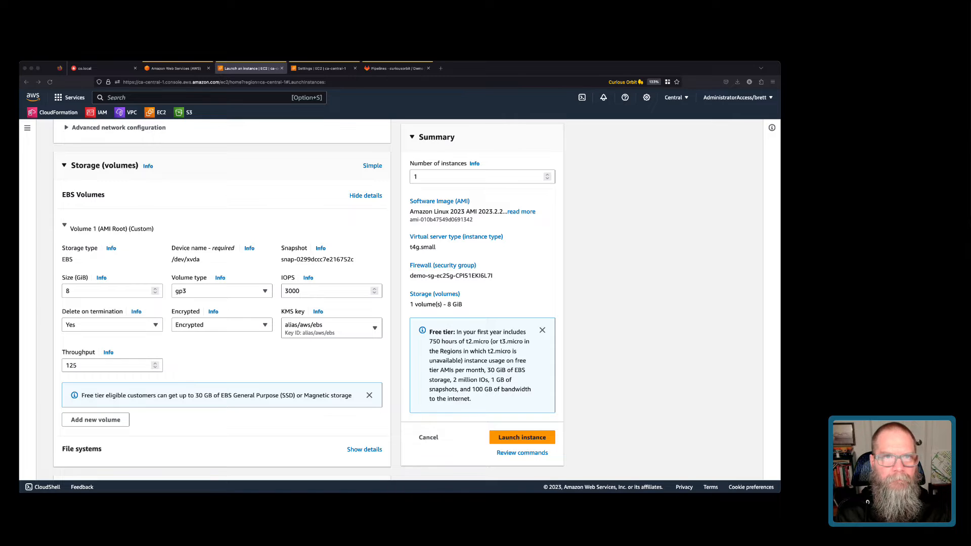
# Load the Amazon EBS volume types documentation in a new tab, review it, and return to the launch form.
pyautogui.click(440, 68)
pyautogui.write('https://docs.aws.amazon.com/AWSEC2/latest/UserGuide/ebs-volume-types.html')
pyautogui.press('Return')
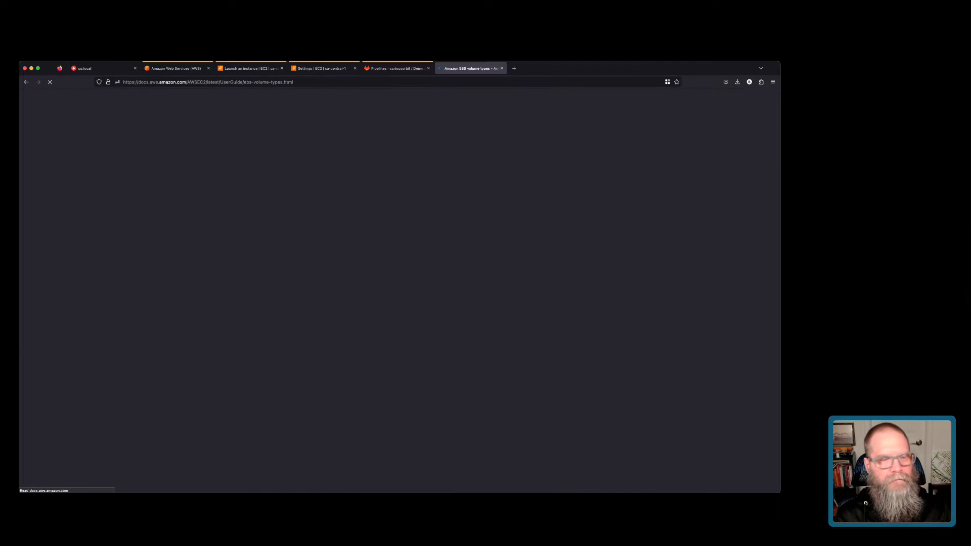
pyautogui.scroll(-3, 397, 307)
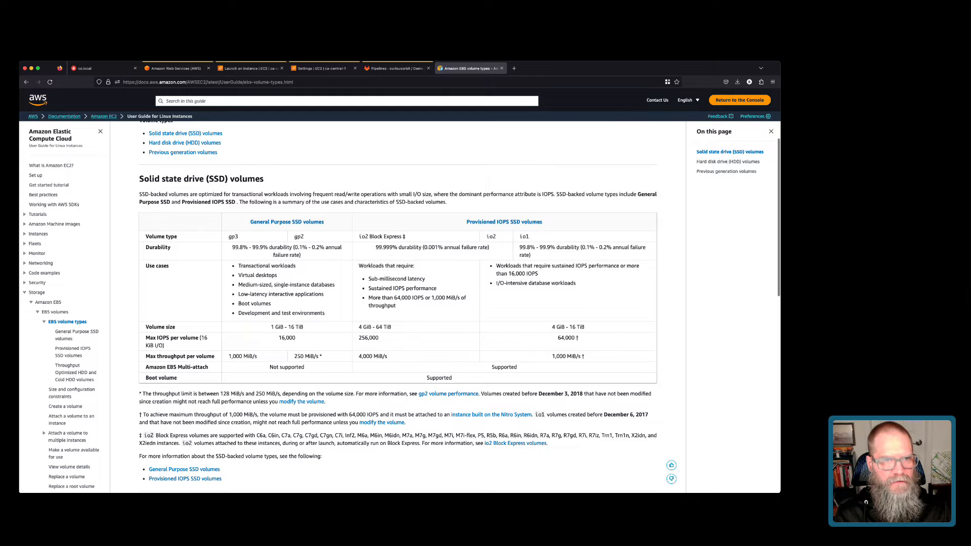
pyautogui.moveTo(288, 327); pyautogui.dragTo(304, 328)
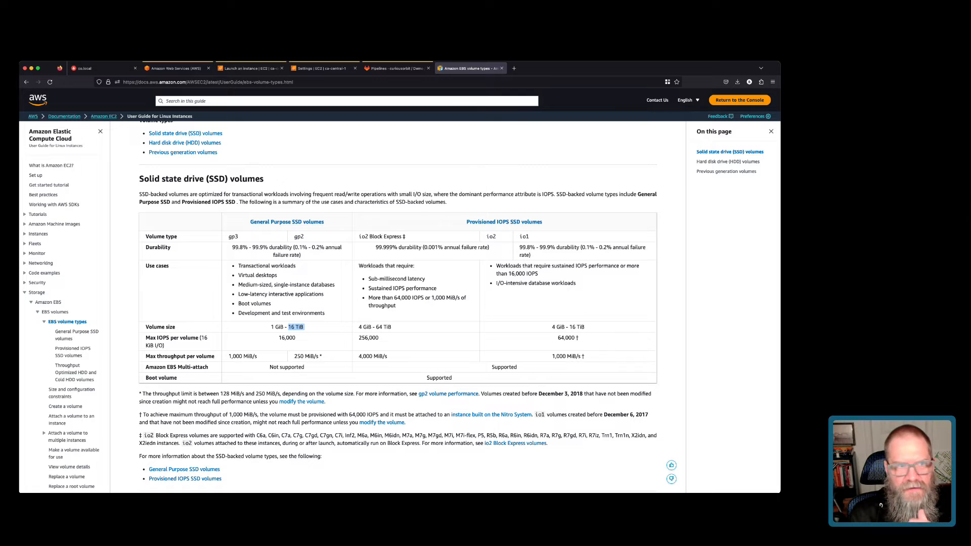
pyautogui.scroll(-10, 398, 306)
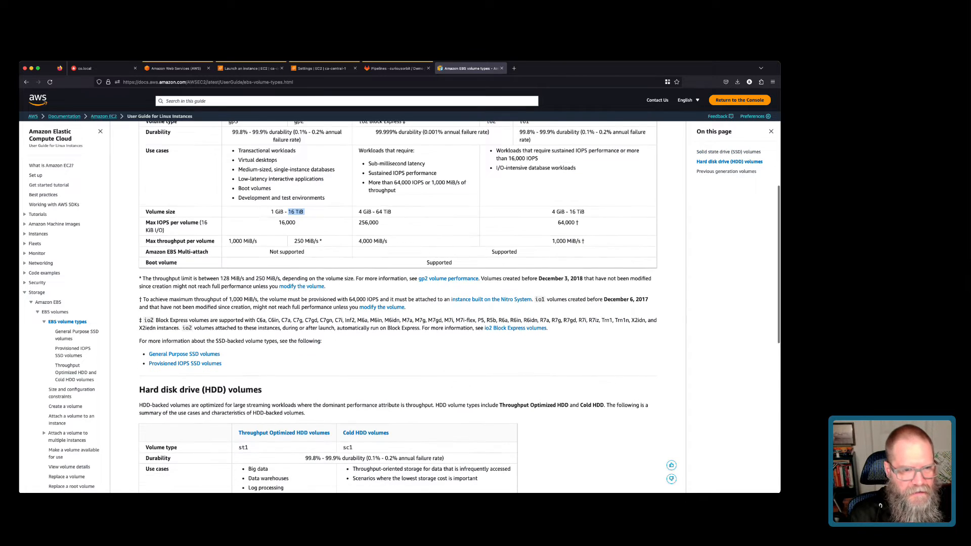
pyautogui.scroll(-3, 398, 306)
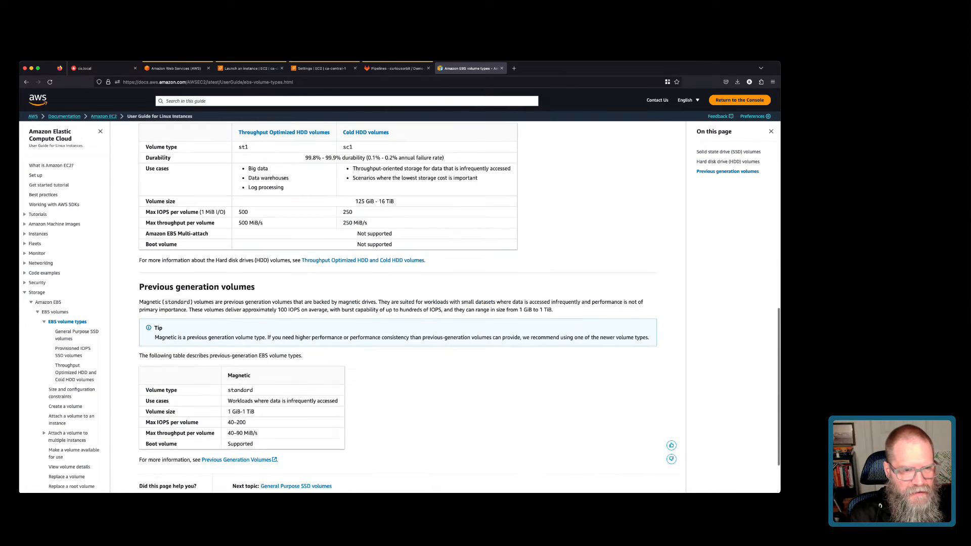
pyautogui.scroll(1, 398, 306)
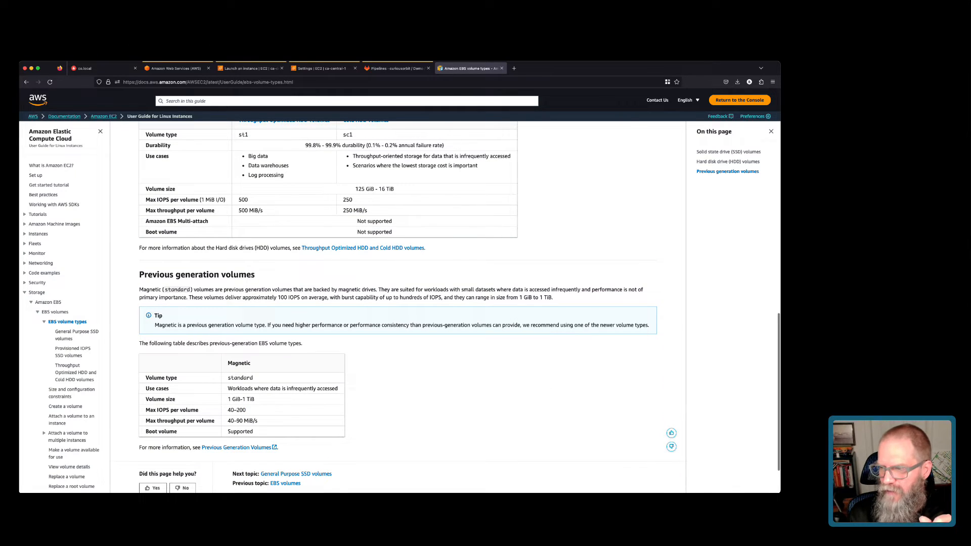
pyautogui.scroll(15, 398, 306)
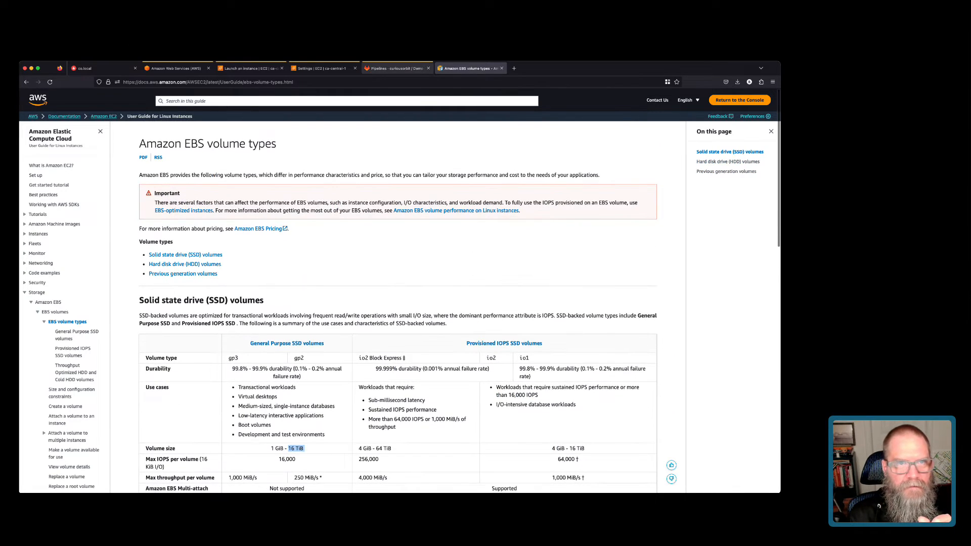
pyautogui.click(321, 69)
pyautogui.click(251, 68)
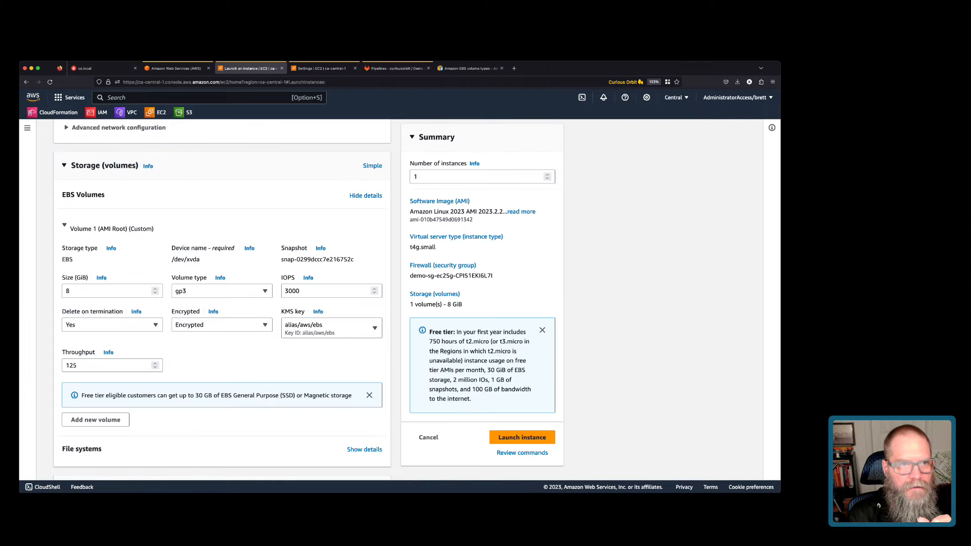
# Expand the Advanced details section of the launch form.
pyautogui.scroll(-1, 222, 303)
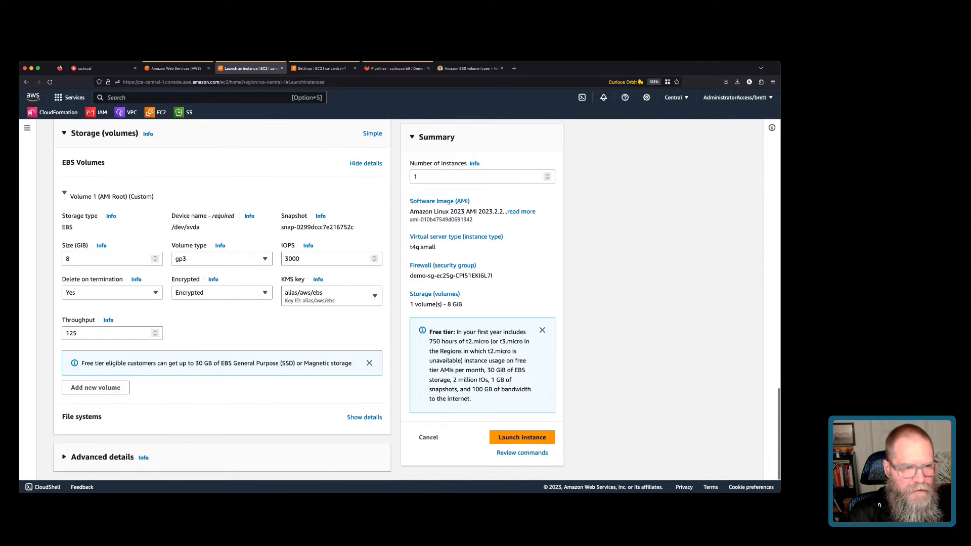
pyautogui.click(102, 458)
pyautogui.scroll(-5, 102, 457)
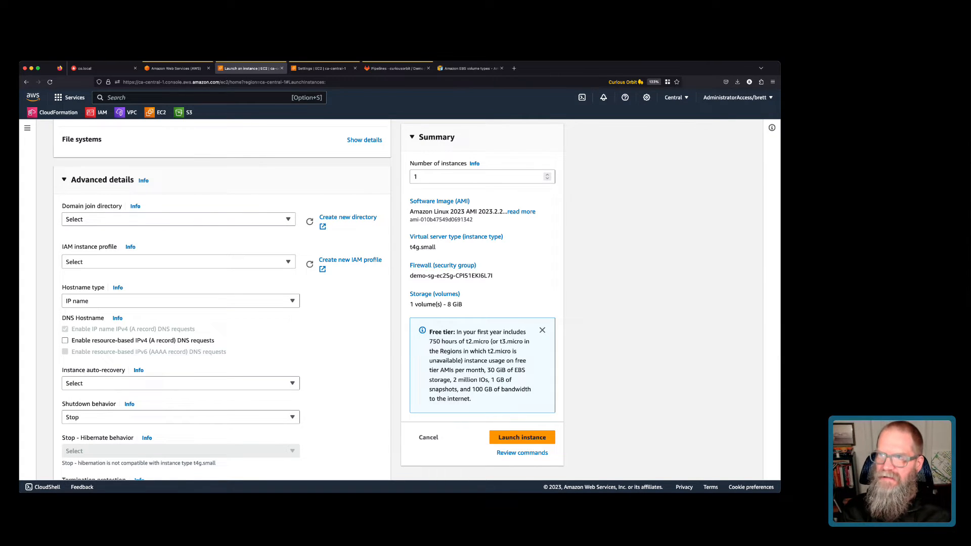
pyautogui.press('super+Tab')
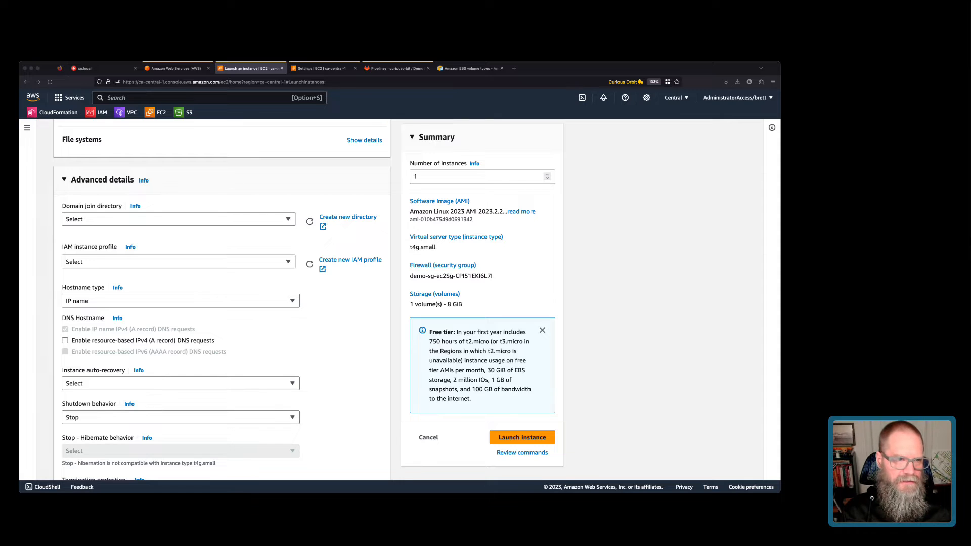
pyautogui.press('super+Tab')
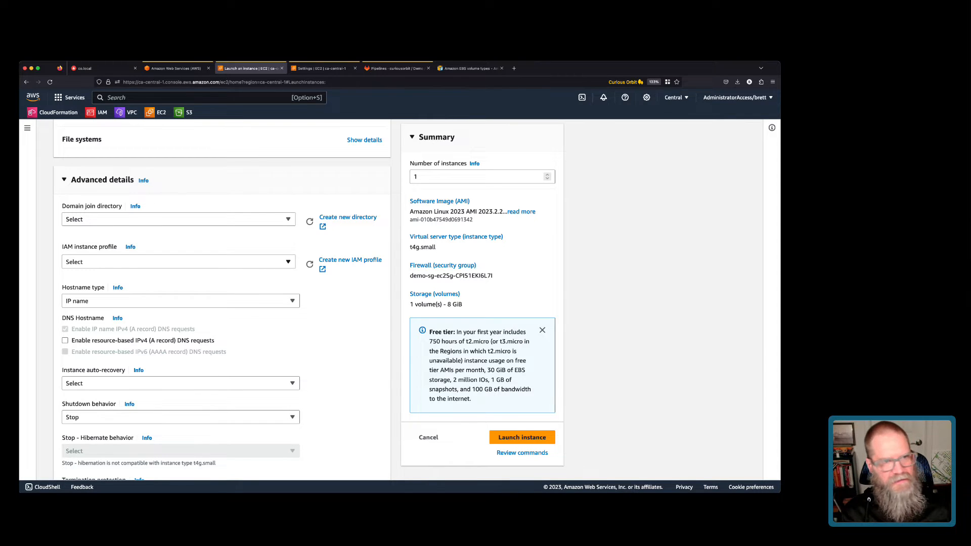
# Set the IAM instance profile to demo-iam-instanceProfile-hcN6zhlAl6pU and show the Metadata version choices.
pyautogui.click(179, 261)
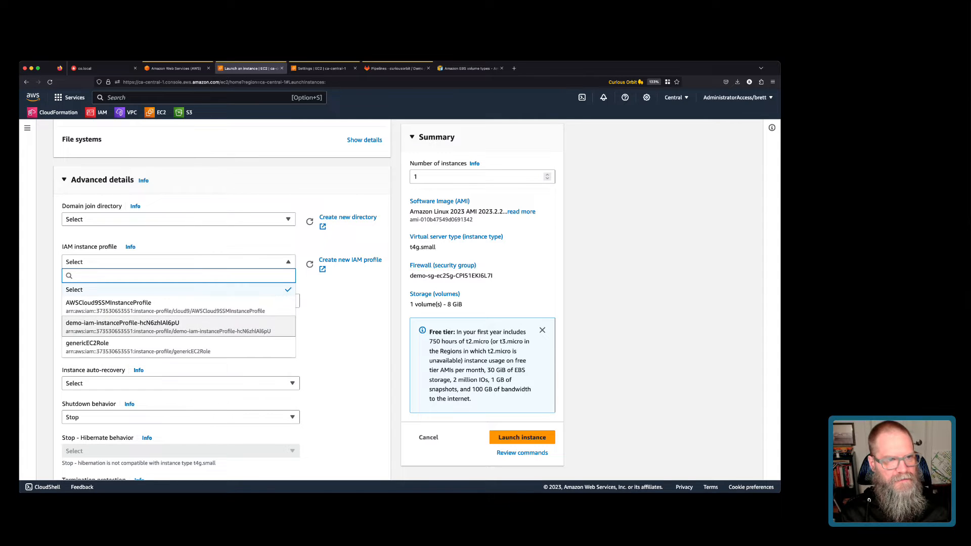
pyautogui.click(178, 326)
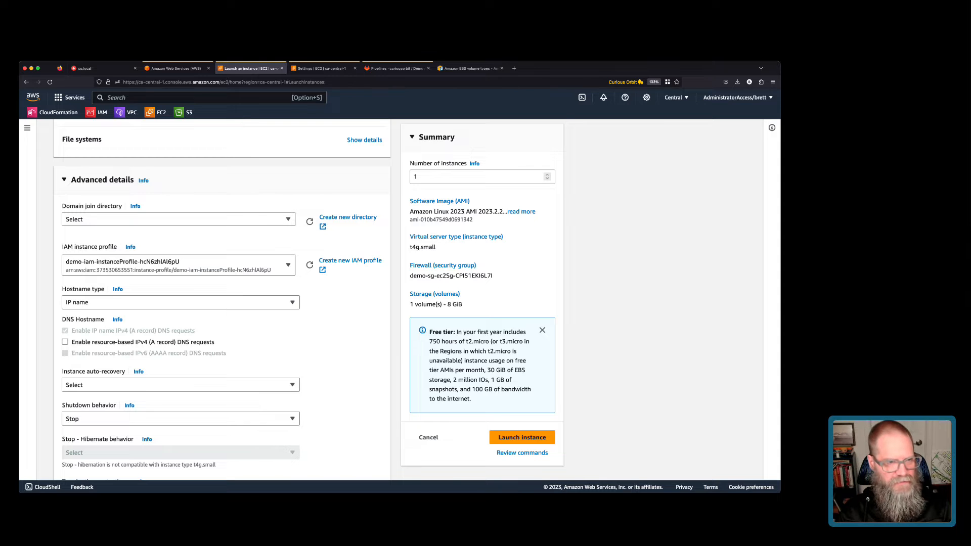
pyautogui.scroll(-5, 223, 301)
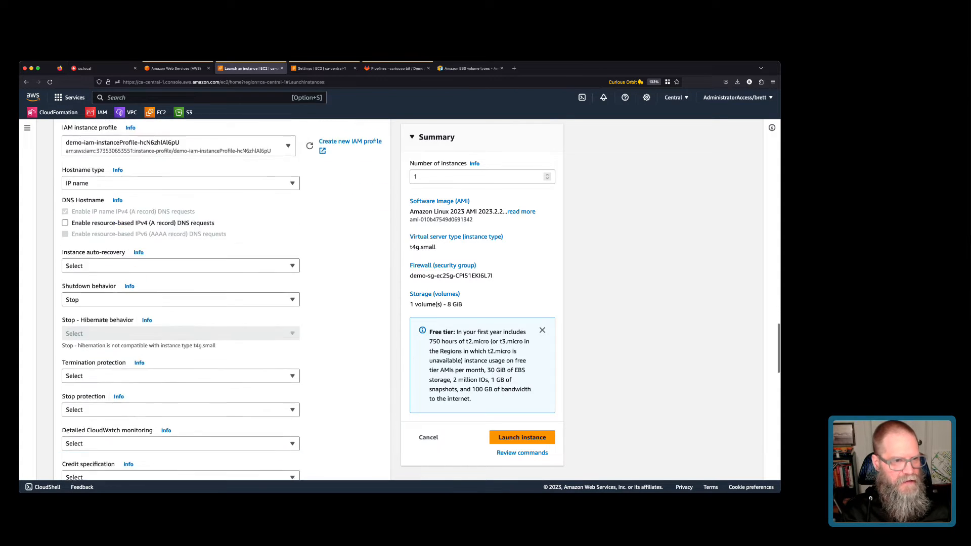
pyautogui.scroll(-5, 223, 301)
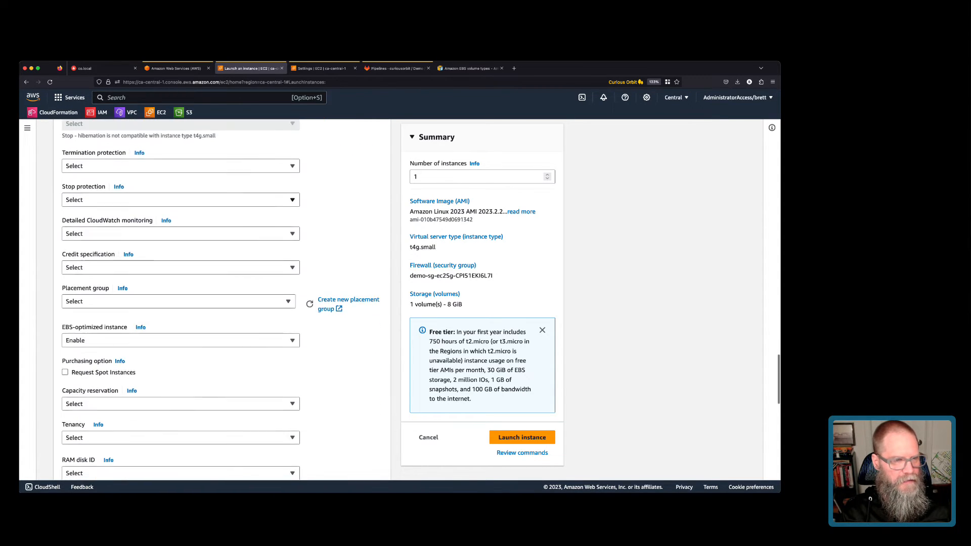
pyautogui.scroll(-5, 222, 301)
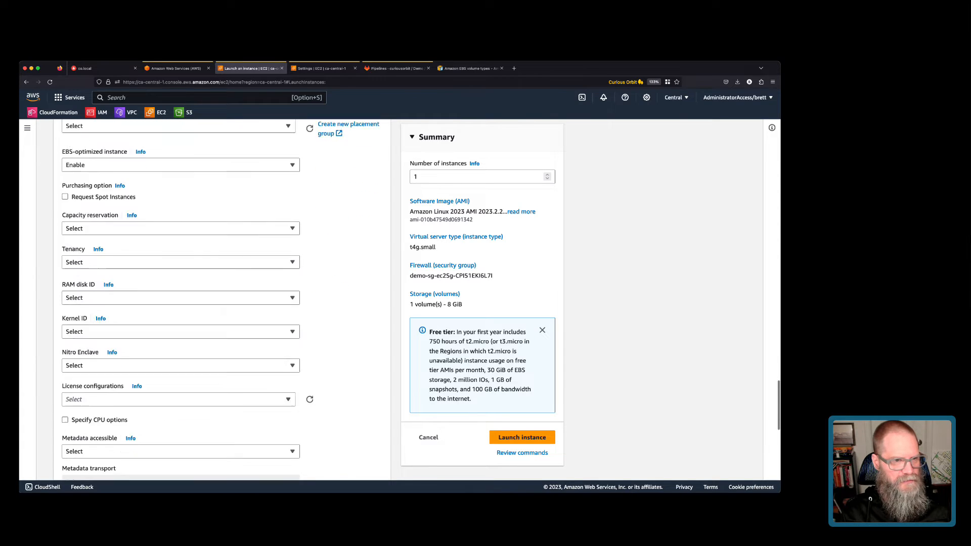
pyautogui.click(180, 319)
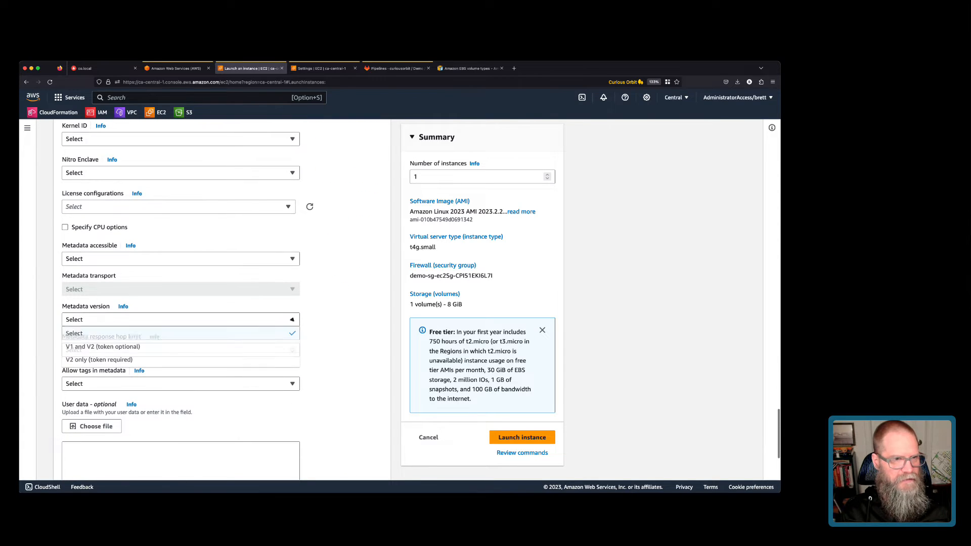
# Set Metadata version to 'V2 only (token required)' and go to the empty User data box.
pyautogui.click(101, 360)
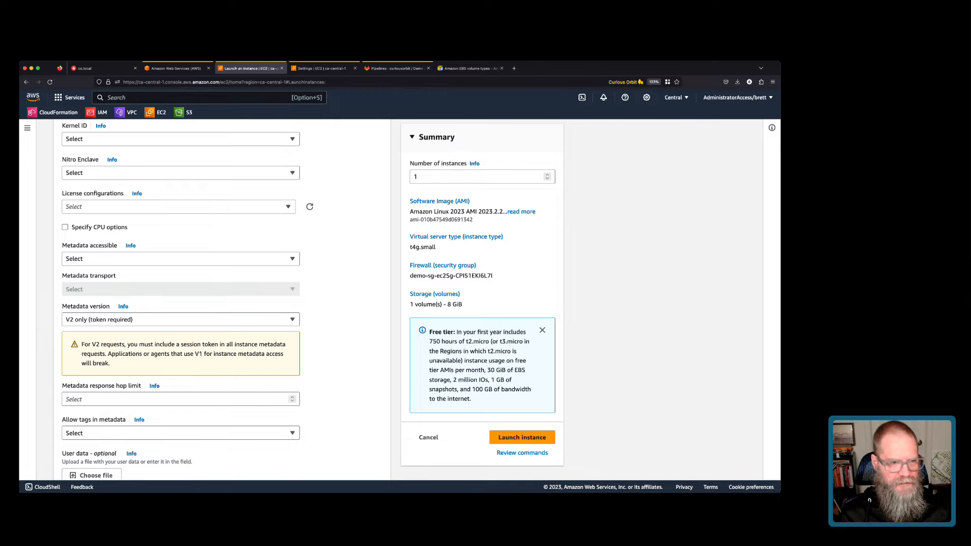
pyautogui.scroll(-5, 181, 324)
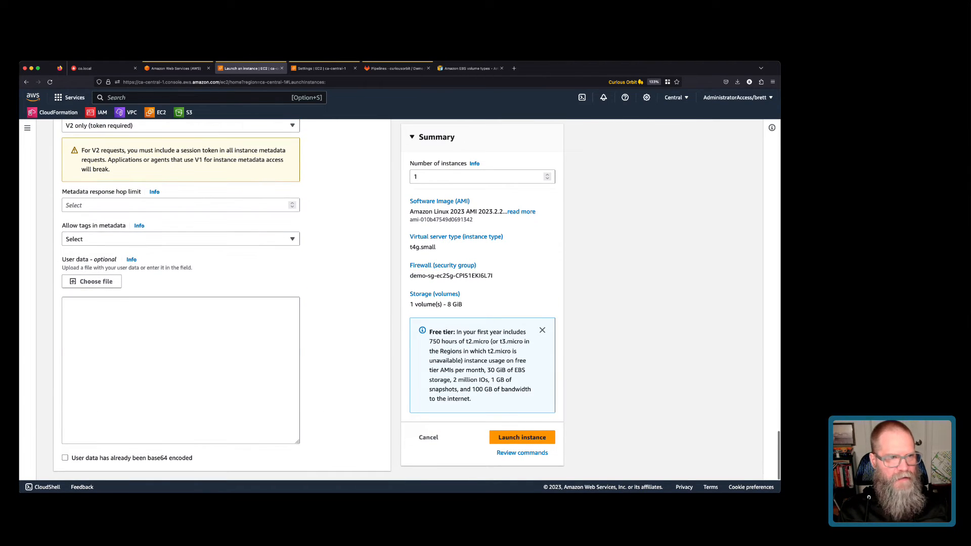
pyautogui.click(180, 354)
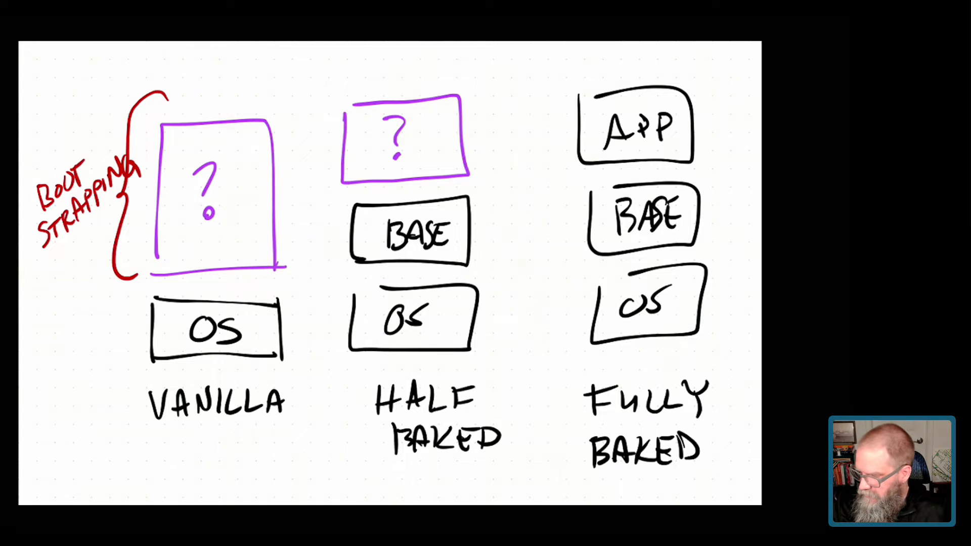
pyautogui.moveTo(277, 119)
pyautogui.mouseDown()
pyautogui.moveTo(105, 180)
pyautogui.moveTo(297, 168)
pyautogui.moveTo(191, 108)
pyautogui.mouseUp()
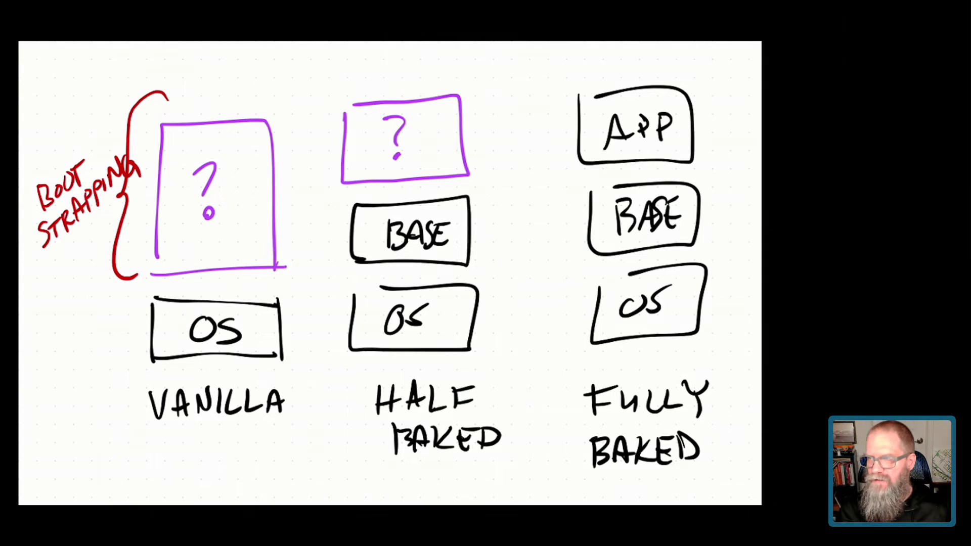
pyautogui.moveTo(340, 56); pyautogui.dragTo(276, 131)
pyautogui.moveTo(283, 76); pyautogui.dragTo(269, 139)
pyautogui.moveTo(269, 139); pyautogui.dragTo(335, 113)
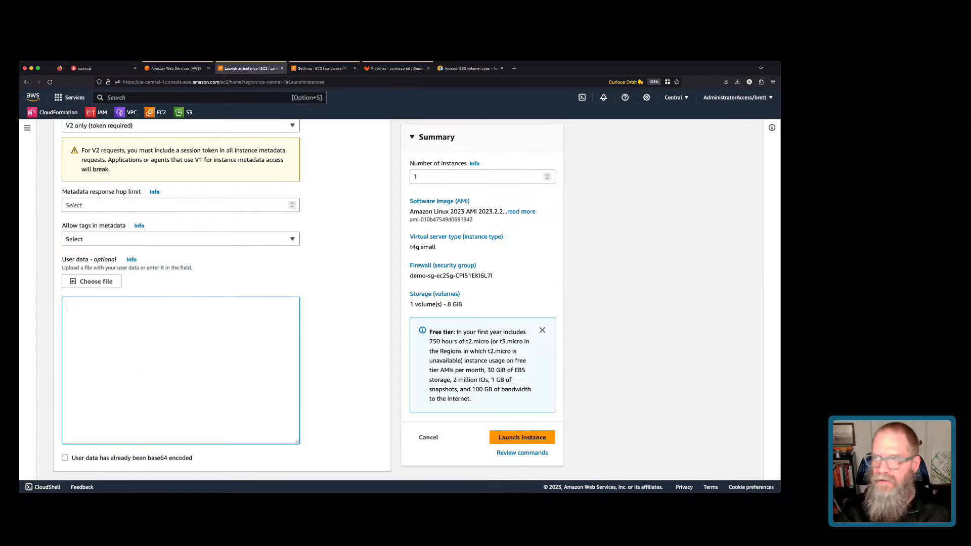
# Enter the user data script '#!/bin/sh' / 'yum update -y' and launch the instance.
pyautogui.write('!')
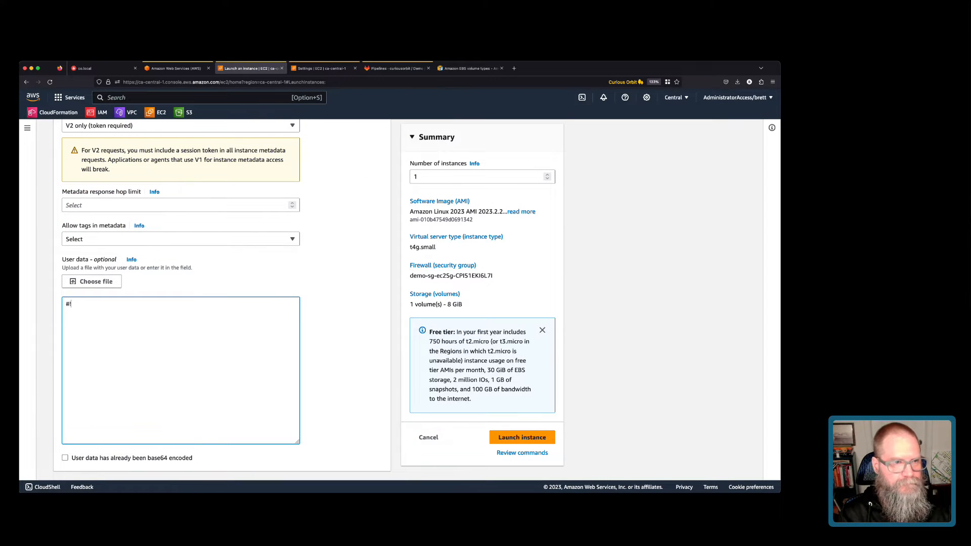
pyautogui.write('/bin')
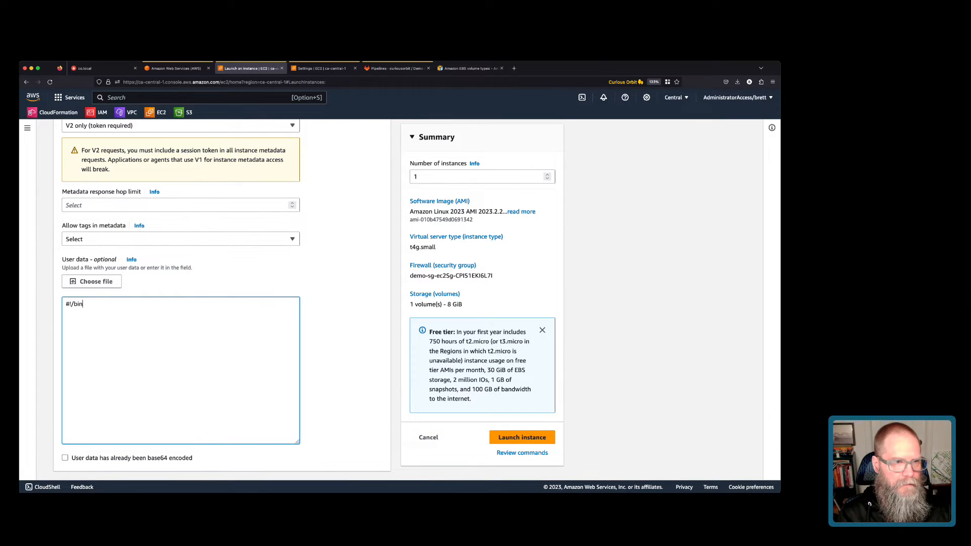
pyautogui.write('/sh y')
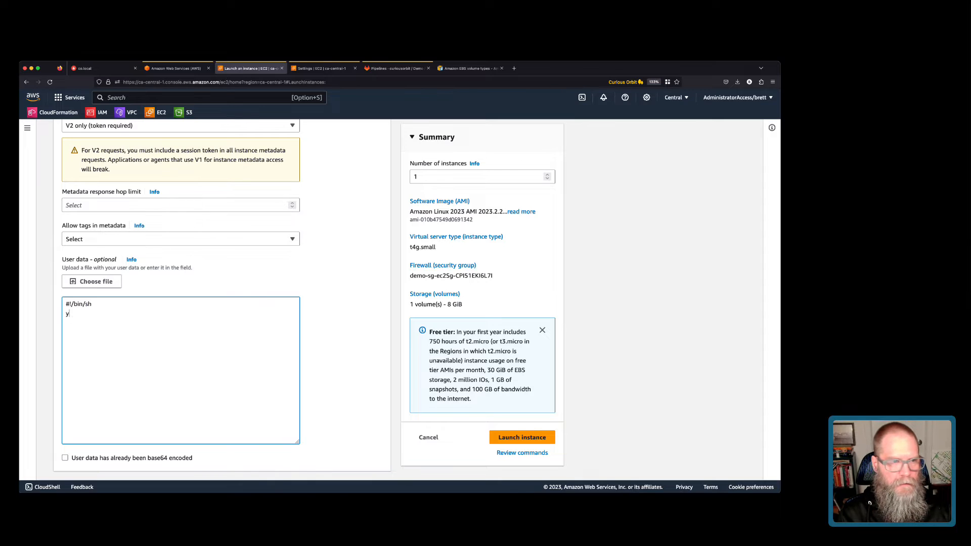
pyautogui.write('um update -y')
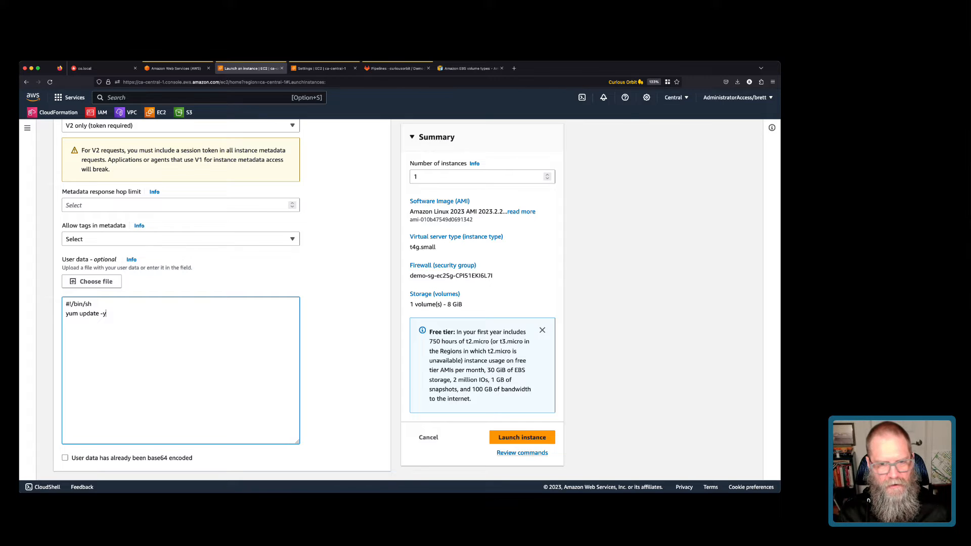
pyautogui.click(522, 437)
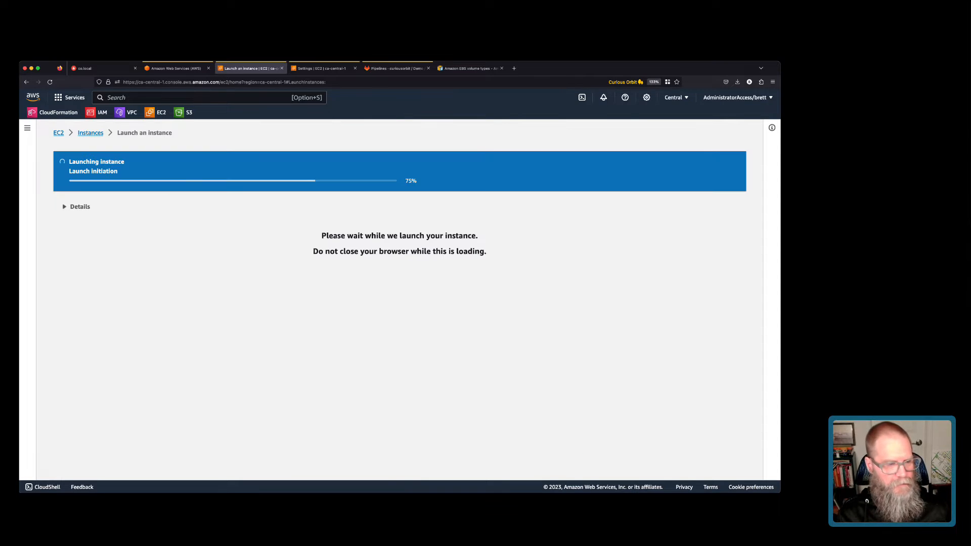
# Go from the launch success page to the instances list showing ami-builder Running.
pyautogui.scroll(-1, 417, 304)
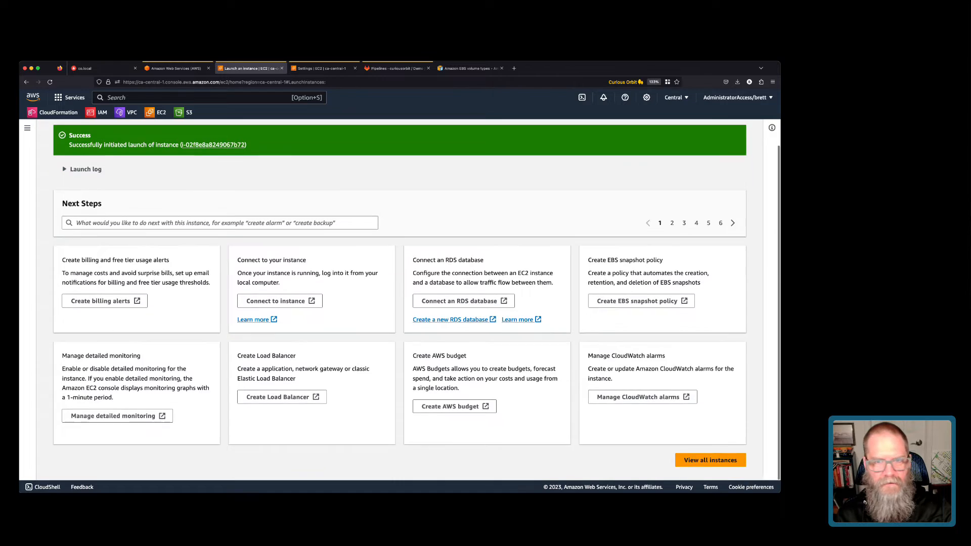
pyautogui.click(710, 464)
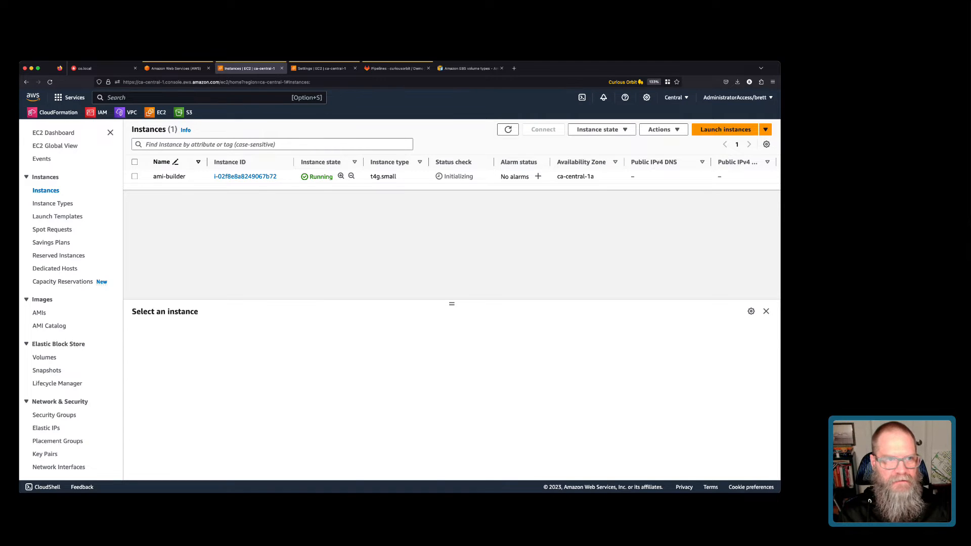
# Select ami-builder and start a Session Manager shell on it from the Connect page.
pyautogui.click(135, 176)
pyautogui.click(543, 130)
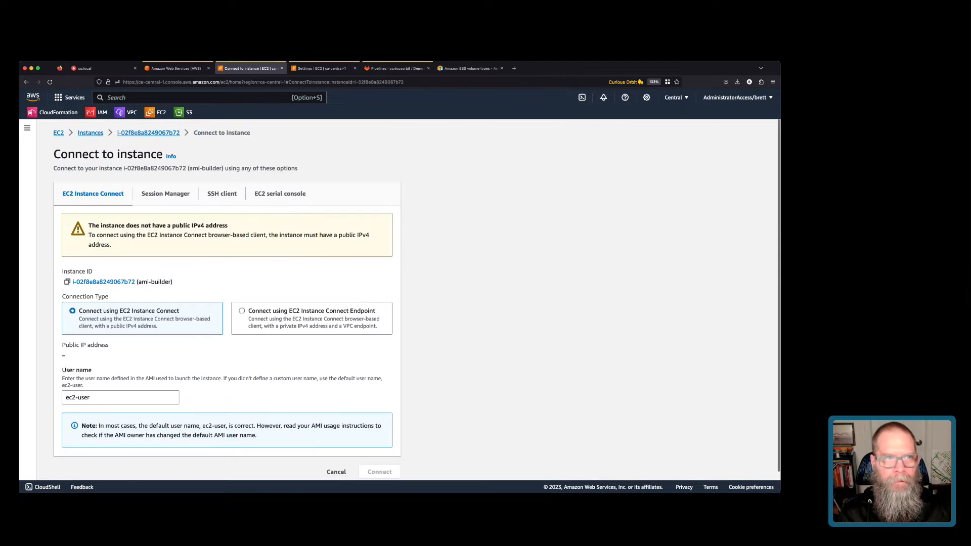
pyautogui.click(165, 194)
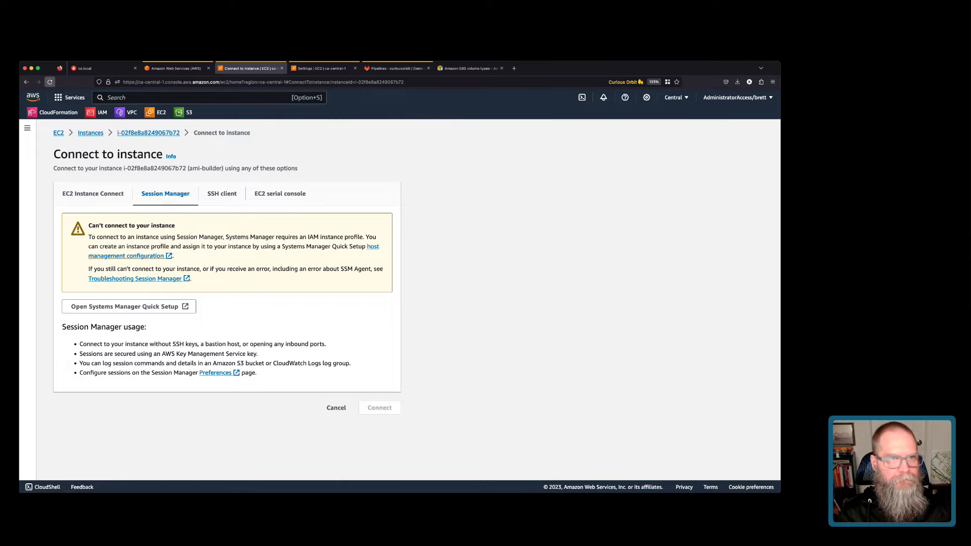
pyautogui.click(50, 82)
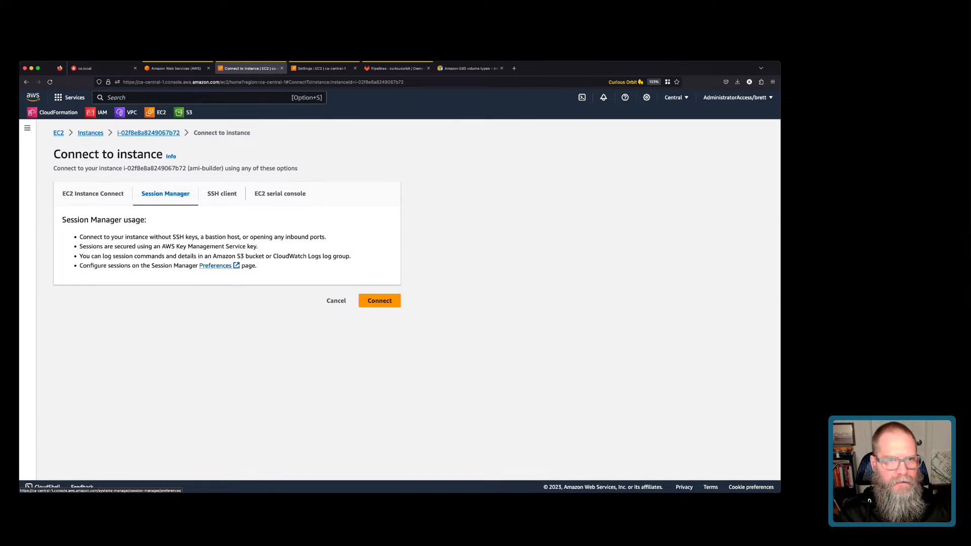
pyautogui.click(379, 300)
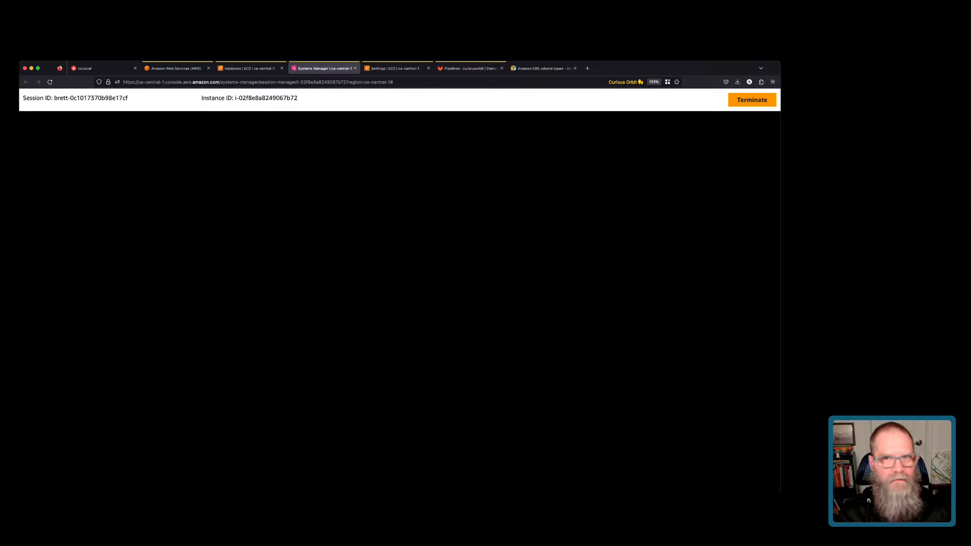
pyautogui.click(772, 81)
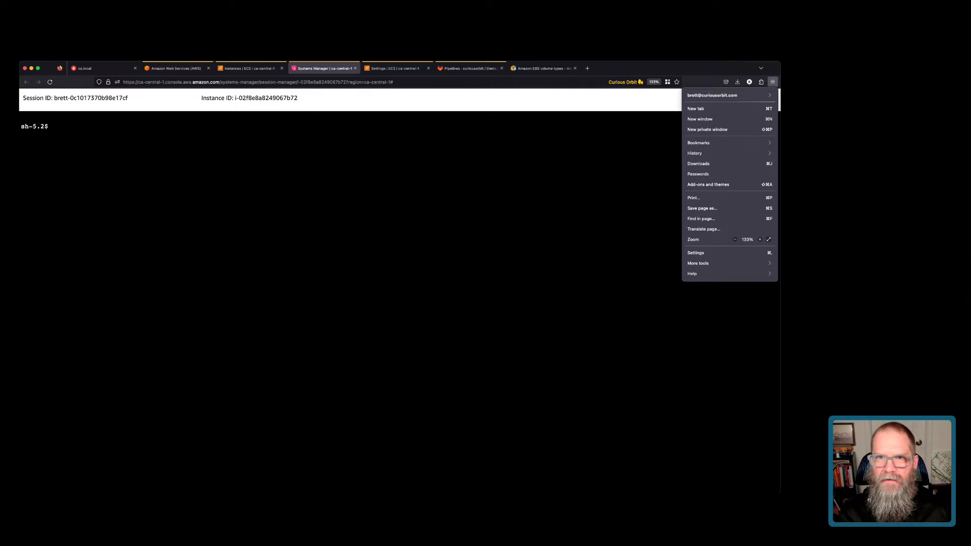
# Zoom the page to 150% and test internet access with ping yahoo.com, then stop it.
pyautogui.click(760, 240)
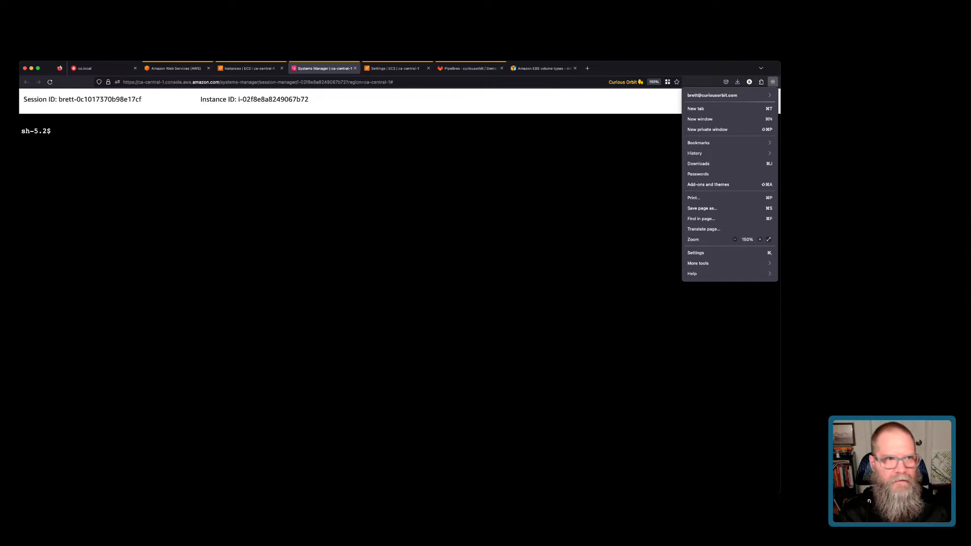
pyautogui.press('Escape')
pyautogui.write('pi')
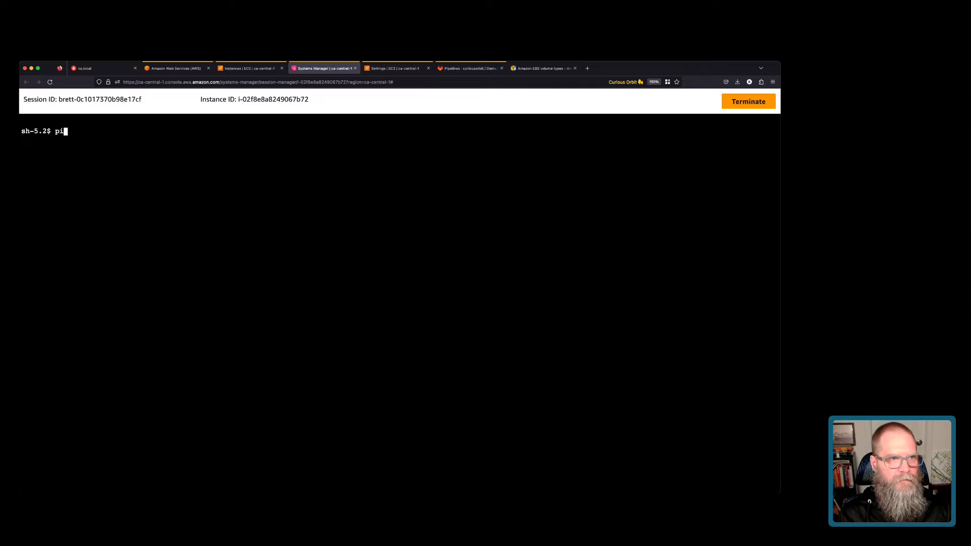
pyautogui.write('ng yahoo.com')
pyautogui.press('Return')
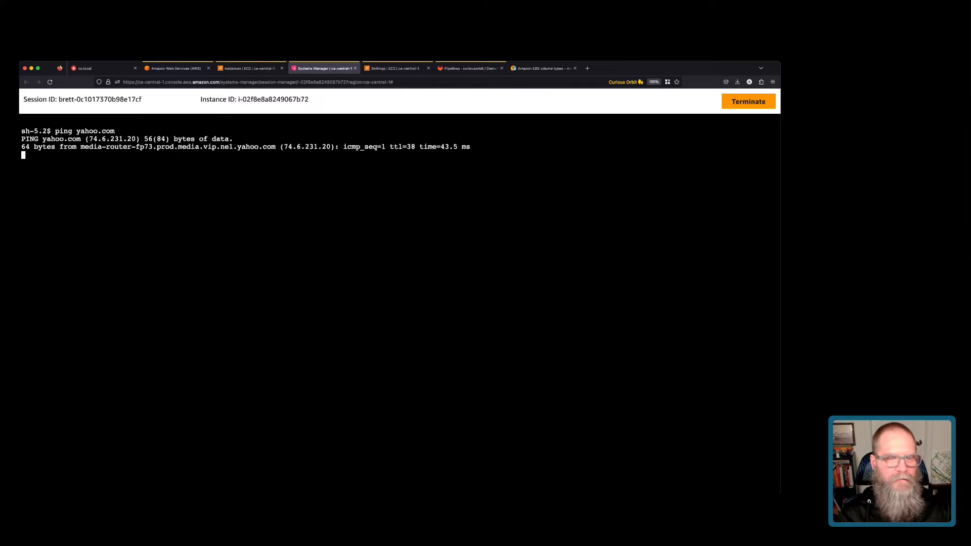
pyautogui.hotkey('ctrl', 'c')
pyautogui.hotkey('ctrl', 'c')
pyautogui.hotkey('ctrl', 'c')
# Run 'sudo yum update -y', then become root with 'sudo su -'.
pyautogui.write('sudo yu')
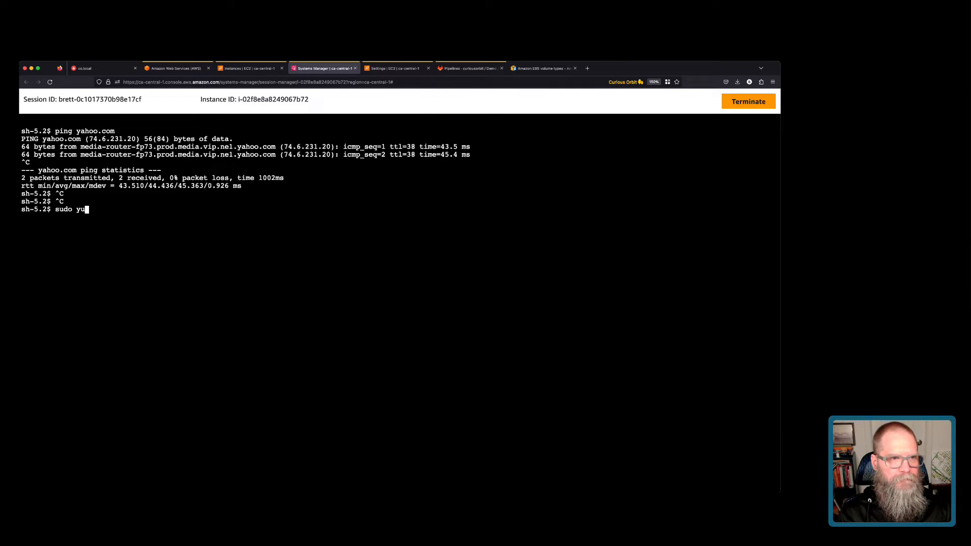
pyautogui.write('m update -y')
pyautogui.press('Return')
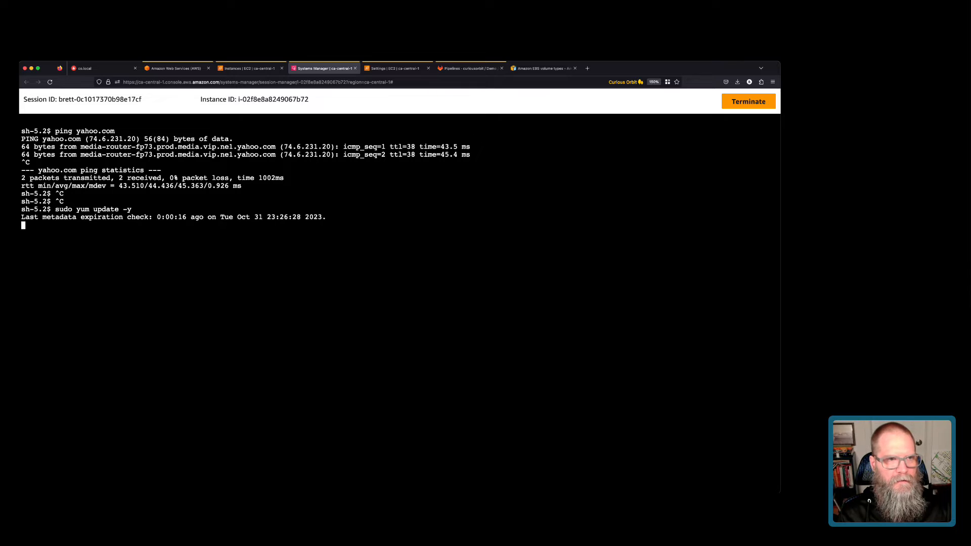
pyautogui.write('c')
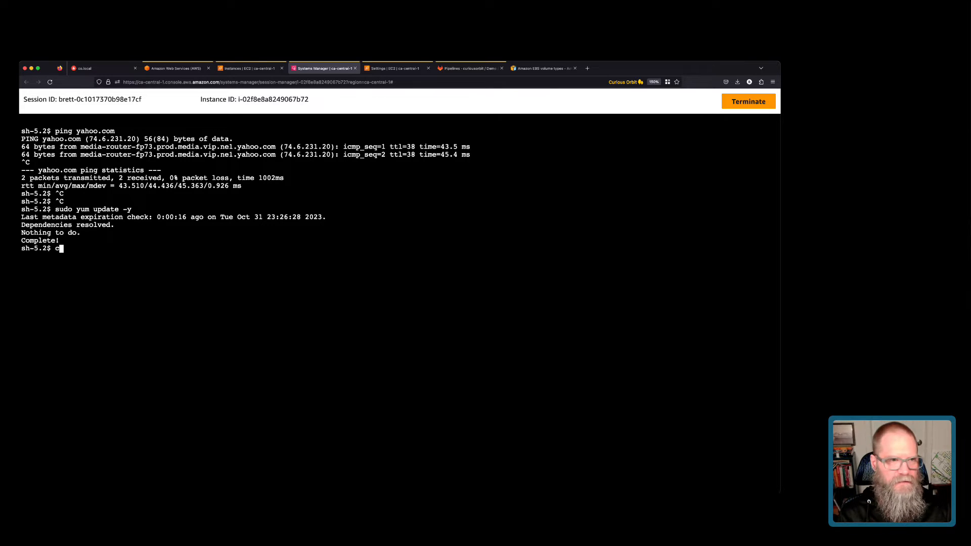
pyautogui.write('d')
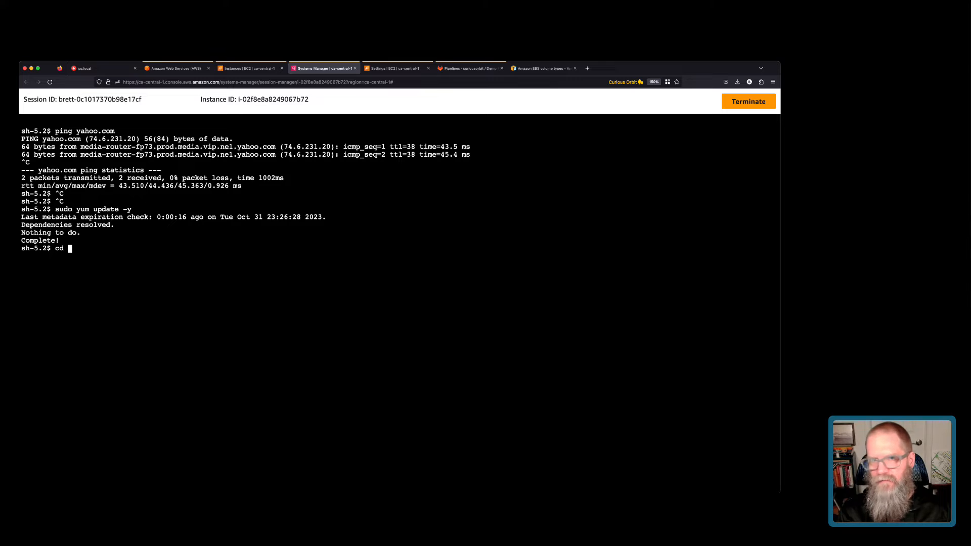
pyautogui.write('/v')
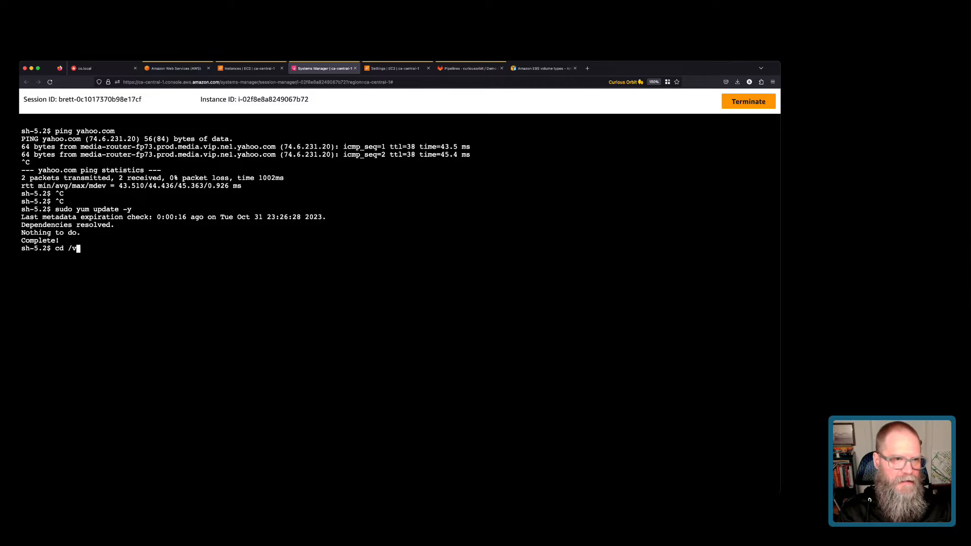
pyautogui.press('BackSpace')
pyautogui.press('BackSpace')
pyautogui.press('BackSpace')
pyautogui.press('BackSpace')
pyautogui.press('BackSpace')
pyautogui.write('sudo ')
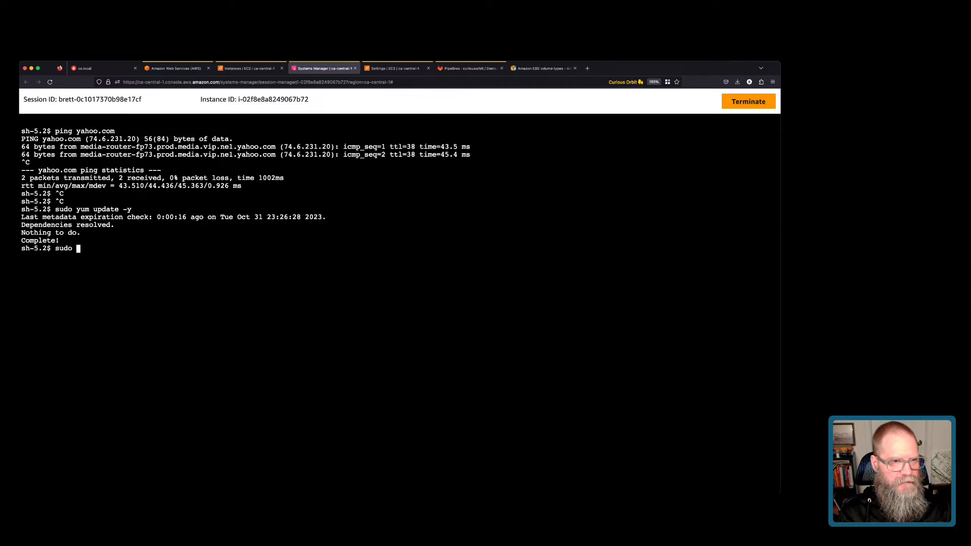
pyautogui.write('su ')
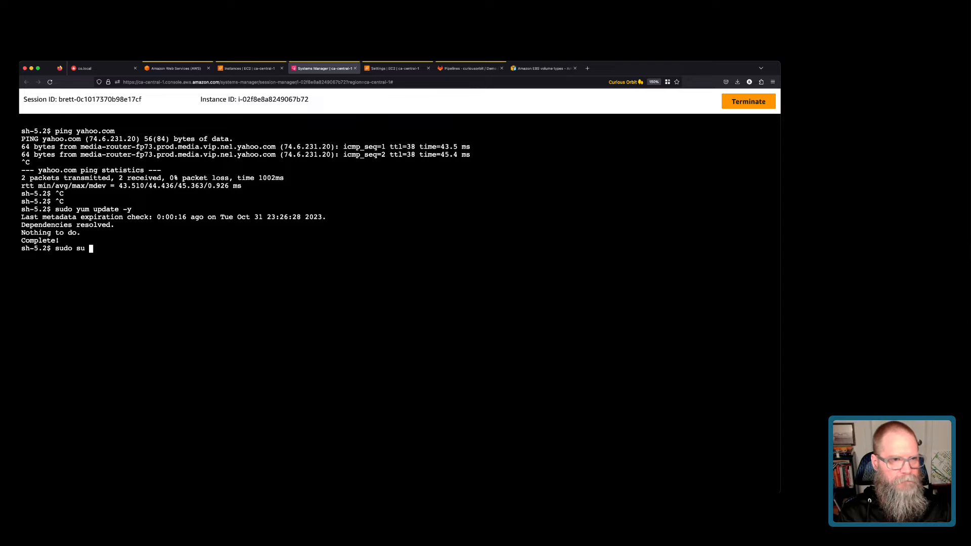
pyautogui.write('-')
pyautogui.press('Return')
# Start bash as root, change to /var/log and list its files with ls -ltr.
pyautogui.write('cd /var/')
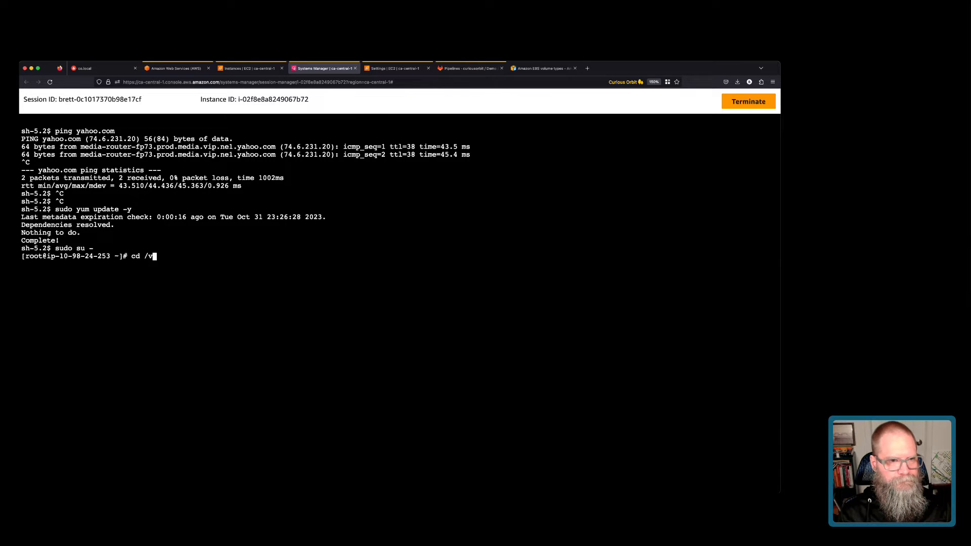
pyautogui.press('BackSpace')
pyautogui.press('BackSpace')
pyautogui.write('r/')
pyautogui.hotkey('ctrl', 'c')
pyautogui.hotkey('ctrl', 'c')
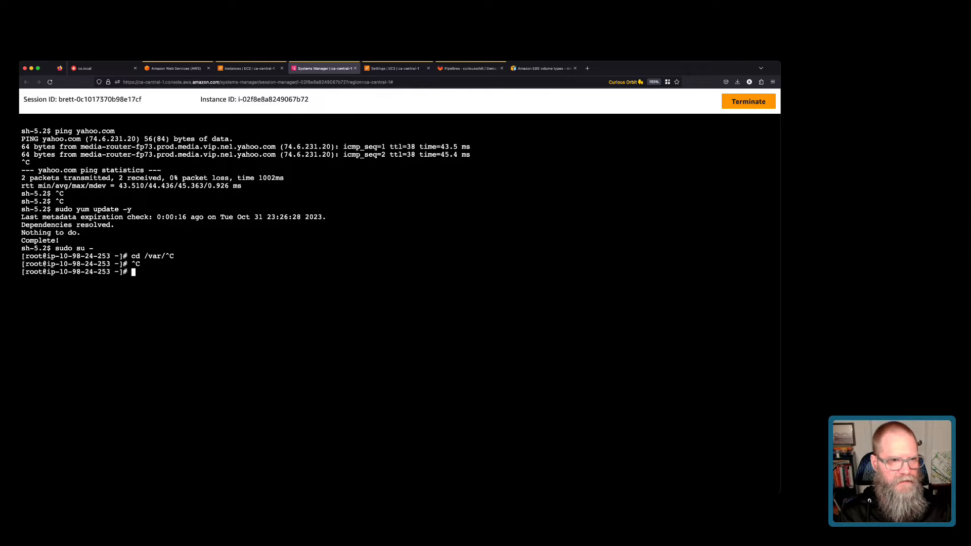
pyautogui.write('bash')
pyautogui.press('Return')
pyautogui.write('cd /var/')
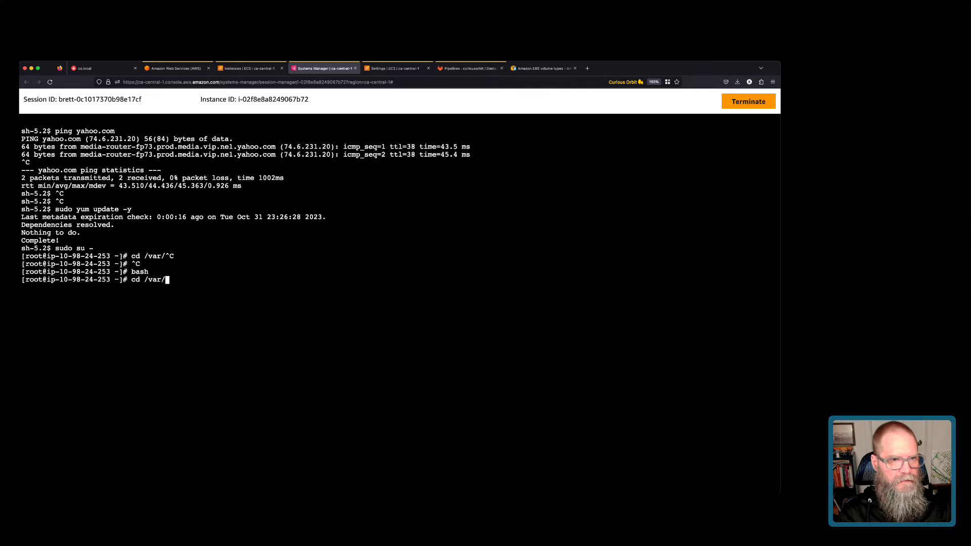
pyautogui.write('log/')
pyautogui.press('Return')
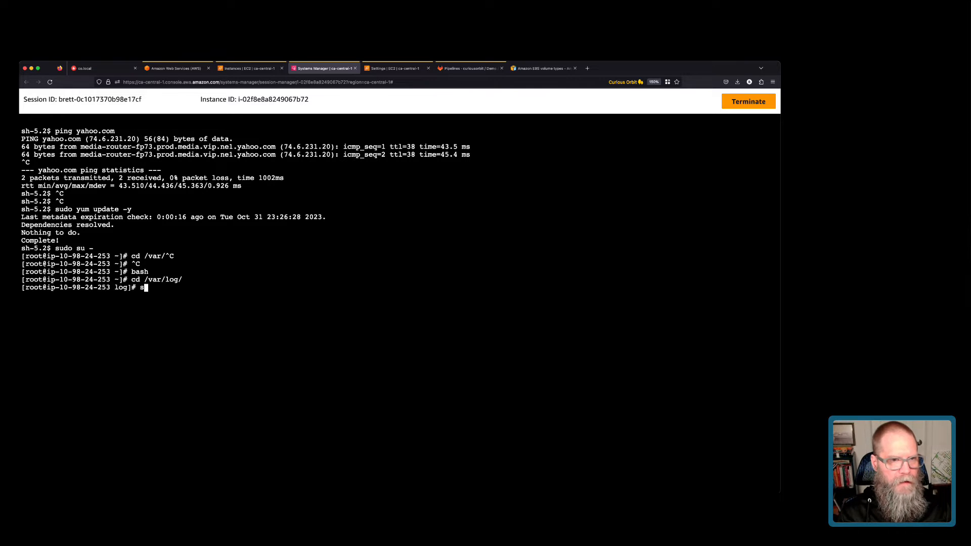
pyautogui.write('ls -ltr')
pyautogui.press('Return')
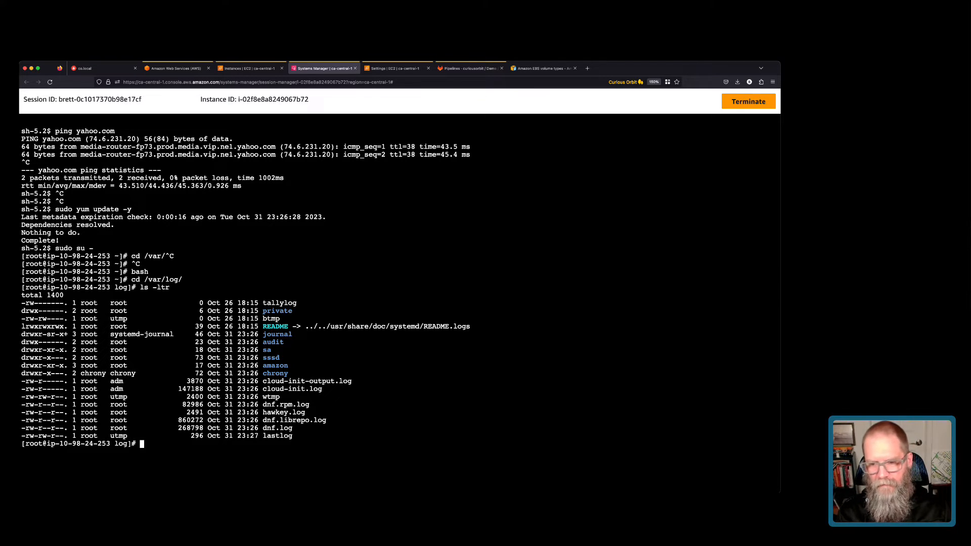
# Enter 'cat cloud-init.log' at the root prompt using tab completion.
pyautogui.write('cat ')
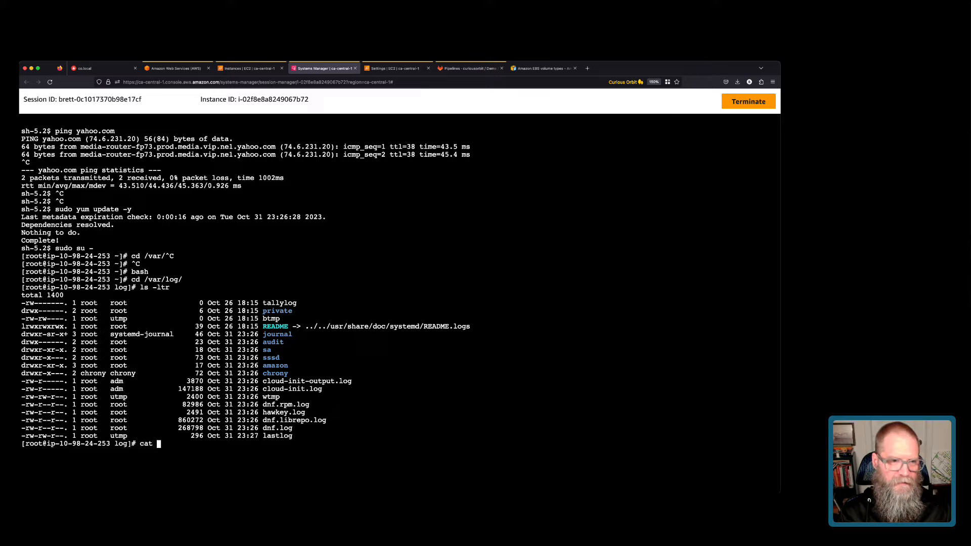
pyautogui.write('cl')
pyautogui.press('Tab')
pyautogui.write('.')
pyautogui.press('Tab')
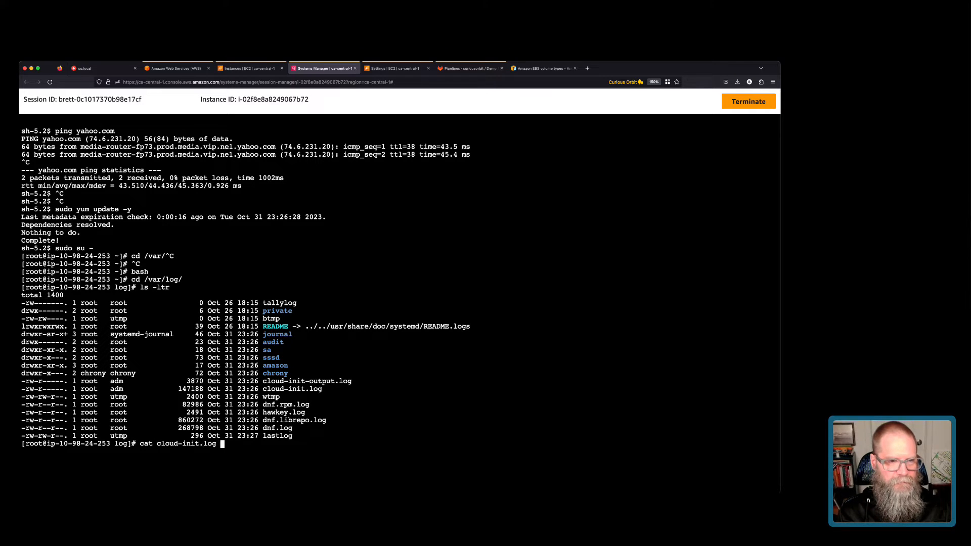
# Open cloud-init.log with '| more' and page through its first screens.
pyautogui.write('| more')
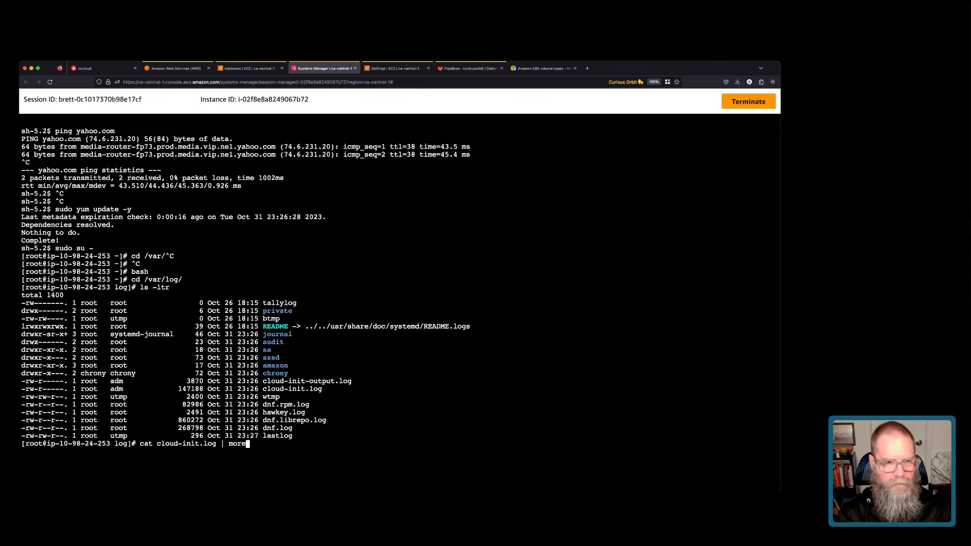
pyautogui.press('Return')
pyautogui.press('space')
pyautogui.press('space')
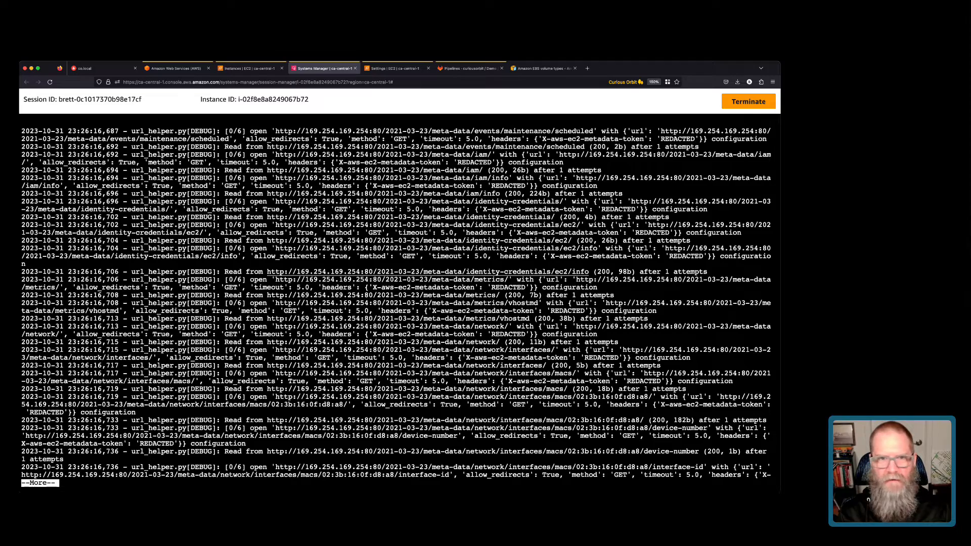
pyautogui.scroll(2, 394, 303)
pyautogui.scroll(10, 394, 303)
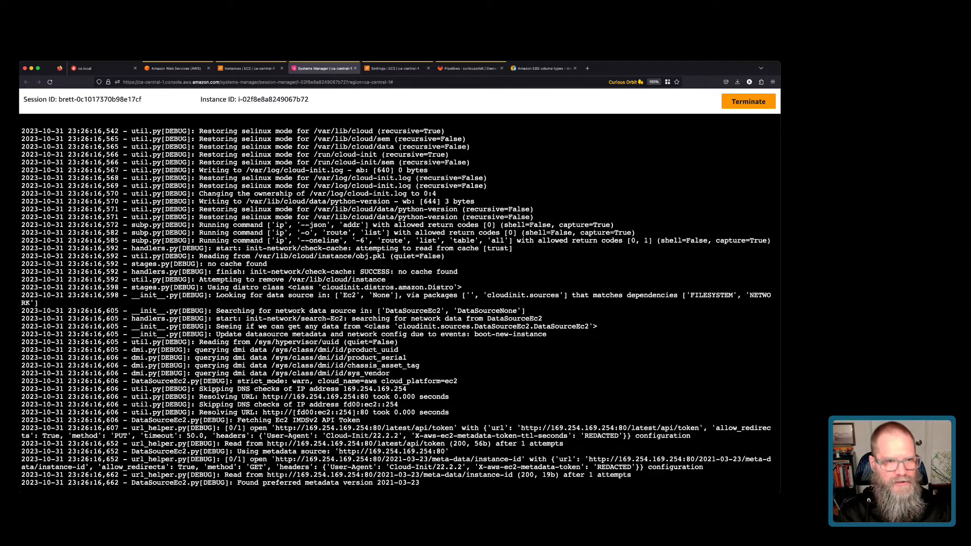
pyautogui.scroll(-2, 394, 304)
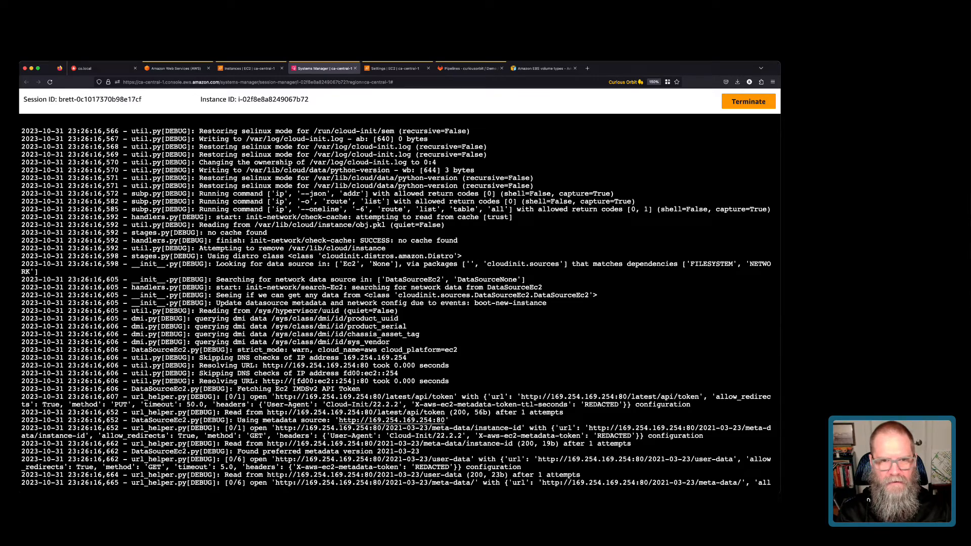
pyautogui.scroll(-10, 394, 304)
pyautogui.scroll(-5, 395, 303)
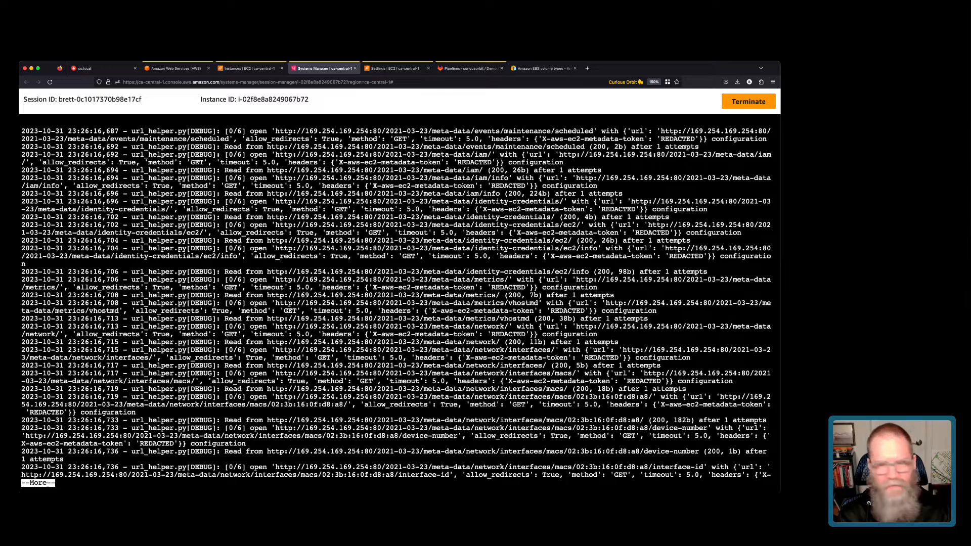
pyautogui.press('space')
pyautogui.press('space')
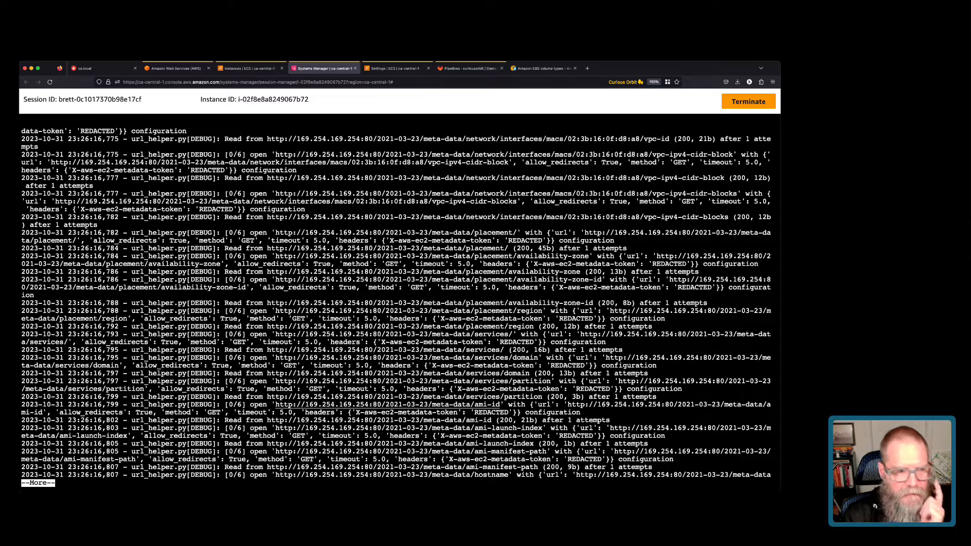
# Page through the rest of cloud-init.log to its final entries showing 17 modules, 0 failures.
pyautogui.press('space')
pyautogui.press('space')
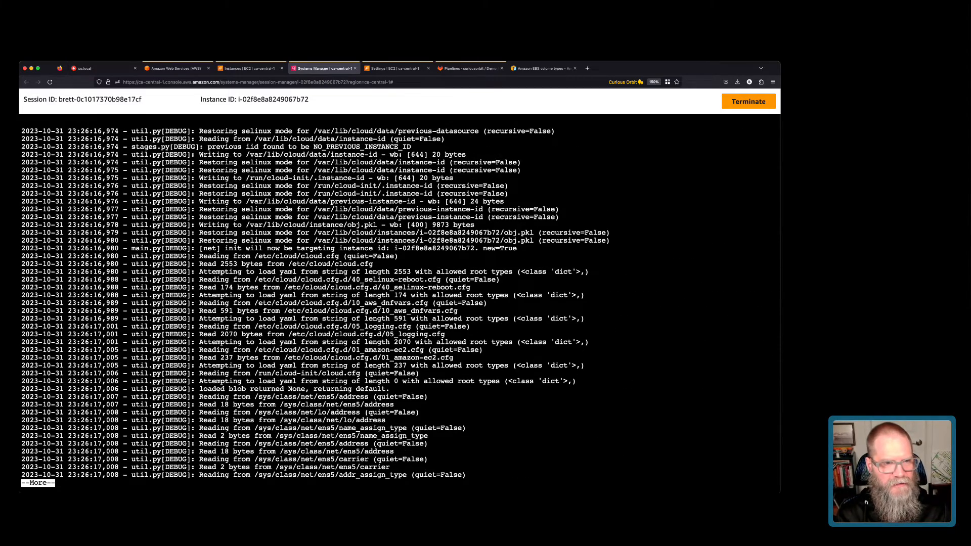
pyautogui.scroll(5, 399, 303)
pyautogui.scroll(5, 400, 304)
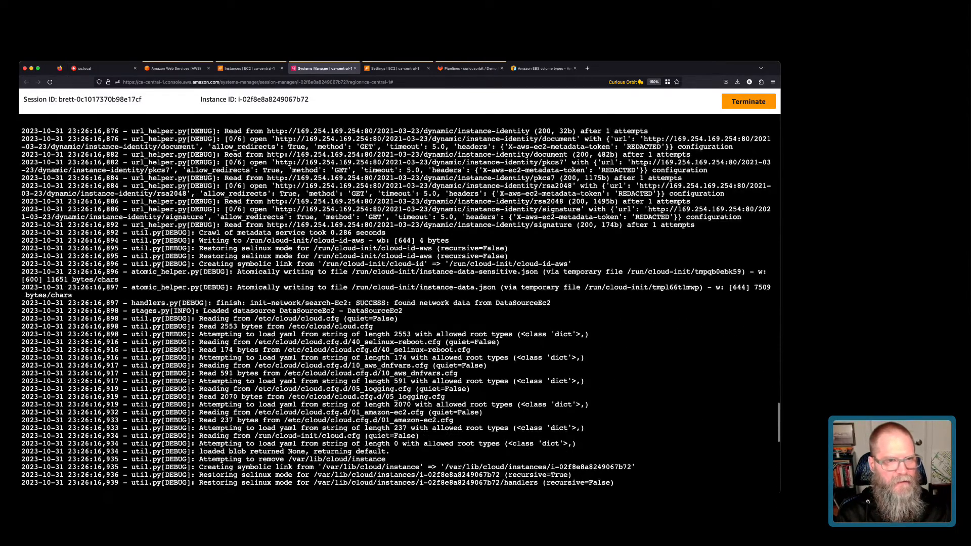
pyautogui.scroll(-8, 400, 303)
pyautogui.scroll(-5, 399, 303)
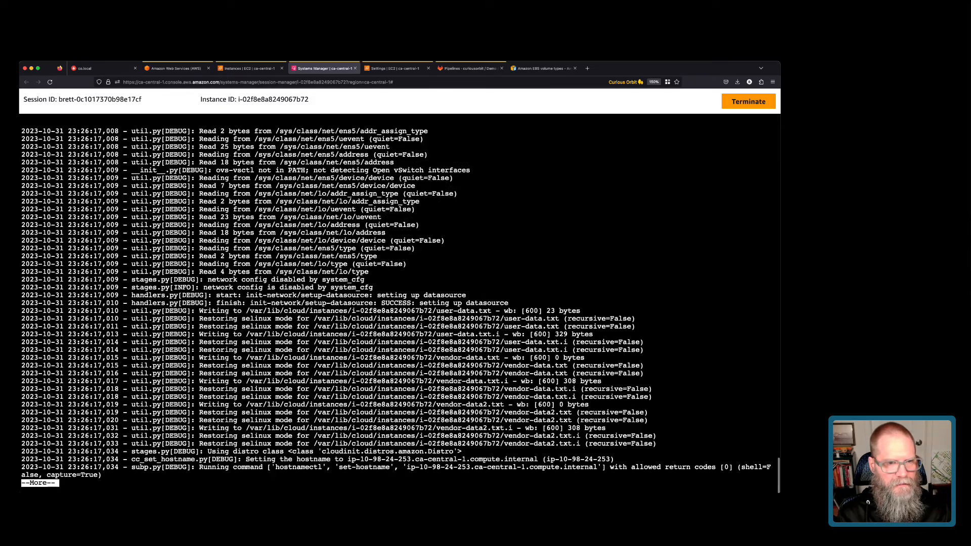
pyautogui.press('space')
pyautogui.press('space')
pyautogui.press('space')
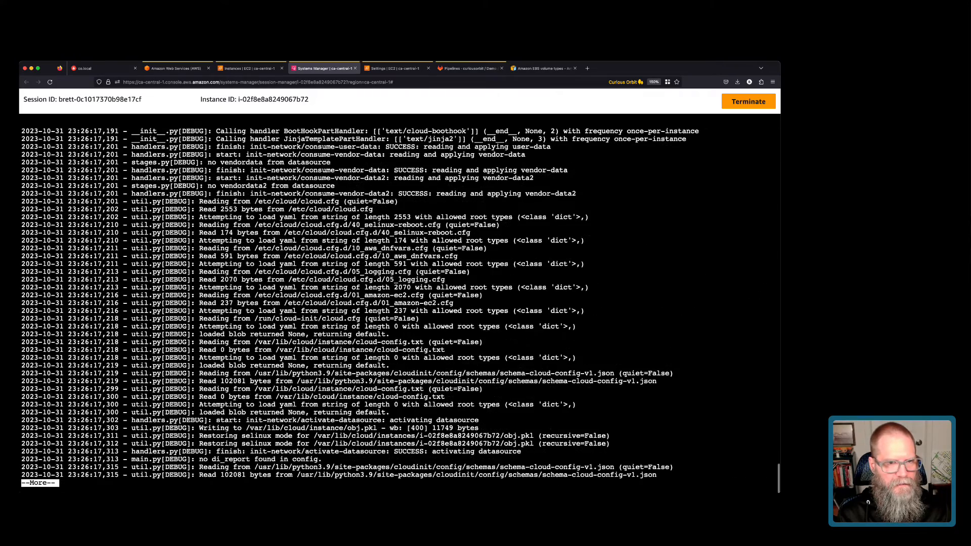
pyautogui.press('space')
pyautogui.press('space')
pyautogui.press('space')
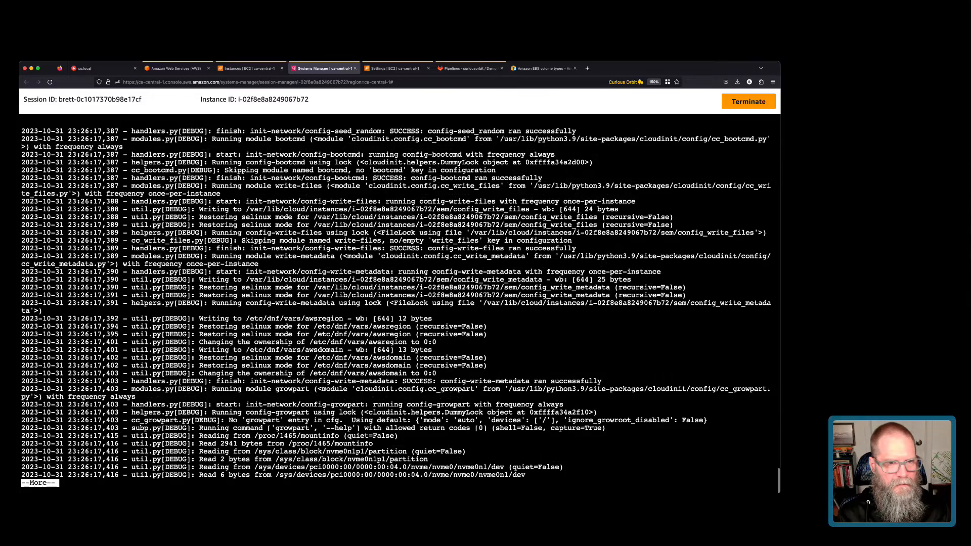
pyautogui.press('space')
pyautogui.press('space')
pyautogui.press('space')
pyautogui.press('space')
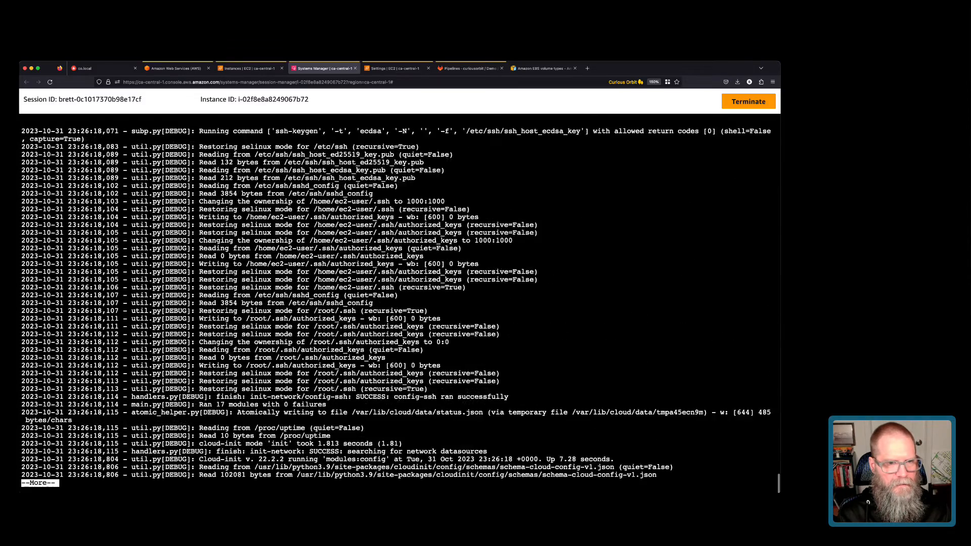
pyautogui.press('space')
pyautogui.press('space')
pyautogui.press('space')
pyautogui.press('space')
pyautogui.press('space')
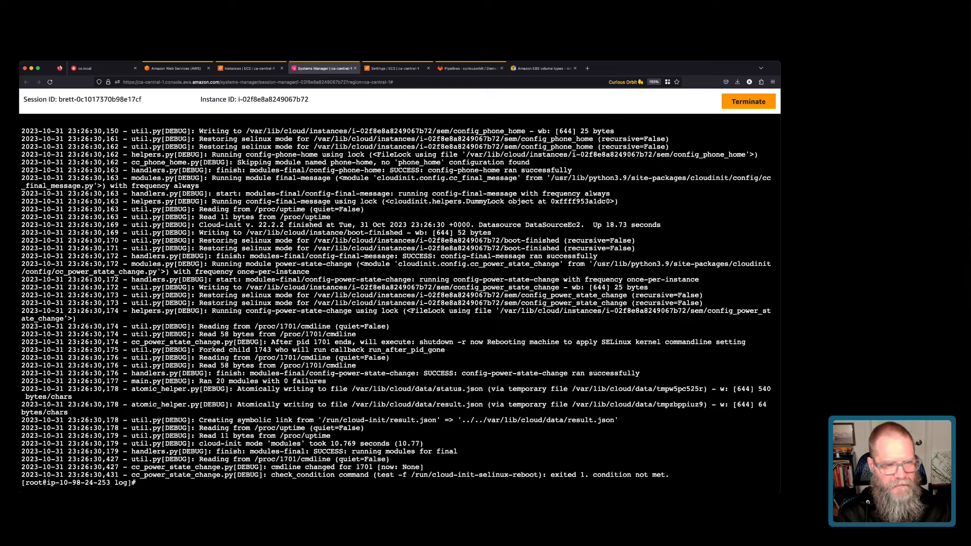
# List /var/log again and open cloud-init-output.log with '| more'.
pyautogui.write('ls -ltr')
pyautogui.press('Return')
pyautogui.write('cat cloud-init')
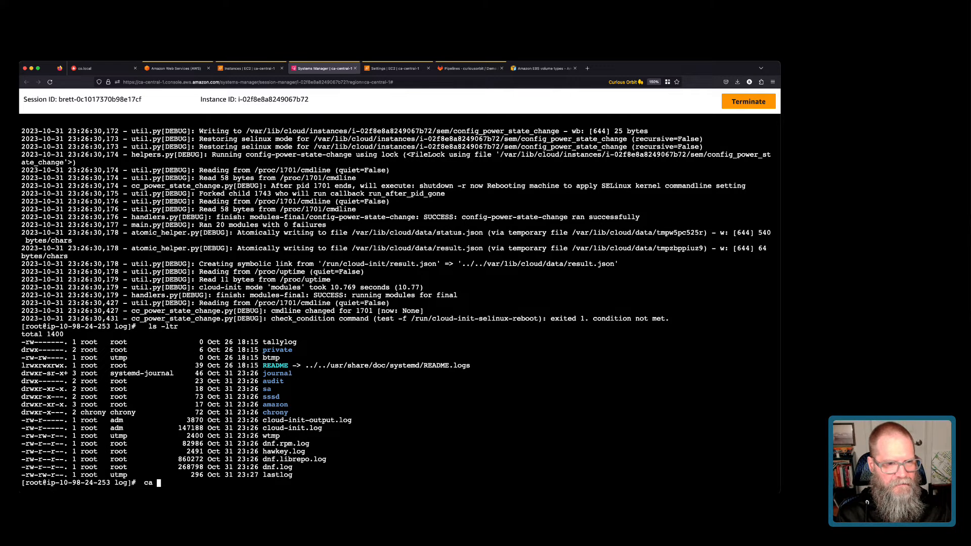
pyautogui.write('-out')
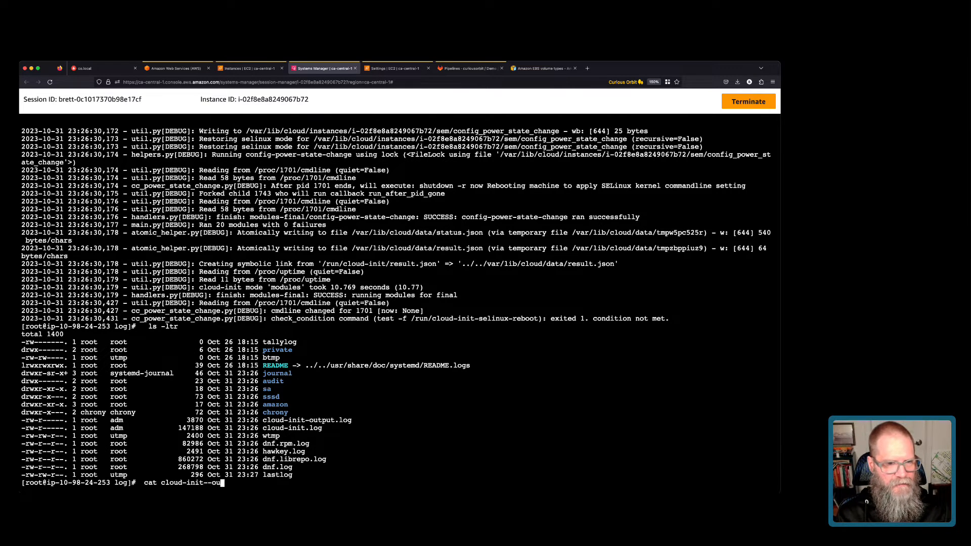
pyautogui.press('Tab')
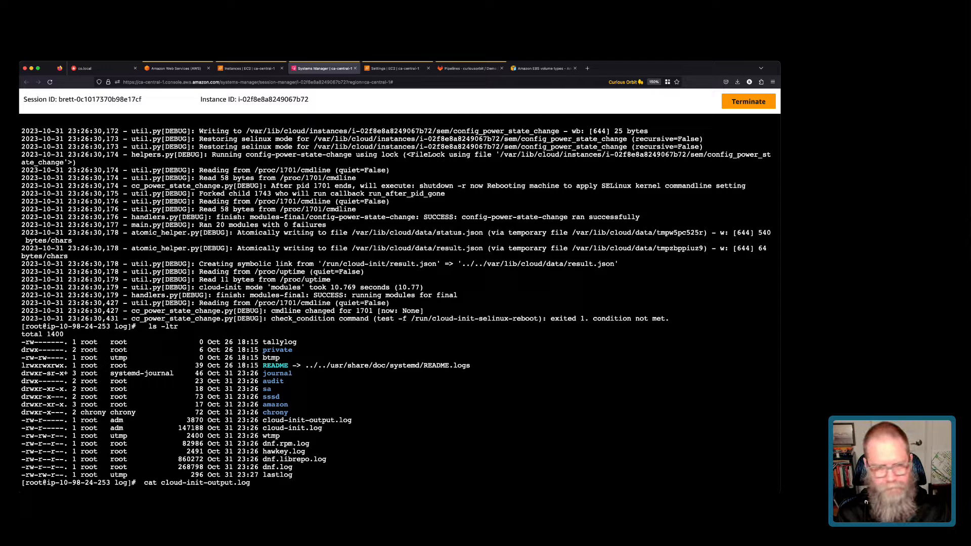
pyautogui.write('| more')
pyautogui.press('Return')
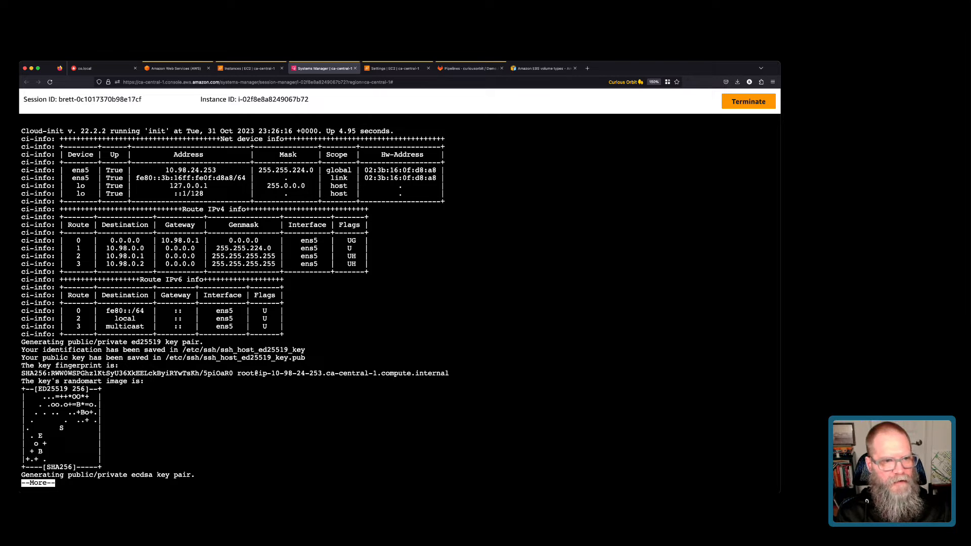
# Page to the end of cloud-init-output.log and highlight the update and 18.73-second finish lines.
pyautogui.press('space')
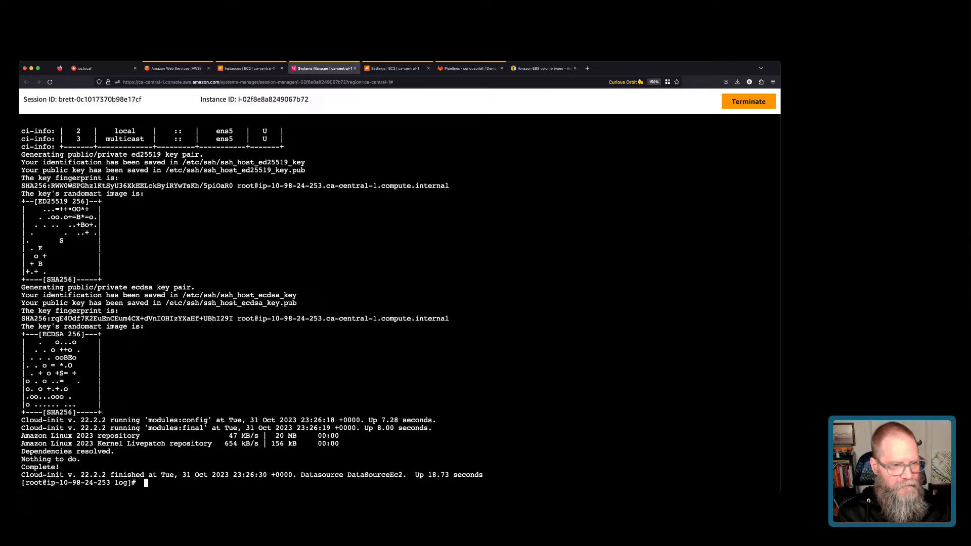
pyautogui.moveTo(22, 428); pyautogui.dragTo(305, 474)
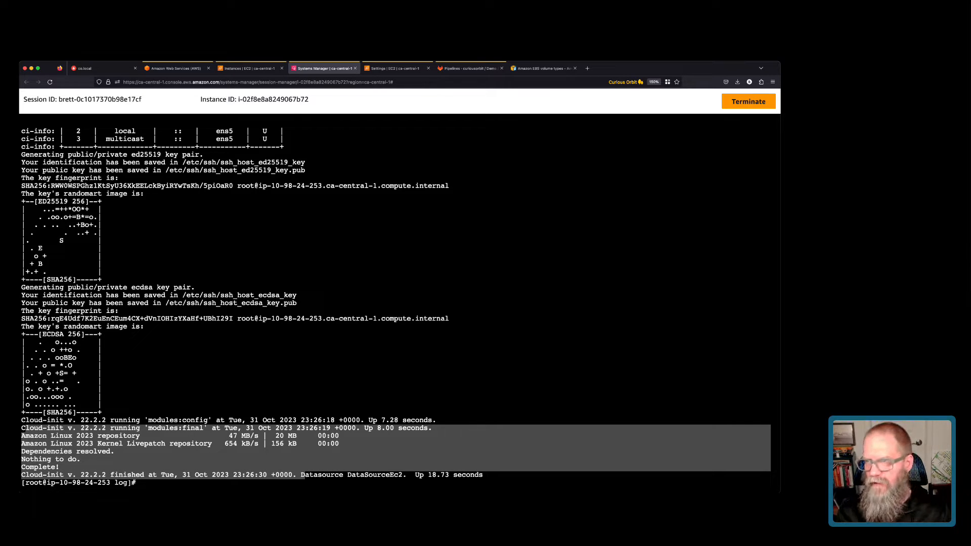
pyautogui.click(305, 475)
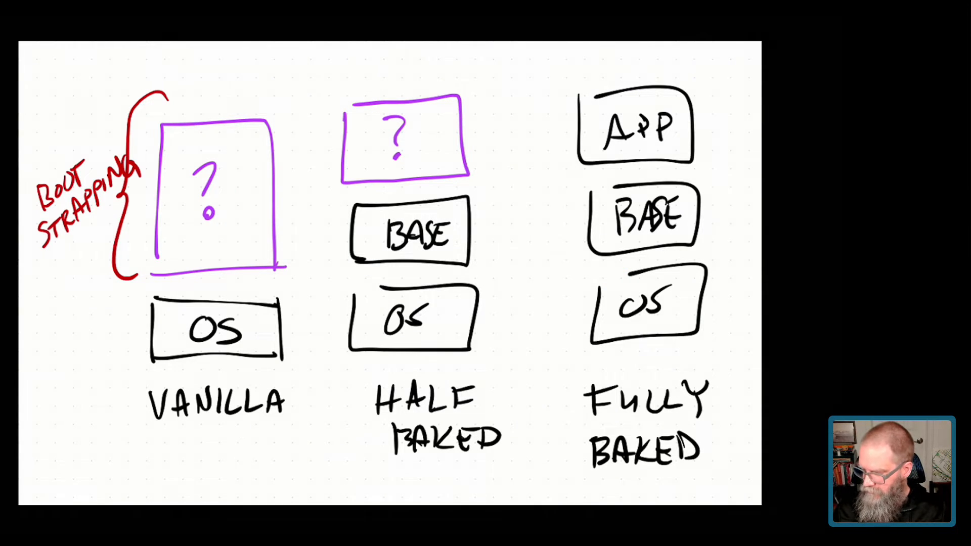
pyautogui.moveTo(306, 395)
pyautogui.mouseDown()
pyautogui.moveTo(178, 370)
pyautogui.moveTo(315, 422)
pyautogui.moveTo(221, 380)
pyautogui.mouseUp()
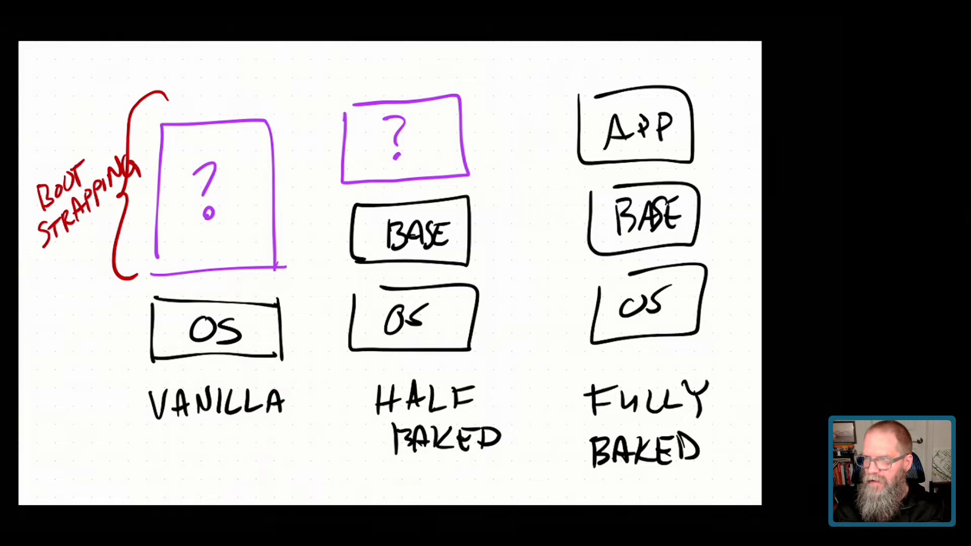
pyautogui.moveTo(144, 412)
pyautogui.mouseDown()
pyautogui.moveTo(141, 321)
pyautogui.moveTo(162, 309)
pyautogui.mouseUp()
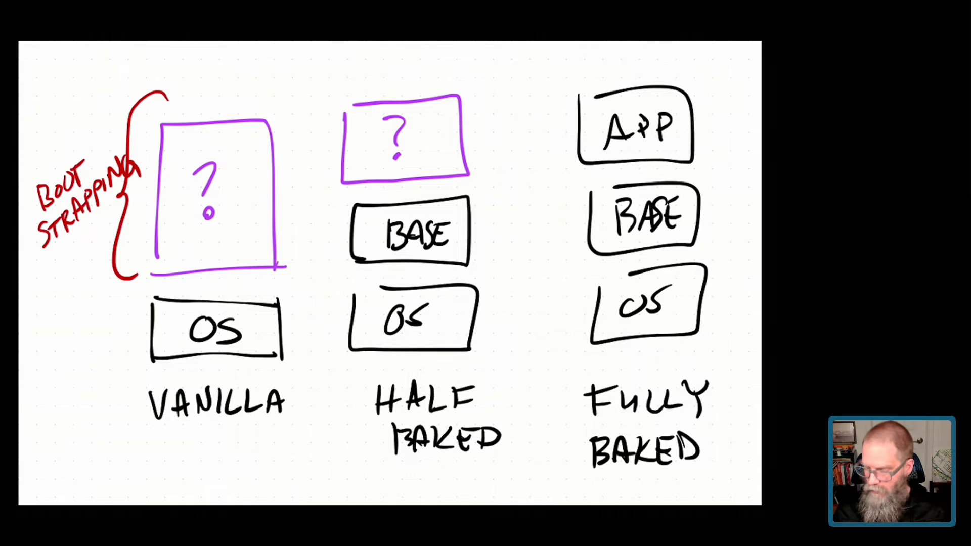
pyautogui.moveTo(194, 448)
pyautogui.mouseDown()
pyautogui.moveTo(308, 271)
pyautogui.moveTo(200, 435)
pyautogui.moveTo(255, 422)
pyautogui.mouseUp()
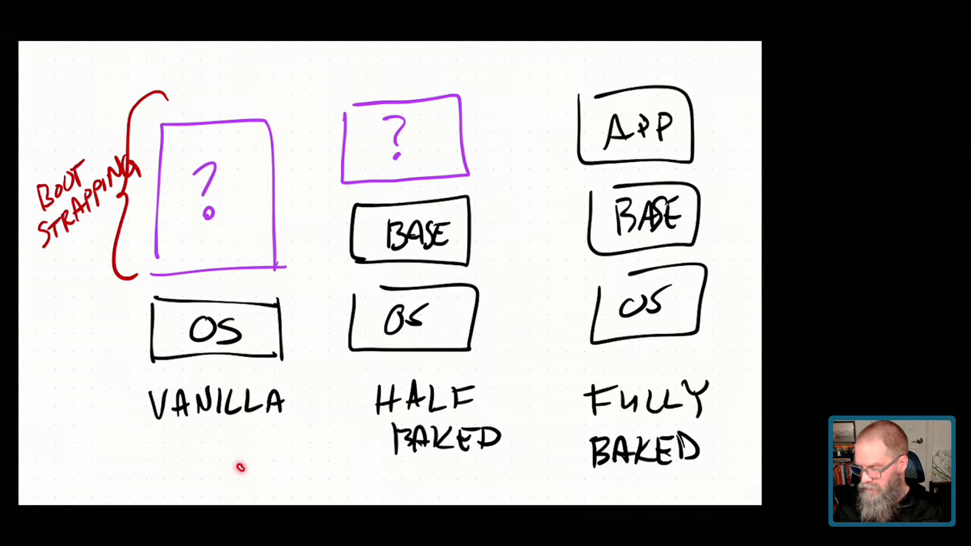
pyautogui.moveTo(241, 464)
pyautogui.mouseDown()
pyautogui.moveTo(358, 429)
pyautogui.moveTo(349, 478)
pyautogui.mouseUp()
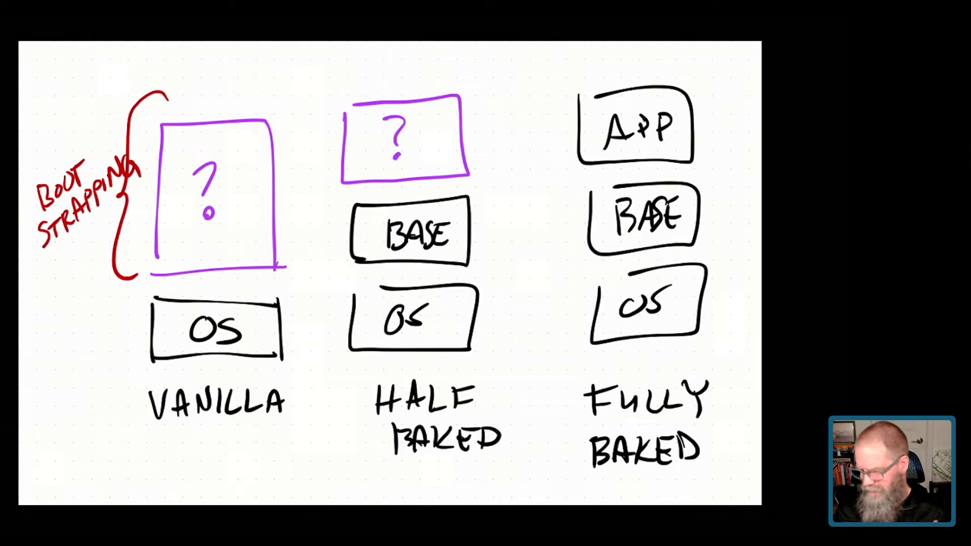
pyautogui.moveTo(359, 279); pyautogui.dragTo(343, 269)
pyautogui.moveTo(455, 177)
pyautogui.mouseDown()
pyautogui.moveTo(414, 289)
pyautogui.moveTo(424, 289)
pyautogui.mouseUp()
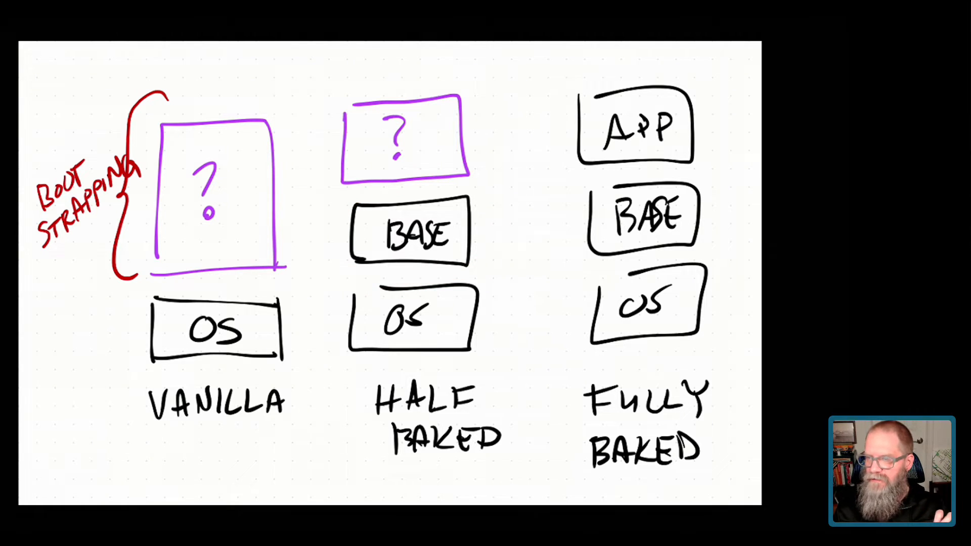
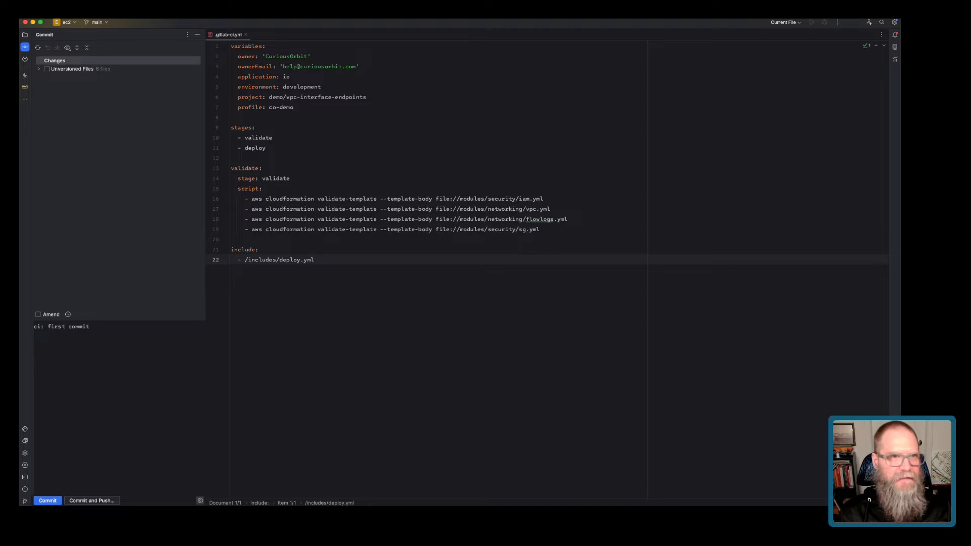
# Delete the ec2ManagedPolicy resource block (lines 41–63) from iam.yml.
pyautogui.click(24, 35)
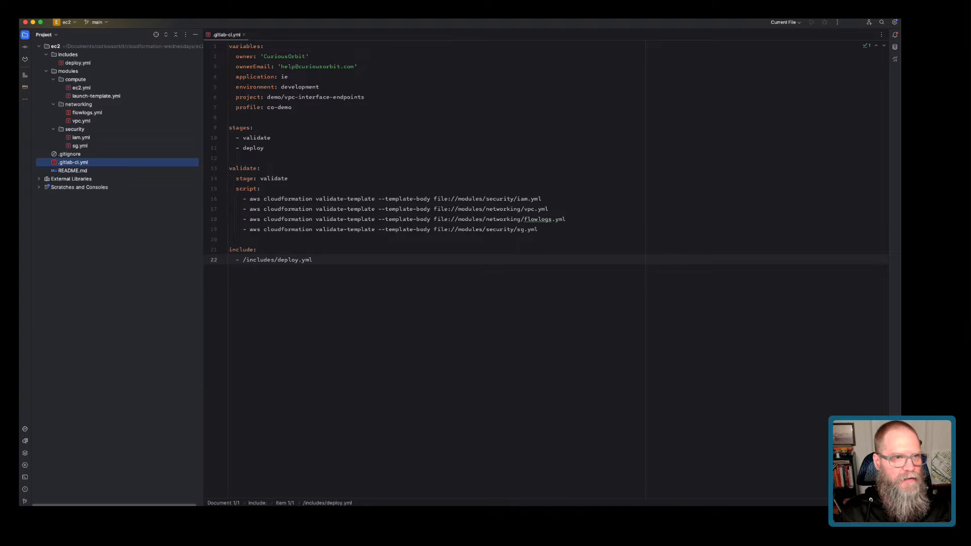
pyautogui.doubleClick(81, 137)
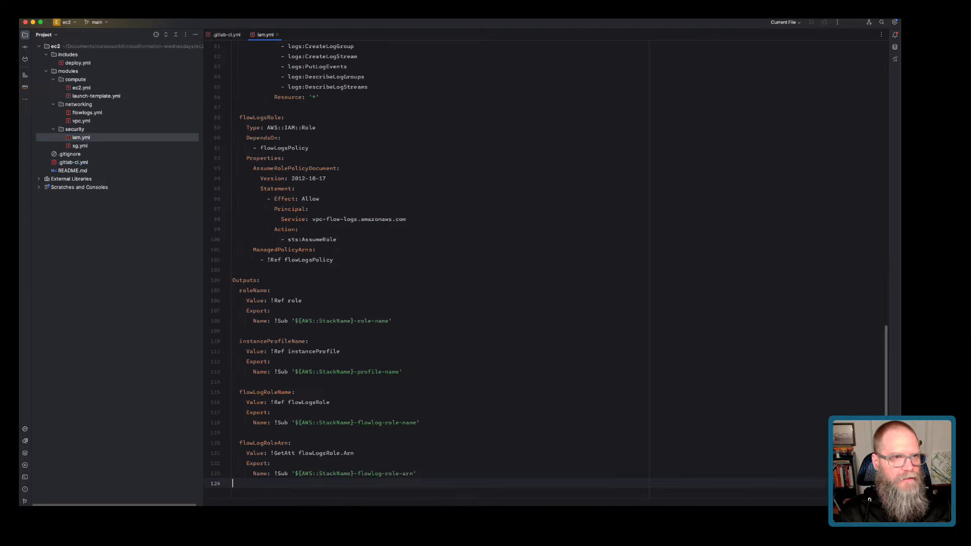
pyautogui.scroll(6, 435, 273)
pyautogui.scroll(9, 435, 273)
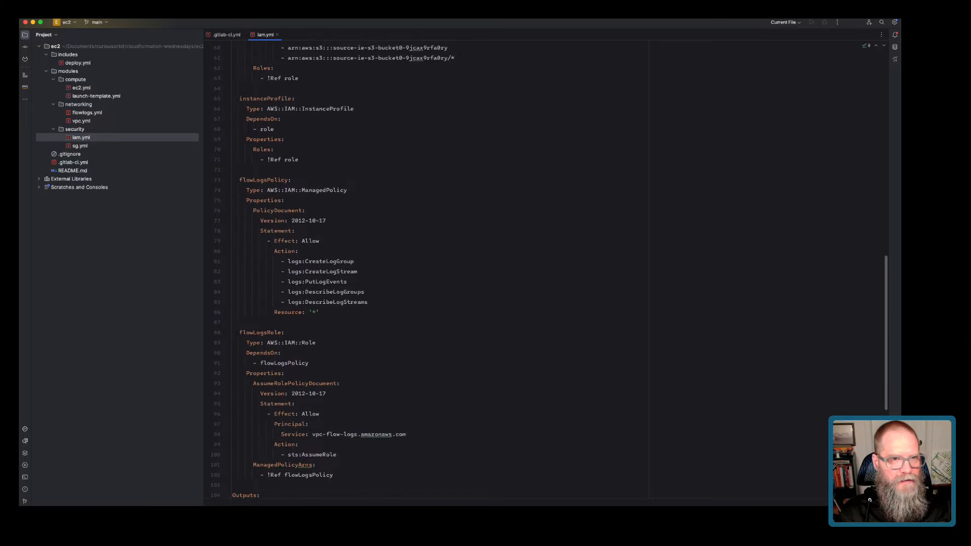
pyautogui.scroll(2, 551, 269)
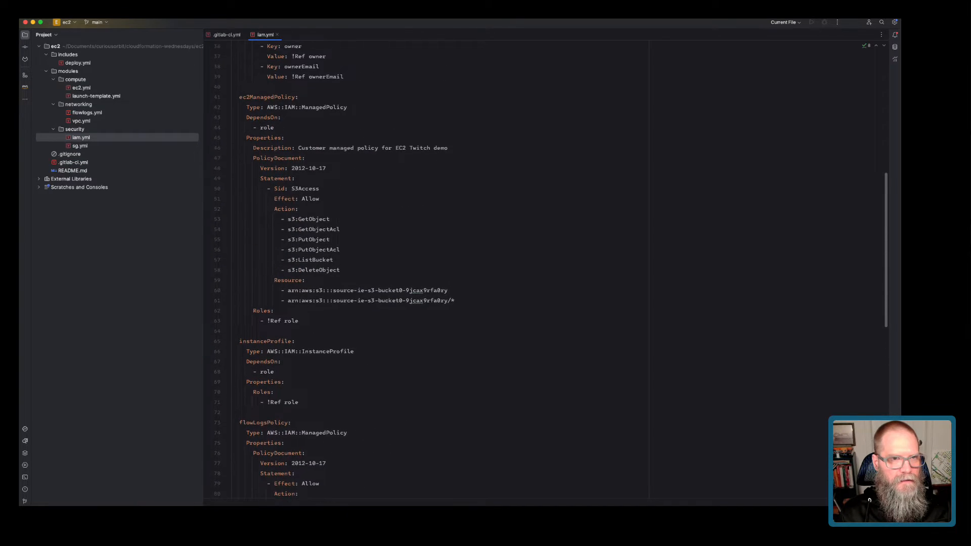
pyautogui.moveTo(299, 345); pyautogui.dragTo(232, 121)
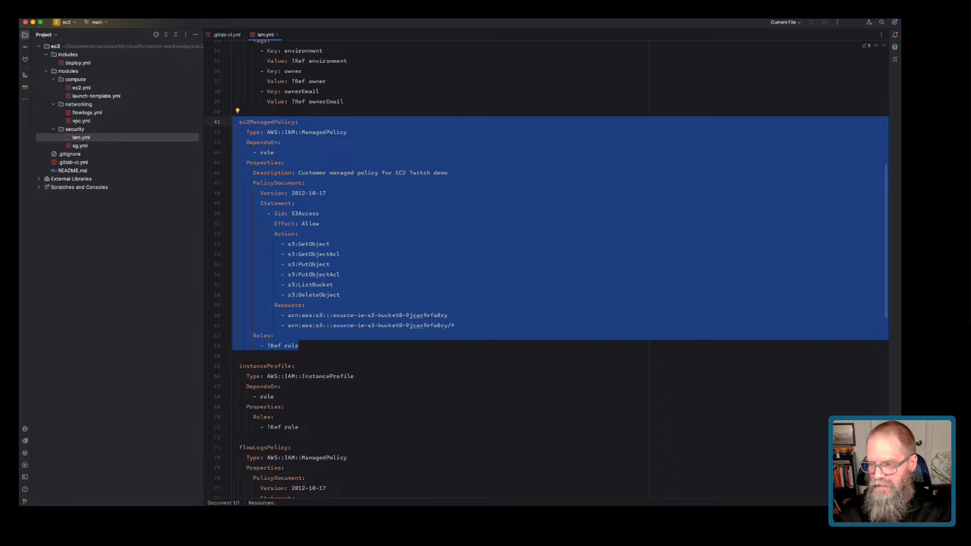
pyautogui.press('BackSpace')
pyautogui.press('BackSpace')
pyautogui.press('BackSpace')
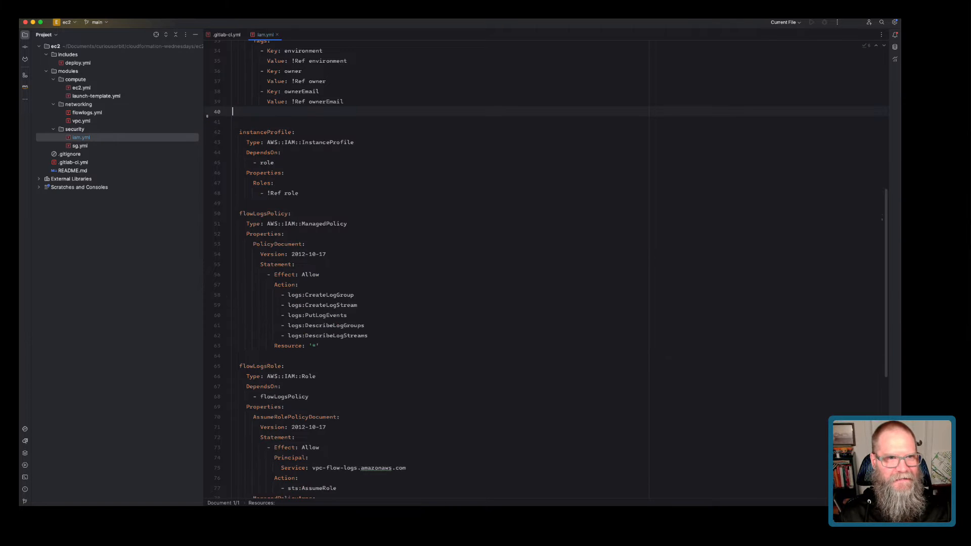
pyautogui.scroll(5, 506, 273)
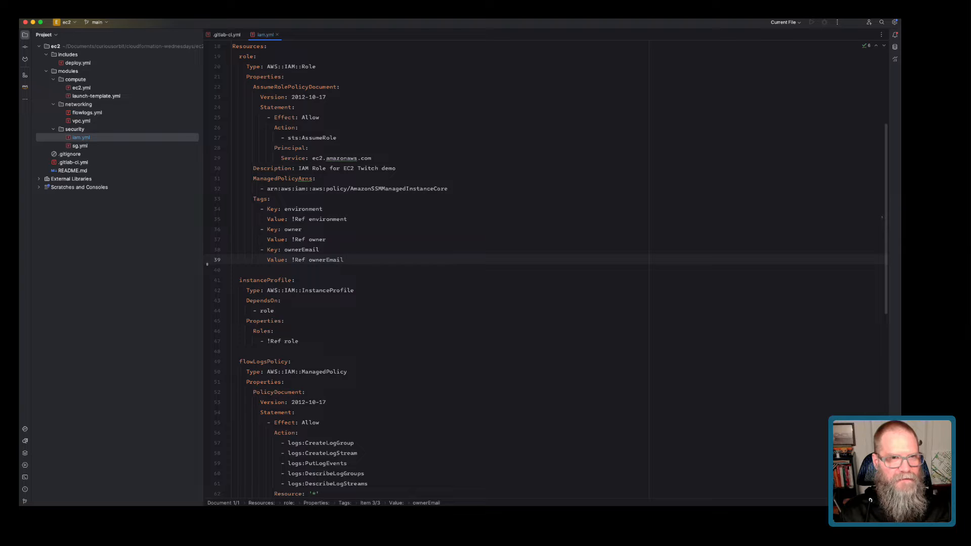
pyautogui.scroll(1, 506, 273)
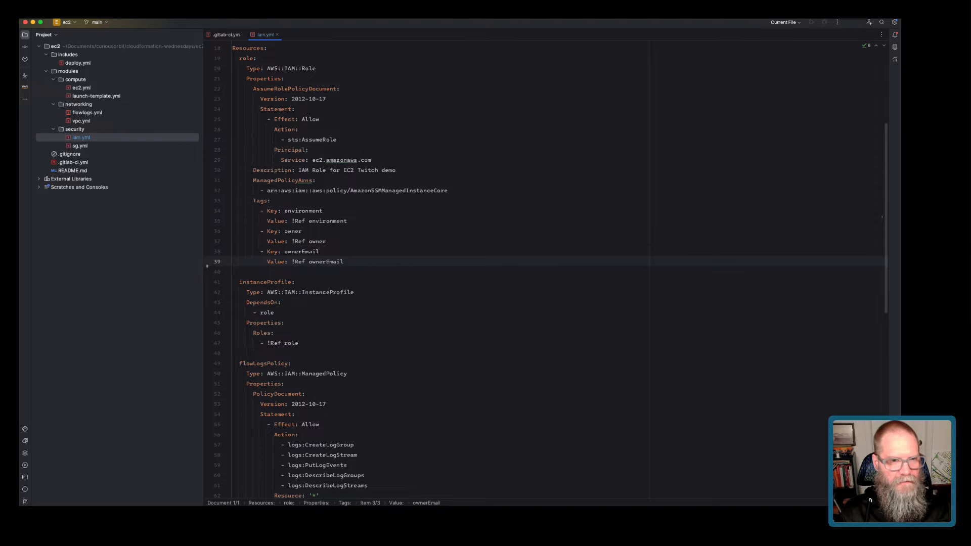
# Commit the iam.yml change as 'fix: removed unnecessary permission from EC2' and push it to origin main.
pyautogui.click(25, 46)
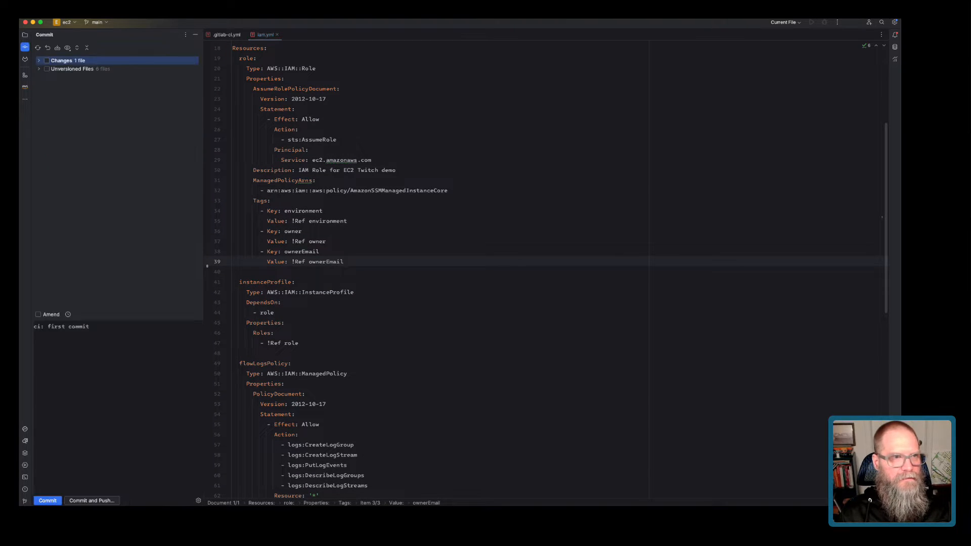
pyautogui.tripleClick(61, 327)
pyautogui.write('f')
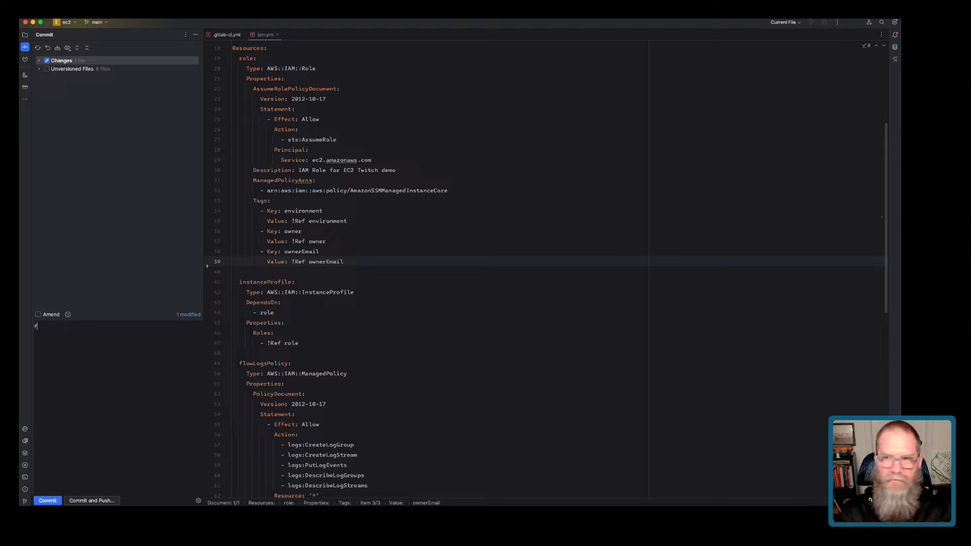
pyautogui.write('ix: removed ')
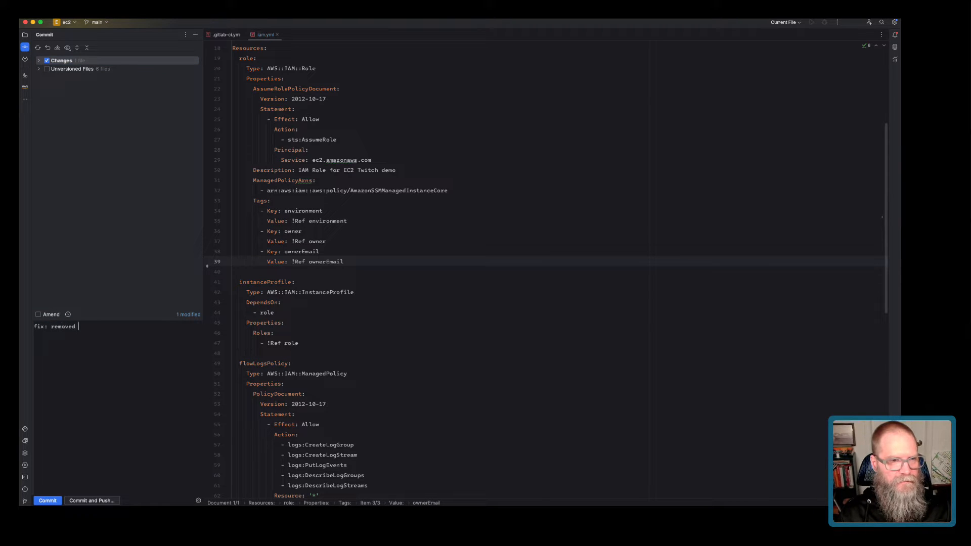
pyautogui.write('un')
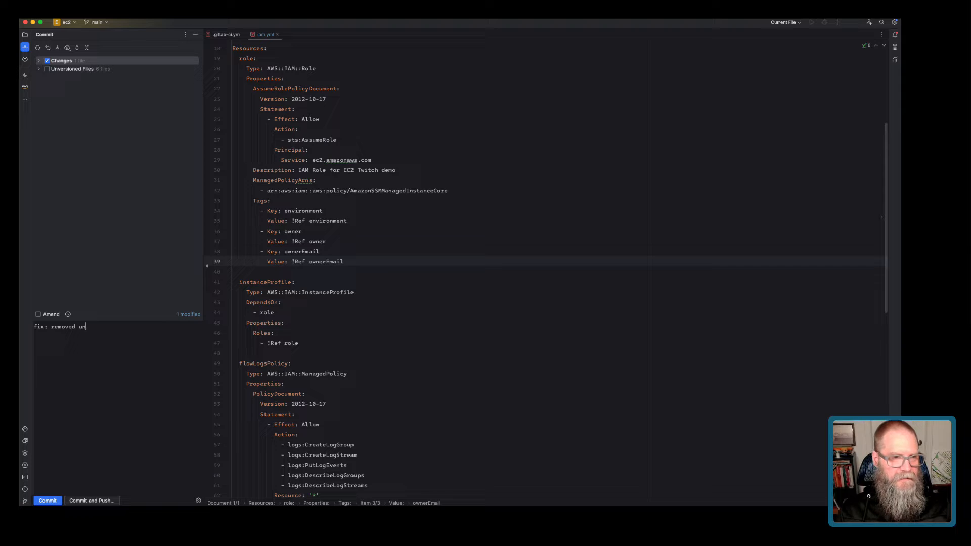
pyautogui.write('necessa')
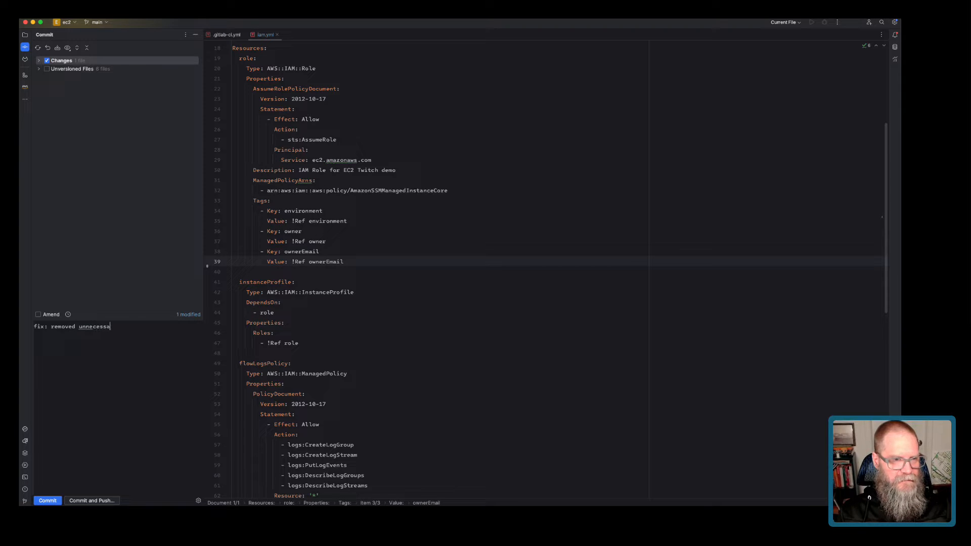
pyautogui.write('ry permission from EC2')
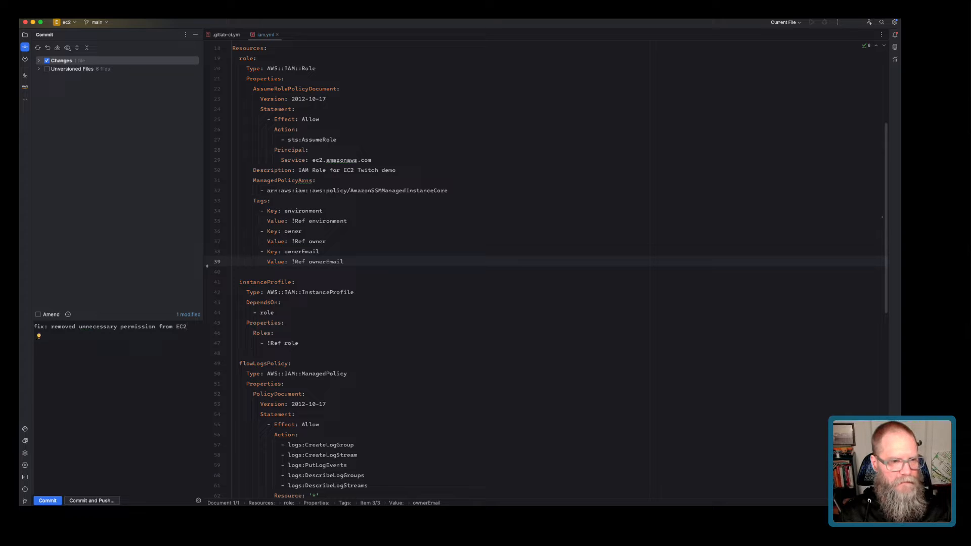
pyautogui.press('super+alt+k')
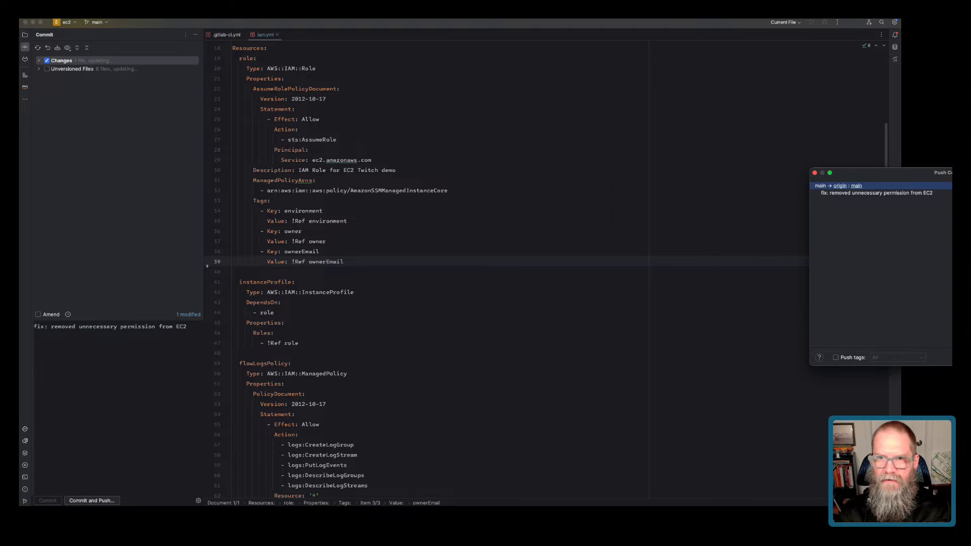
pyautogui.press('Return')
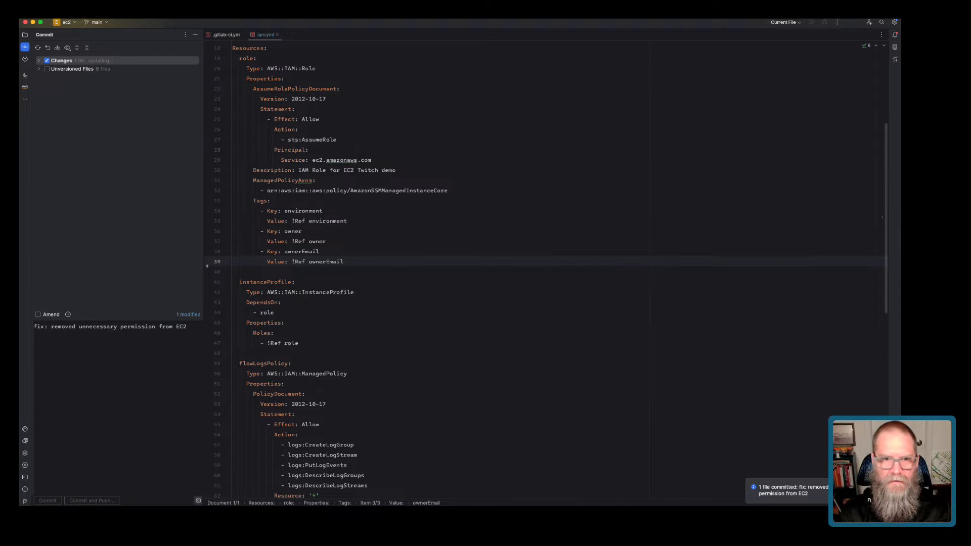
pyautogui.click(232, 353)
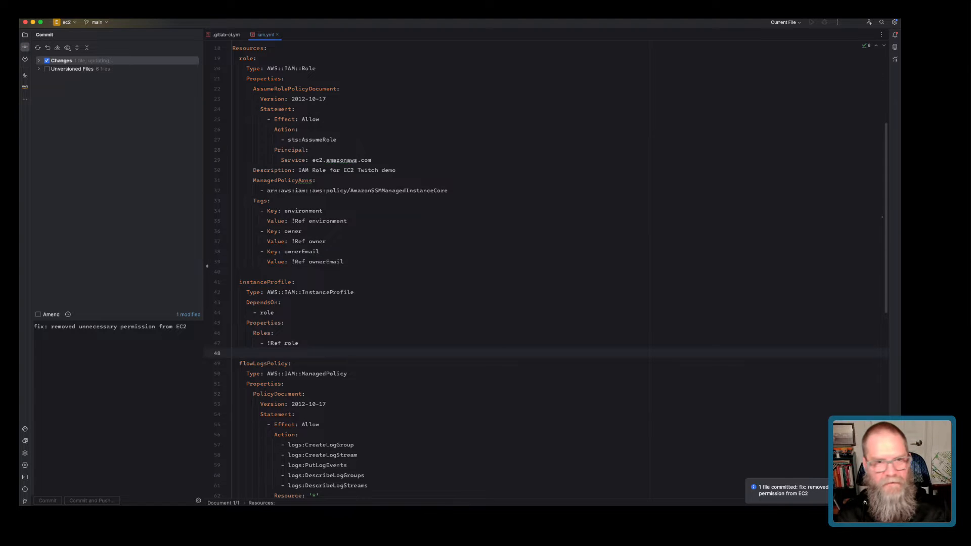
pyautogui.press('super+comma')
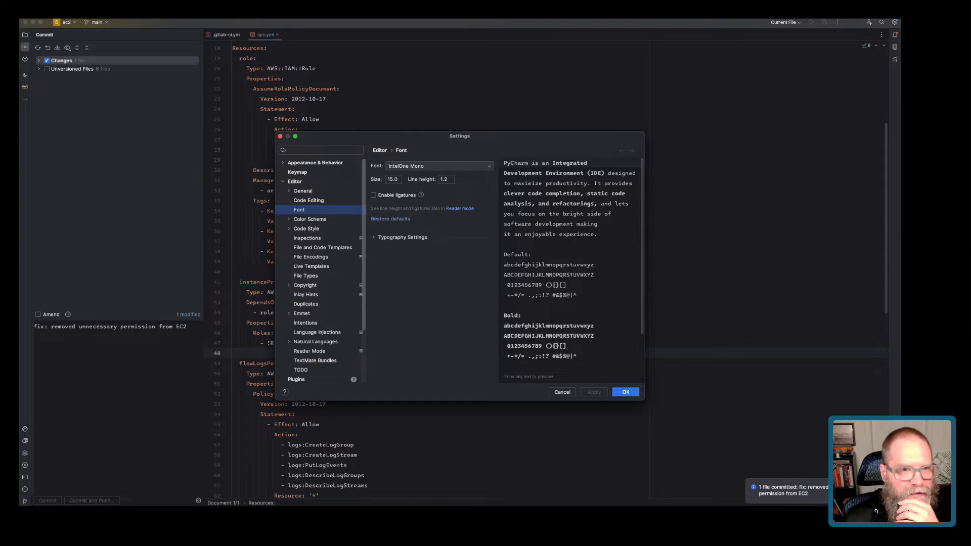
# Set the editor font size from 15.0 to 18 and apply it.
pyautogui.doubleClick(393, 180)
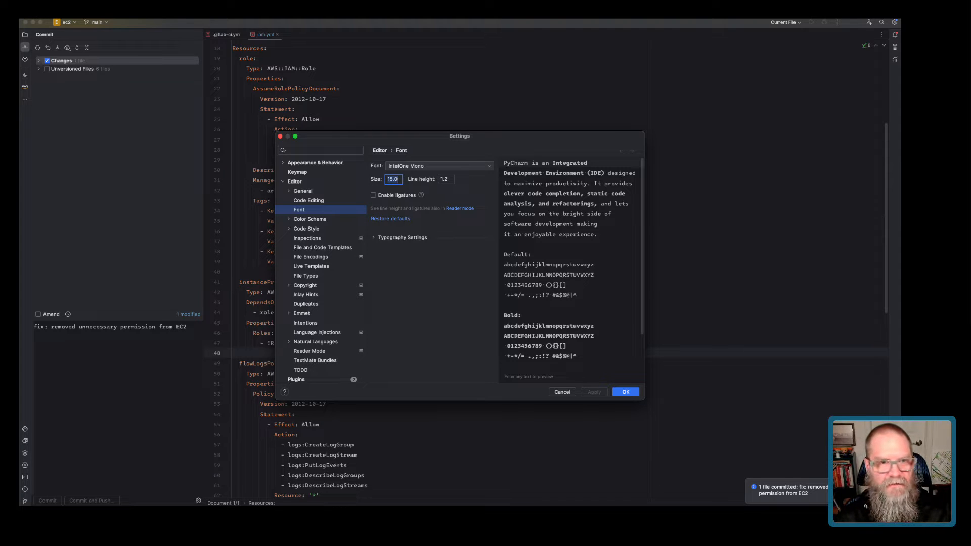
pyautogui.write('1818')
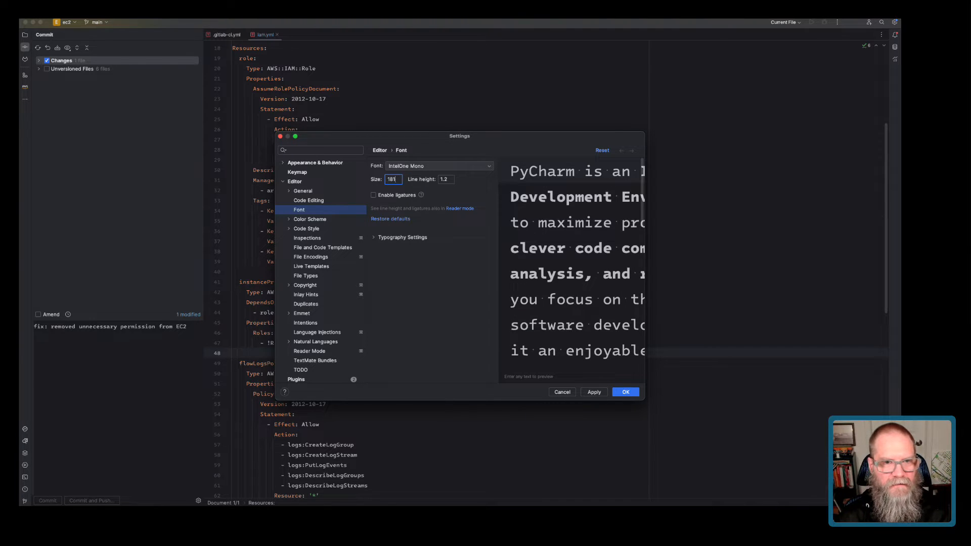
pyautogui.press('BackSpace')
pyautogui.press('BackSpace')
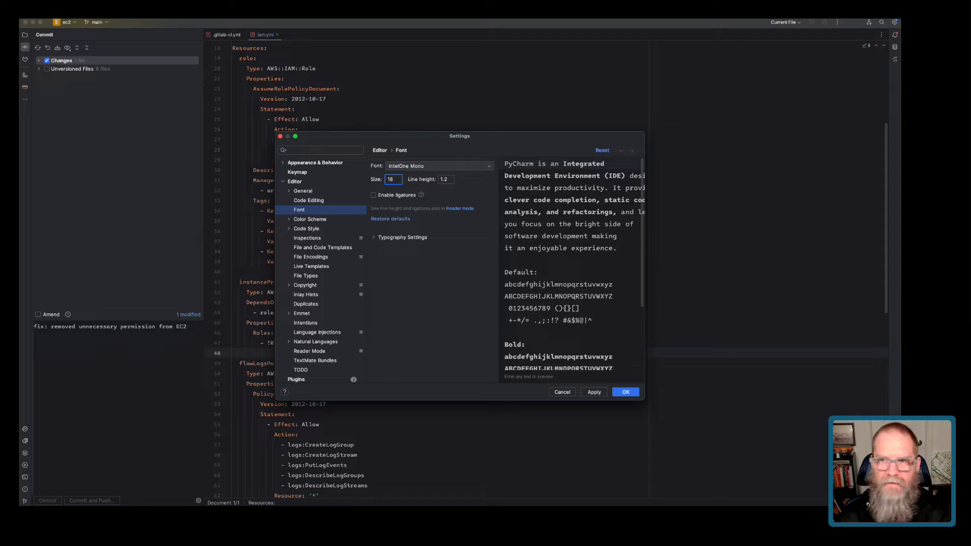
pyautogui.click(594, 392)
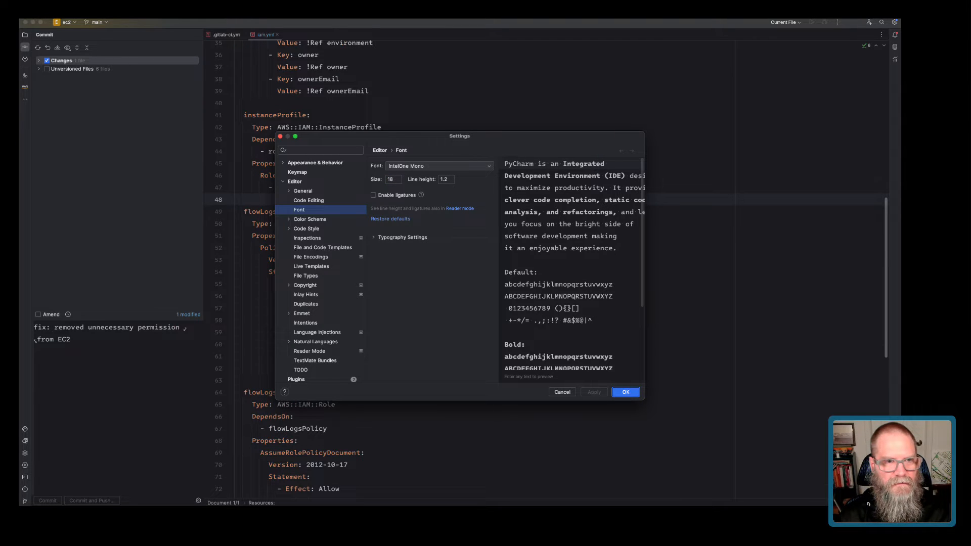
pyautogui.press('Return')
pyautogui.click(298, 393)
pyautogui.click(373, 332)
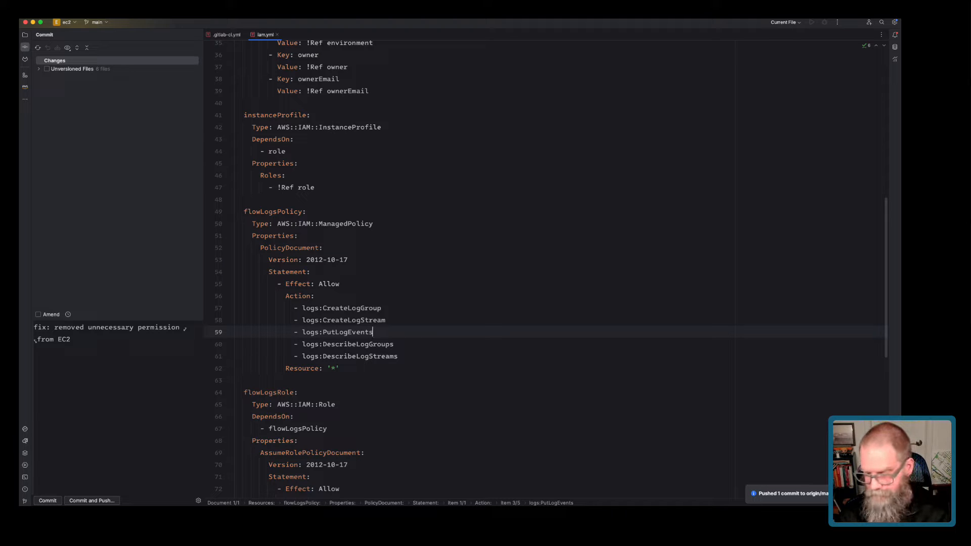
# Increase the editor font size beyond 18 so the iam.yml code reads larger.
pyautogui.press('super+comma')
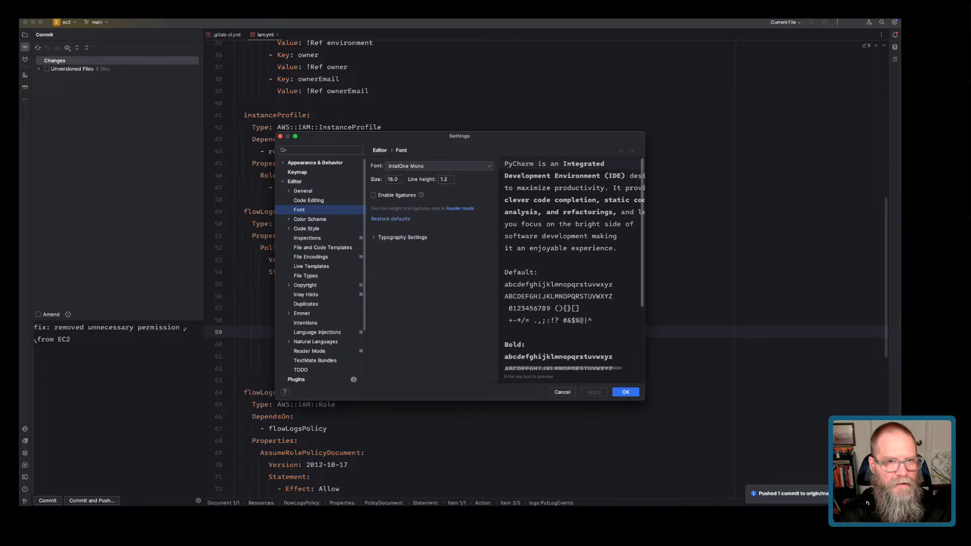
pyautogui.doubleClick(393, 179)
pyautogui.write('2')
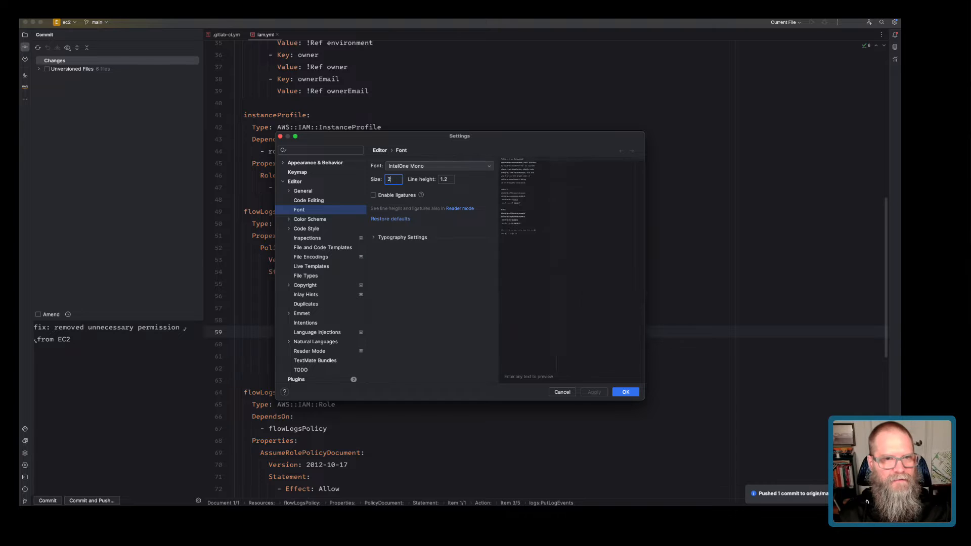
pyautogui.write('012')
pyautogui.press('Return')
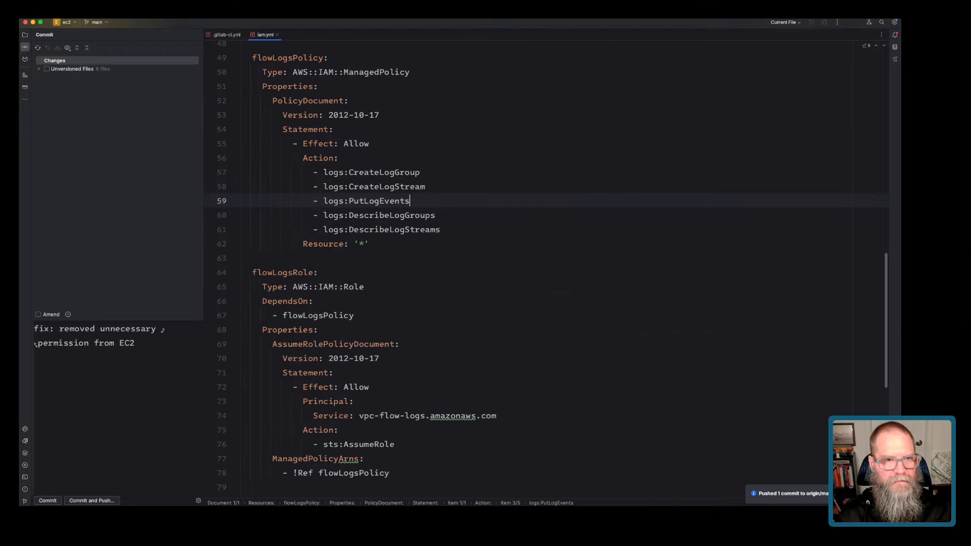
pyautogui.scroll(-10, 540, 272)
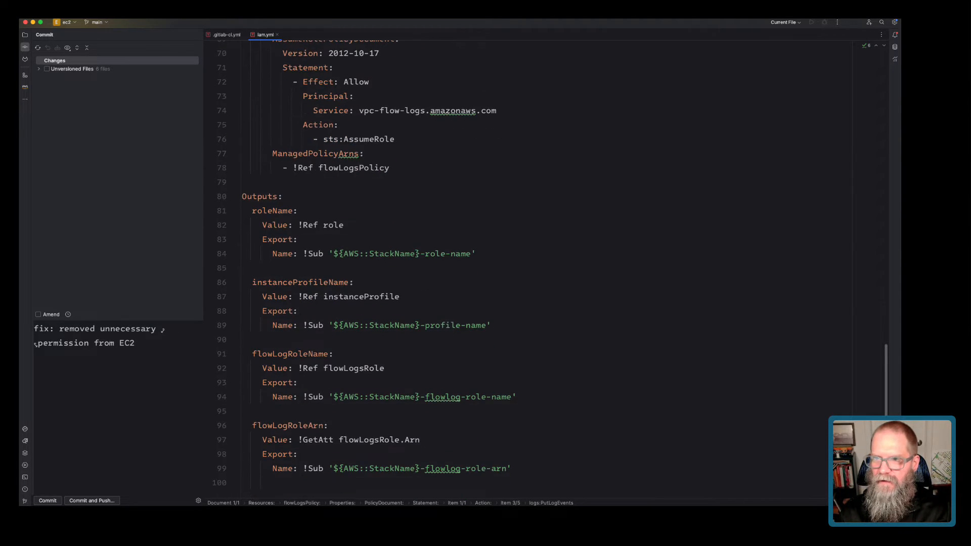
pyautogui.scroll(15, 540, 272)
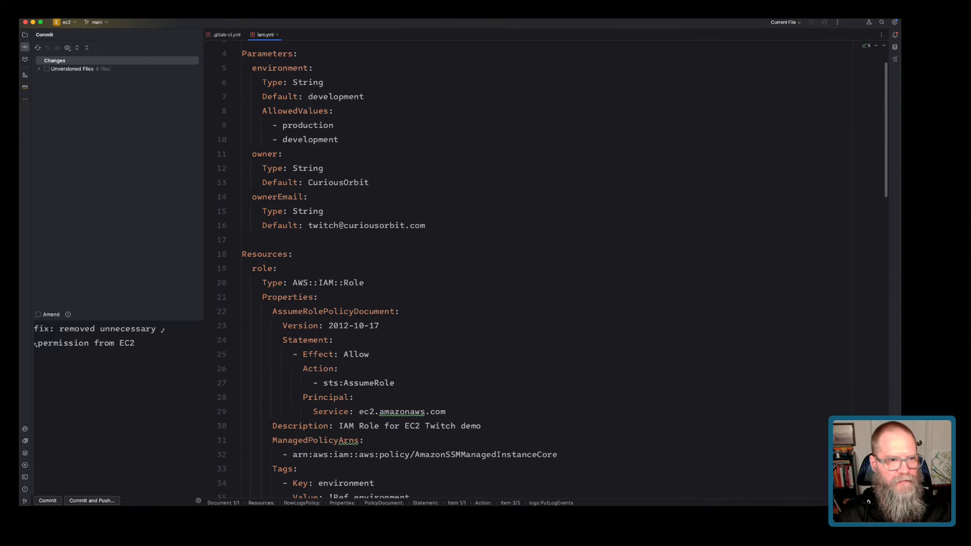
pyautogui.press('super+Tab')
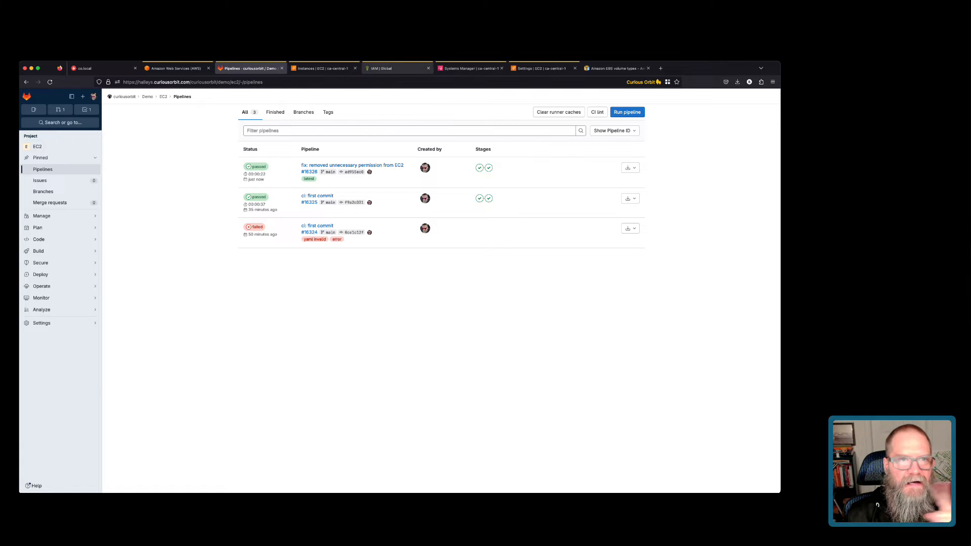
# Go to the AWS console's CloudFormation Stacks list.
pyautogui.click(322, 68)
pyautogui.click(60, 115)
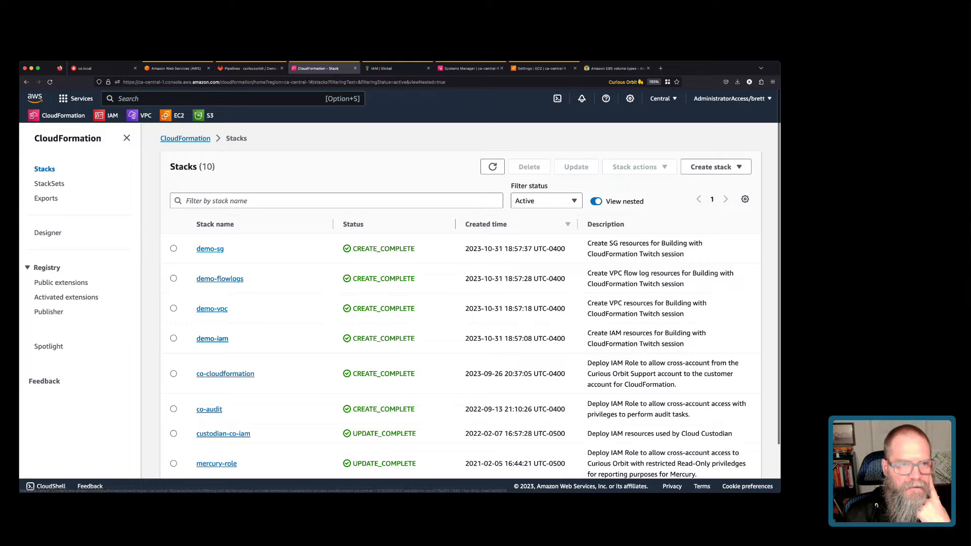
# Execute the demo-iam stack's change set with default rollback options and refresh its events.
pyautogui.click(212, 338)
pyautogui.click(670, 191)
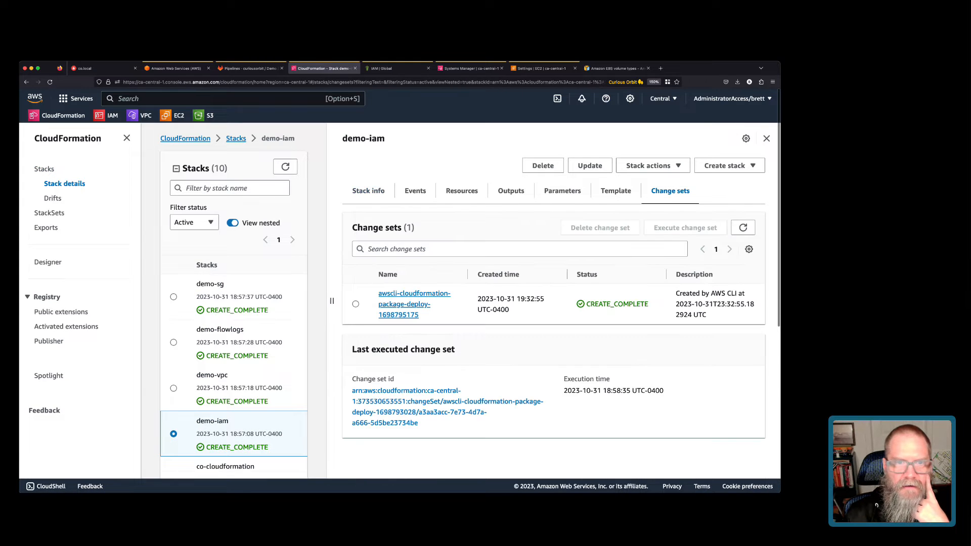
pyautogui.click(406, 303)
pyautogui.scroll(-1, 288, 445)
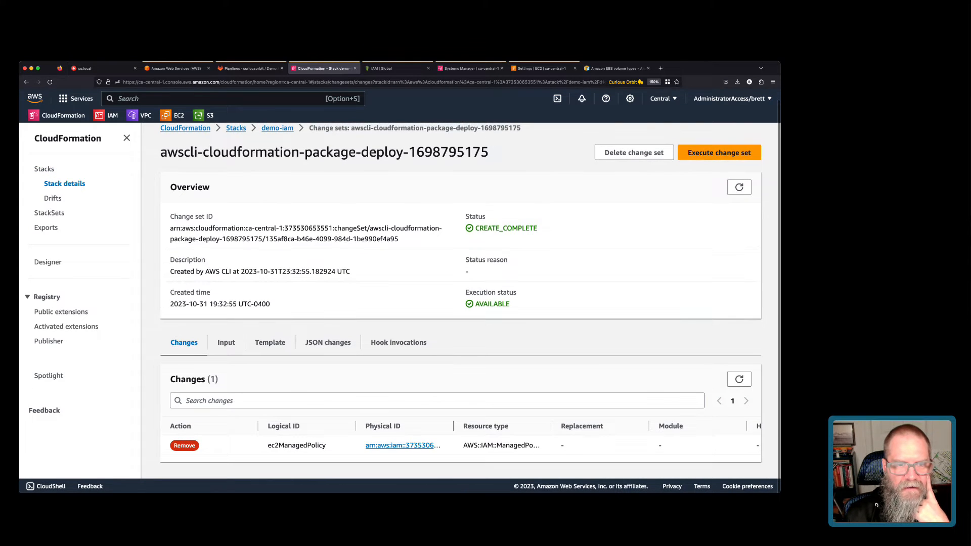
pyautogui.moveTo(268, 446); pyautogui.dragTo(307, 446)
pyautogui.click(718, 152)
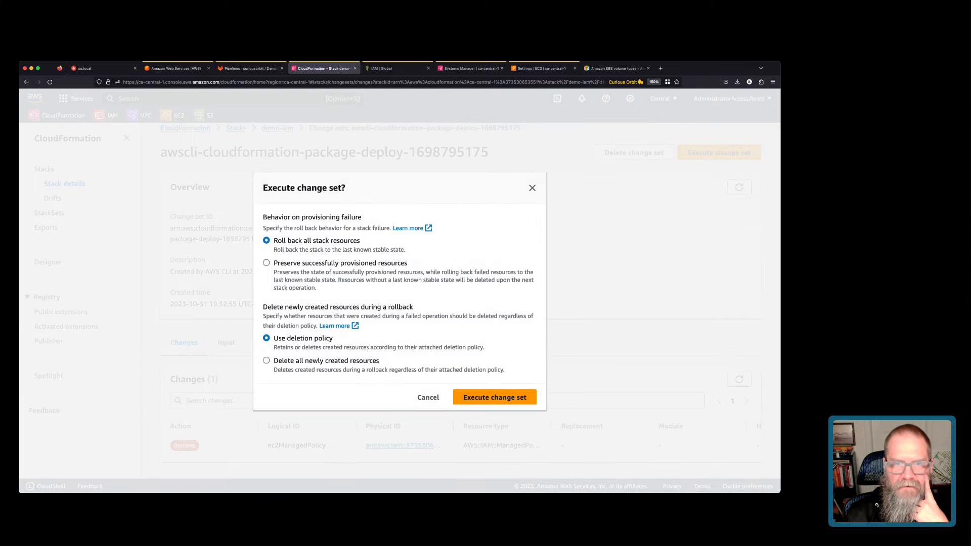
pyautogui.click(494, 396)
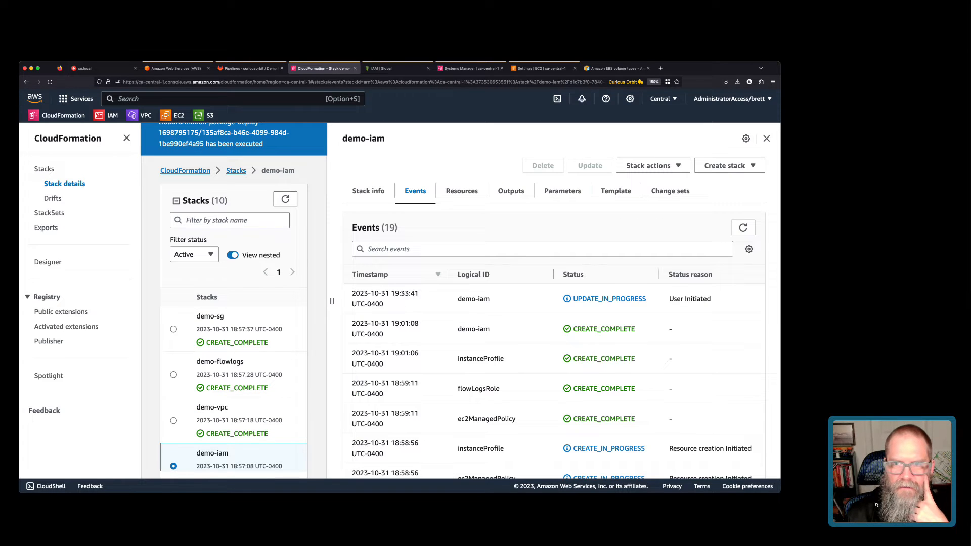
pyautogui.click(742, 227)
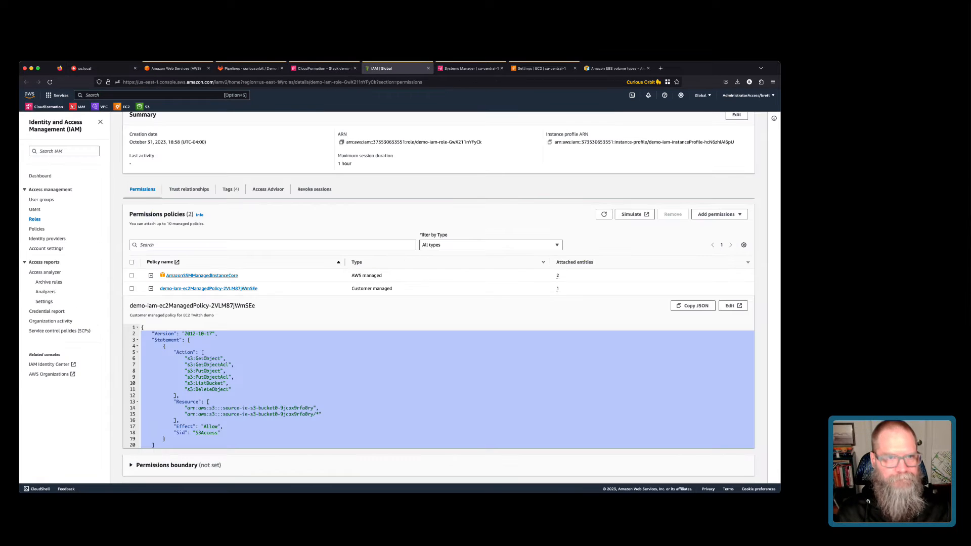
pyautogui.click(387, 68)
# Start attaching policies to the role, filtered to AWS managed policies matching 'CloudWatch'.
pyautogui.scroll(3, 439, 297)
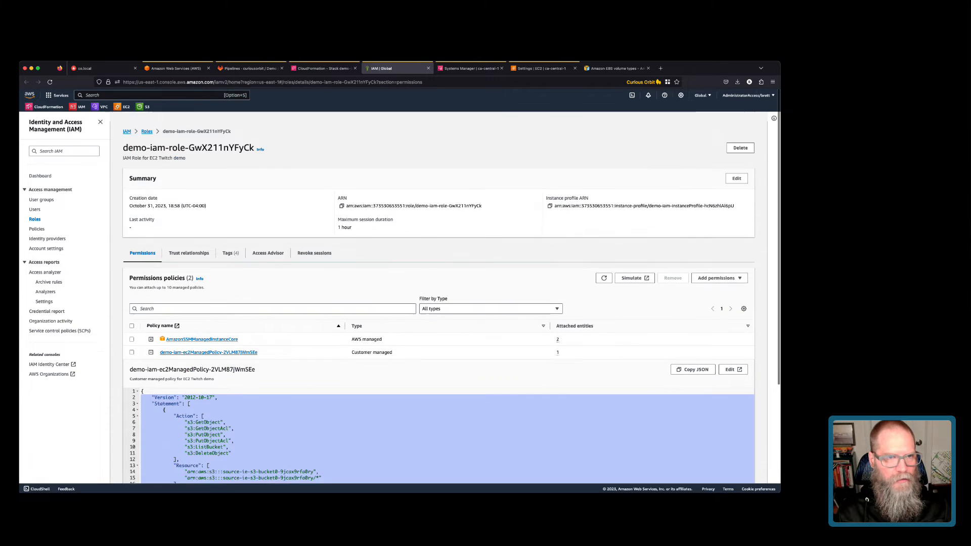
pyautogui.click(50, 82)
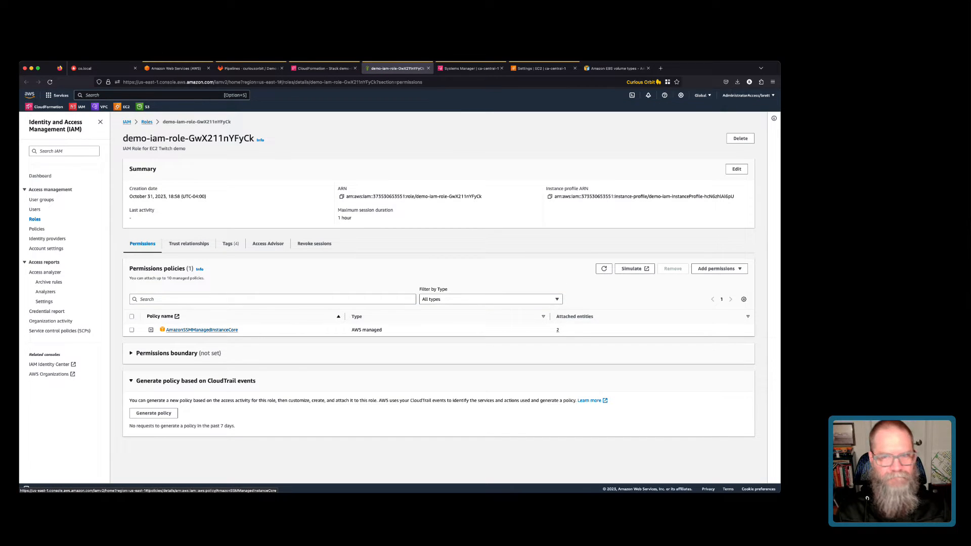
pyautogui.click(715, 269)
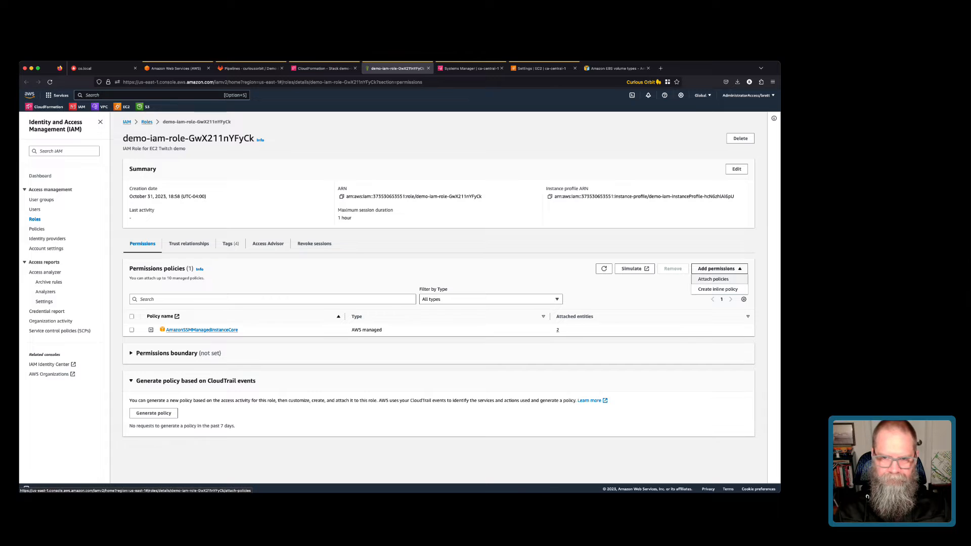
pyautogui.click(713, 279)
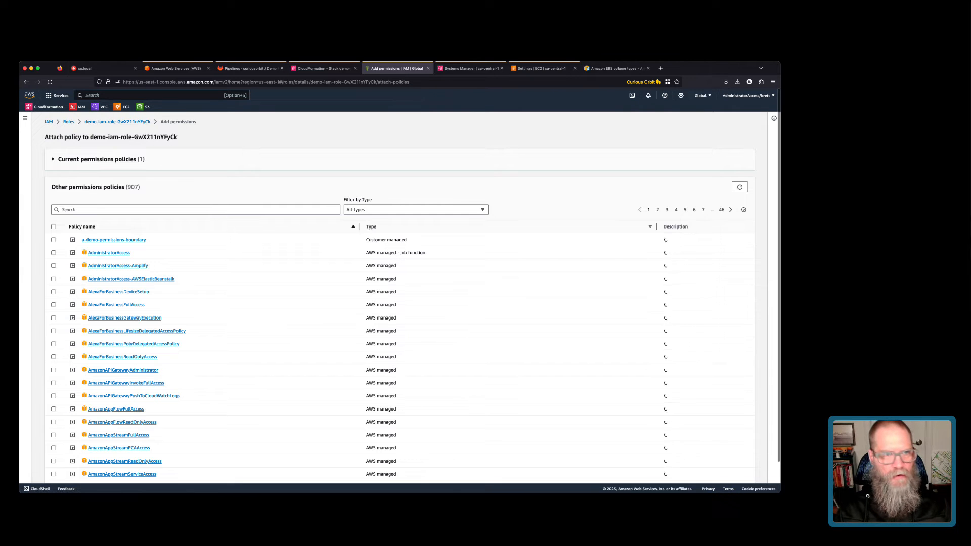
pyautogui.click(195, 209)
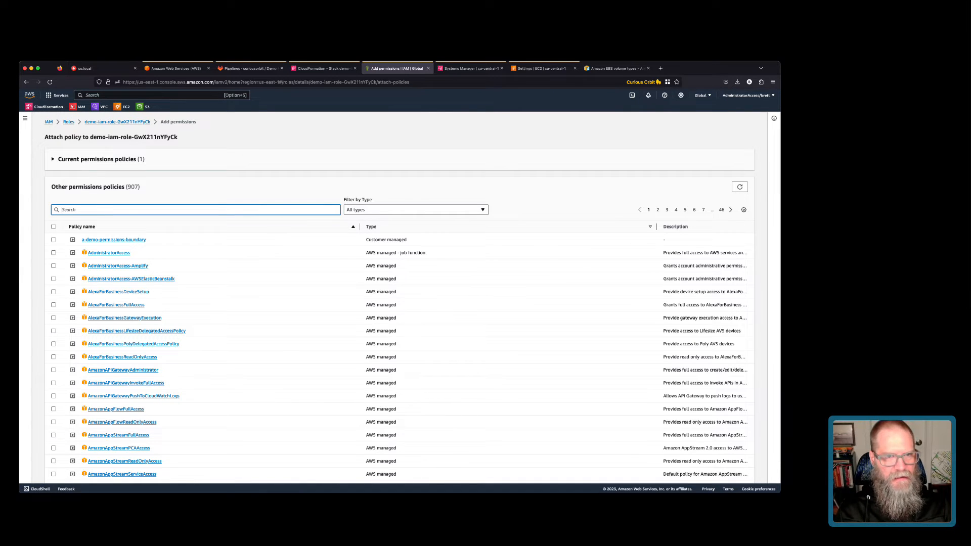
pyautogui.click(416, 210)
pyautogui.click(362, 251)
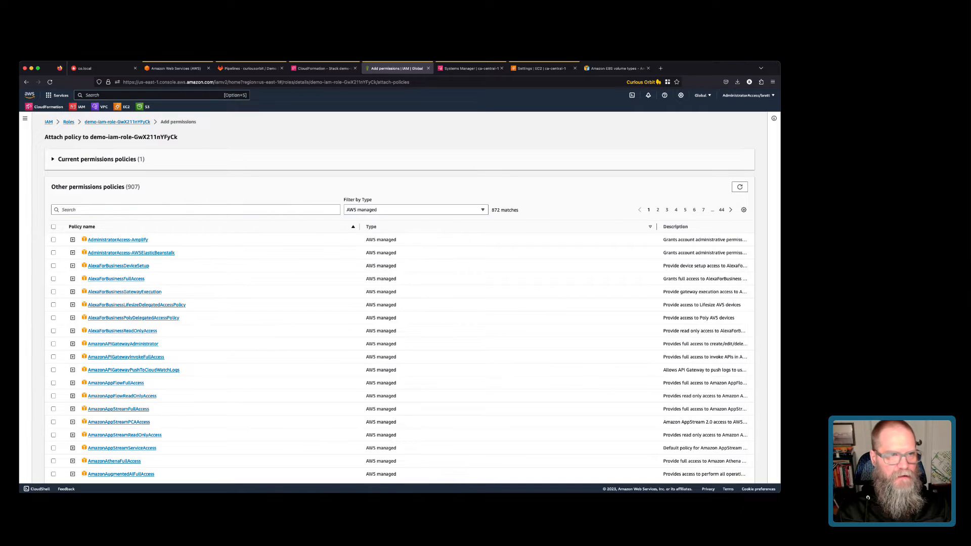
pyautogui.click(195, 210)
pyautogui.write('CloudWatch')
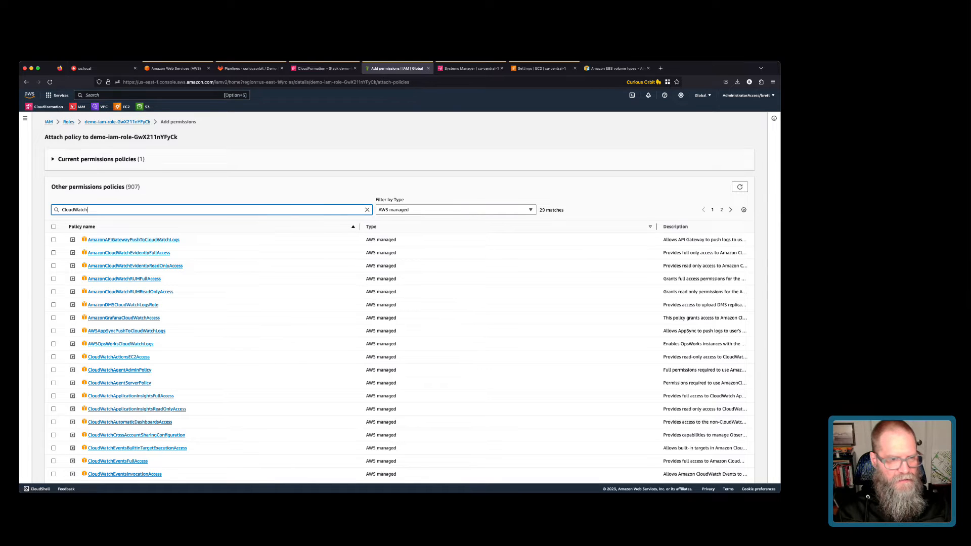
# Select CloudWatchAgentAdminPolicy, widen its description, and expand it to view its JSON.
pyautogui.click(53, 370)
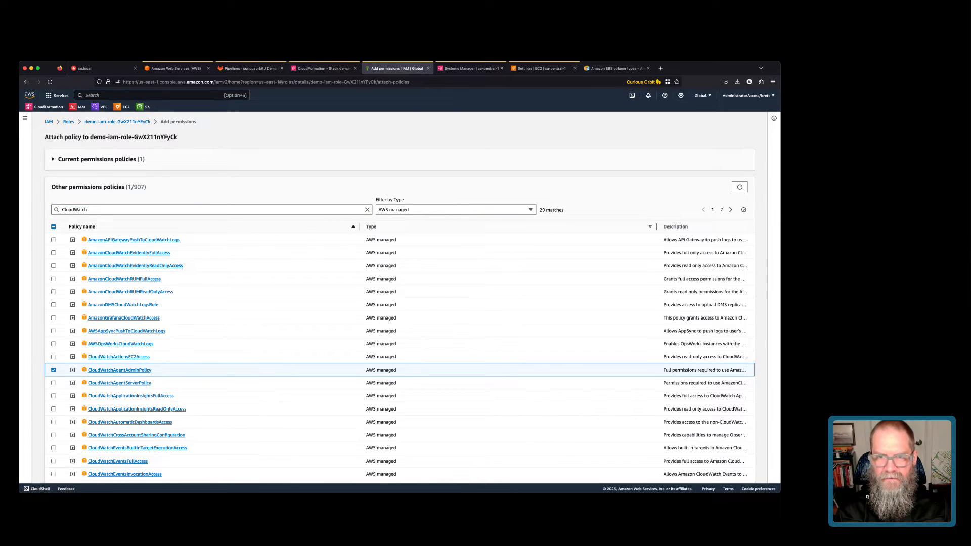
pyautogui.moveTo(656, 226); pyautogui.dragTo(450, 227)
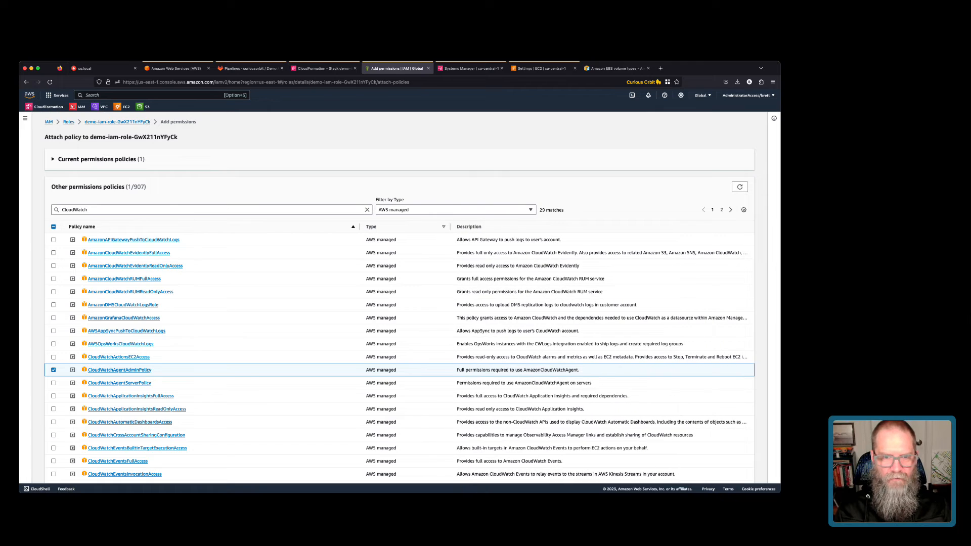
pyautogui.moveTo(580, 370); pyautogui.dragTo(543, 370)
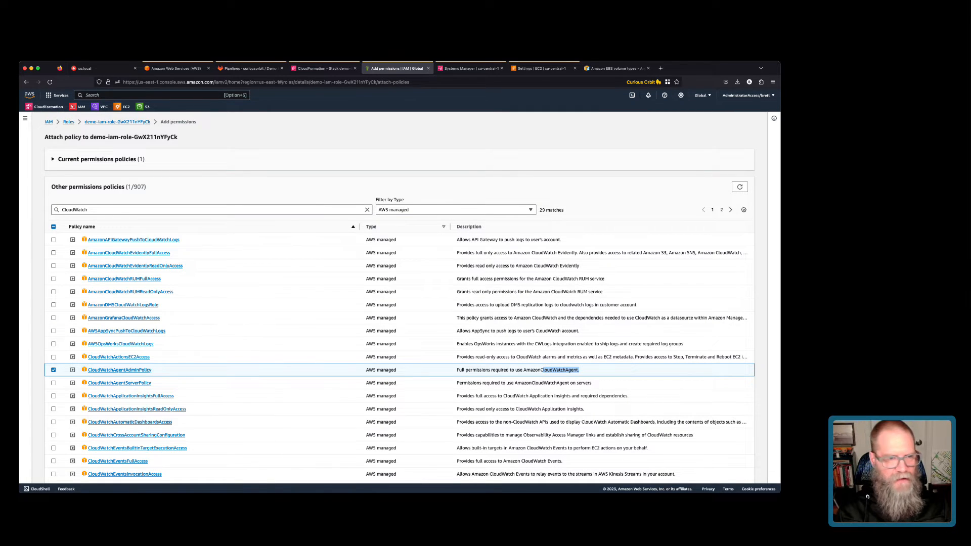
pyautogui.click(73, 370)
pyautogui.scroll(-2, 73, 370)
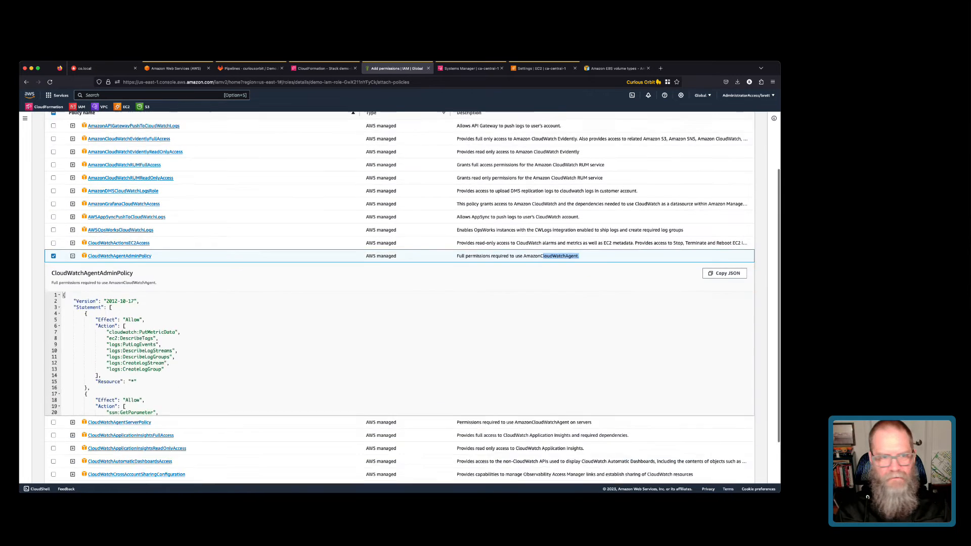
pyautogui.scroll(-1, 399, 296)
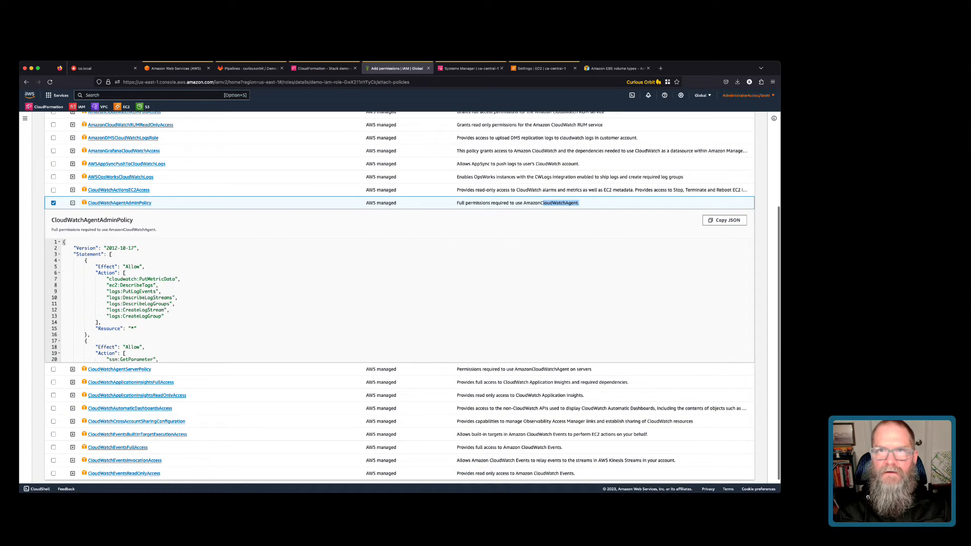
# Zoom the browser page to 150% for readability.
pyautogui.click(772, 81)
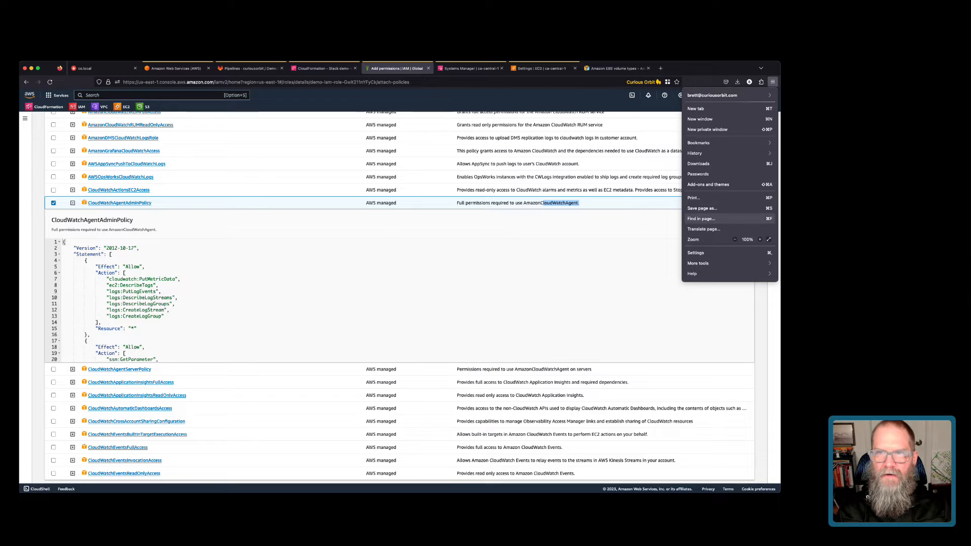
pyautogui.click(759, 239)
pyautogui.click(759, 239)
pyautogui.click(759, 240)
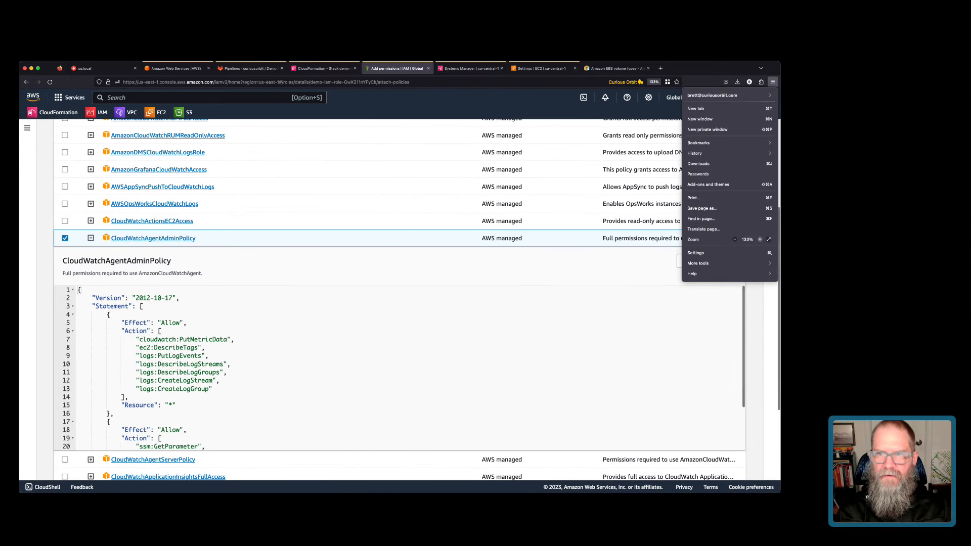
pyautogui.click(760, 239)
pyautogui.click(400, 389)
# Review the admin policy's ssm parameter actions on the AmazonCloudWatch resource path.
pyautogui.scroll(-1, 399, 390)
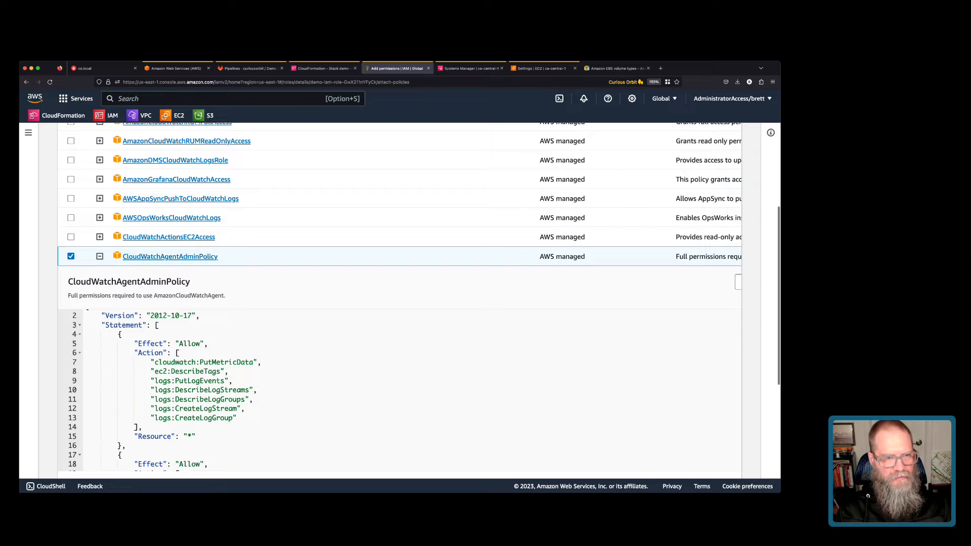
pyautogui.scroll(-2, 400, 390)
pyautogui.scroll(-3, 399, 389)
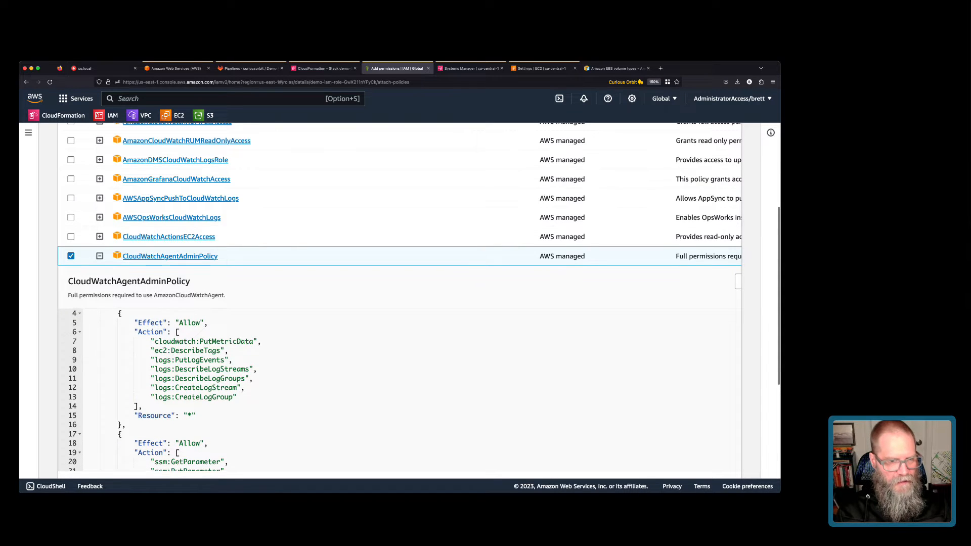
pyautogui.moveTo(163, 435); pyautogui.dragTo(372, 462)
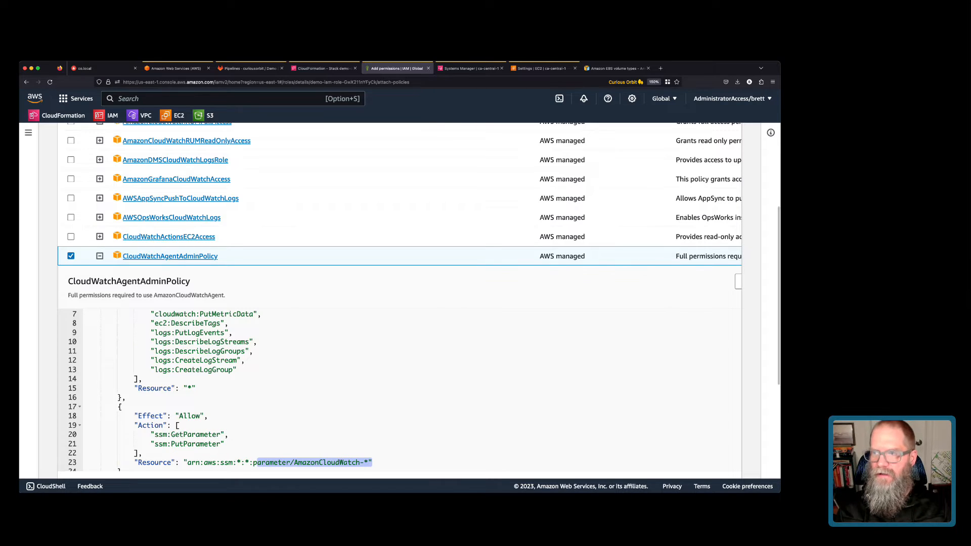
pyautogui.doubleClick(326, 463)
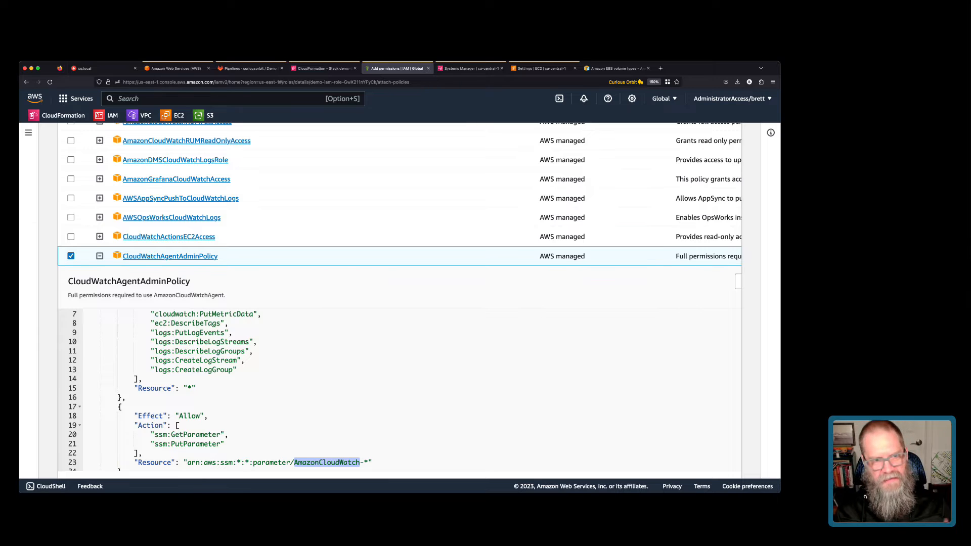
pyautogui.click(99, 256)
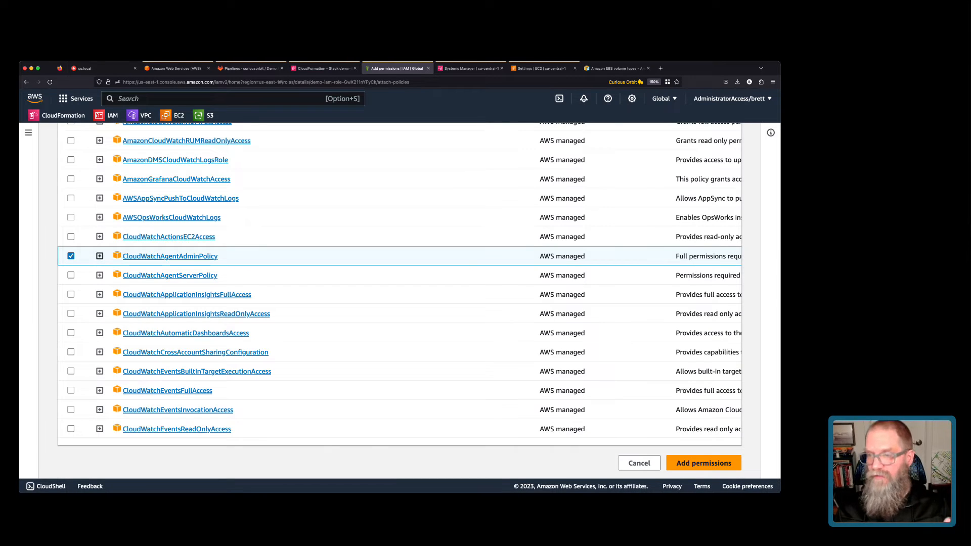
# Compare CloudWatchAgentServerPolicy's GetParameter action, then attach the selected CloudWatchAgentAdminPolicy.
pyautogui.click(99, 275)
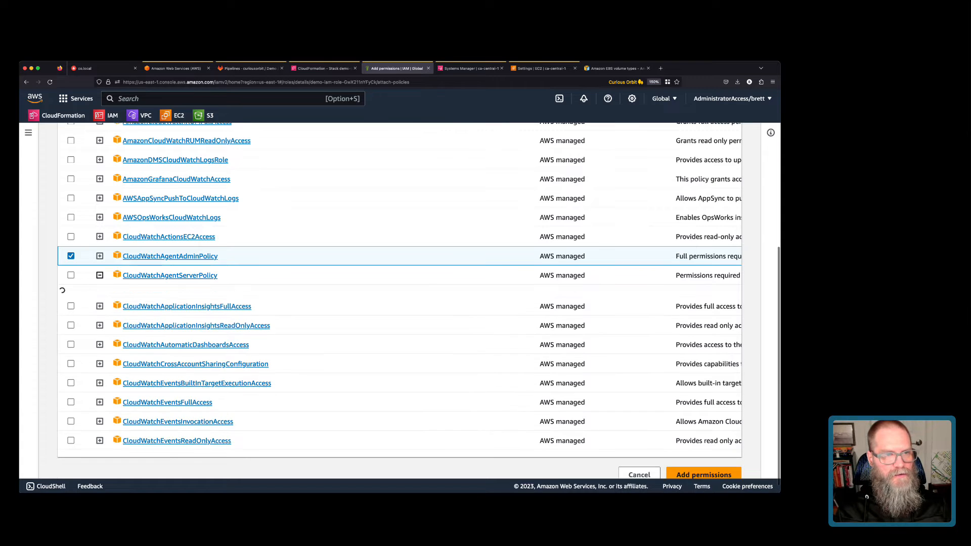
pyautogui.scroll(-5, 303, 400)
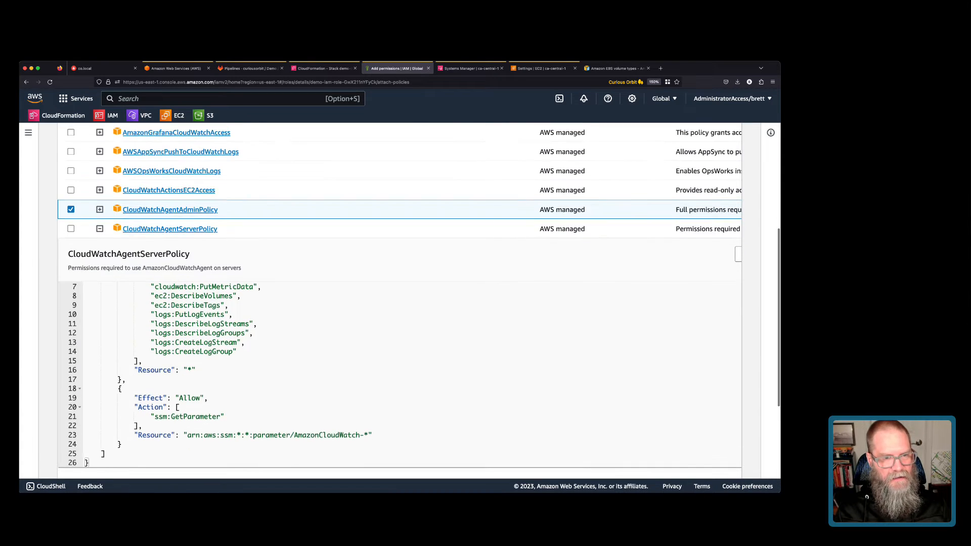
pyautogui.moveTo(167, 399); pyautogui.dragTo(224, 399)
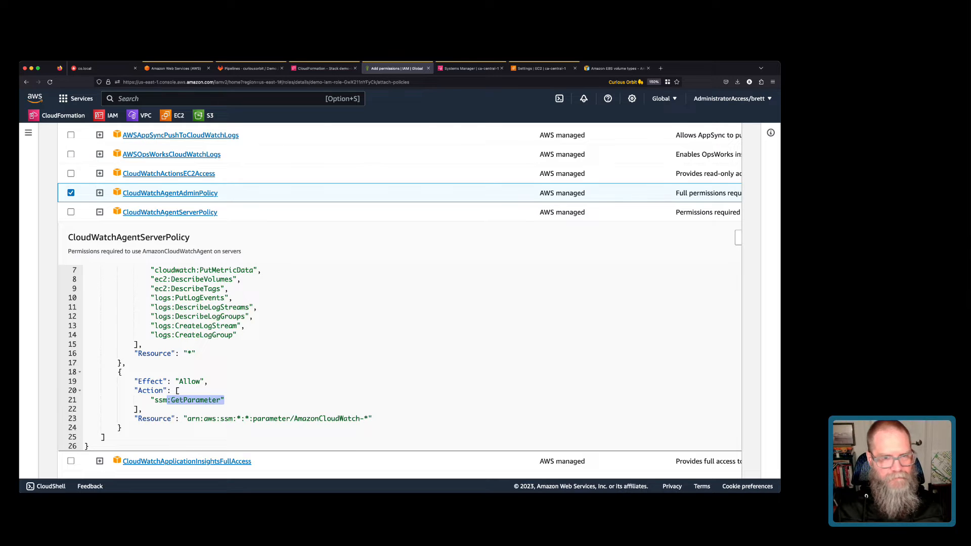
pyautogui.scroll(3, 399, 359)
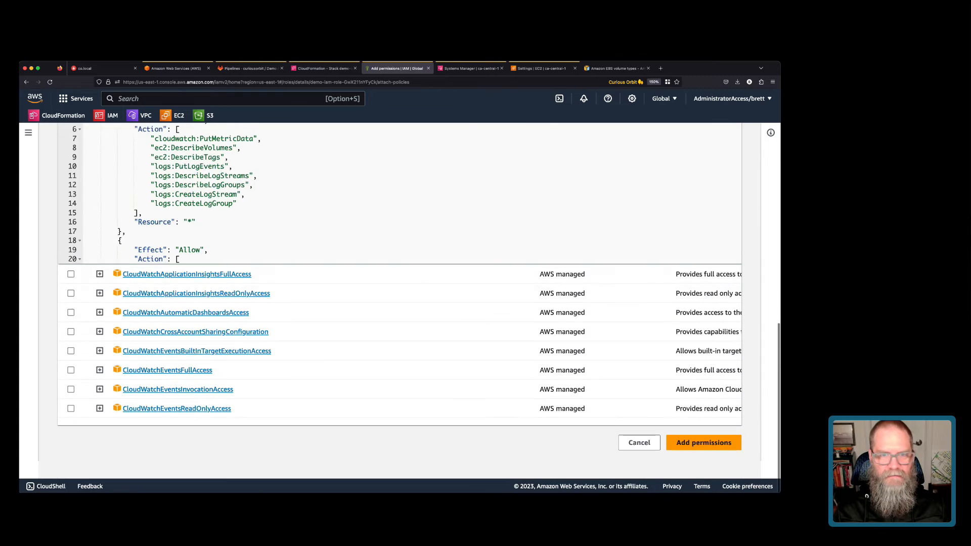
pyautogui.click(703, 460)
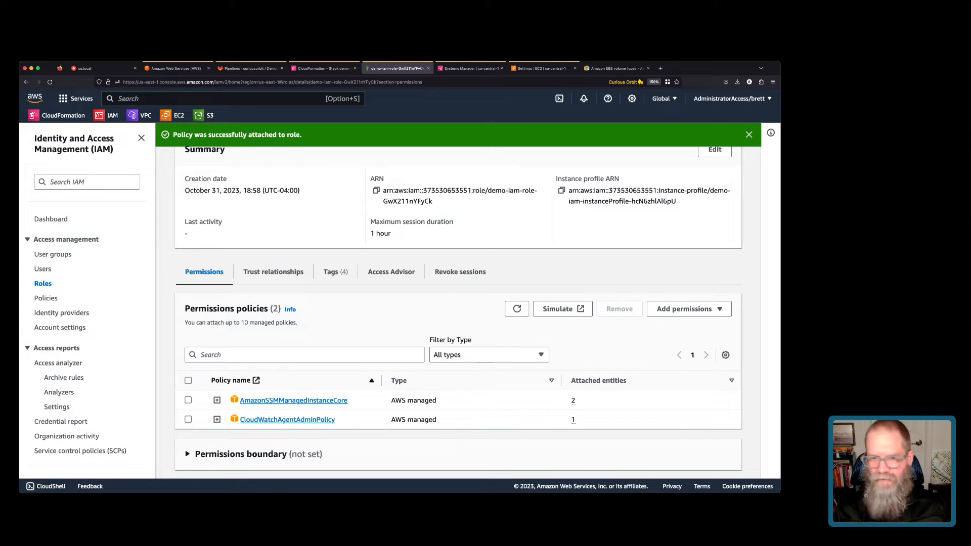
# Load the CloudWatch agent configuration documentation in a new browser tab.
pyautogui.press('super+Tab')
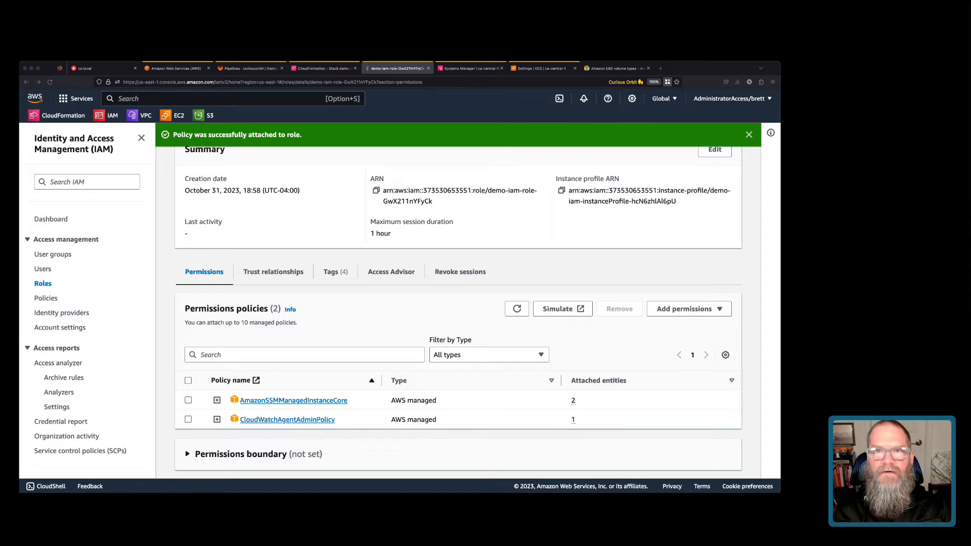
pyautogui.hotkey('ctrl', 't')
pyautogui.write('https://docs.aws.amazon.com/AmazonCloudWatch/latest/monitoring/create-cloudwatch-agent-configuration-file-wizard.html')
pyautogui.press('Return')
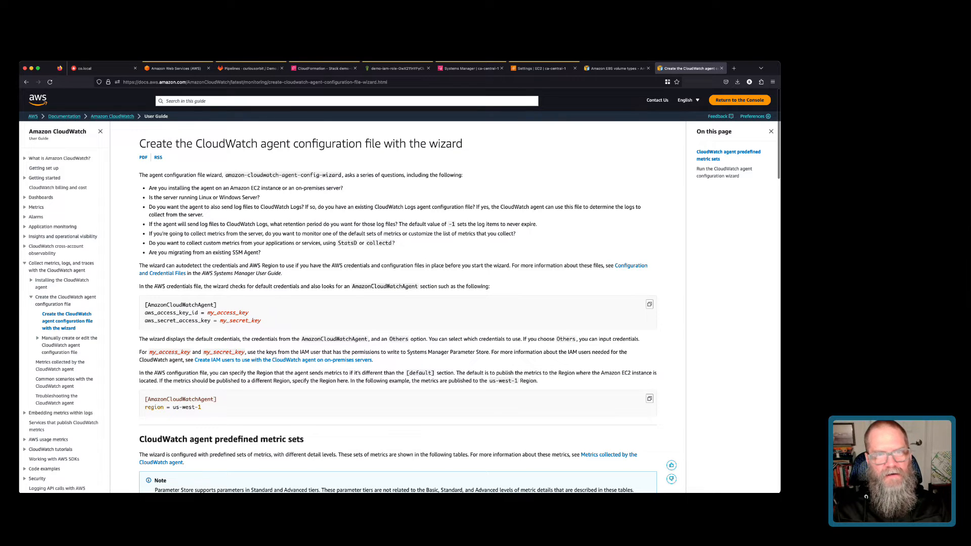
# Find 'Run the CloudWatch agent configuration wizard' and copy its Linux launch command.
pyautogui.moveTo(260, 144); pyautogui.dragTo(355, 144)
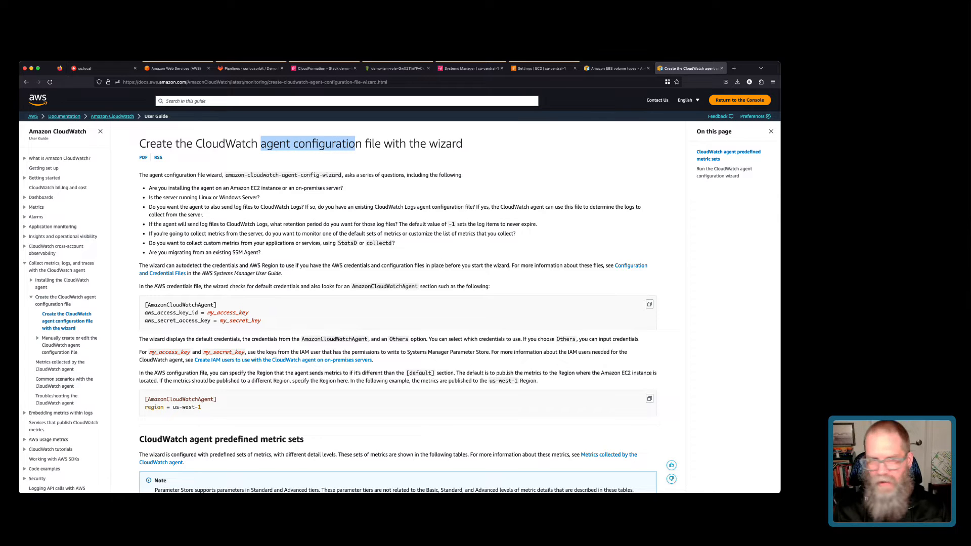
pyautogui.scroll(-1, 398, 303)
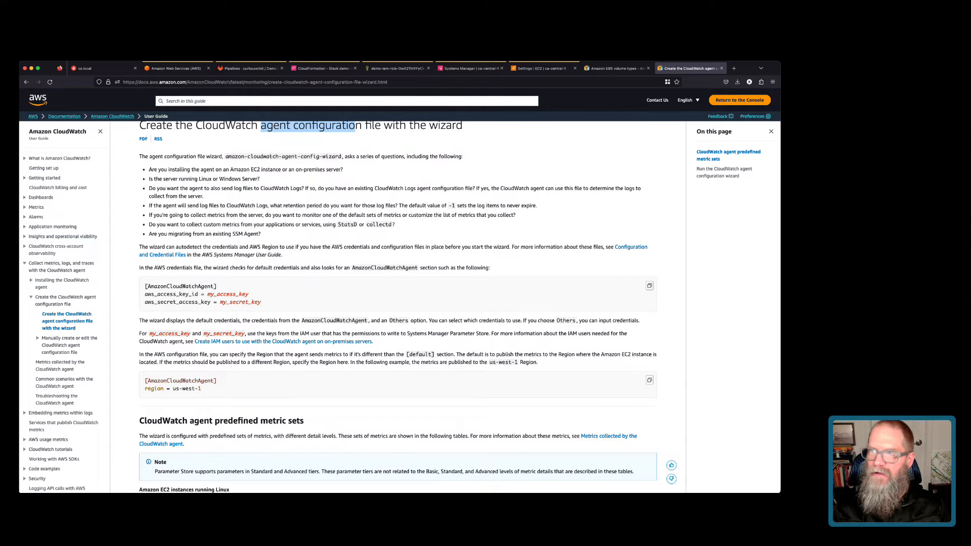
pyautogui.press('super+Tab')
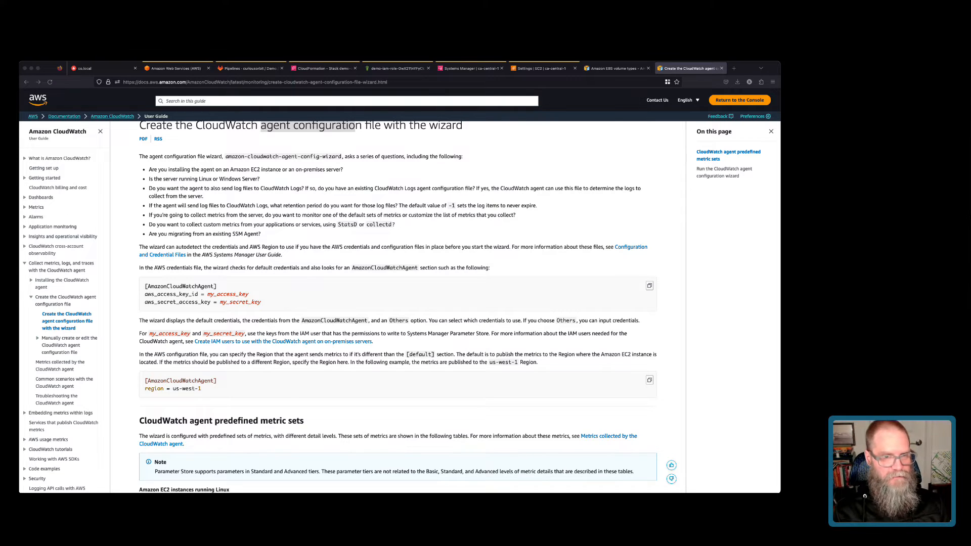
pyautogui.scroll(-4, 397, 303)
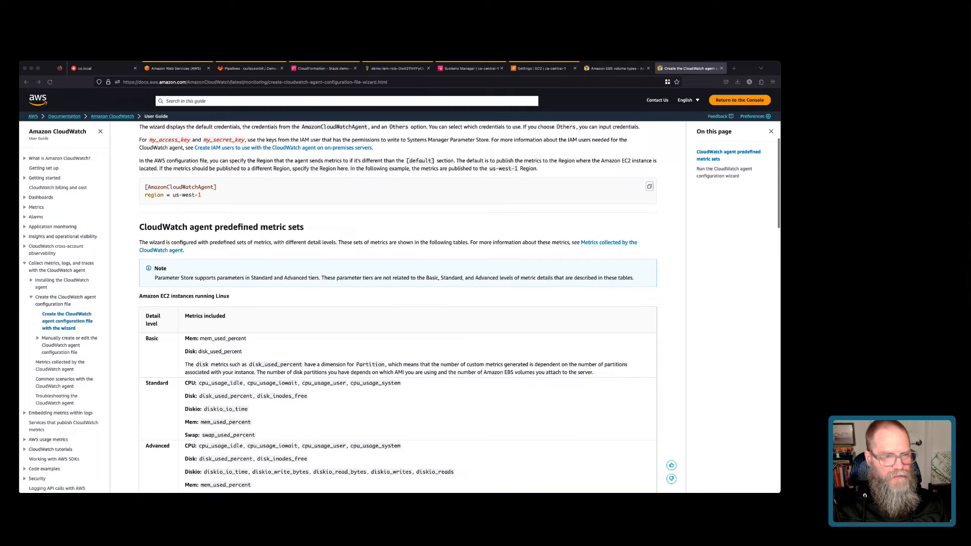
pyautogui.scroll(-4, 397, 303)
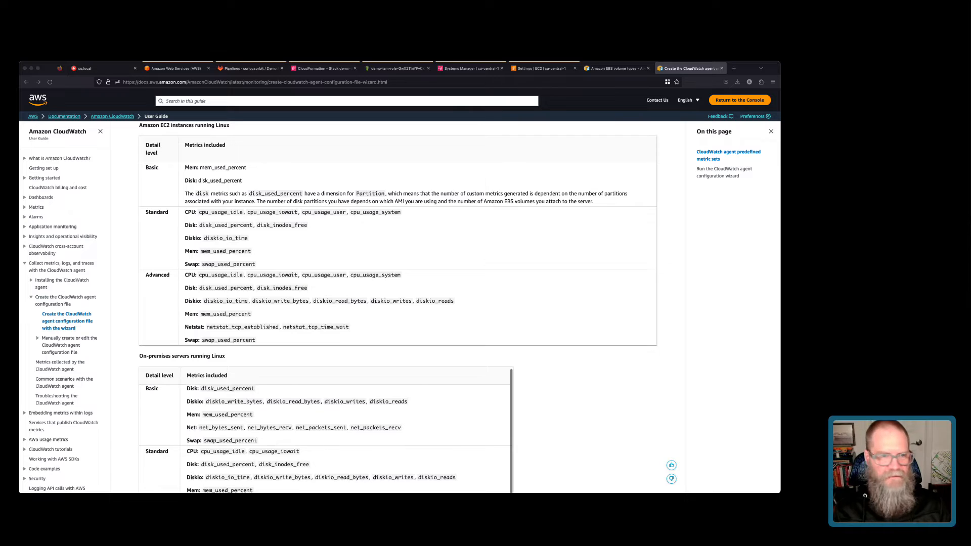
pyautogui.scroll(-8, 397, 304)
pyautogui.scroll(-11, 398, 303)
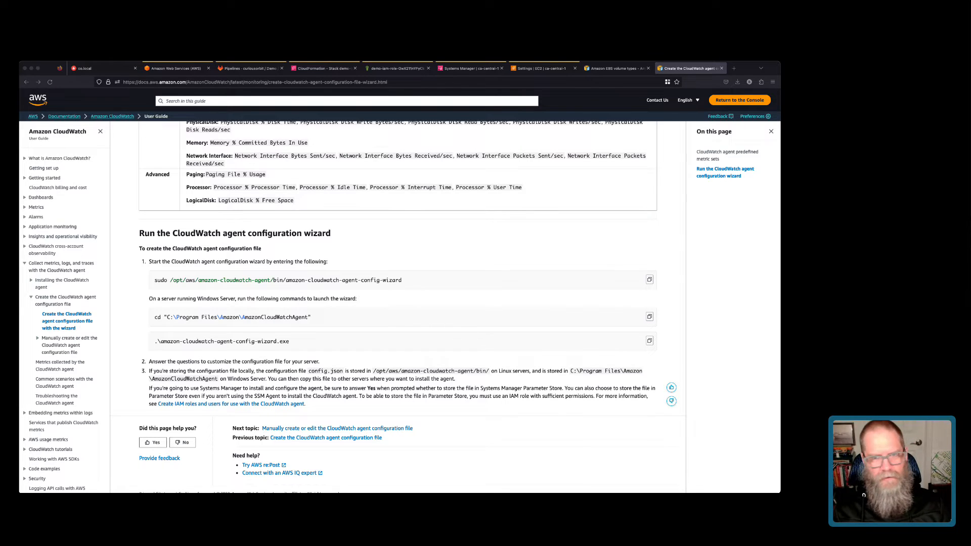
pyautogui.click(649, 280)
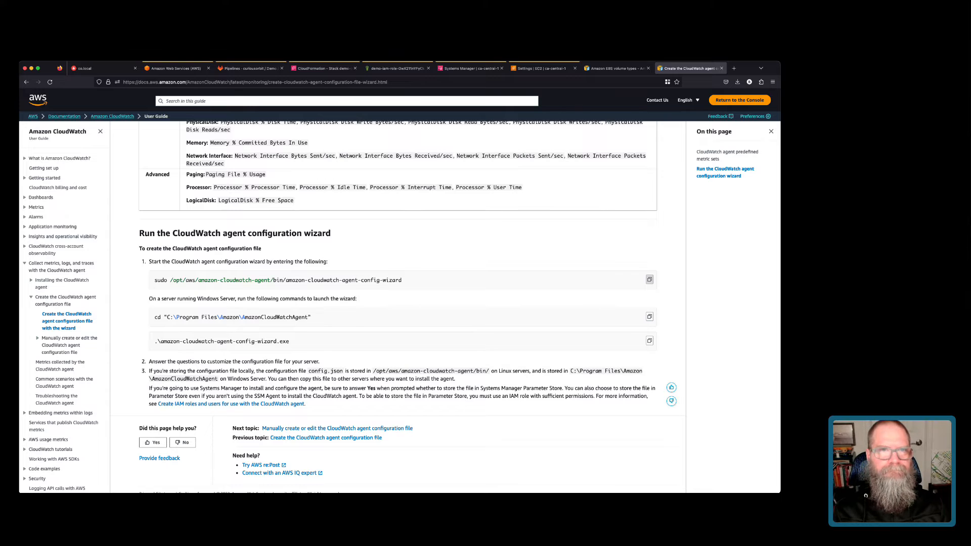
pyautogui.click(470, 68)
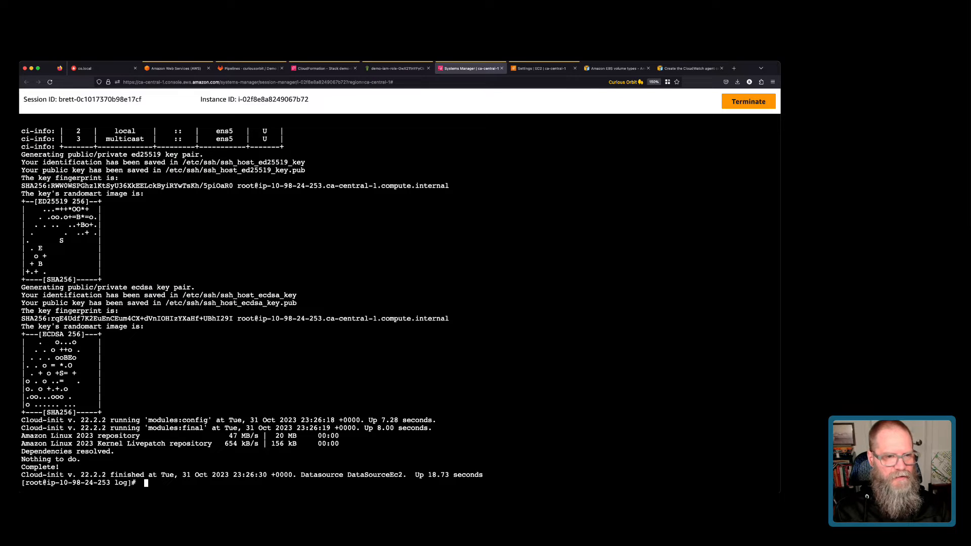
# Clear the terminal and run the pasted amazon-cloudwatch-agent-config-wizard command.
pyautogui.write('clear')
pyautogui.press('Return')
pyautogui.press('super+v')
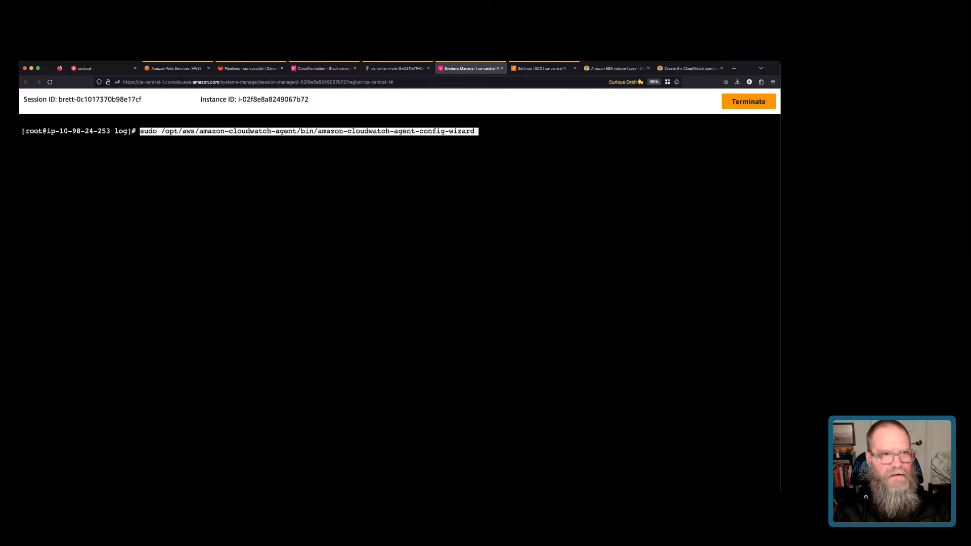
pyautogui.press('Return')
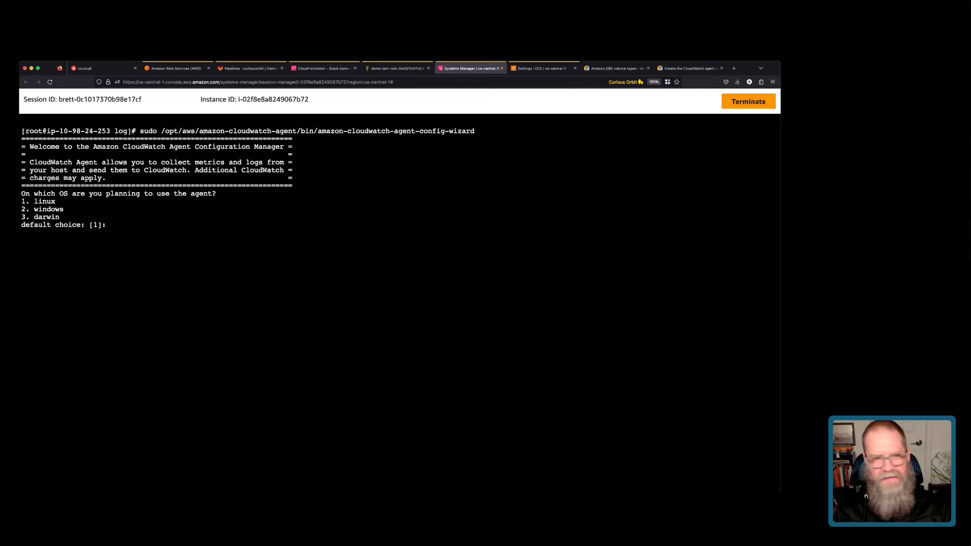
# Accept linux, EC2, root and StatsD defaults (port 8125, 10s, 60s), entering 2 for CollectD.
pyautogui.press('Return')
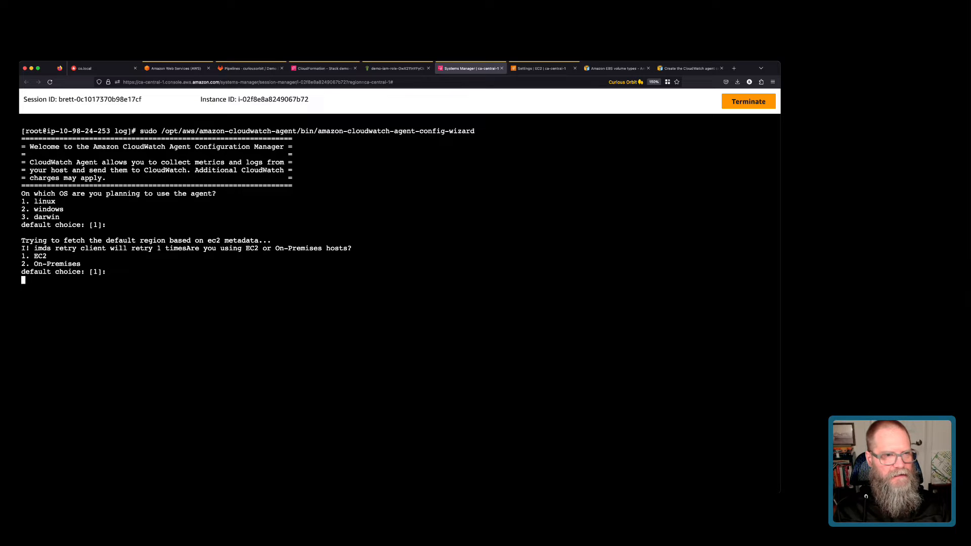
pyautogui.press('Return')
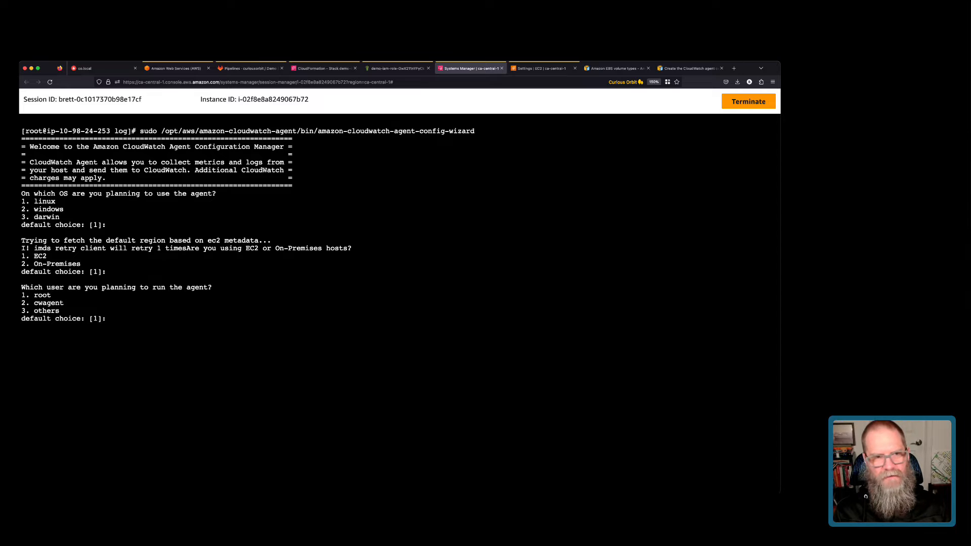
pyautogui.press('Return')
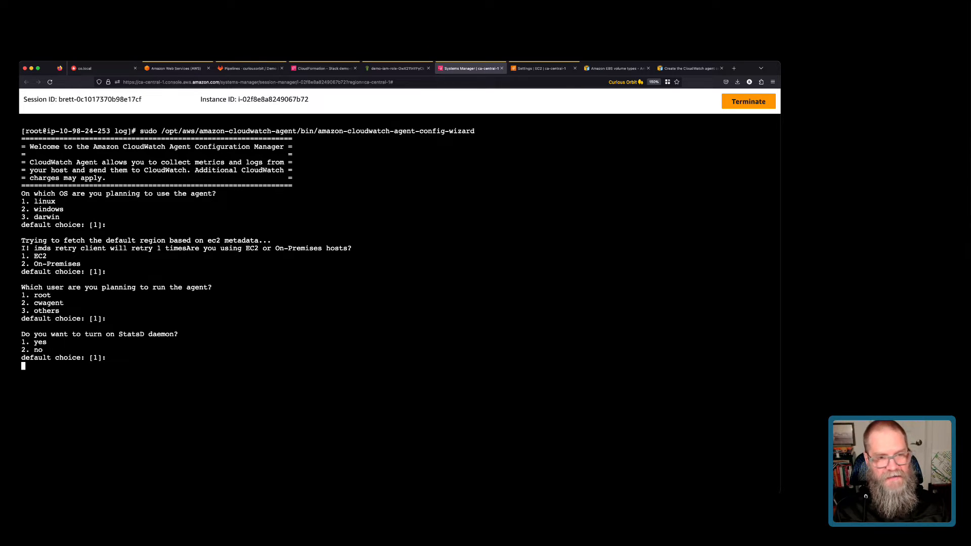
pyautogui.press('Return')
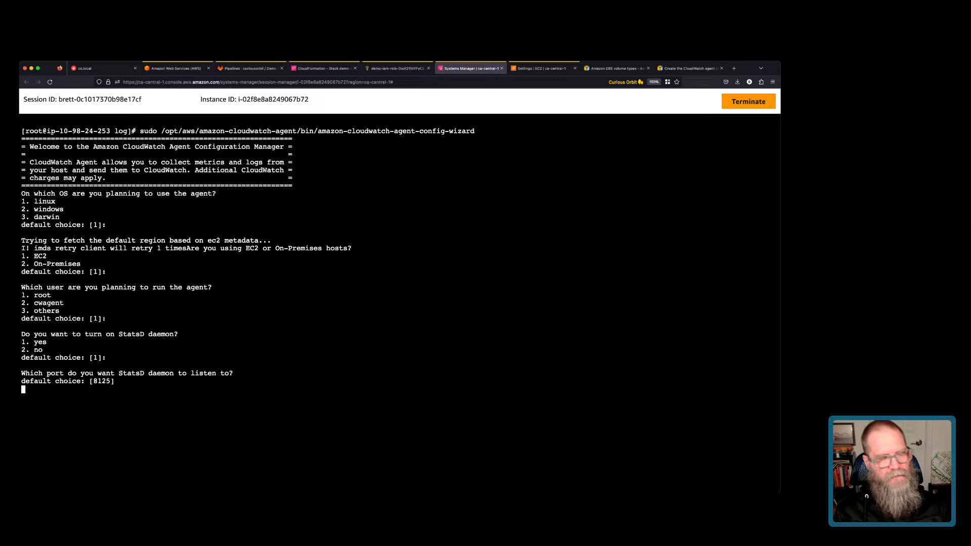
pyautogui.press('Return')
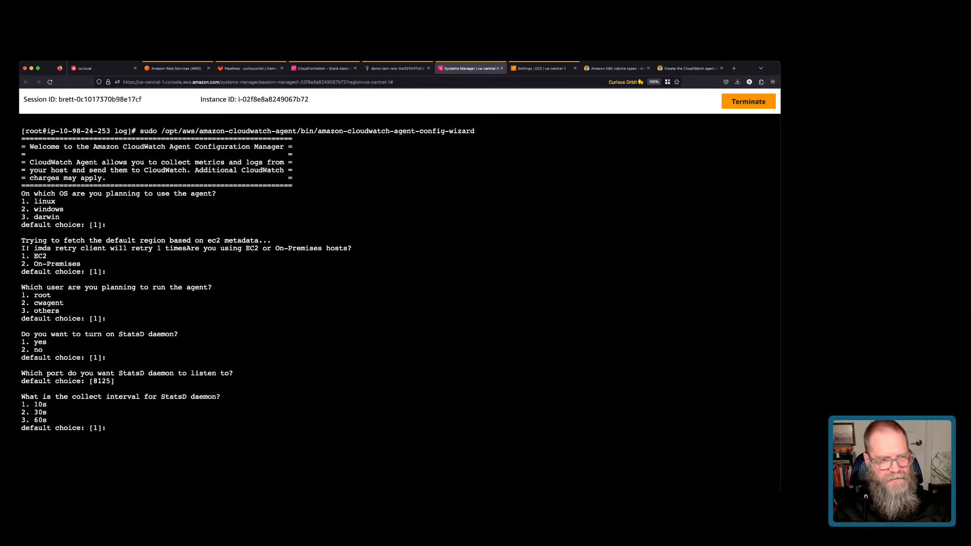
pyautogui.press('Return')
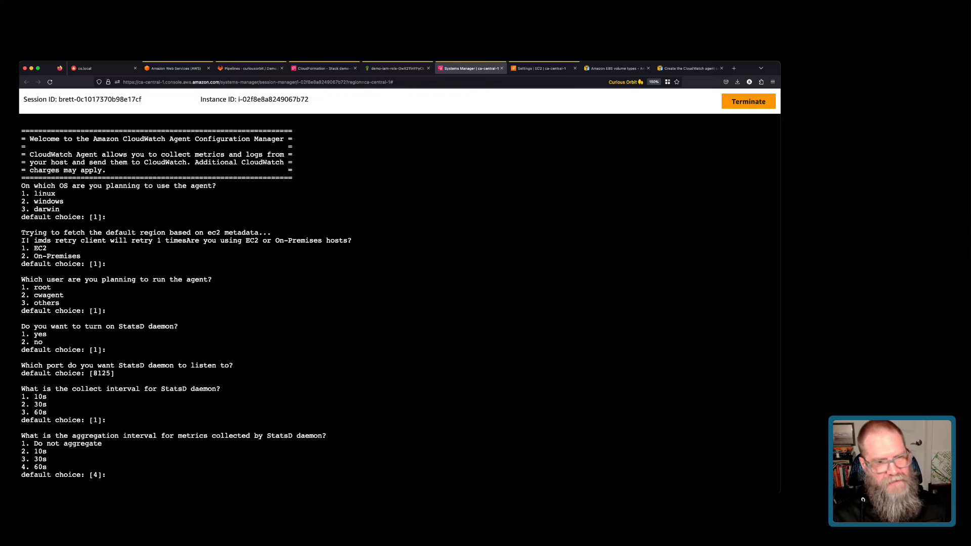
pyautogui.press('Return')
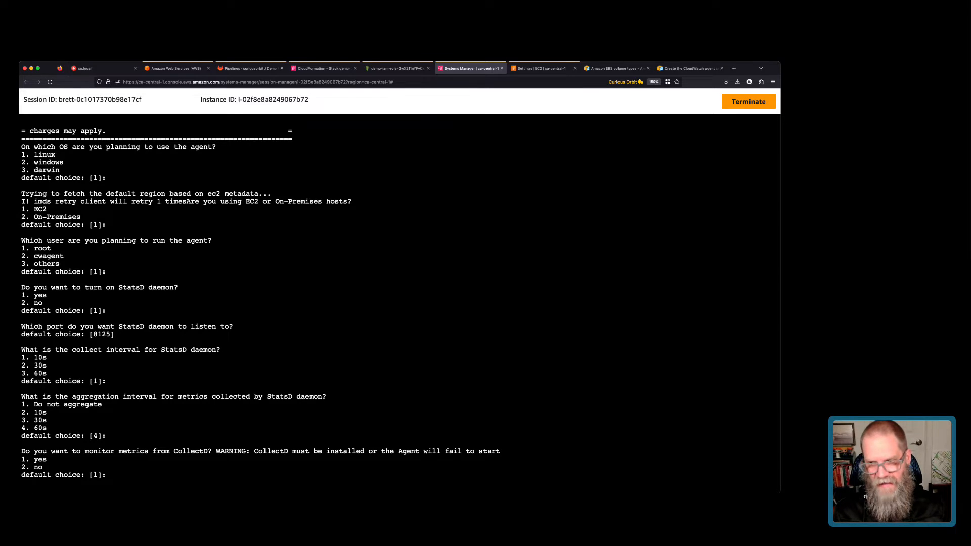
pyautogui.write('2')
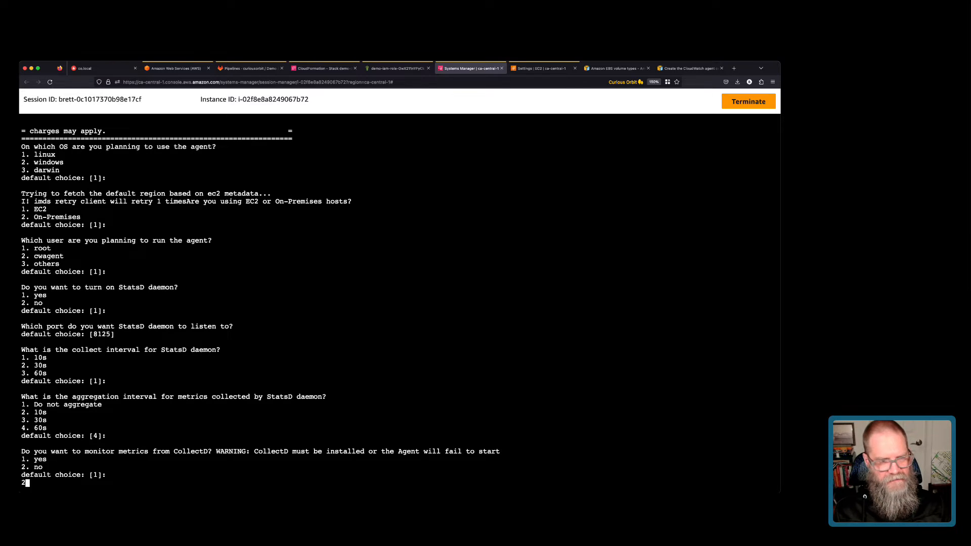
# Decline CollectD and accept host, per-core CPU, EC2 InstanceId dimensions and 60s resolution defaults.
pyautogui.press('Return')
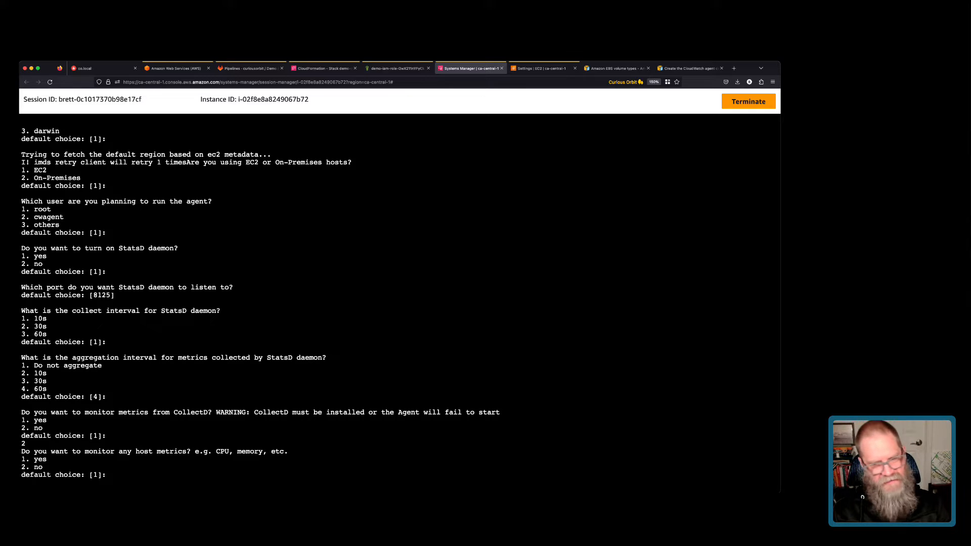
pyautogui.press('Return')
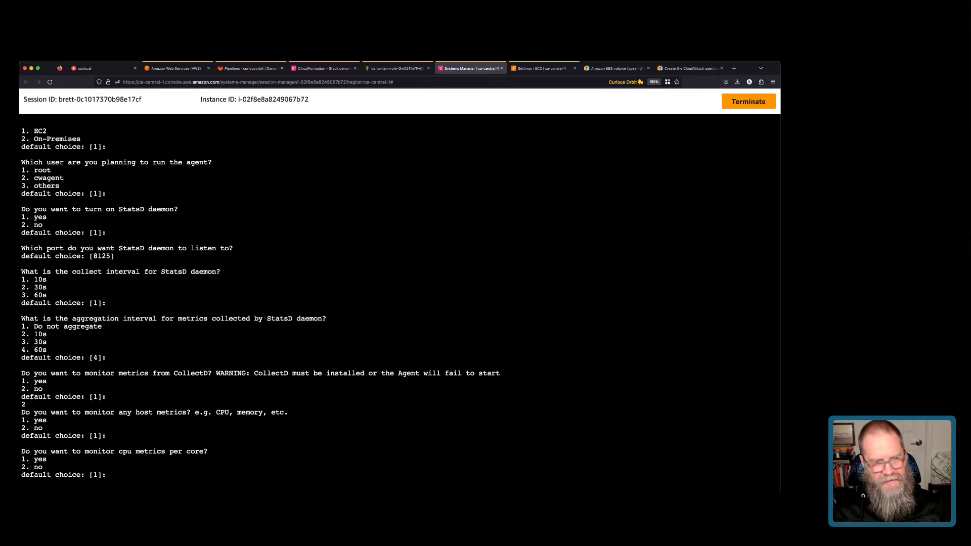
pyautogui.press('Return')
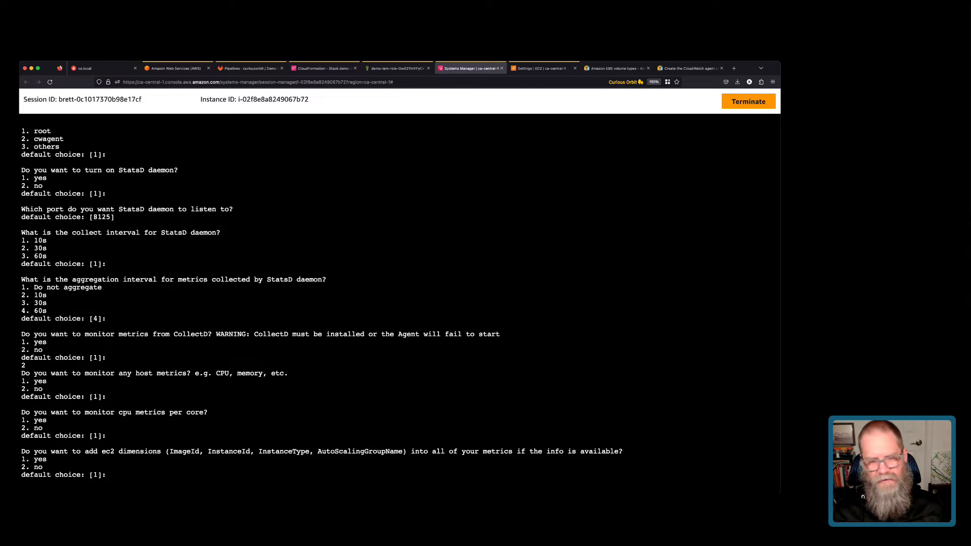
pyautogui.press('Return')
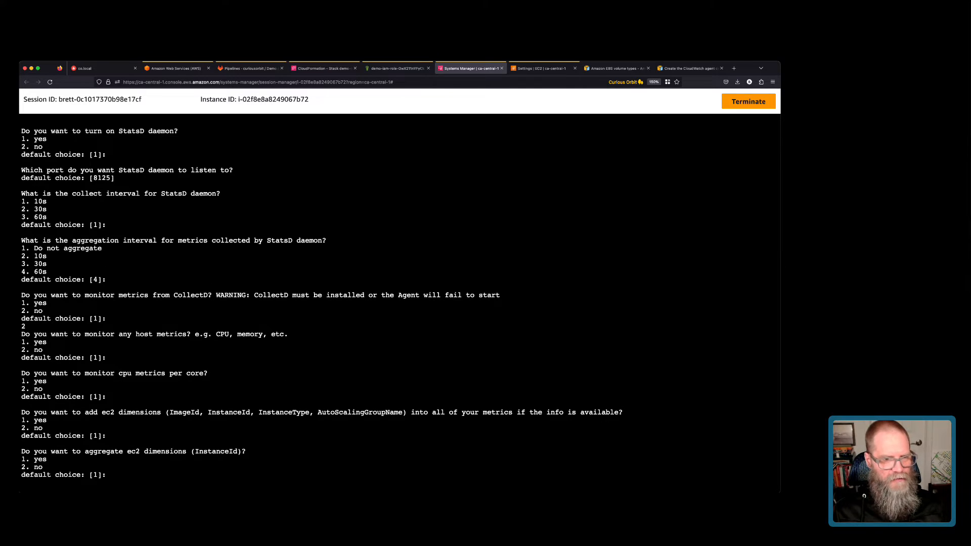
pyautogui.press('Return')
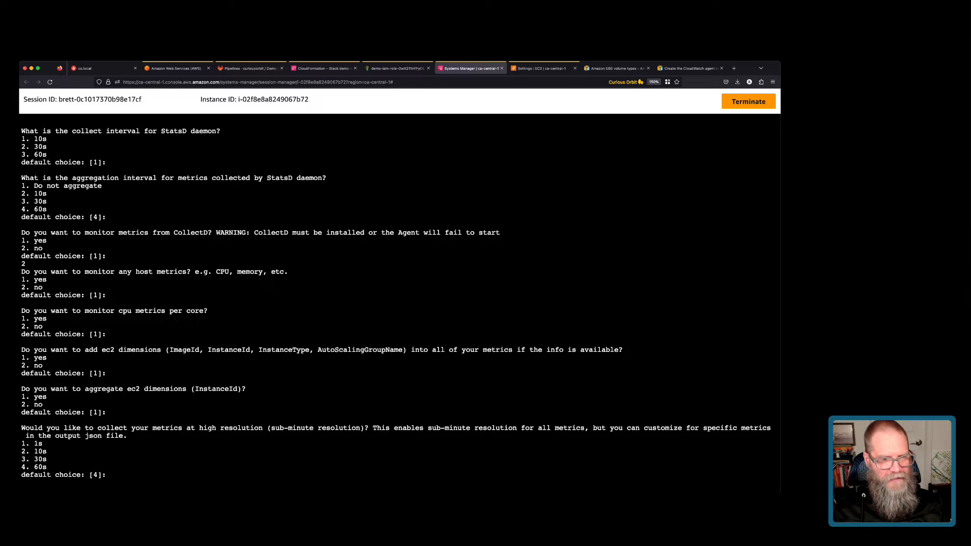
pyautogui.press('Return')
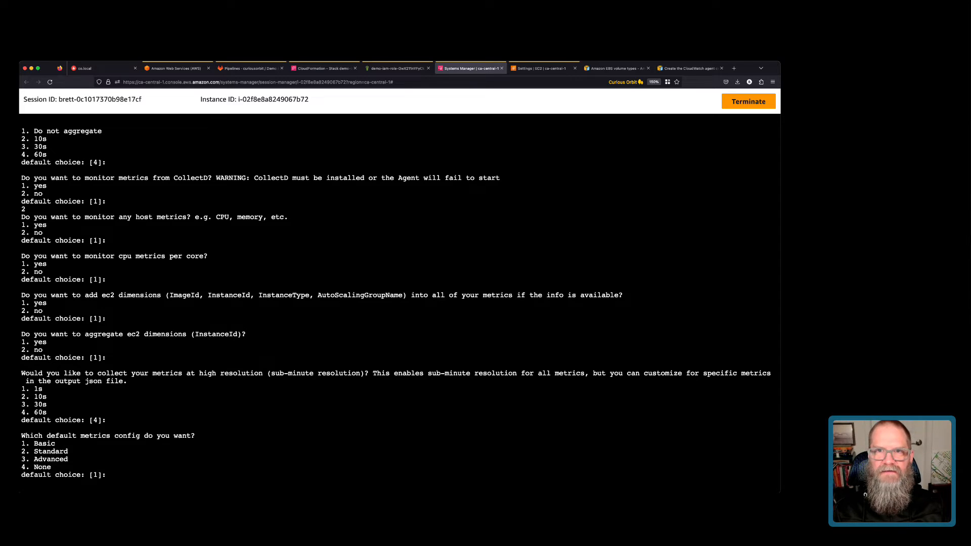
pyautogui.click(689, 68)
# Compare the Standard (Disk, Mem) and Advanced (Netstat) Linux metric sets in the docs, then return to the terminal.
pyautogui.scroll(5, 398, 304)
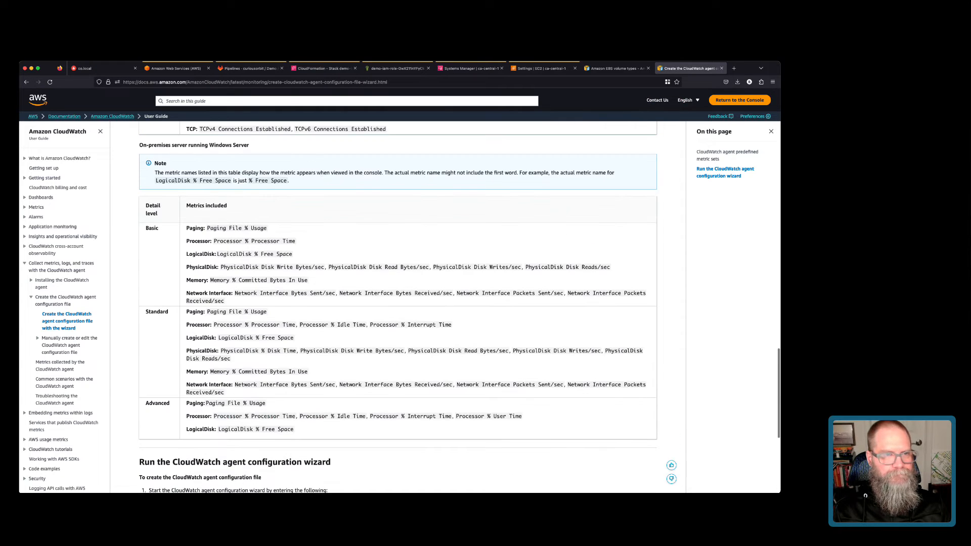
pyautogui.scroll(5, 397, 303)
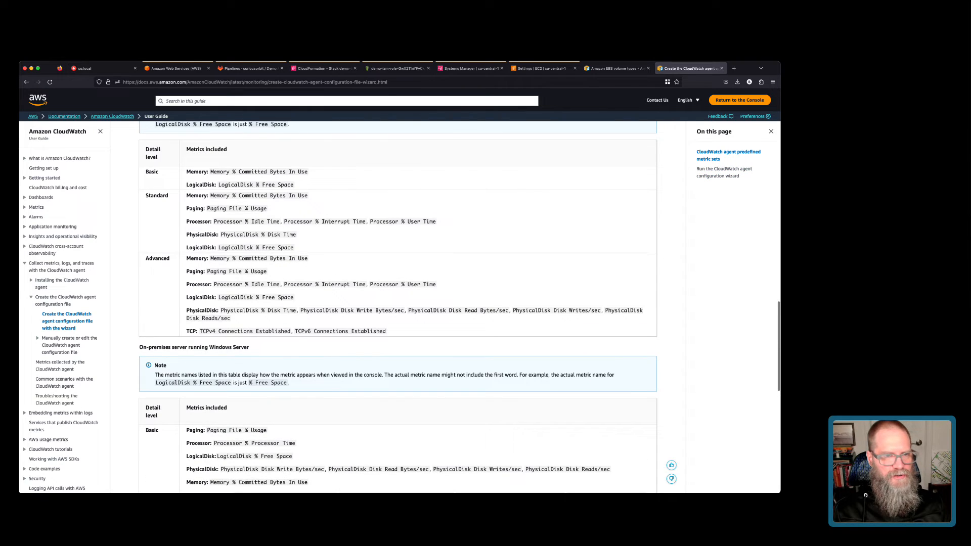
pyautogui.scroll(4, 397, 303)
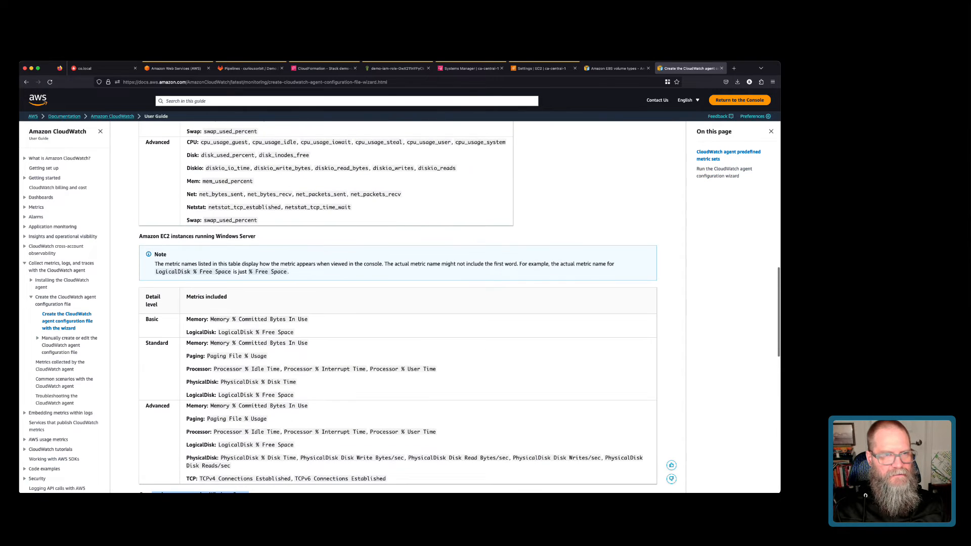
pyautogui.scroll(7, 398, 303)
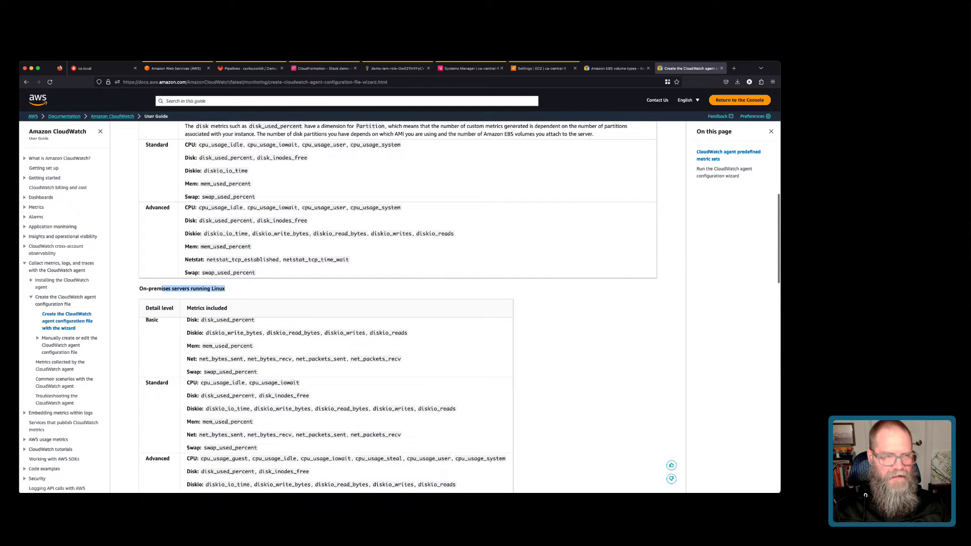
pyautogui.scroll(4, 398, 304)
pyautogui.scroll(-1, 398, 303)
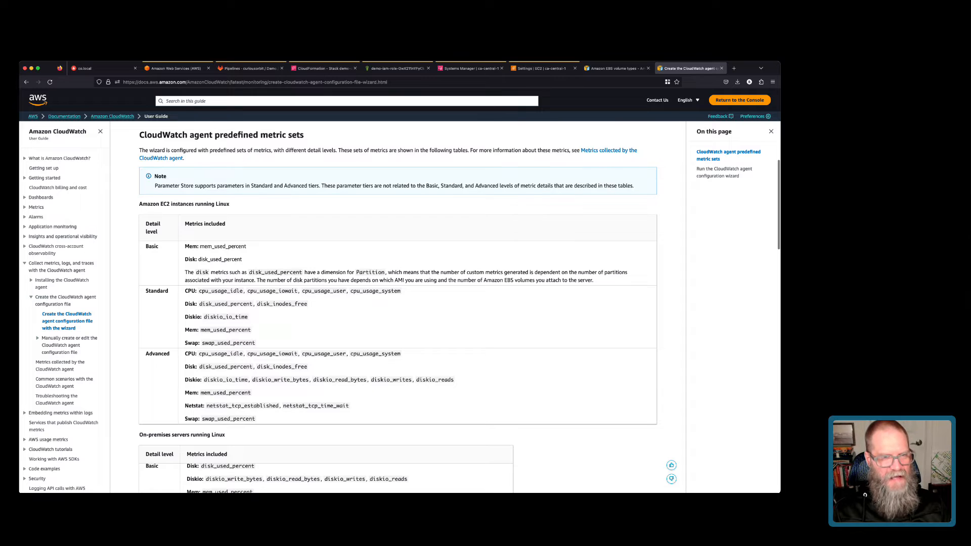
pyautogui.moveTo(205, 304); pyautogui.dragTo(308, 304)
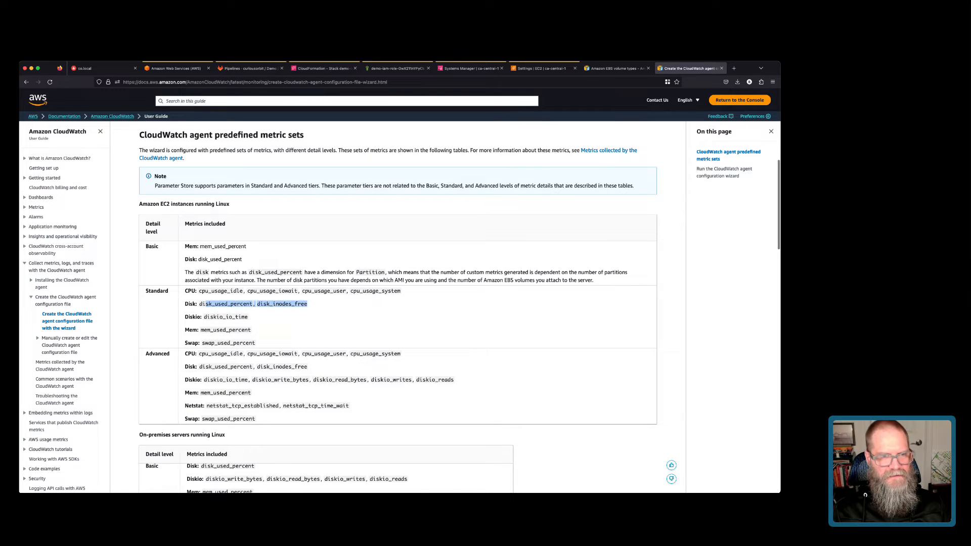
pyautogui.moveTo(205, 329); pyautogui.dragTo(255, 343)
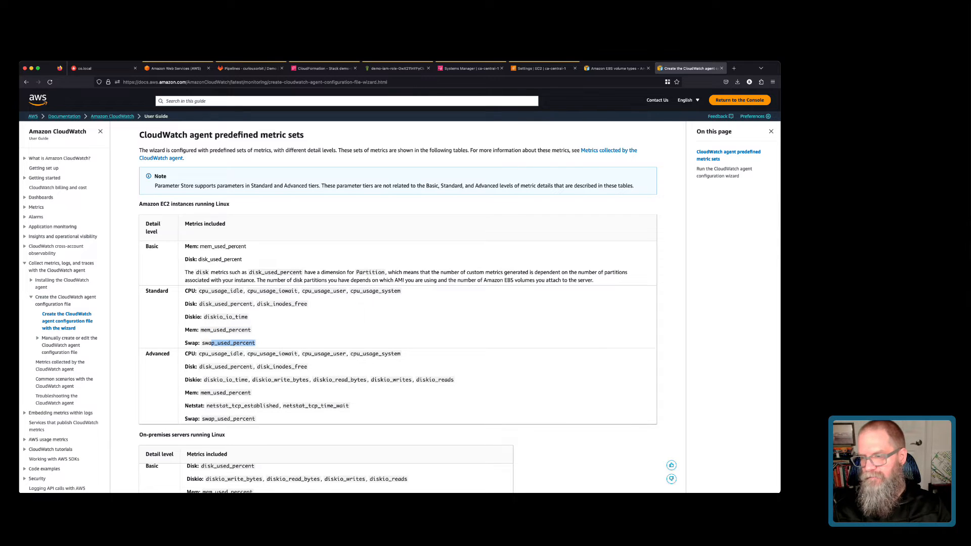
pyautogui.scroll(-1, 460, 308)
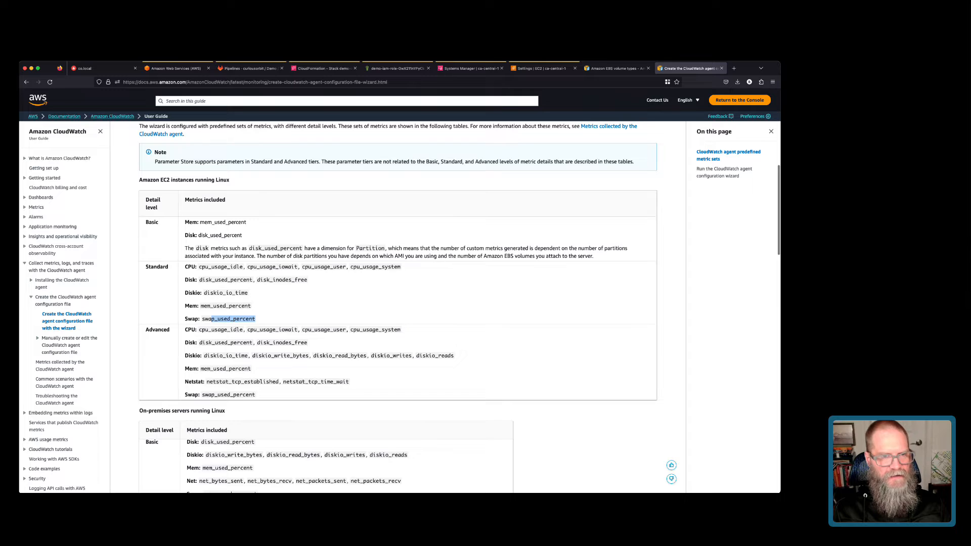
pyautogui.moveTo(212, 381); pyautogui.dragTo(317, 381)
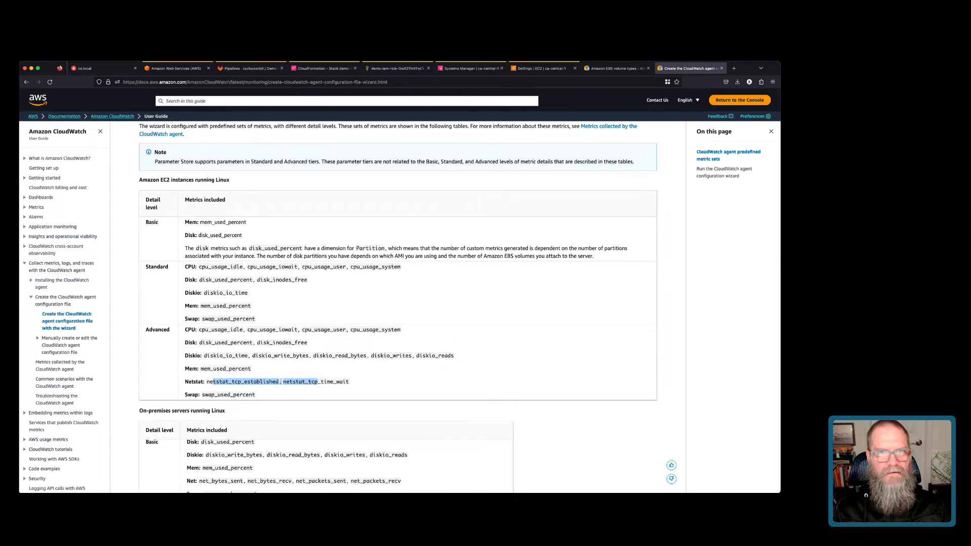
pyautogui.click(469, 68)
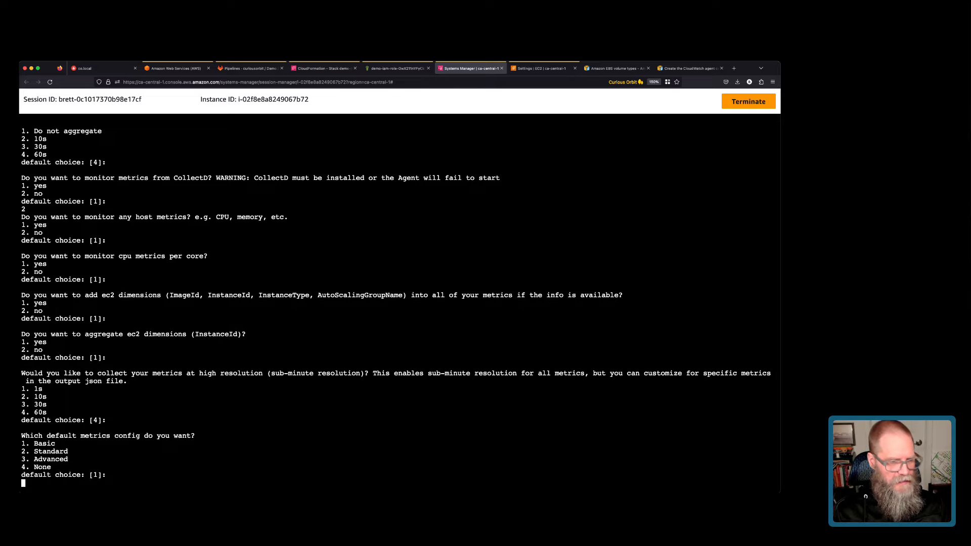
# Answer 2 to view the metrics config, accept it, decline log-agent migration and choose to monitor log files.
pyautogui.write('2')
pyautogui.press('Return')
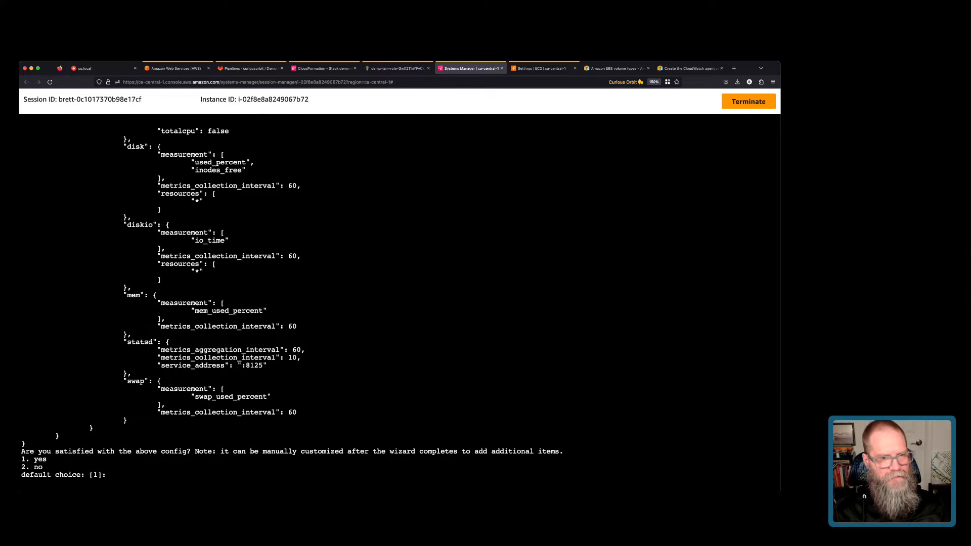
pyautogui.scroll(10, 399, 303)
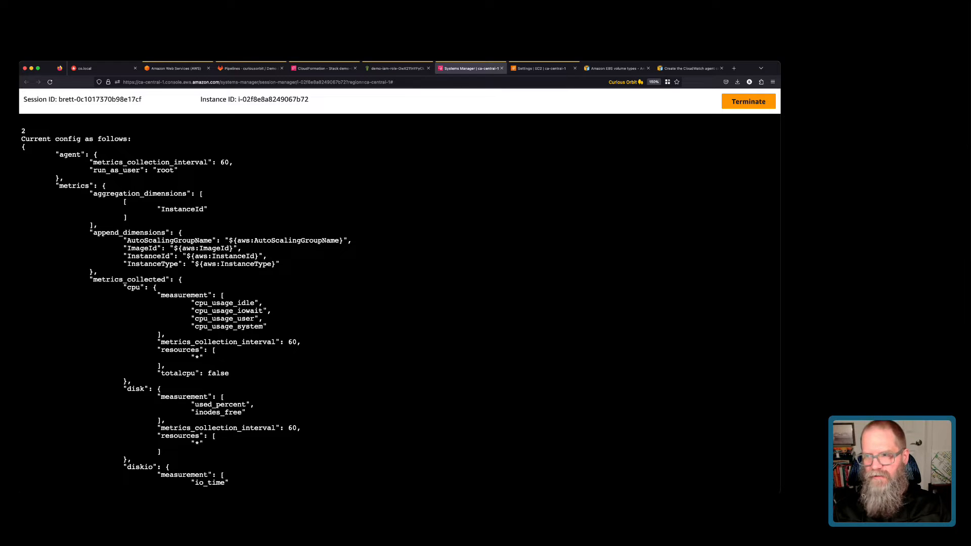
pyautogui.scroll(-10, 399, 303)
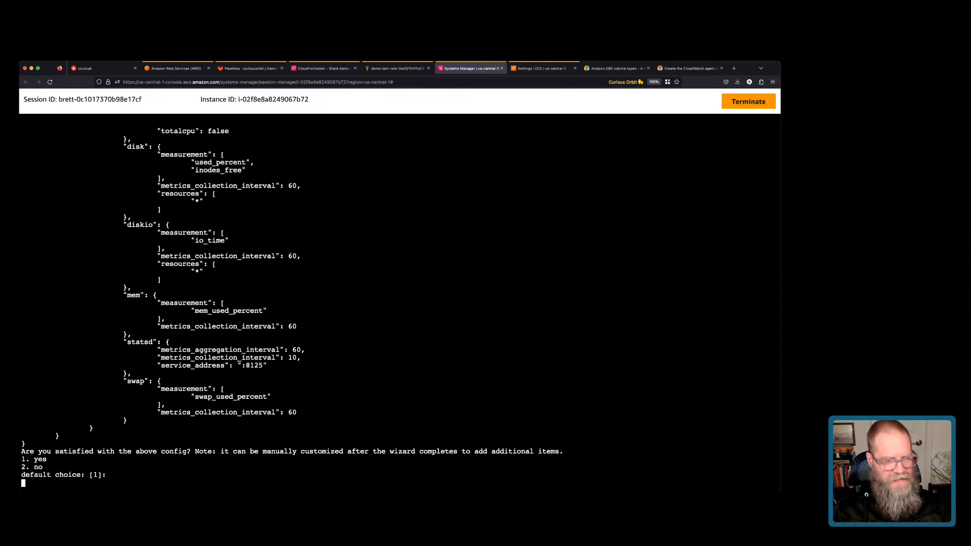
pyautogui.press('Return')
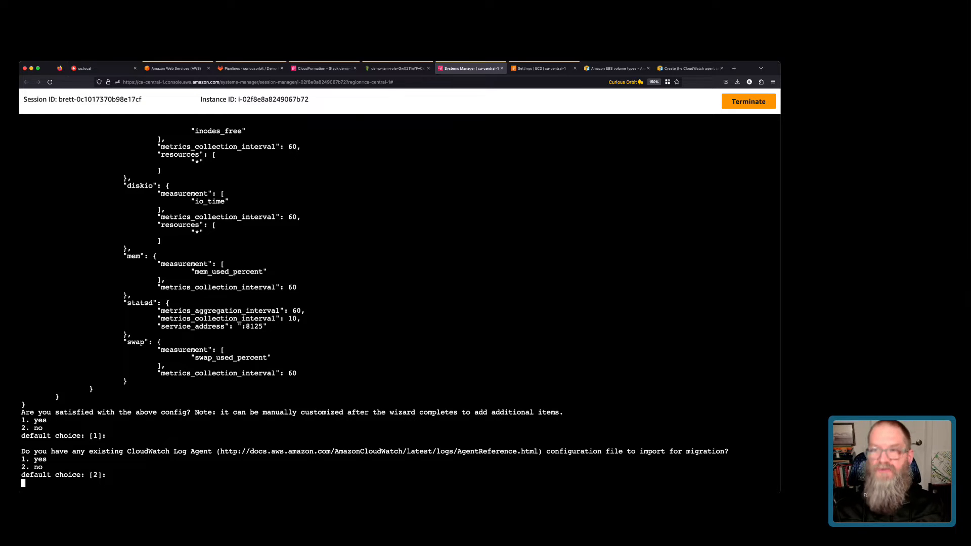
pyautogui.press('Return')
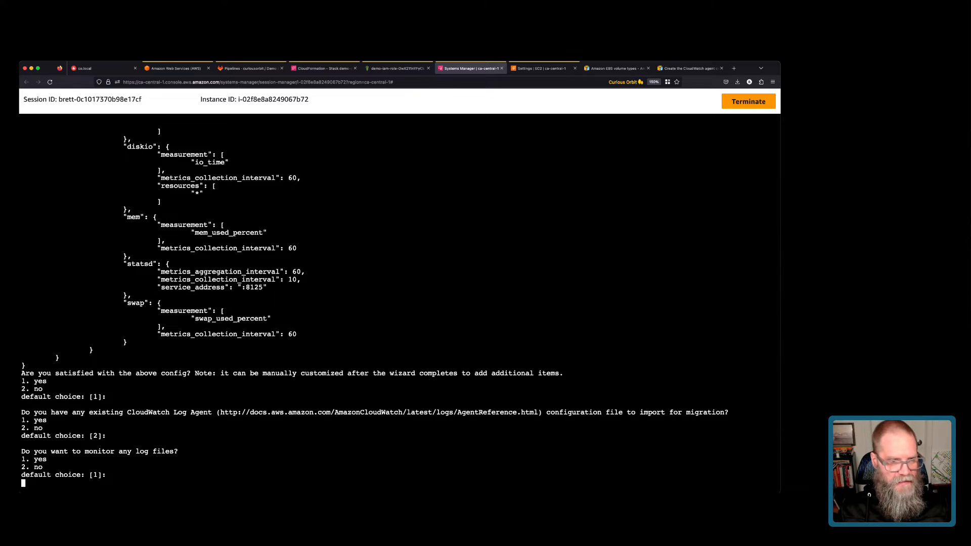
pyautogui.press('Return')
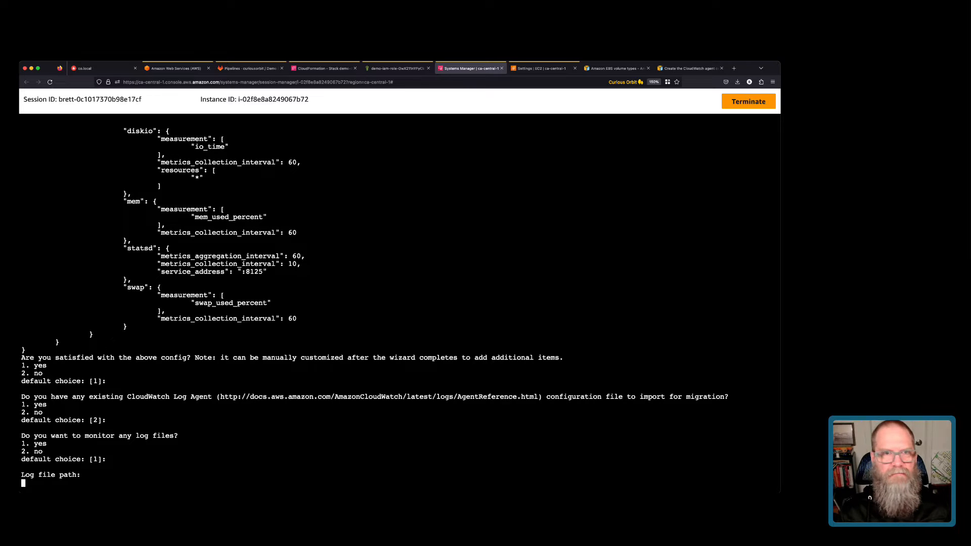
# Start a Session Manager shell on the running ami-builder EC2 instance.
pyautogui.click(324, 68)
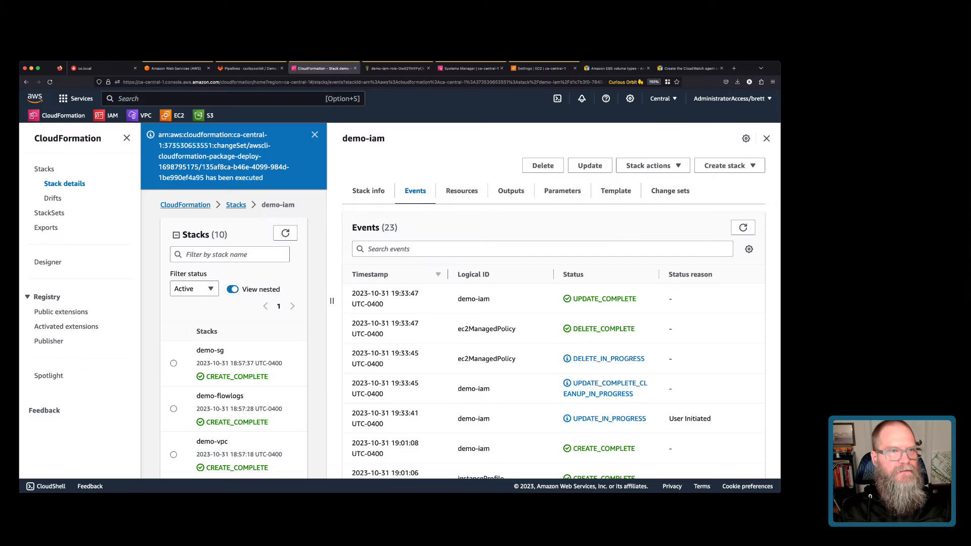
pyautogui.write('ec2')
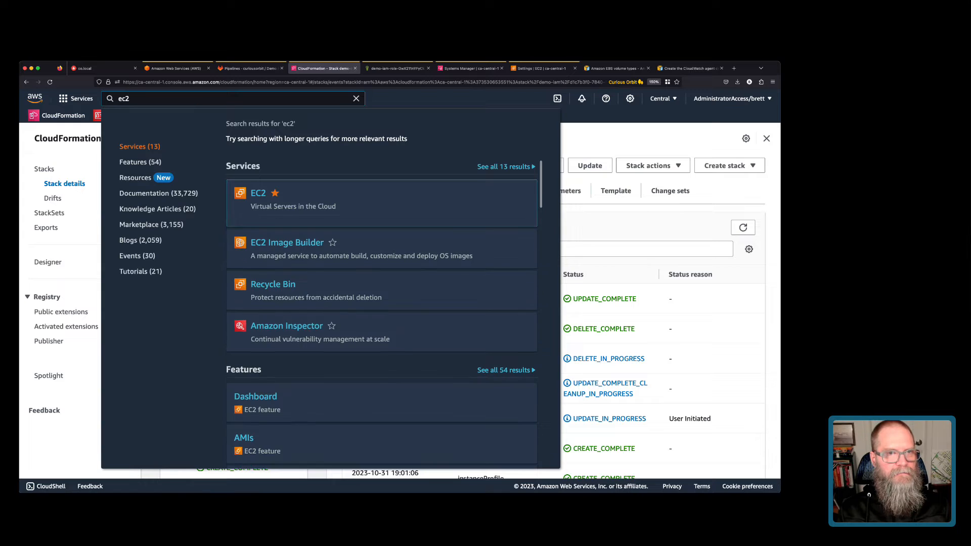
pyautogui.press('Return')
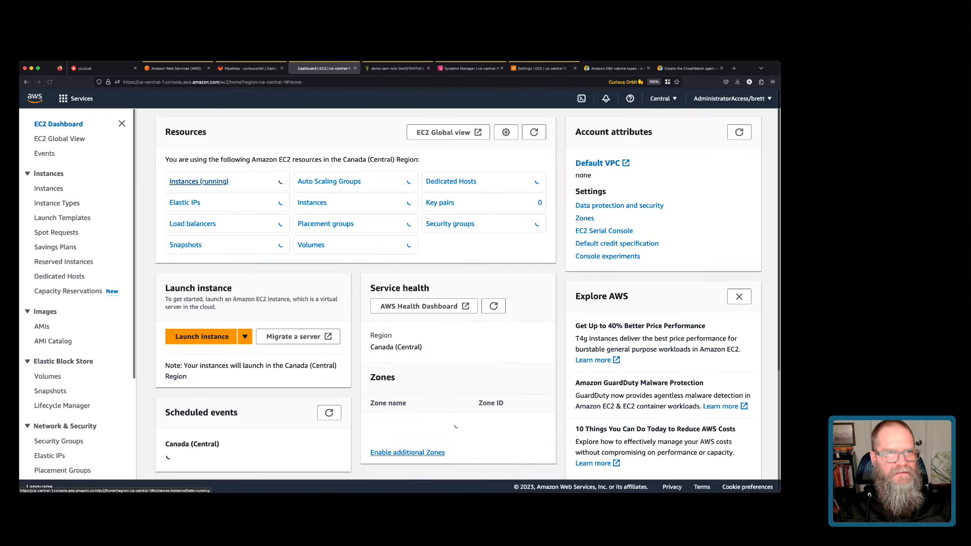
pyautogui.click(199, 196)
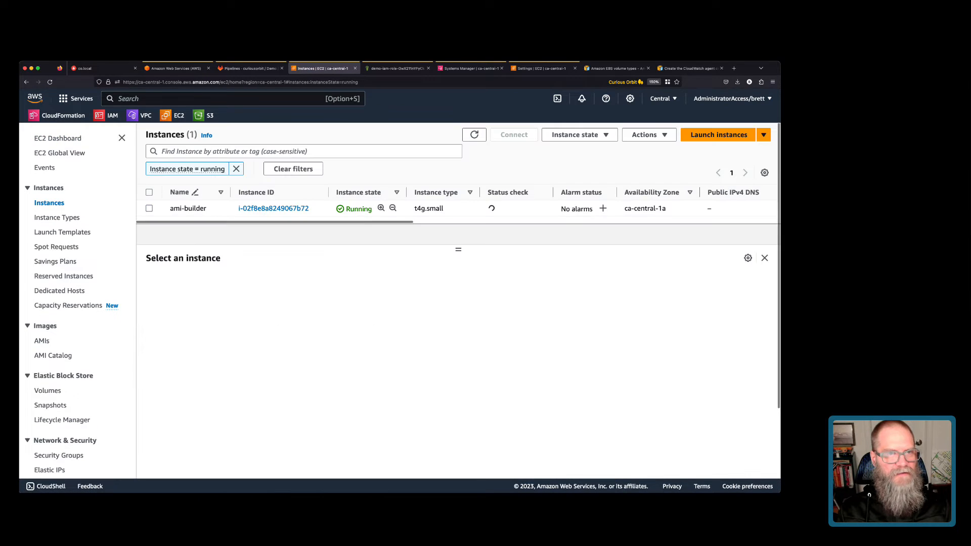
pyautogui.click(149, 209)
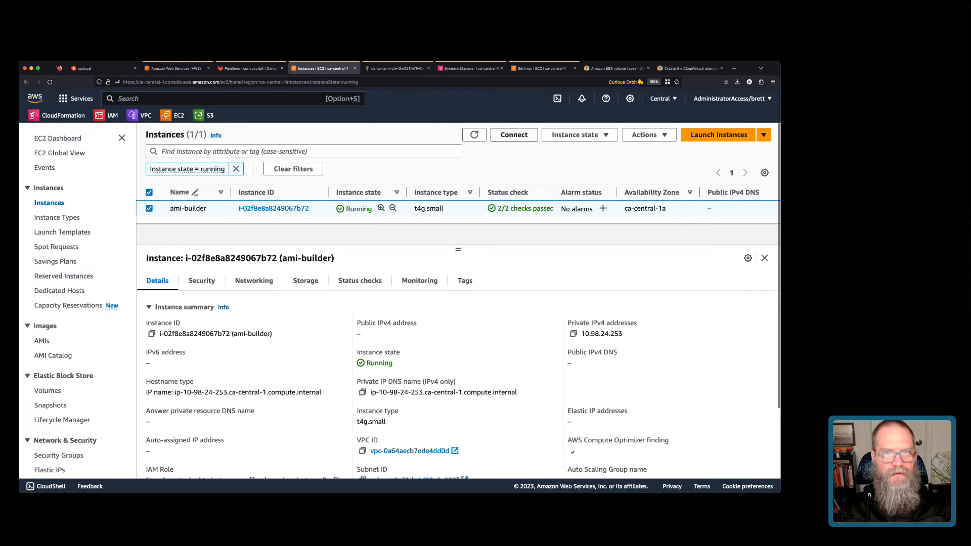
pyautogui.click(514, 135)
pyautogui.click(425, 327)
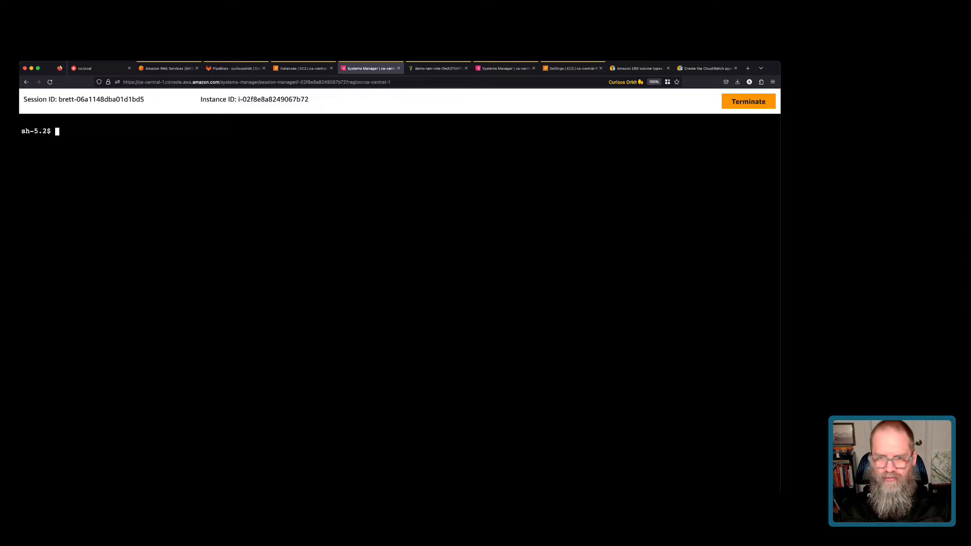
pyautogui.press('super+Tab')
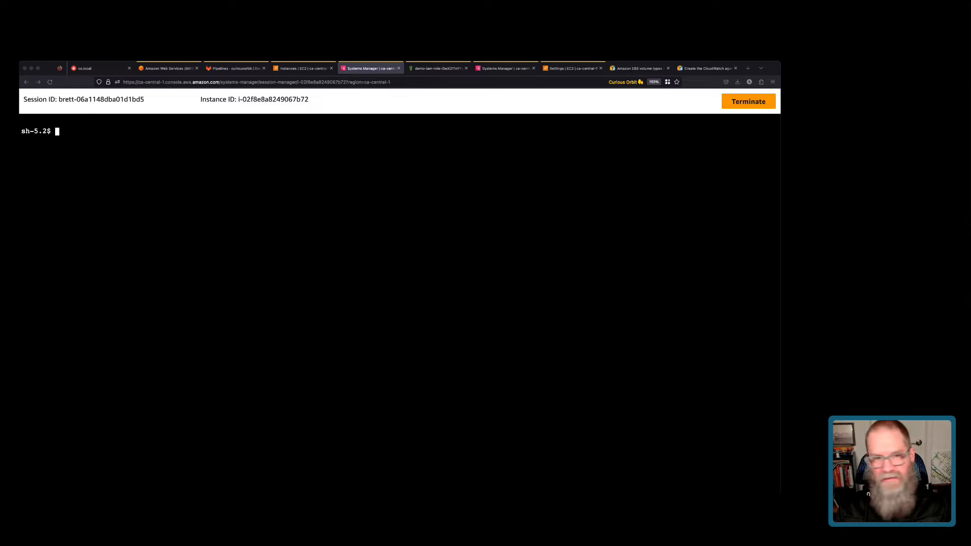
pyautogui.press('super+Tab')
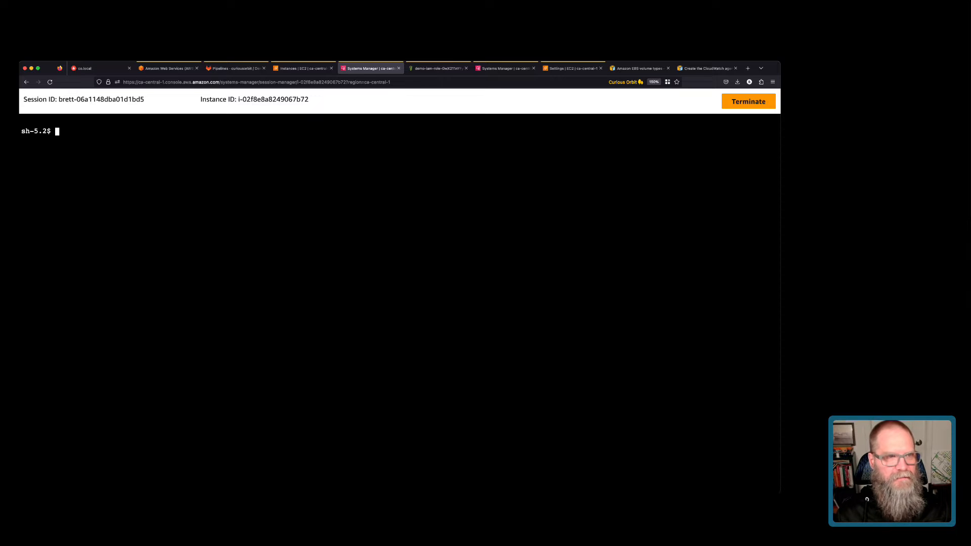
# List the home directory, then move to /var/log and list its files with ls -ltr.
pyautogui.write('ls -ltr')
pyautogui.press('Return')
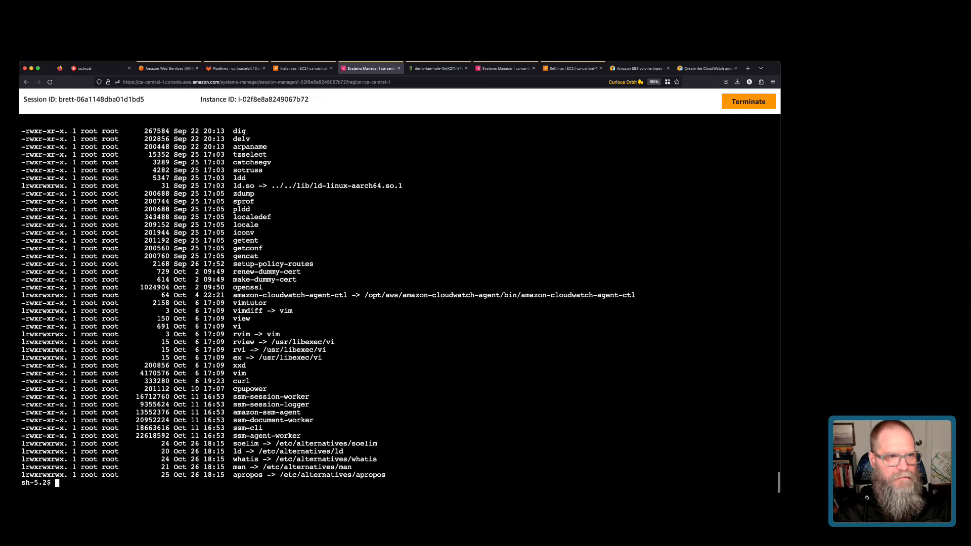
pyautogui.write('cd /var/log')
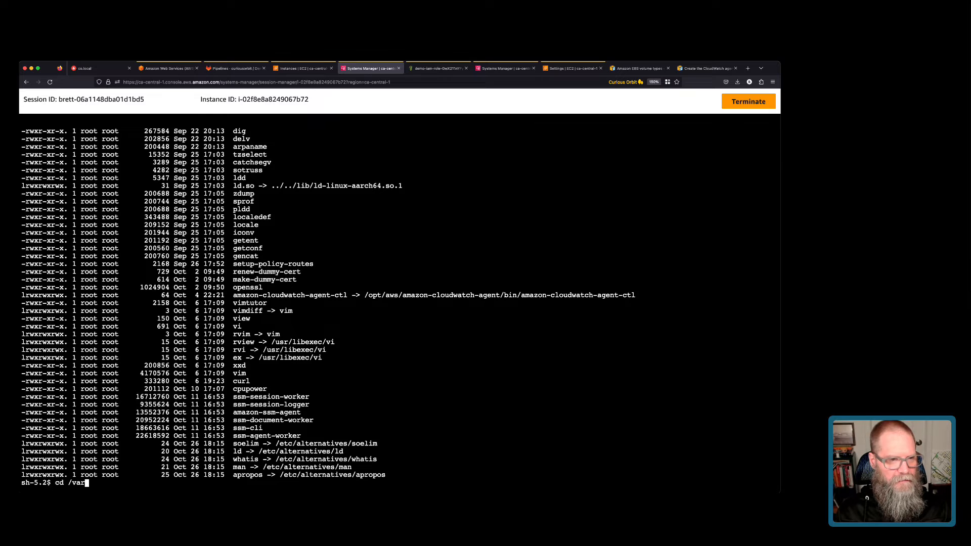
pyautogui.press('Return')
pyautogui.write('ls -ltr')
pyautogui.press('Return')
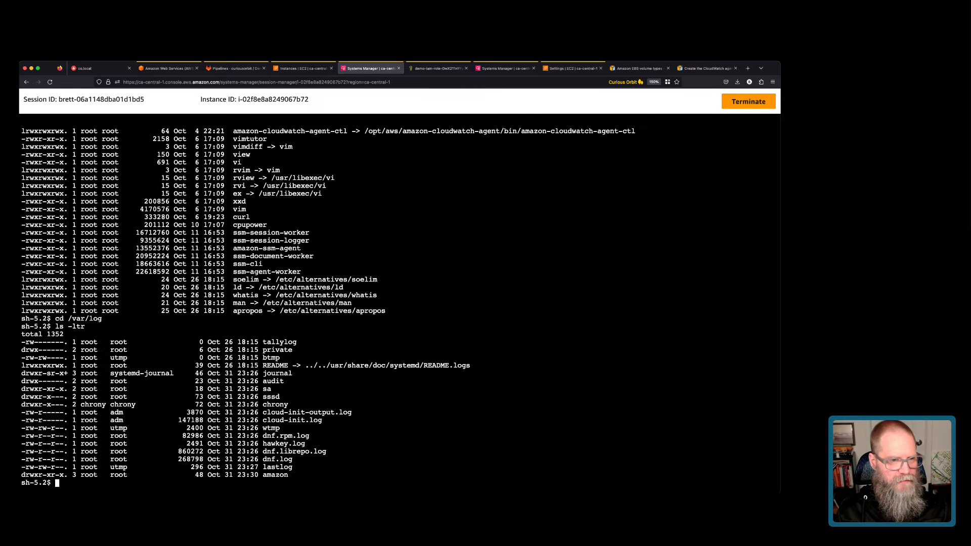
# Print dnf.log with cat, read through it, and list /var/log again.
pyautogui.write('do cat ')
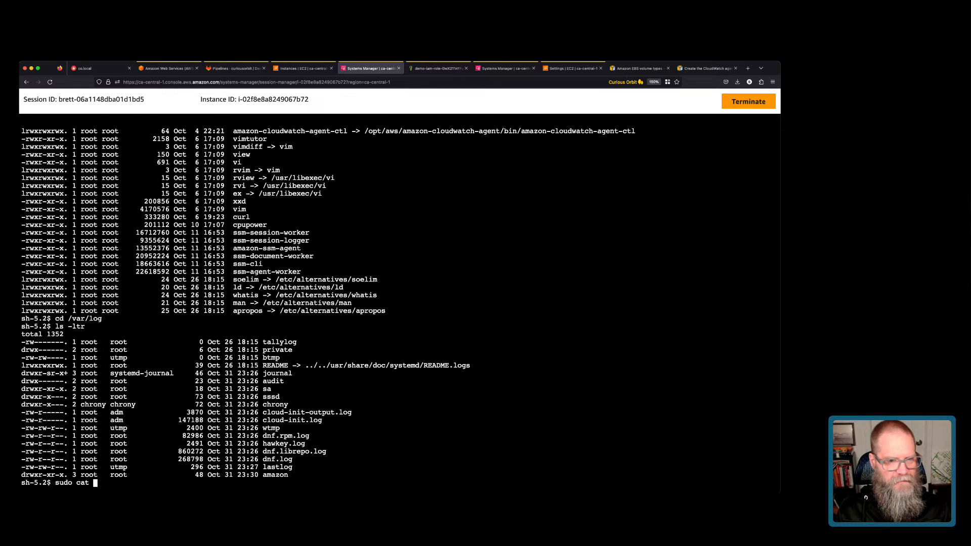
pyautogui.write('dnf.')
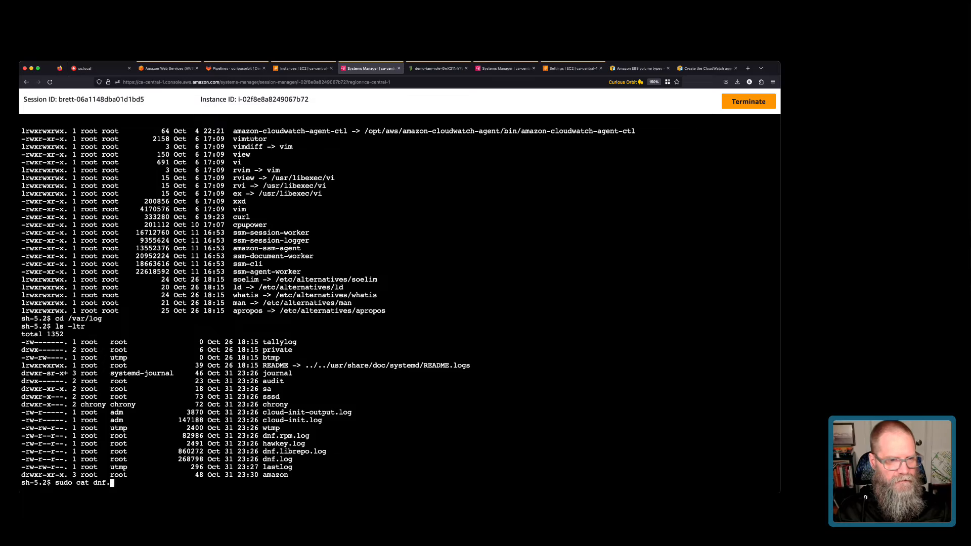
pyautogui.write('log')
pyautogui.press('Return')
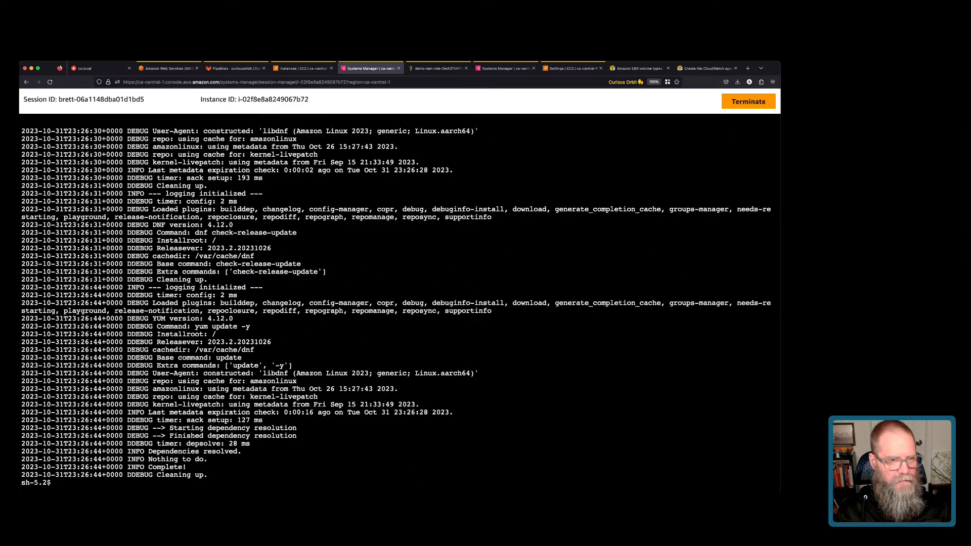
pyautogui.scroll(15, 396, 307)
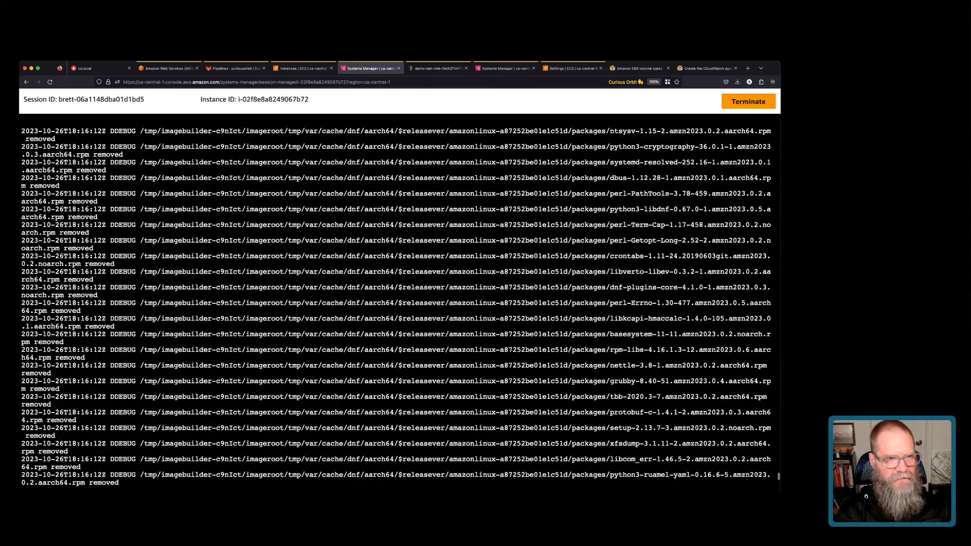
pyautogui.scroll(15, 397, 307)
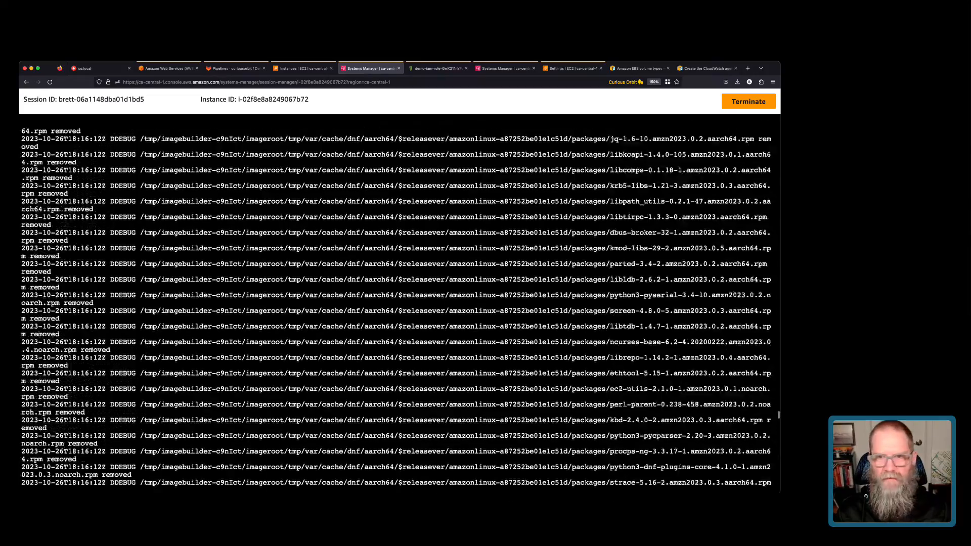
pyautogui.scroll(10, 397, 307)
pyautogui.scroll(-15, 396, 307)
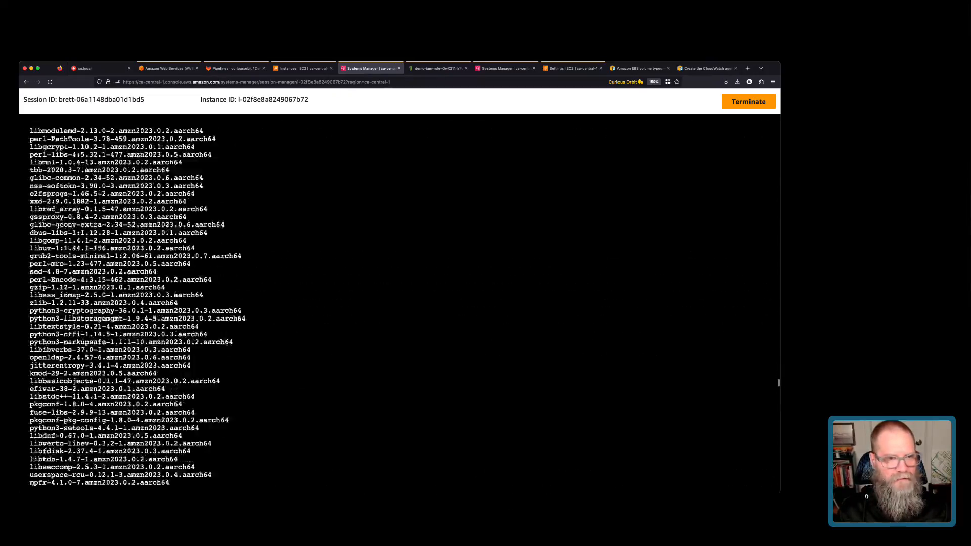
pyautogui.scroll(-15, 396, 307)
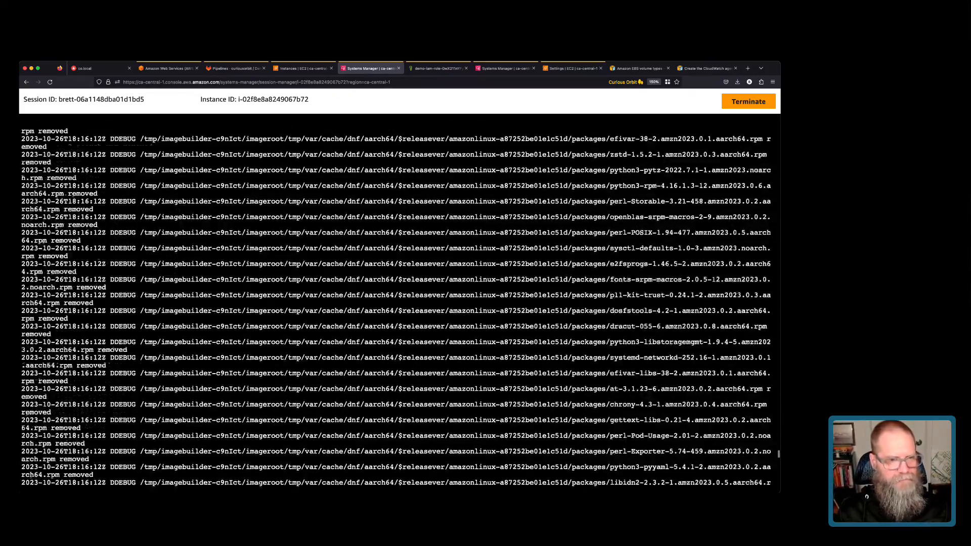
pyautogui.scroll(-10, 396, 307)
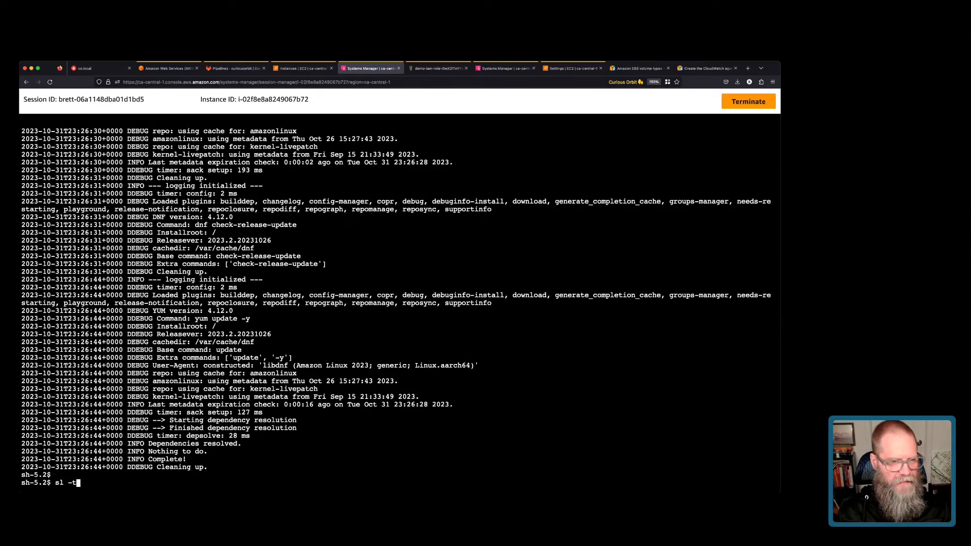
pyautogui.press('BackSpace')
pyautogui.write('s -ltr')
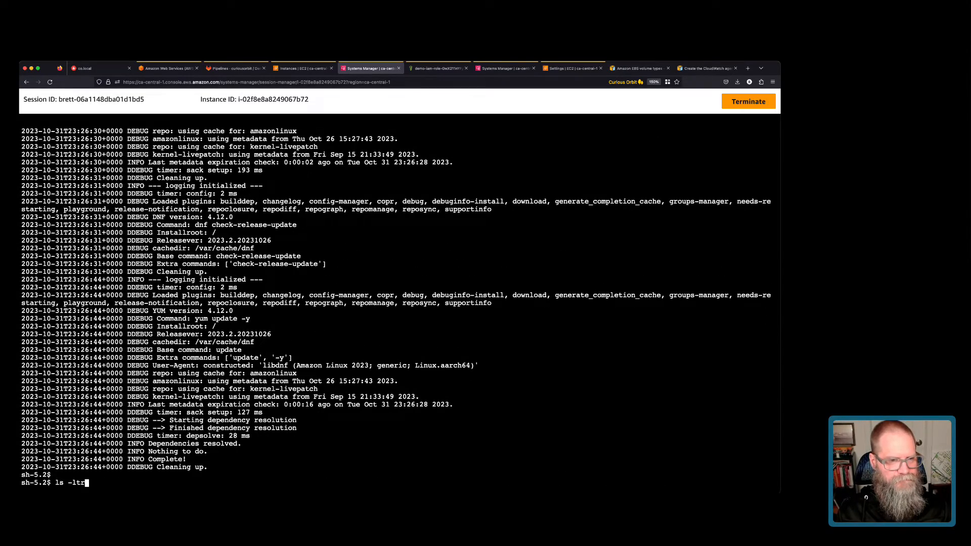
pyautogui.press('Return')
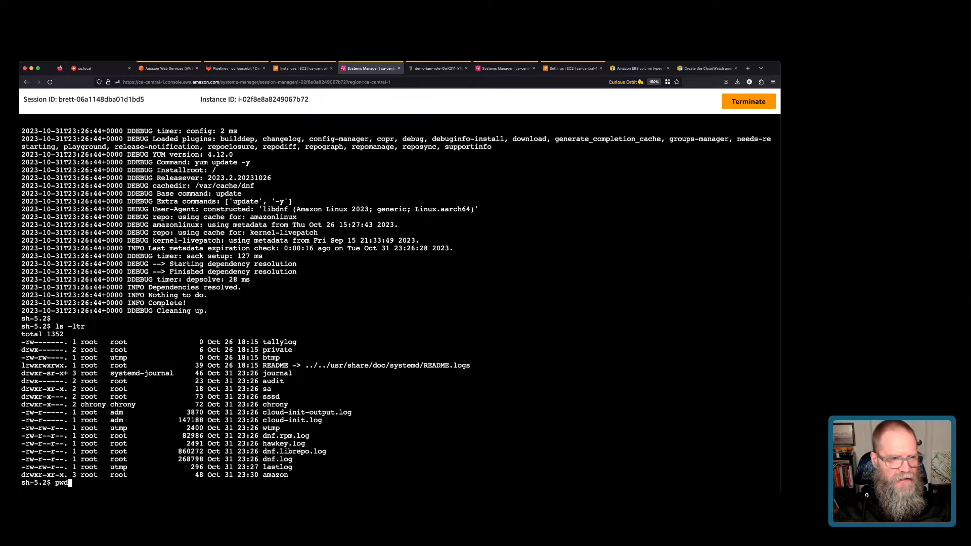
# Check the working directory, list /var/log/amazon, then return to the wizard session.
pyautogui.press('Return')
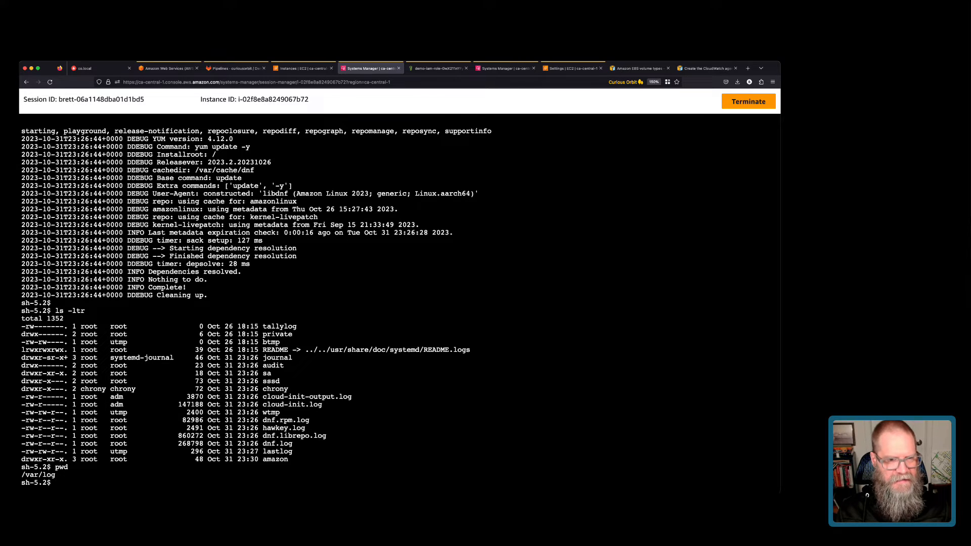
pyautogui.write('cd amazon/')
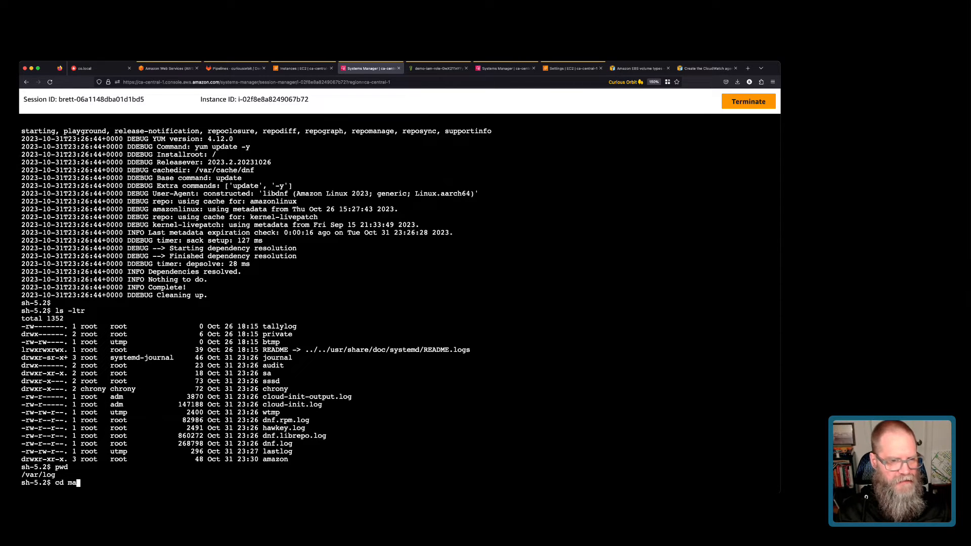
pyautogui.press('Return')
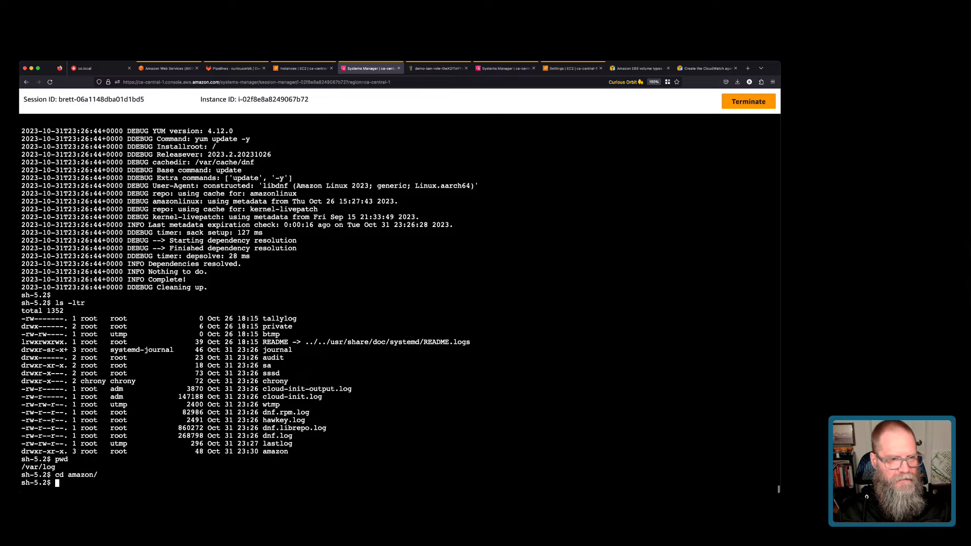
pyautogui.write('ls -ltr')
pyautogui.press('Return')
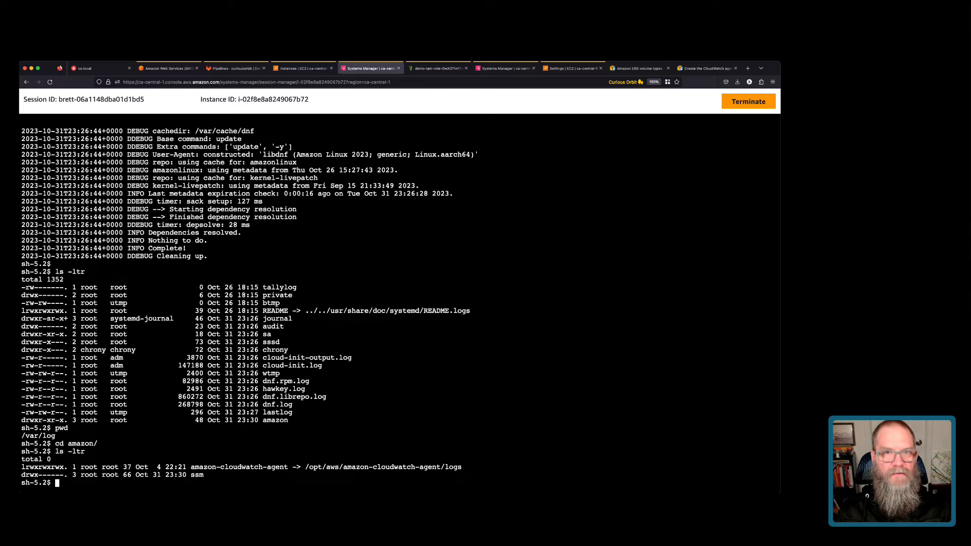
pyautogui.hotkey('ctrl', 'Tab')
# Monitor /var/log/dnf.log in log group oslog, instance-id stream name, retention option 13 (365 days).
pyautogui.write('/var')
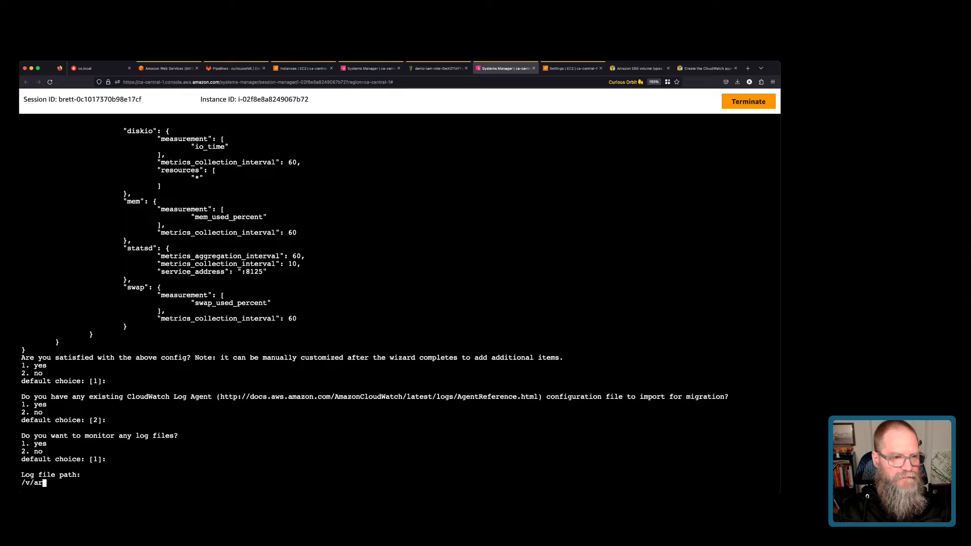
pyautogui.write('/log/dnf')
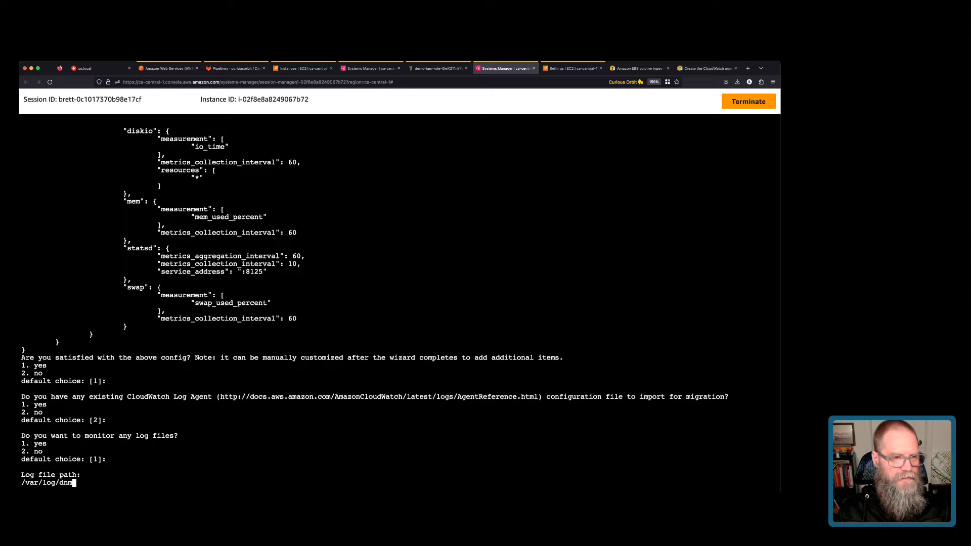
pyautogui.write('.log')
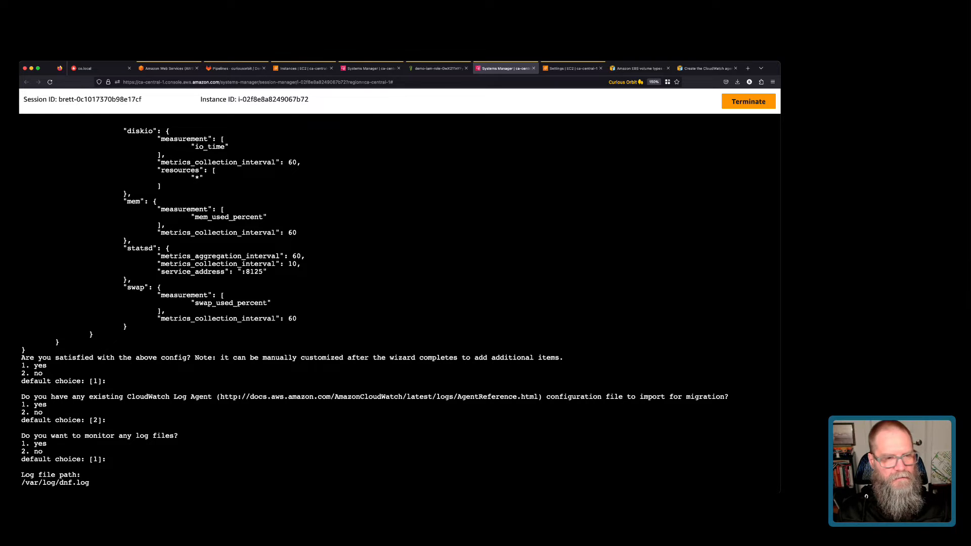
pyautogui.press('Return')
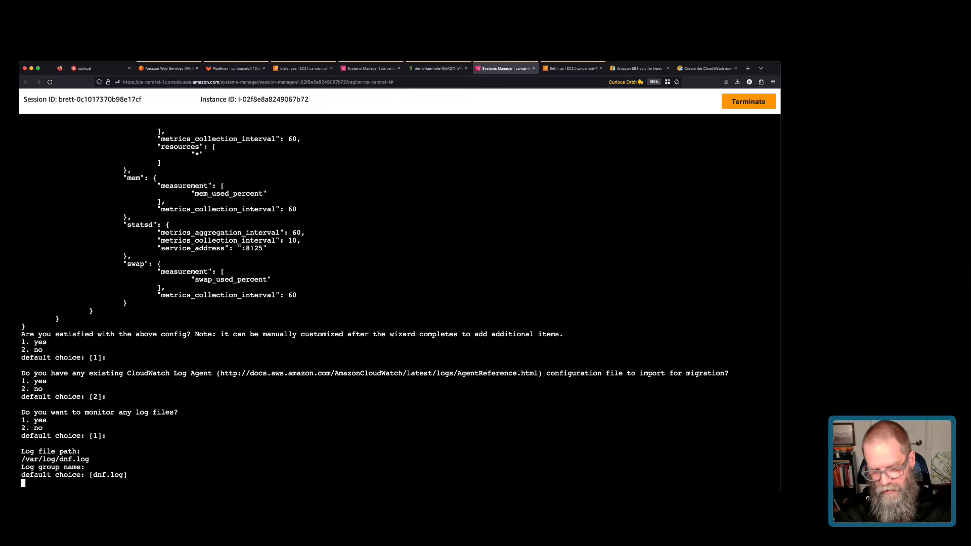
pyautogui.write('oslog')
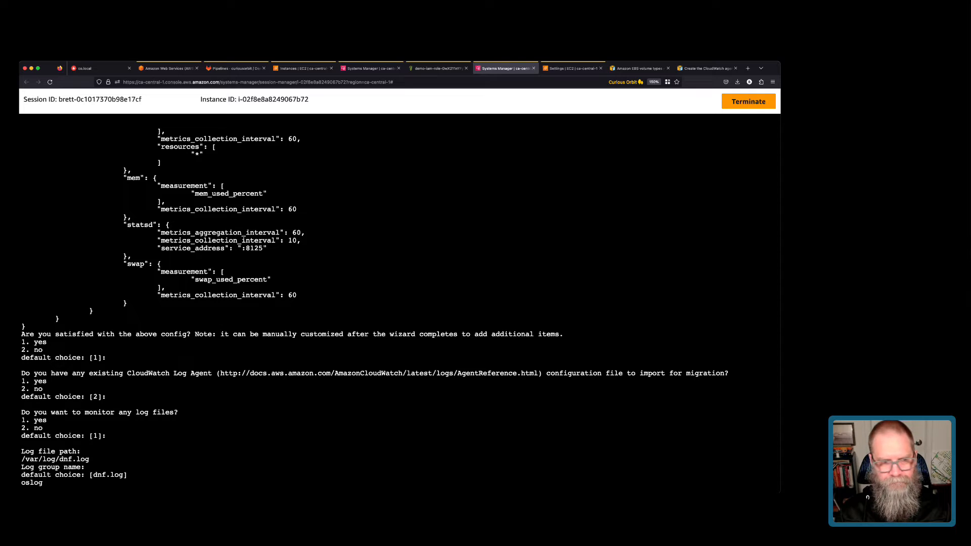
pyautogui.press('Return')
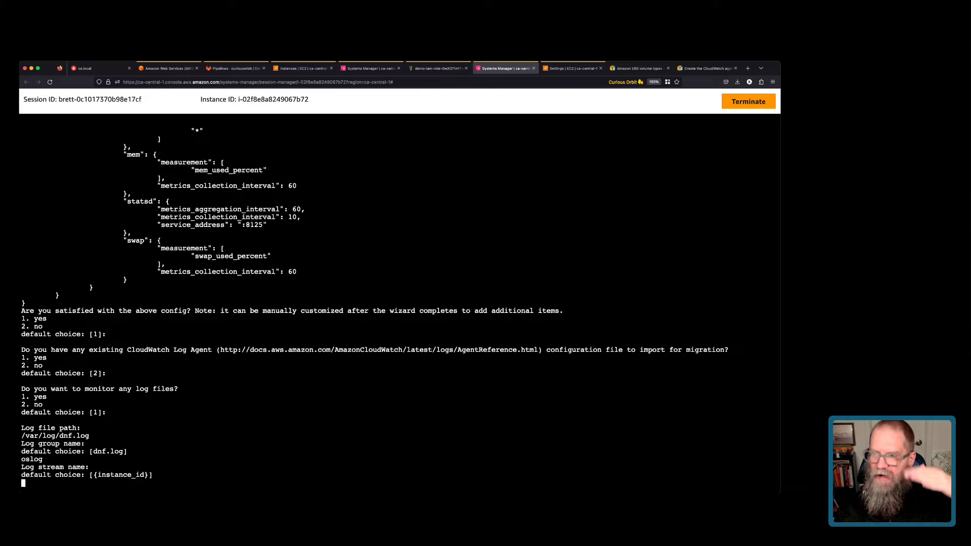
pyautogui.press('Return')
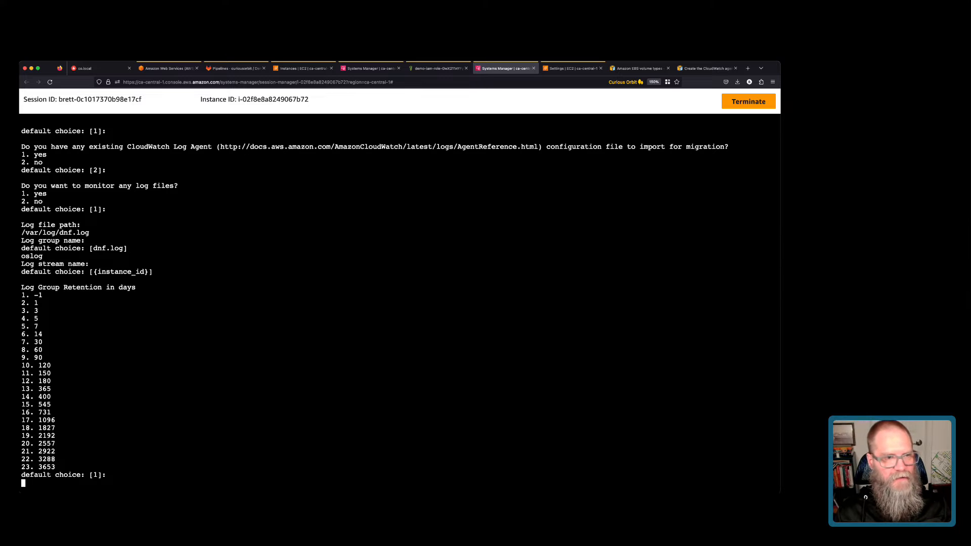
pyautogui.press('Return')
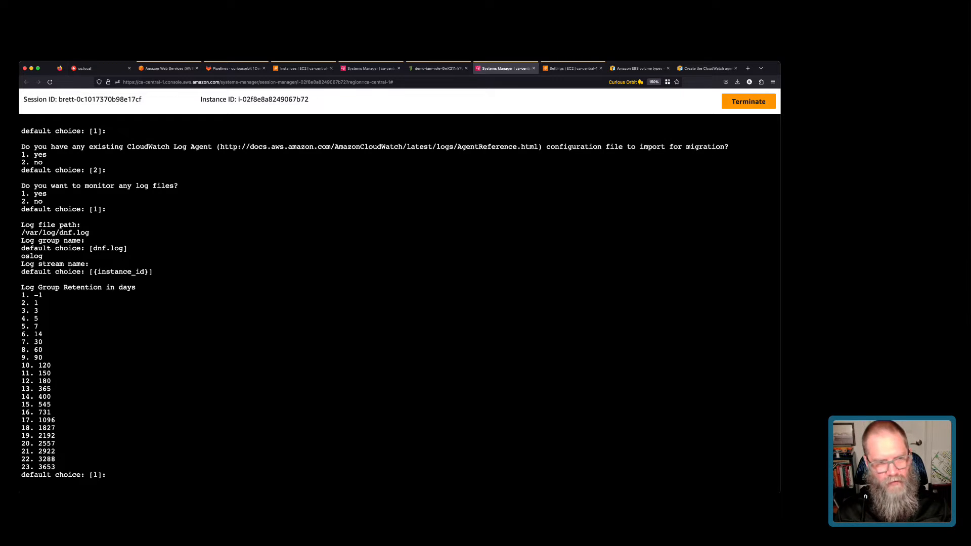
pyautogui.write('13')
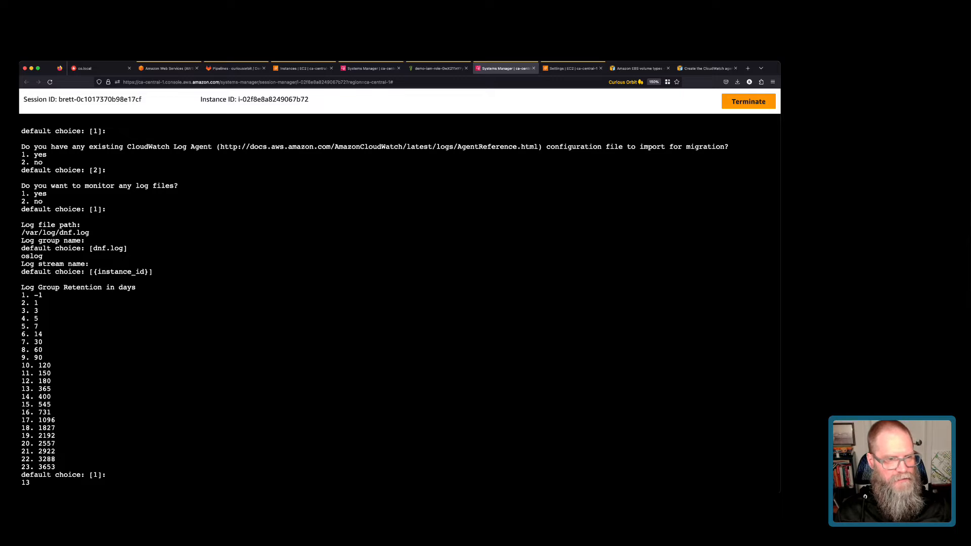
pyautogui.press('Return')
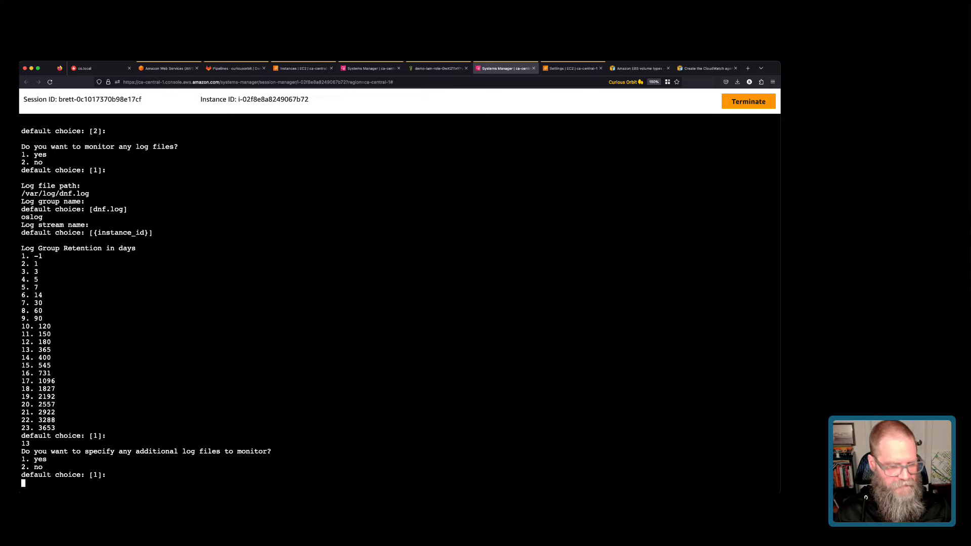
# Answer 2 (no) to monitoring more log files and 2 (no) to collecting X-ray traces.
pyautogui.write('2')
pyautogui.press('Return')
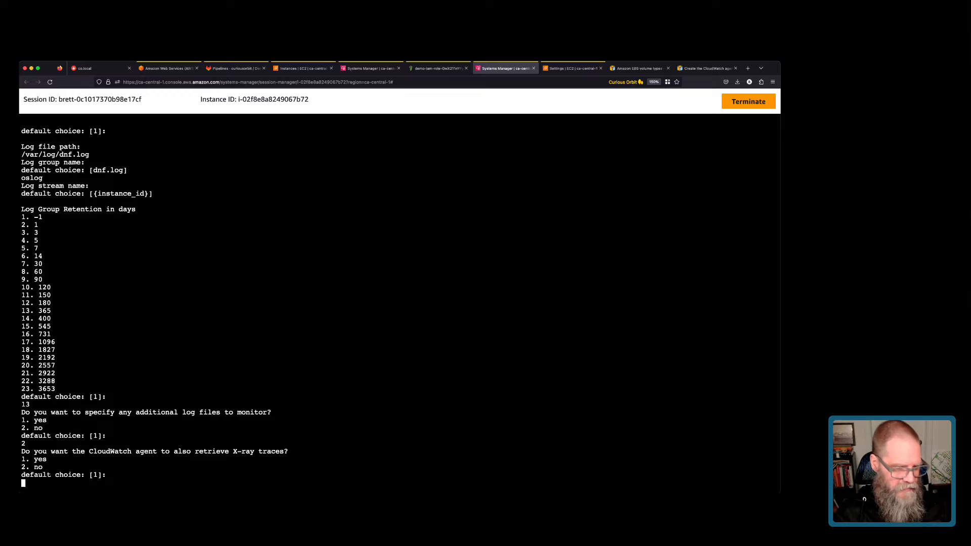
pyautogui.write('2')
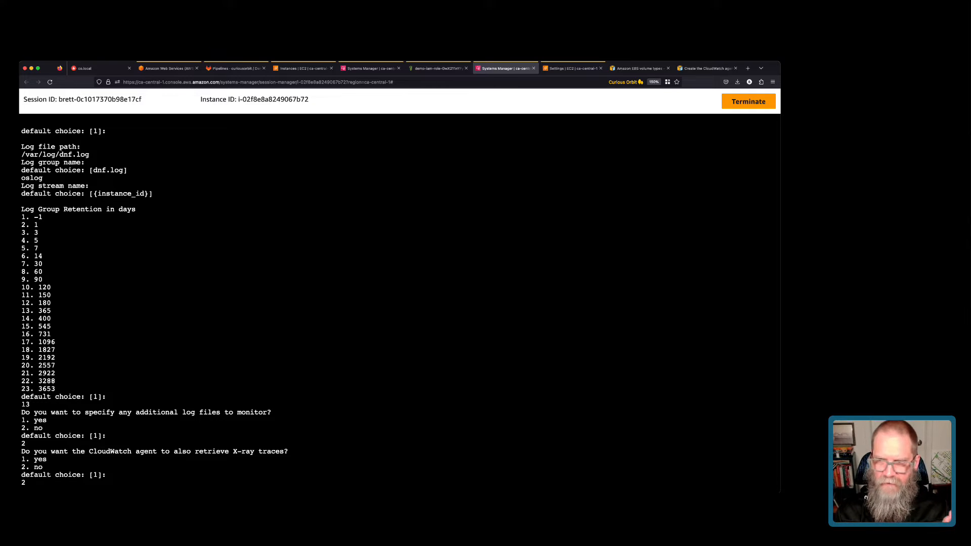
pyautogui.press('Return')
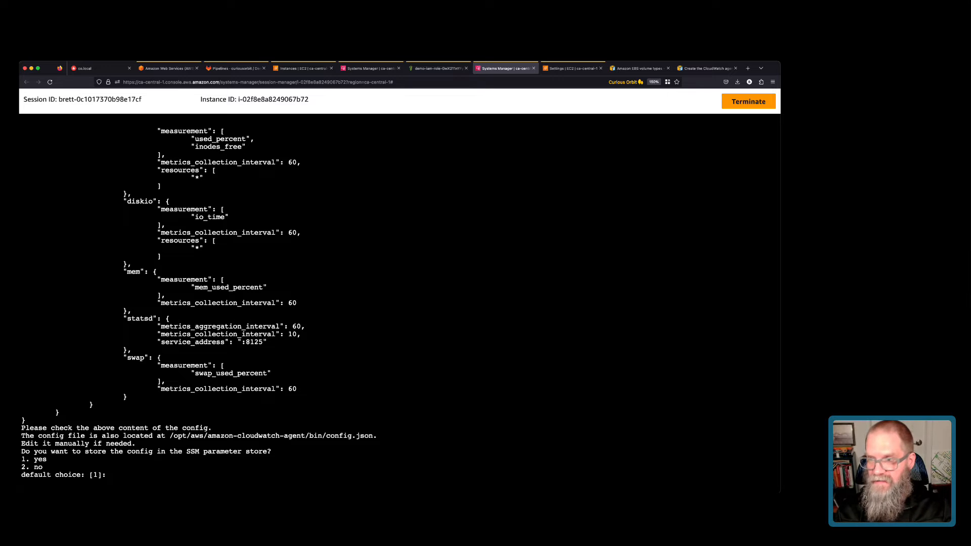
# Store the config in Parameter Store as AmazonCloudWatch-linux in ca-central-1 with the default credential.
pyautogui.write('1')
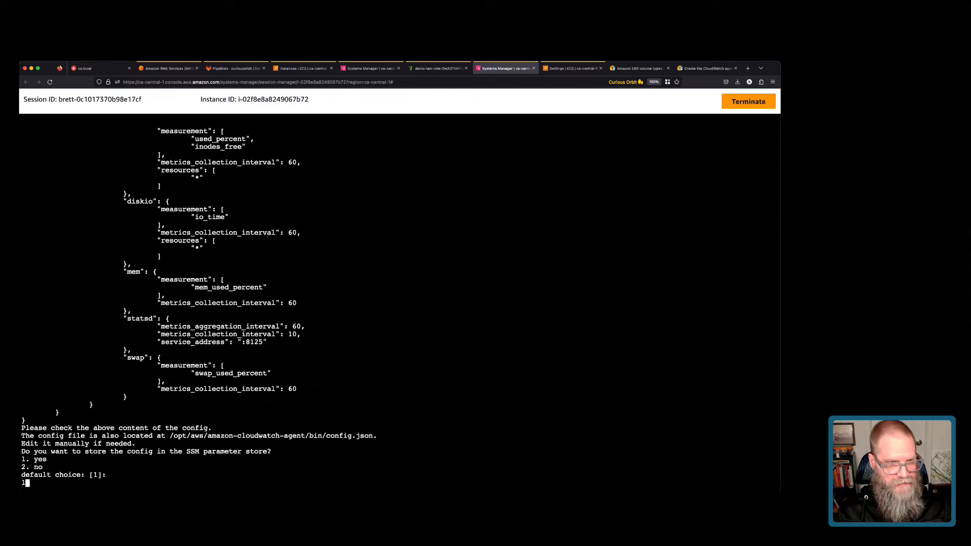
pyautogui.press('Return')
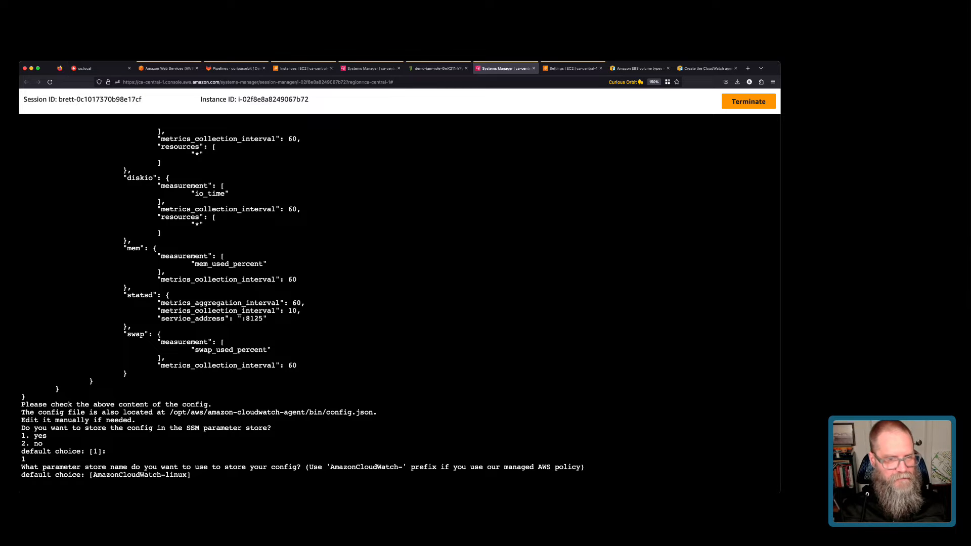
pyautogui.press('Return')
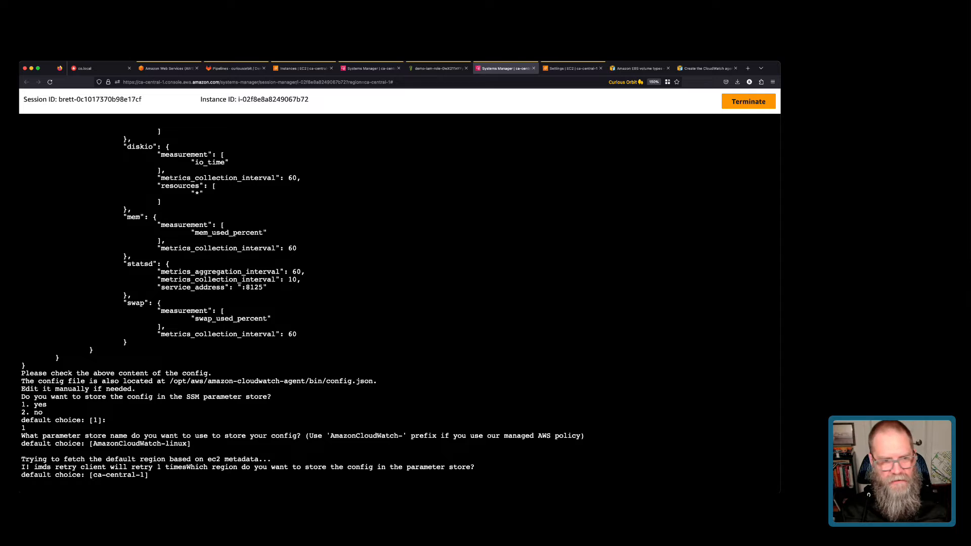
pyautogui.press('Return')
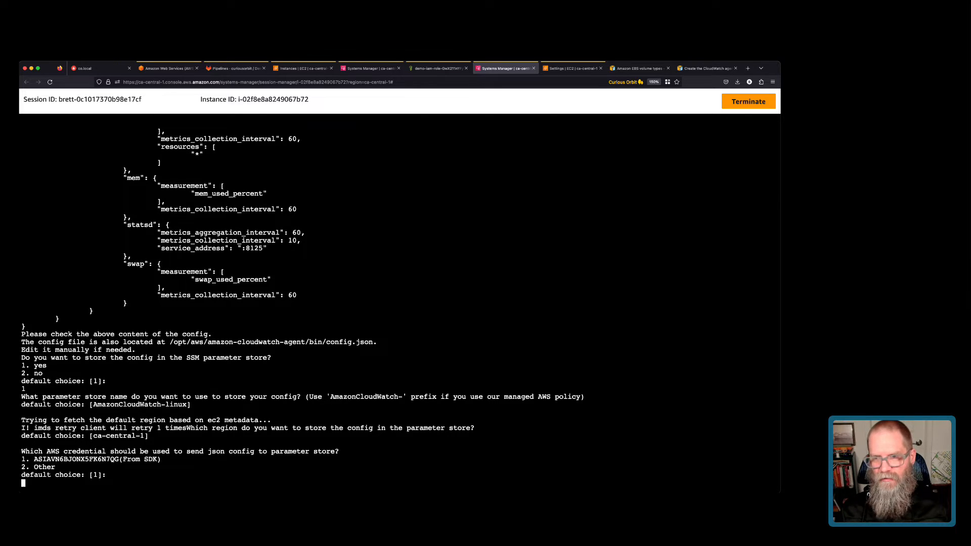
pyautogui.press('Return')
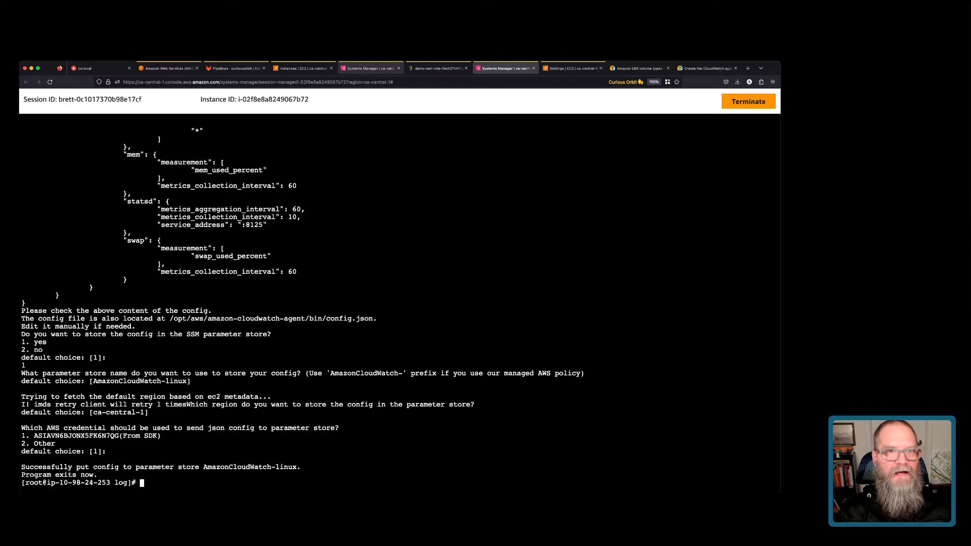
# Close the extra Systems Manager session tab and go back to Console Home.
pyautogui.click(371, 69)
pyautogui.click(398, 68)
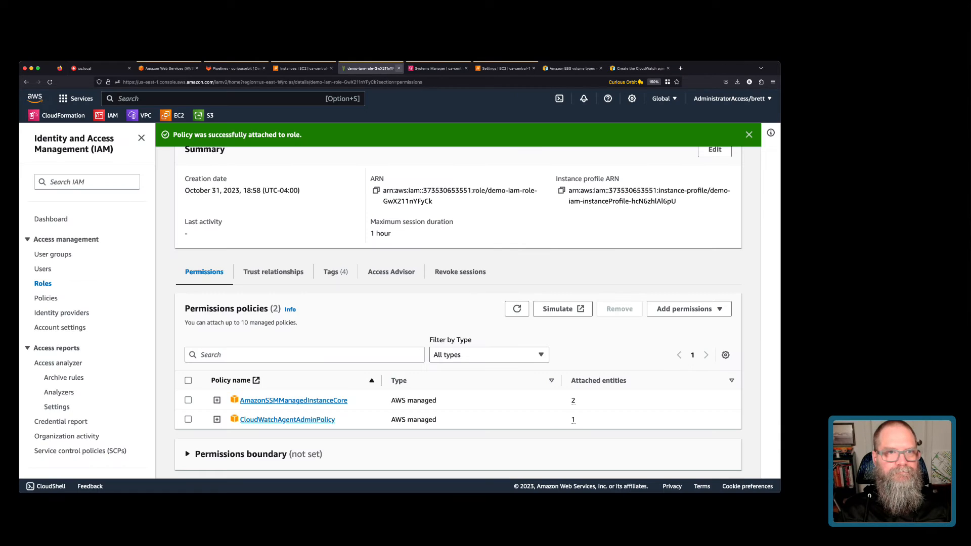
pyautogui.click(303, 69)
pyautogui.click(35, 98)
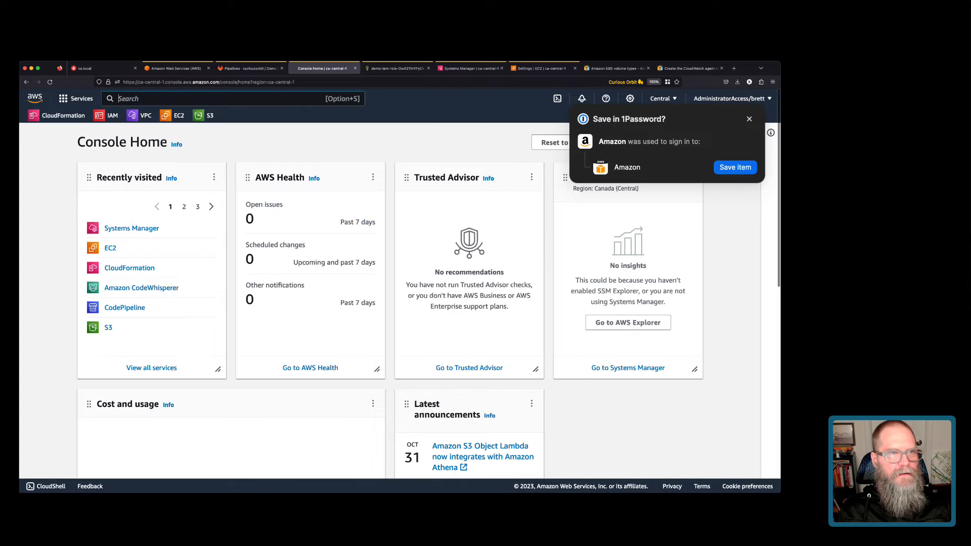
# Search 'ssm' to open Systems Manager and go to Parameter Store.
pyautogui.hotkey('alt', 's')
pyautogui.write('ssm')
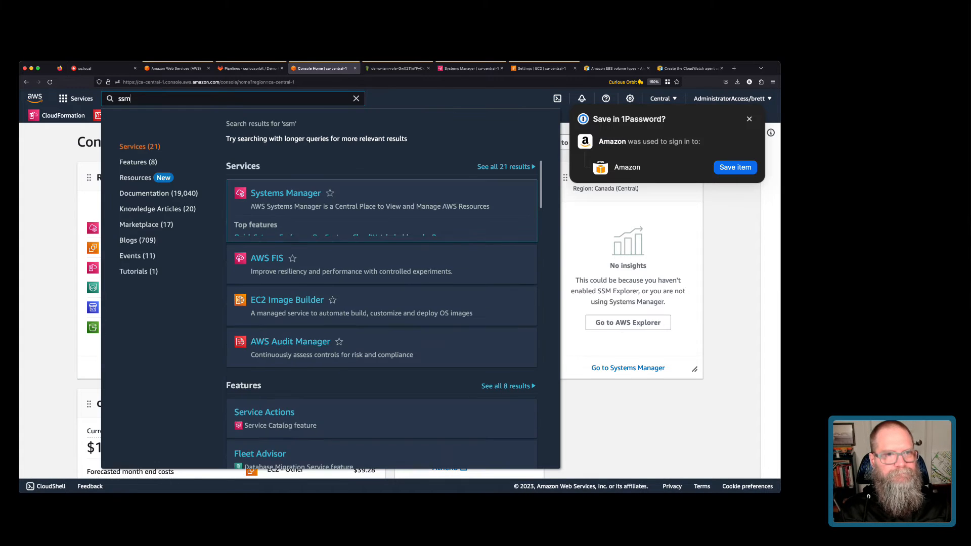
pyautogui.press('Return')
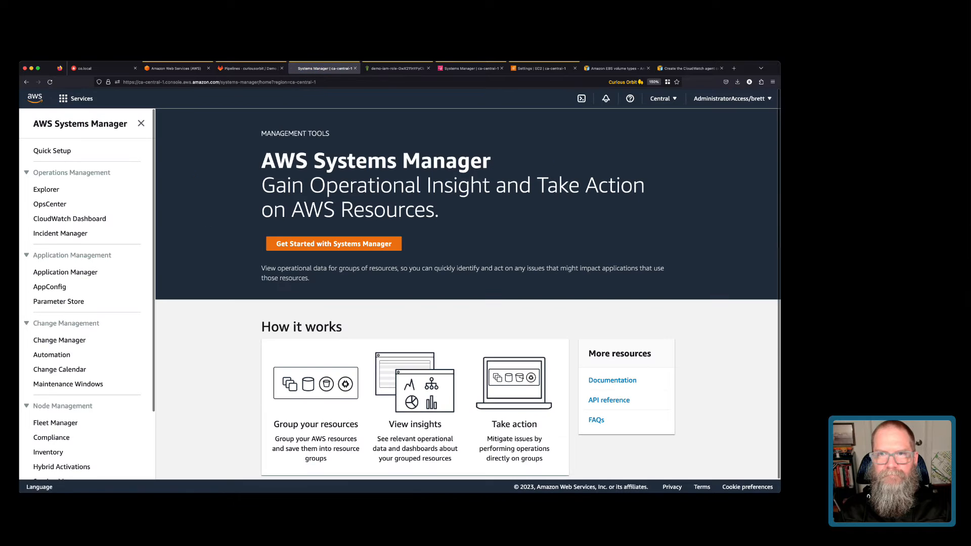
pyautogui.scroll(-1, 59, 303)
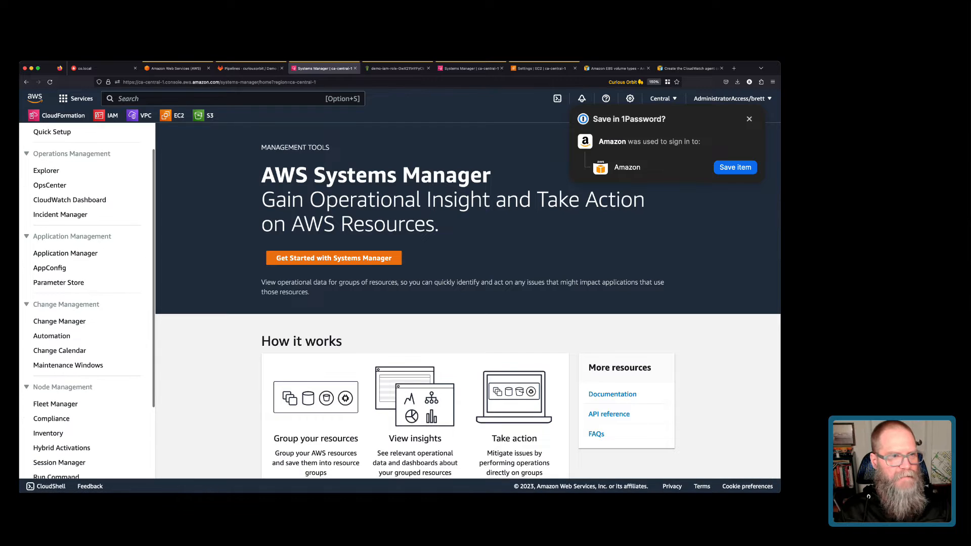
pyautogui.click(59, 282)
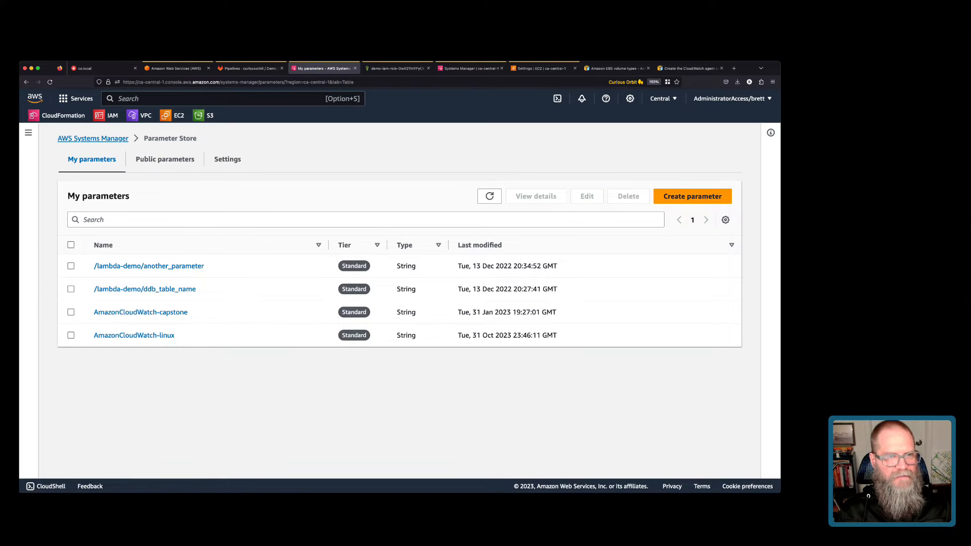
# Review the AmazonCloudWatch-linux parameter's JSON value, dismissing the 1Password prompt, then go to Run Command.
pyautogui.click(134, 335)
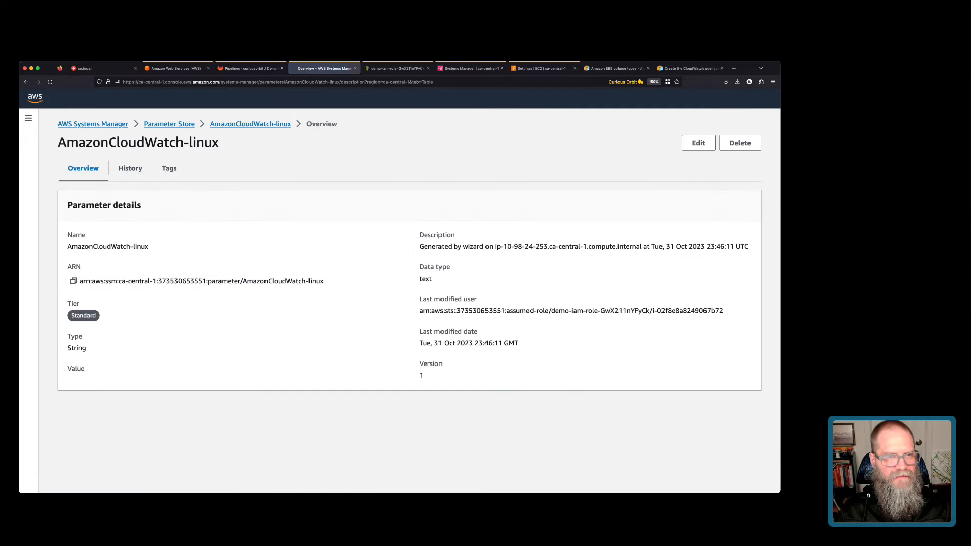
pyautogui.scroll(-3, 399, 301)
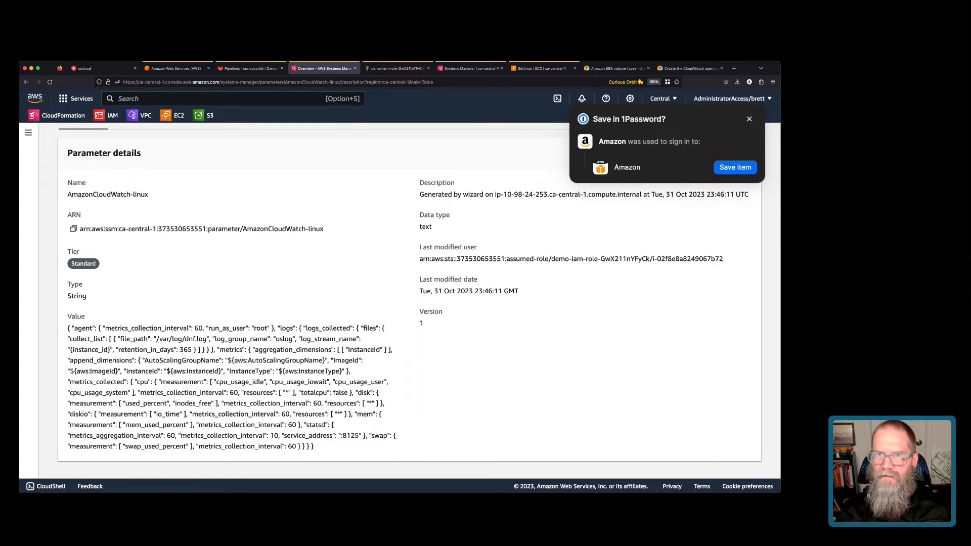
pyautogui.click(749, 119)
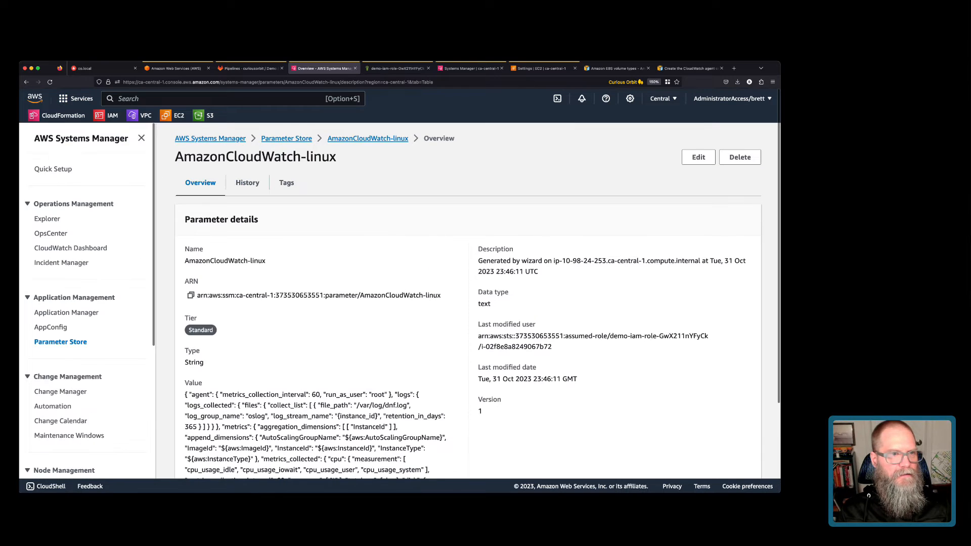
pyautogui.scroll(-5, 55, 371)
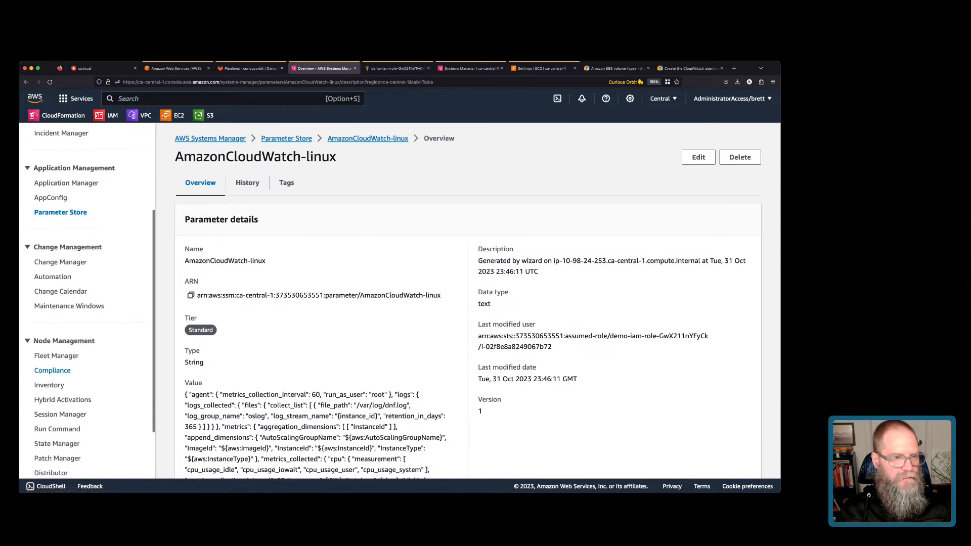
pyautogui.scroll(-4, 56, 372)
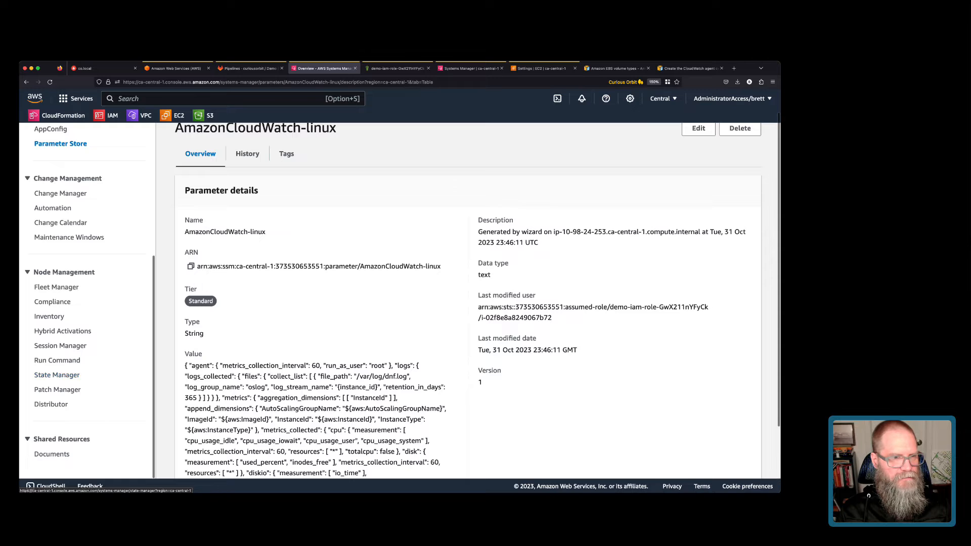
pyautogui.click(57, 360)
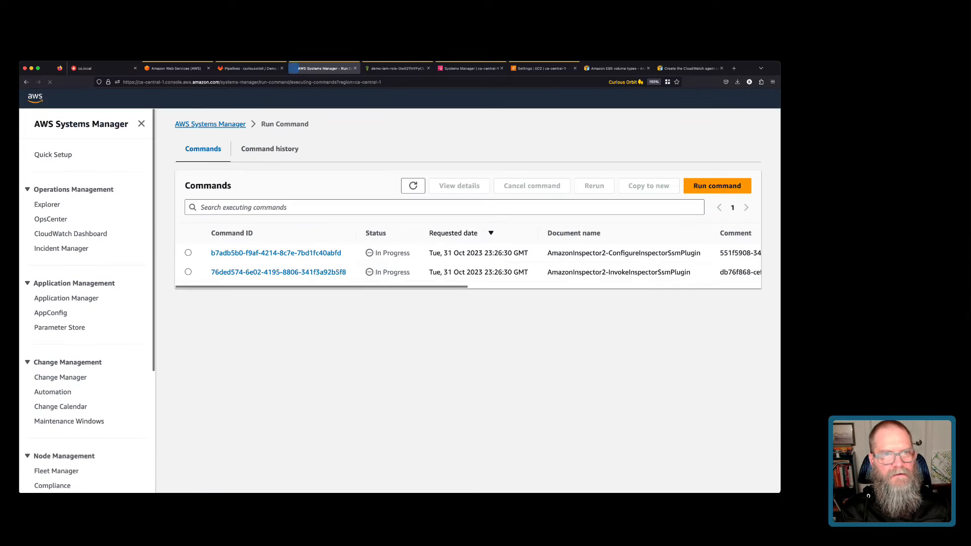
# Start a new Run Command, page to page 10 and choose the AmazonCloudWatch-ManageAgent document.
pyautogui.click(717, 200)
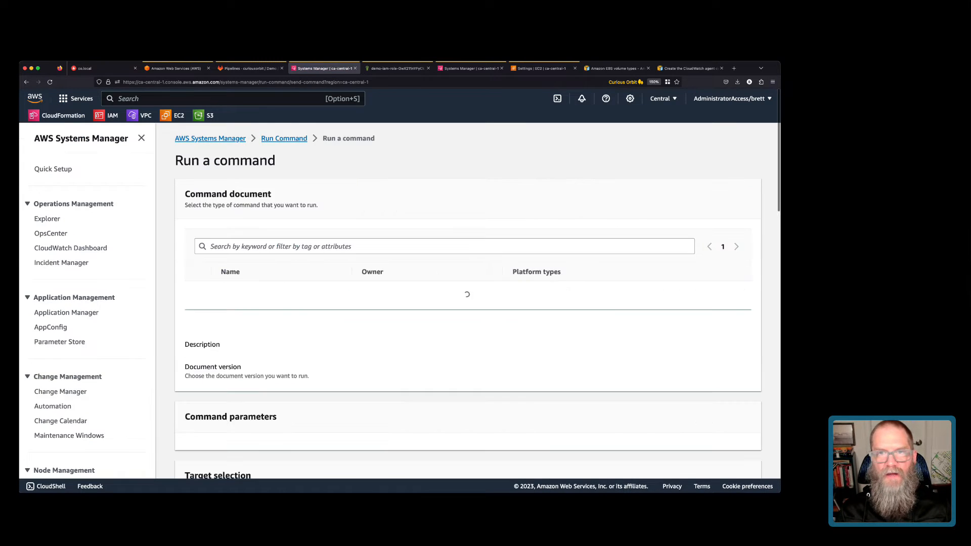
pyautogui.scroll(-2, 468, 298)
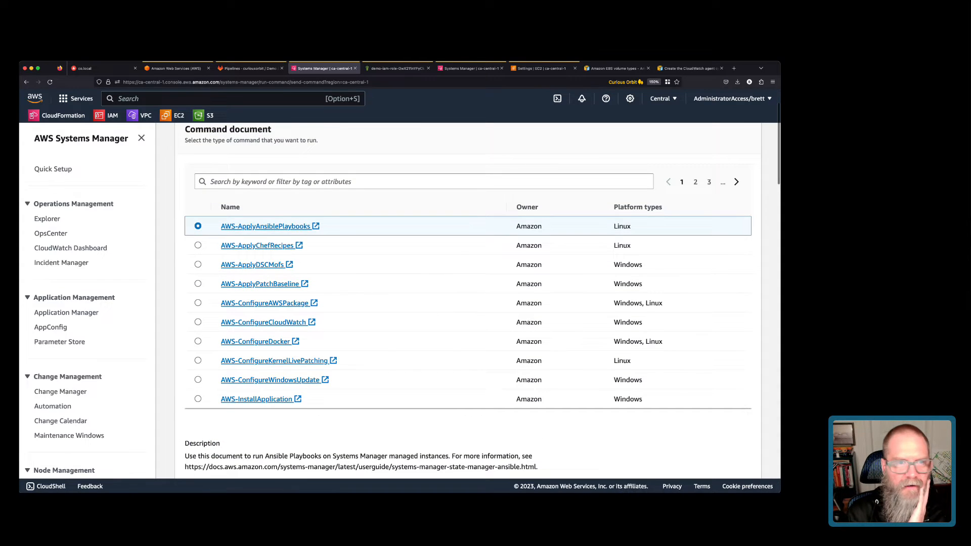
pyautogui.click(736, 182)
pyautogui.click(736, 182)
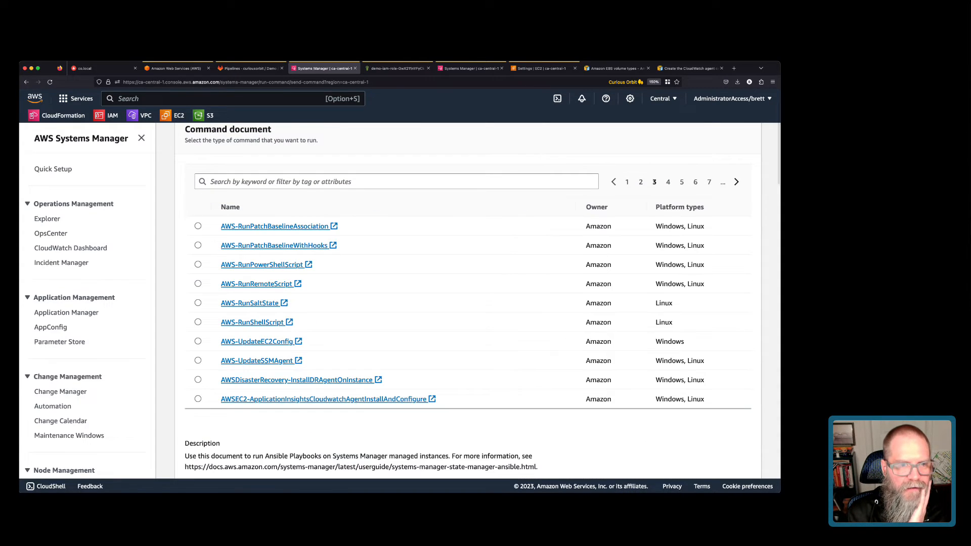
pyautogui.click(736, 182)
pyautogui.click(737, 182)
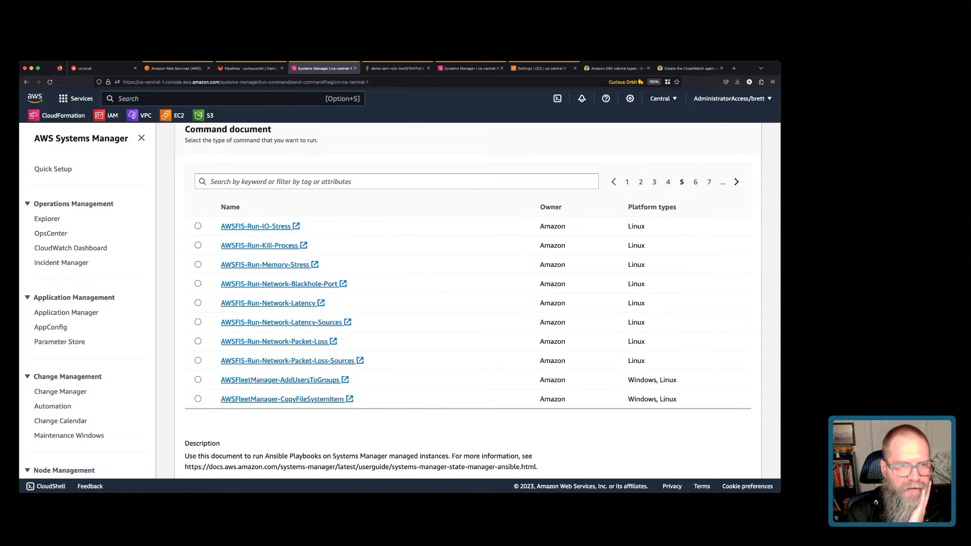
pyautogui.click(736, 182)
pyautogui.click(737, 182)
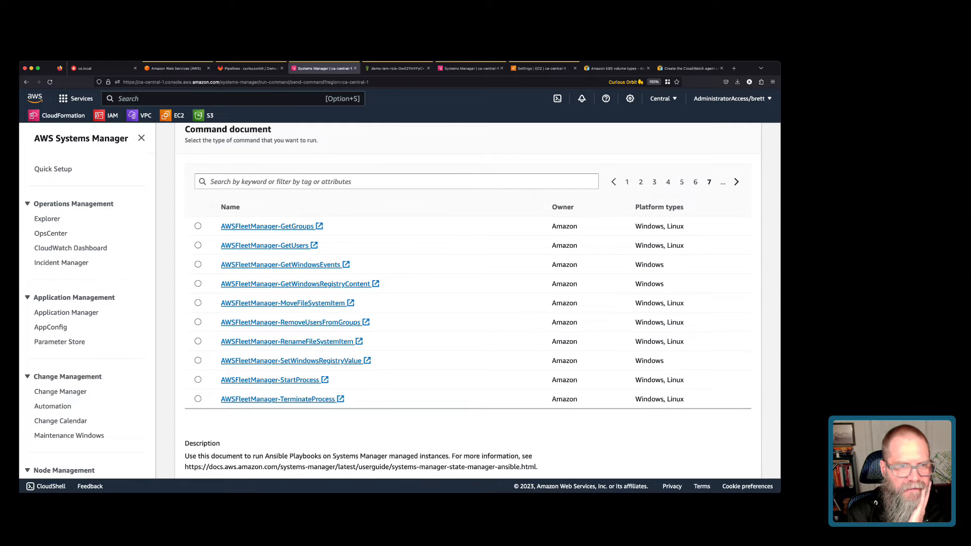
pyautogui.click(736, 182)
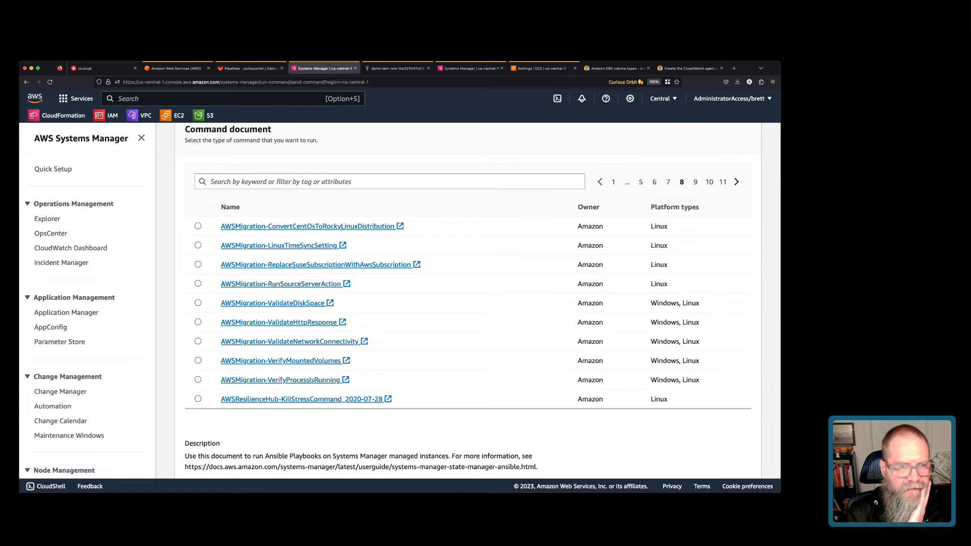
pyautogui.click(737, 182)
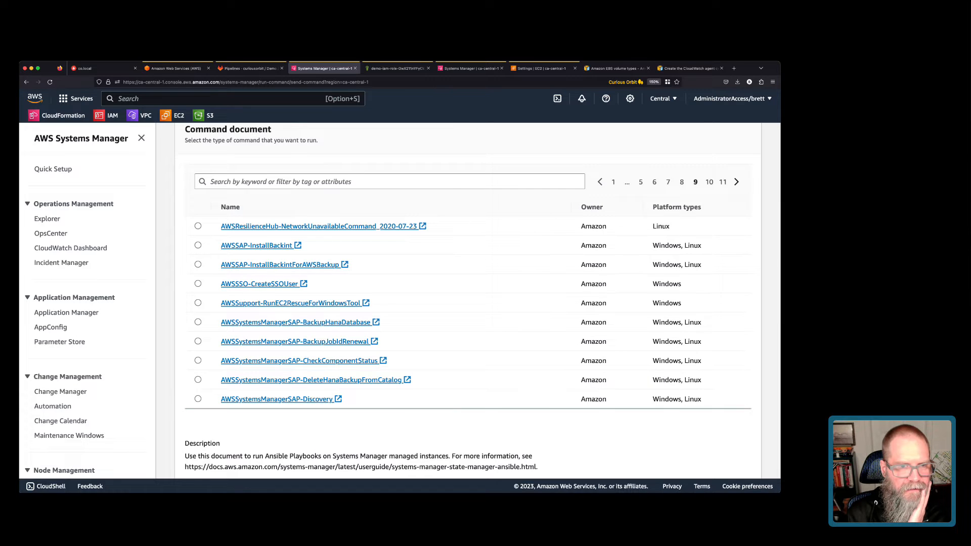
pyautogui.click(736, 182)
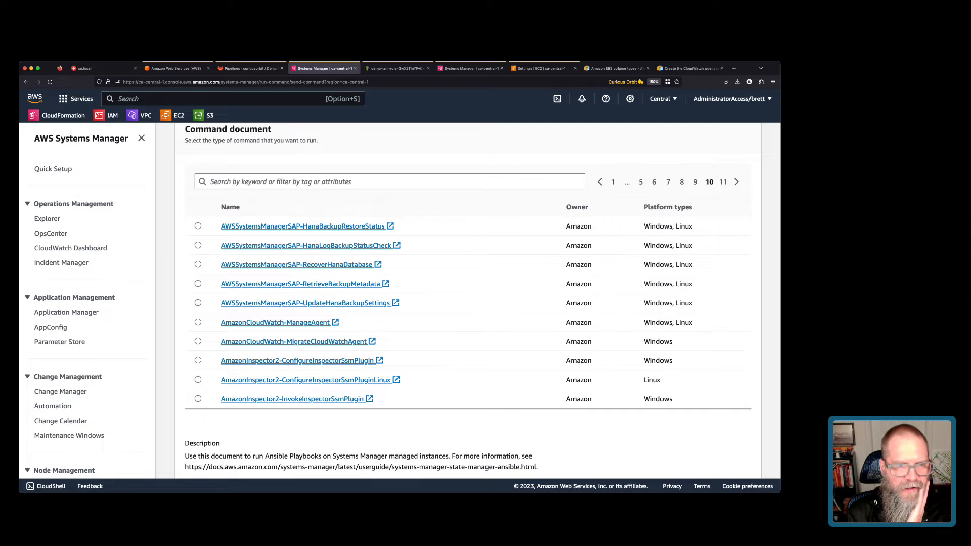
pyautogui.click(197, 322)
# Enter AmazonCloudWatch-linux as the optional configuration location for the agent command.
pyautogui.scroll(-6, 468, 301)
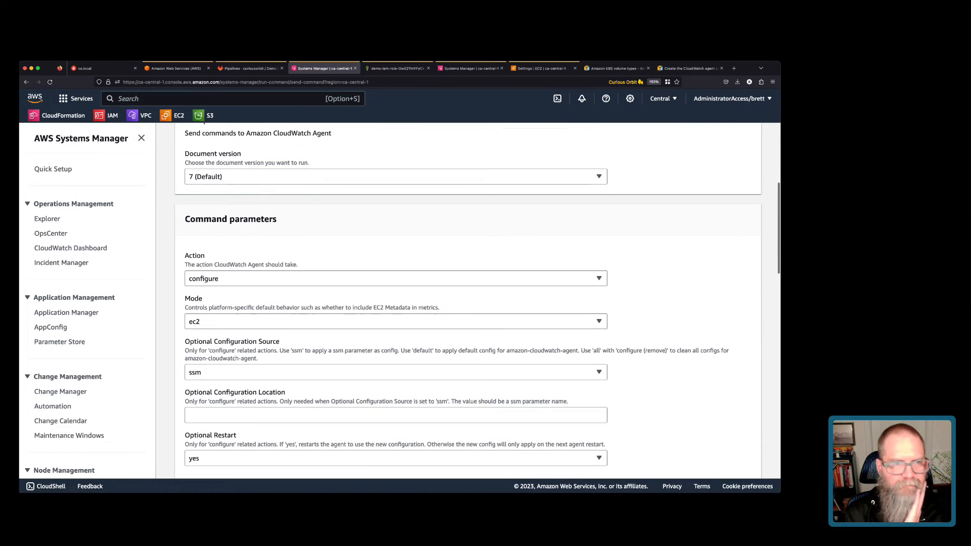
pyautogui.scroll(-1, 467, 300)
pyautogui.click(395, 382)
pyautogui.write('A')
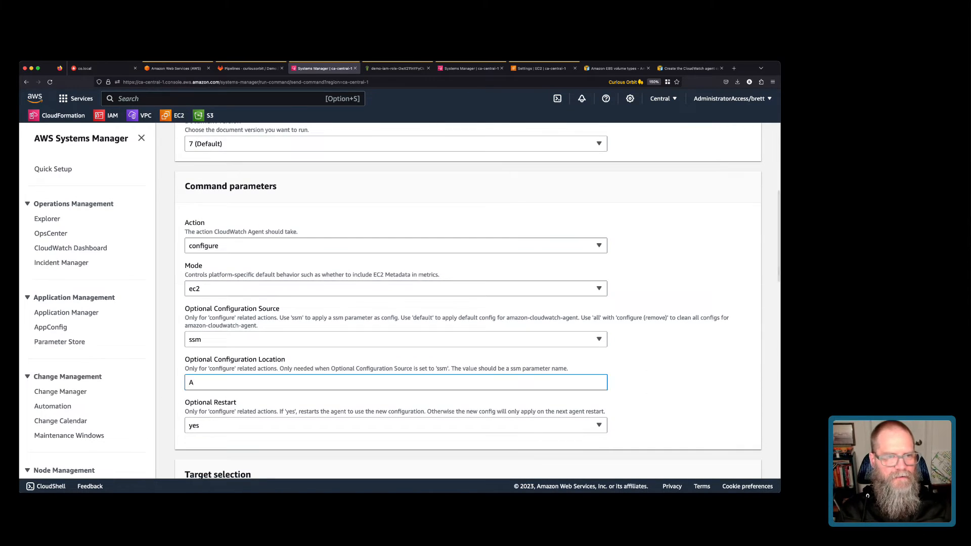
pyautogui.write('mazonCloudWatch')
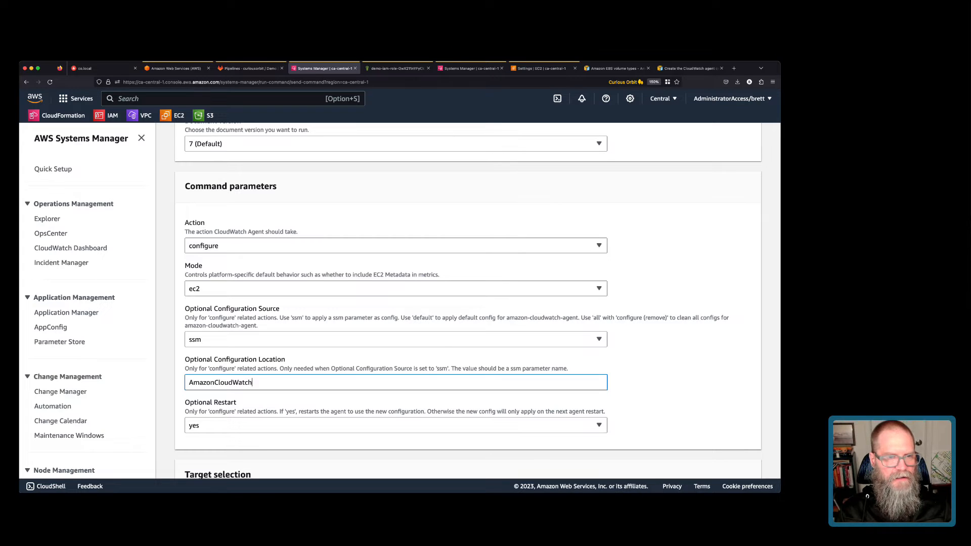
pyautogui.write('-linux')
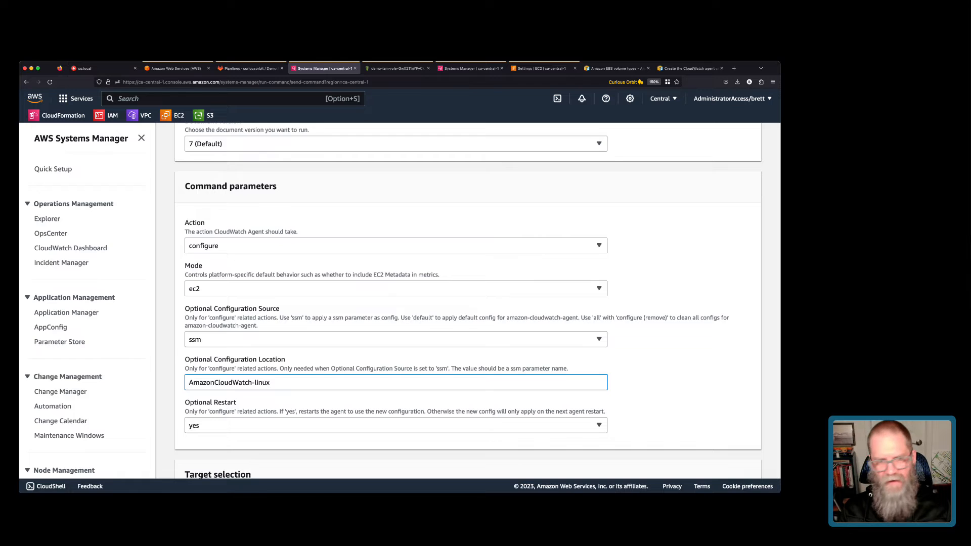
# Target the ami-builder instance manually and run the CloudWatch agent configure command.
pyautogui.scroll(-3, 467, 300)
pyautogui.scroll(-3, 468, 301)
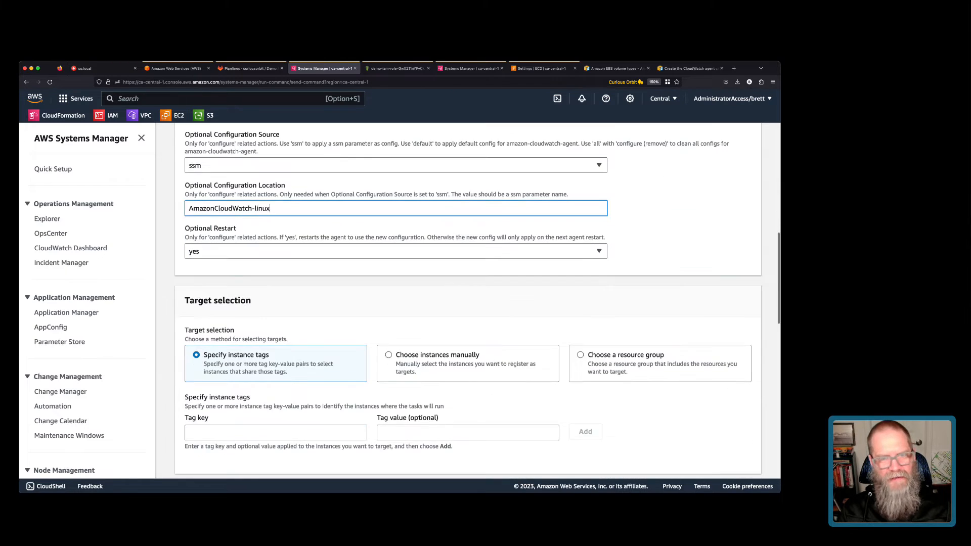
pyautogui.click(389, 355)
pyautogui.scroll(-4, 468, 301)
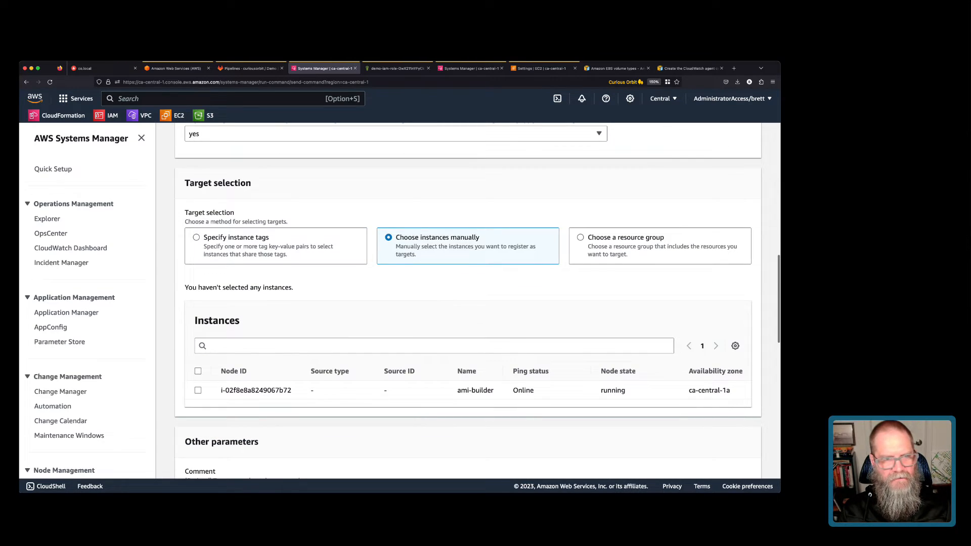
pyautogui.click(198, 390)
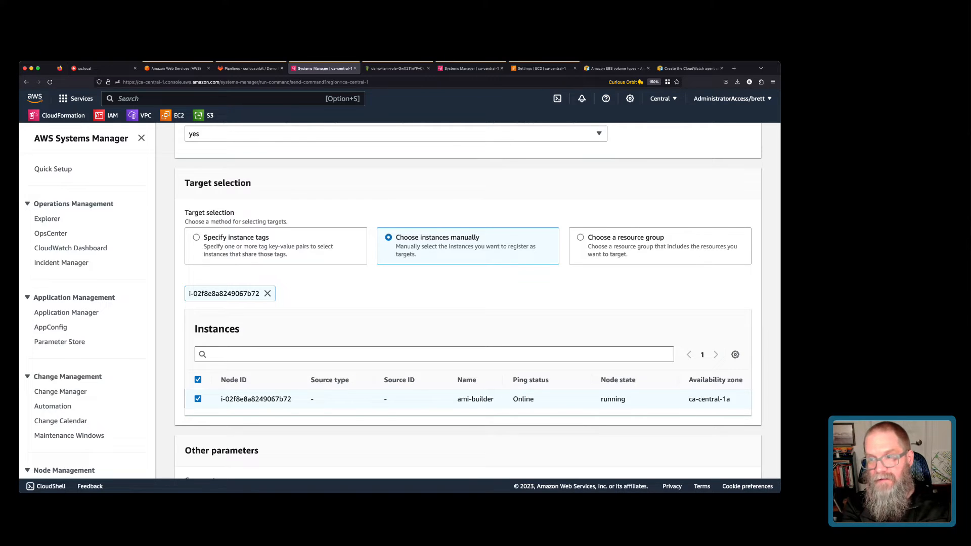
pyautogui.scroll(-15, 467, 303)
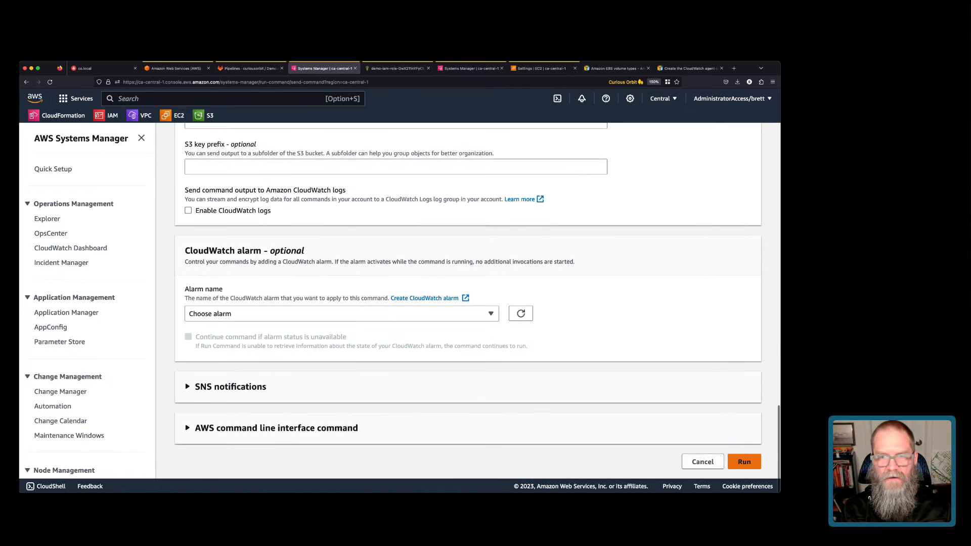
pyautogui.click(743, 448)
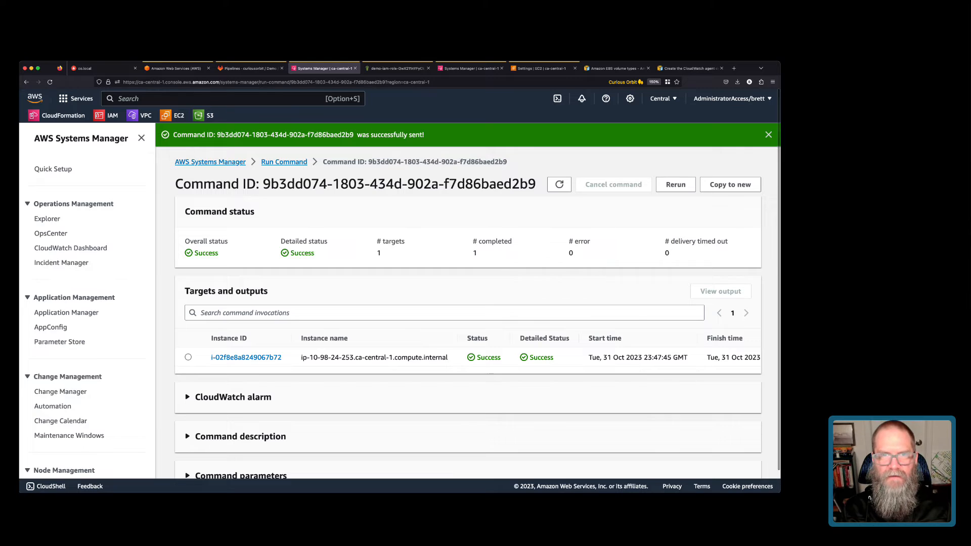
# Find the section on verifying the agent is running in the CloudWatch agent troubleshooting guide.
pyautogui.click(690, 68)
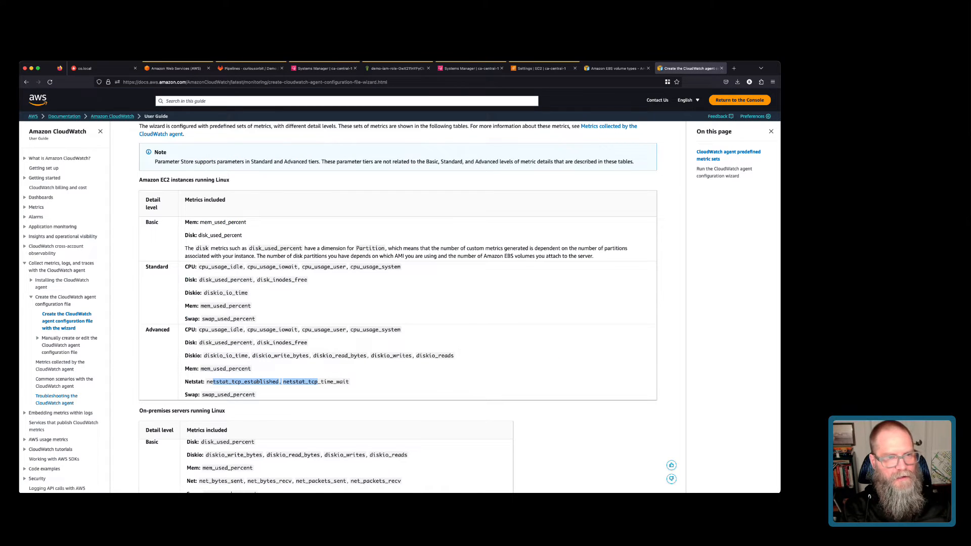
pyautogui.click(56, 399)
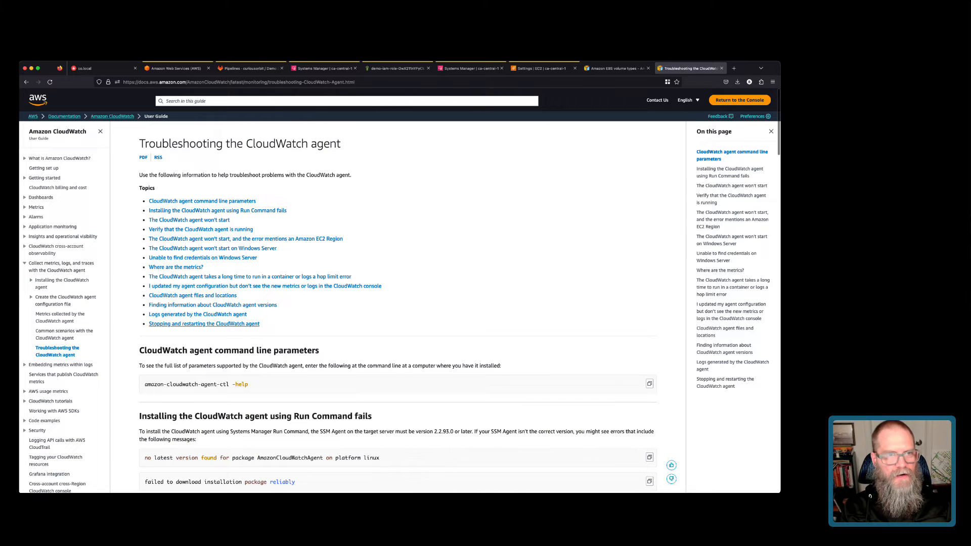
pyautogui.click(192, 229)
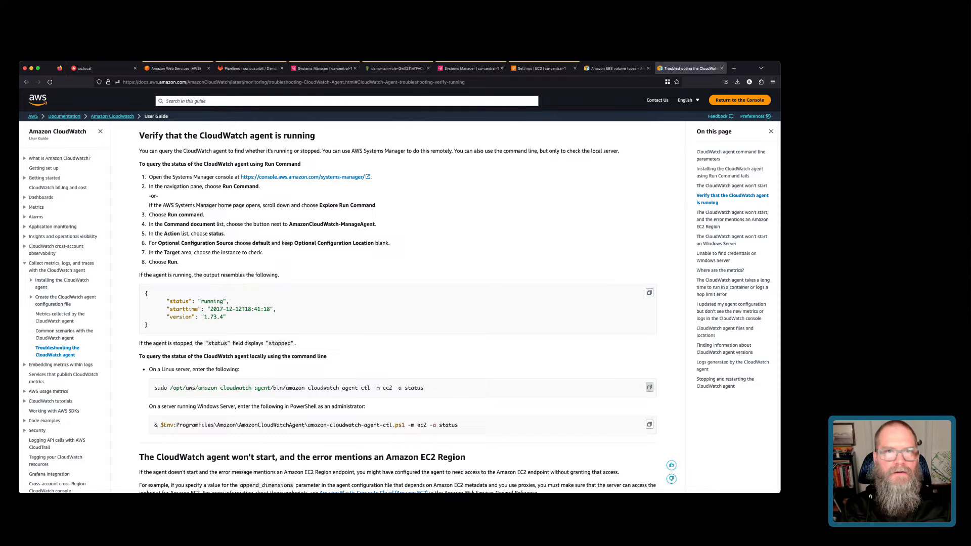
# Run the agent status command in the instance terminal, then search the console for 'cloudwatch'.
pyautogui.click(470, 68)
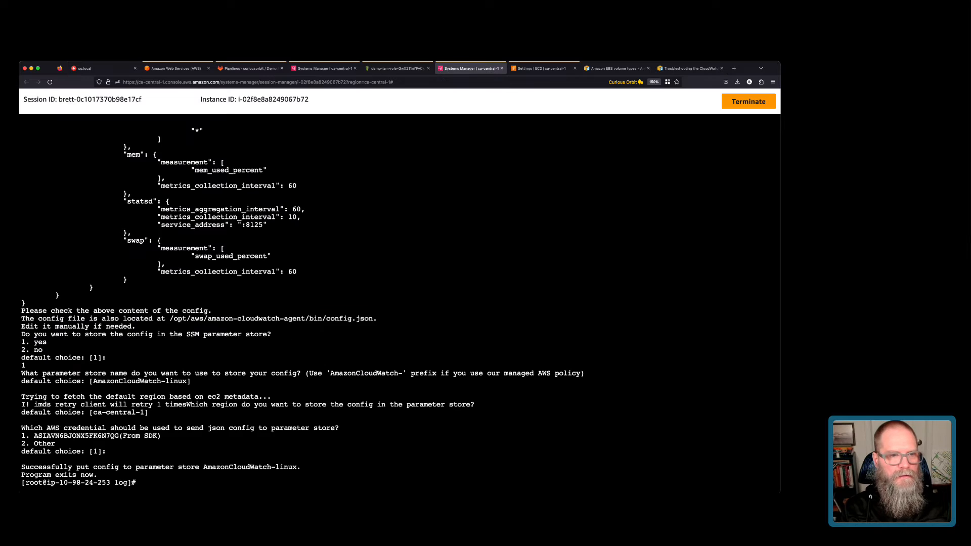
pyautogui.write('sudo /opt/aws/amazon-cloudwatch-agent/bin/amazon-cloudwatch-agent-ctl -m ec2 -a status')
pyautogui.press('Return')
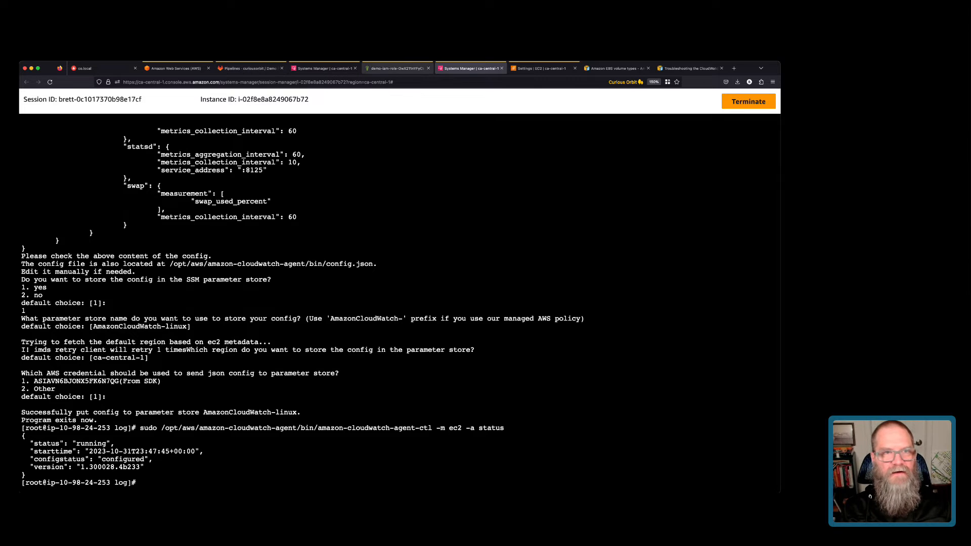
pyautogui.click(396, 68)
pyautogui.write('cloudwatch')
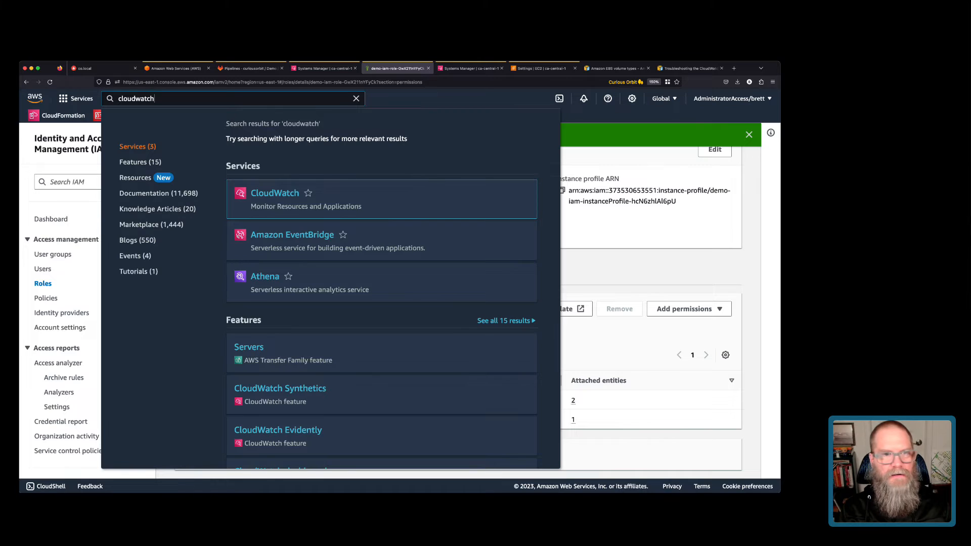
# Open CloudWatch and go to Metrics > All metrics.
pyautogui.press('Return')
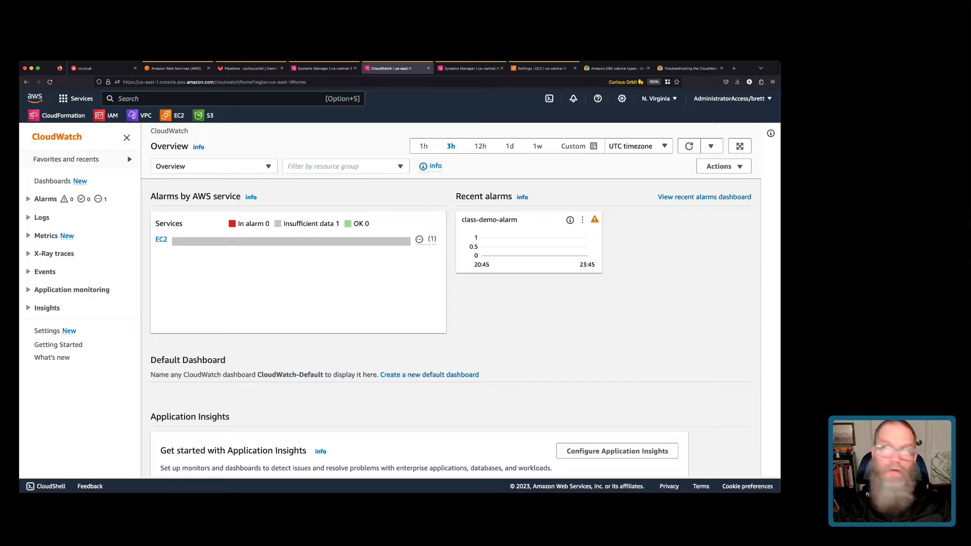
pyautogui.click(41, 217)
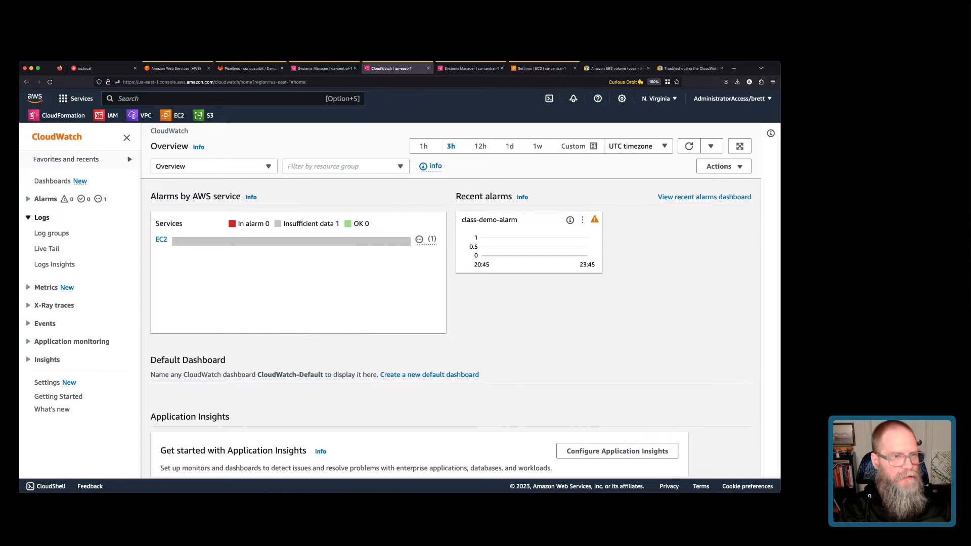
pyautogui.click(46, 287)
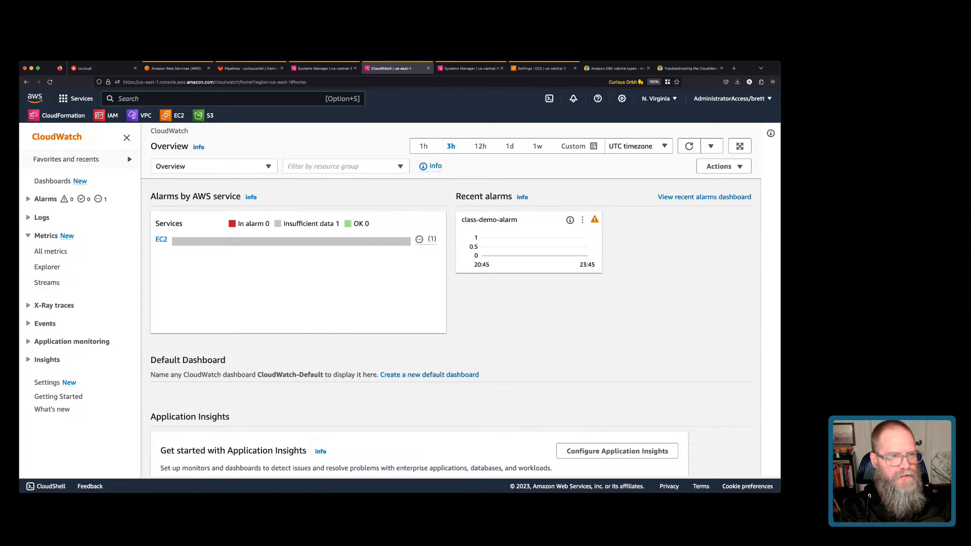
pyautogui.click(51, 252)
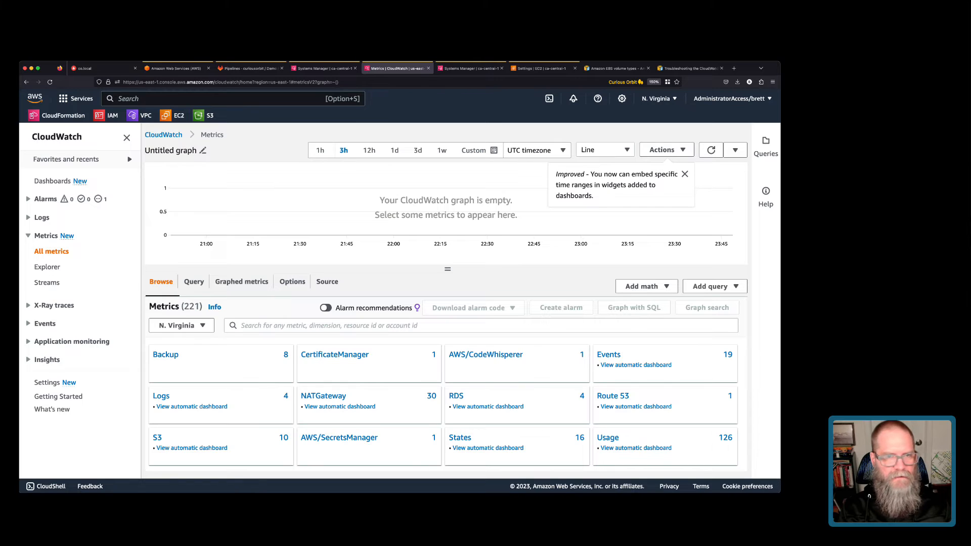
# Switch the region to Canada (Central) and review its 1,008 metrics, including EC2 and SSM.
pyautogui.click(659, 99)
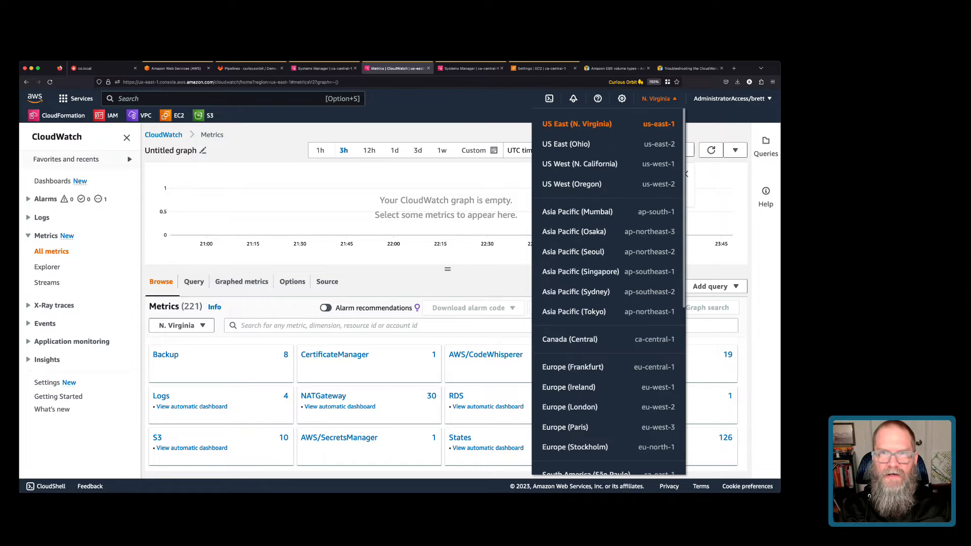
pyautogui.click(569, 339)
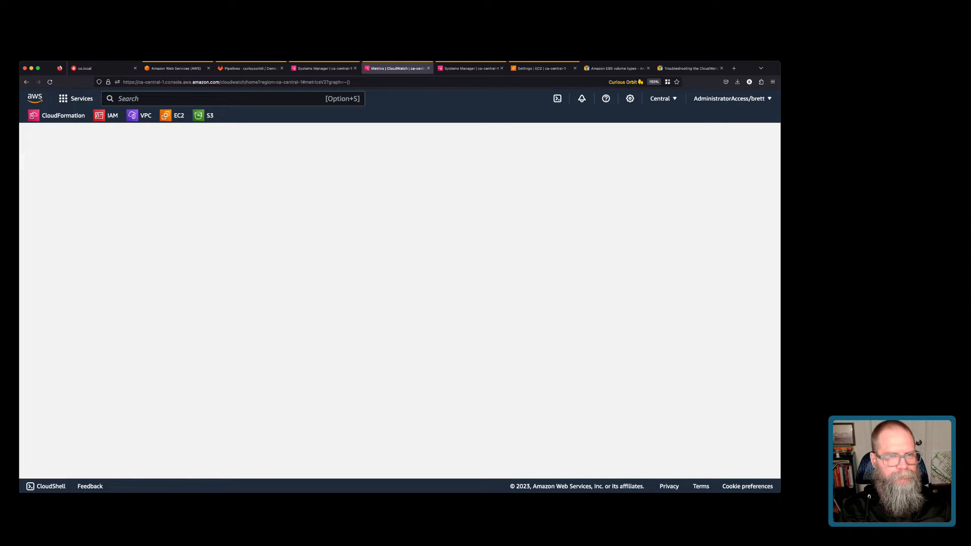
pyautogui.scroll(-2, 445, 384)
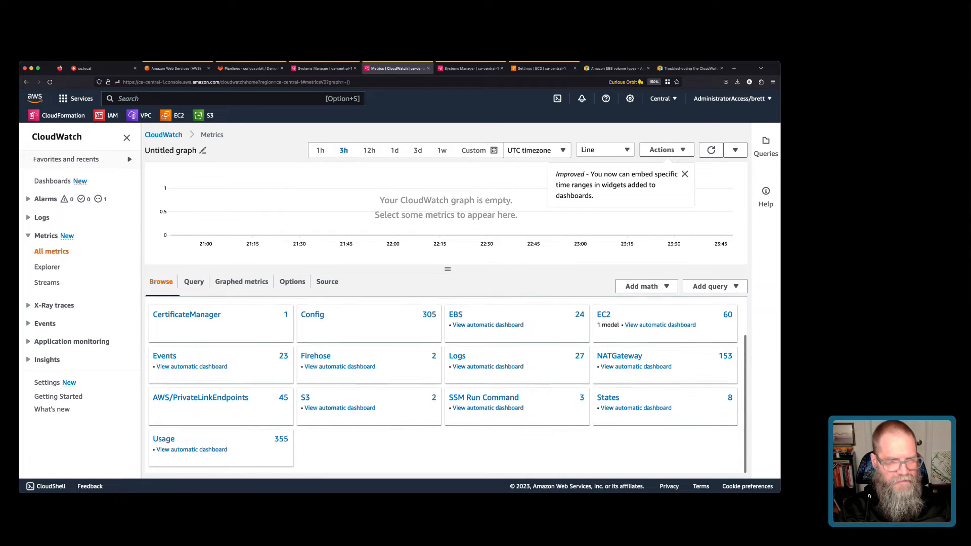
pyautogui.scroll(2, 445, 384)
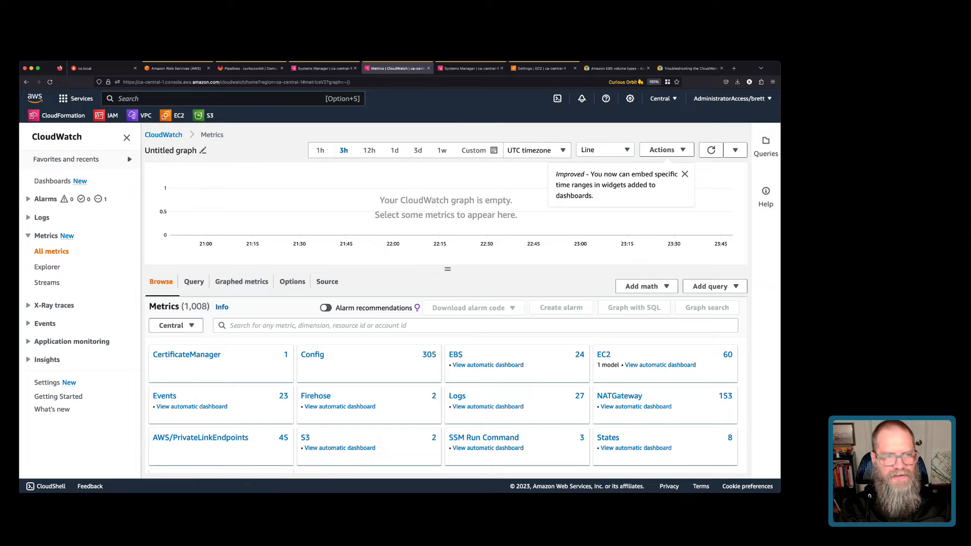
pyautogui.click(41, 217)
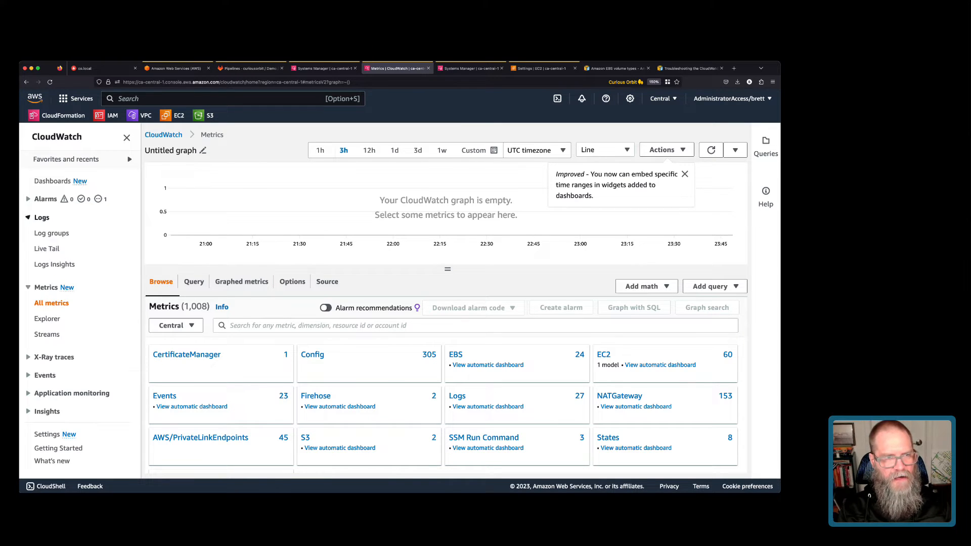
# Open the oslog log group, pointing out its Never expire retention.
pyautogui.click(52, 233)
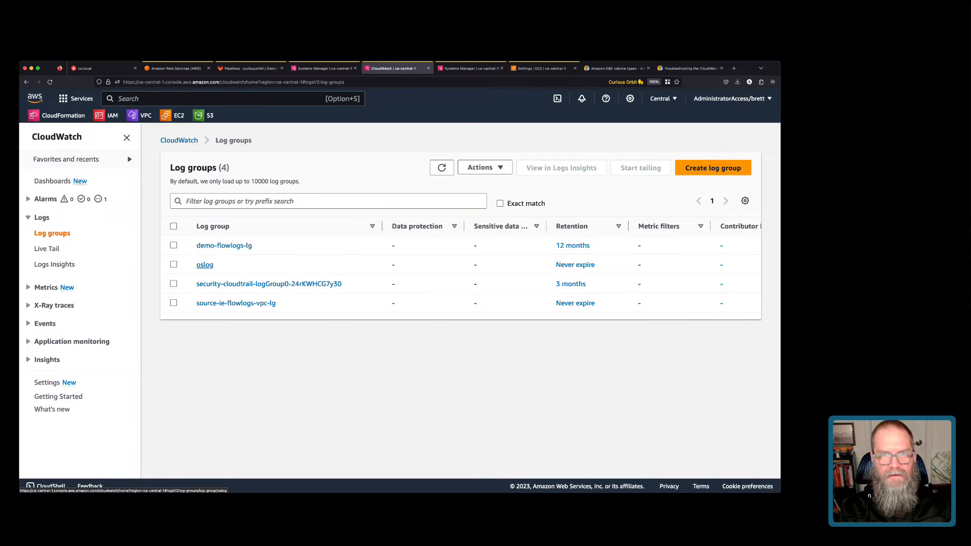
pyautogui.moveTo(554, 265); pyautogui.dragTo(597, 265)
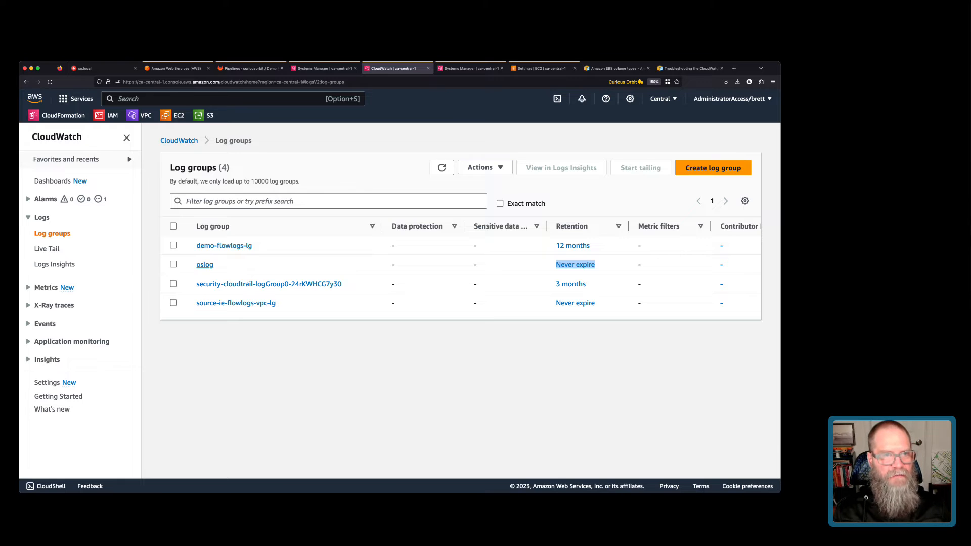
pyautogui.click(205, 265)
# Open the instance's log stream and scroll through its dnf and imagebuilder DEBUG events.
pyautogui.scroll(-2, 205, 265)
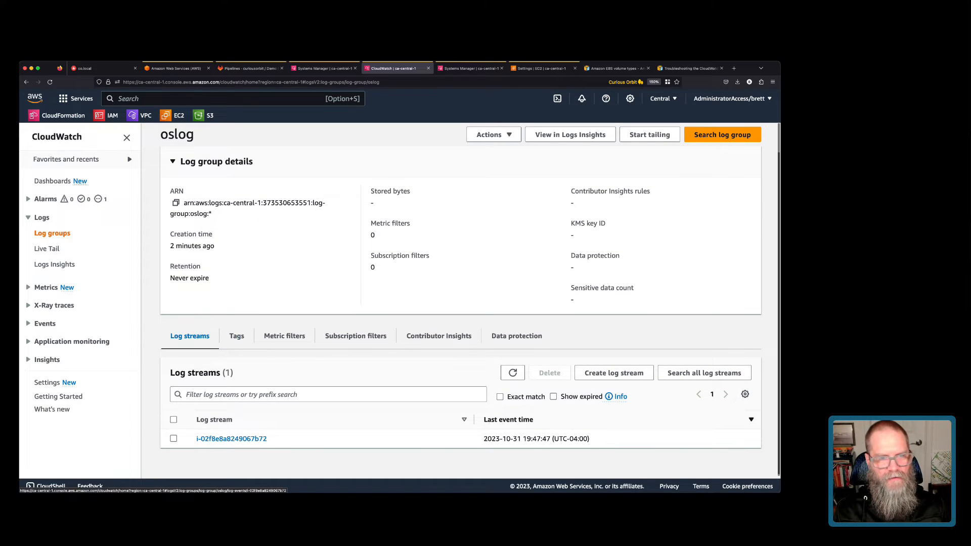
pyautogui.click(231, 438)
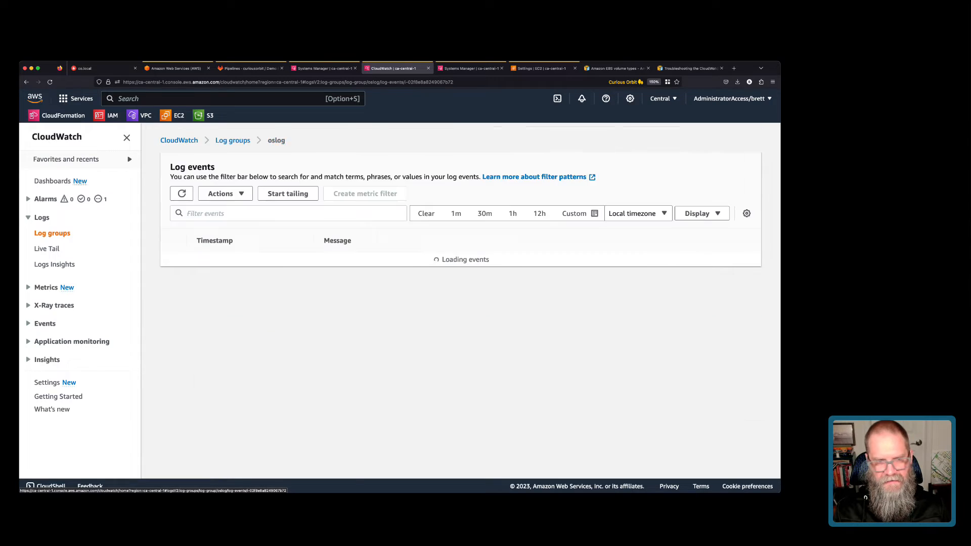
pyautogui.scroll(15, 460, 298)
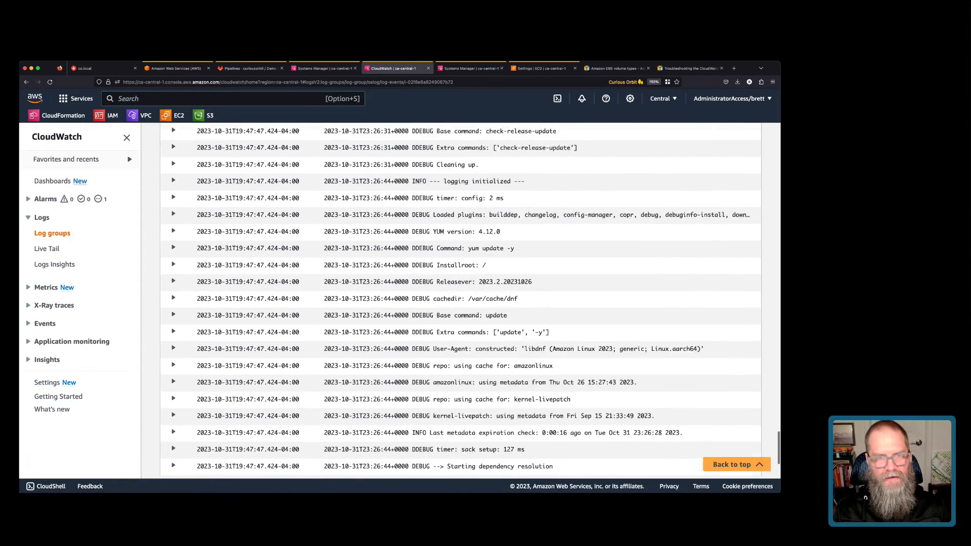
pyautogui.scroll(15, 460, 299)
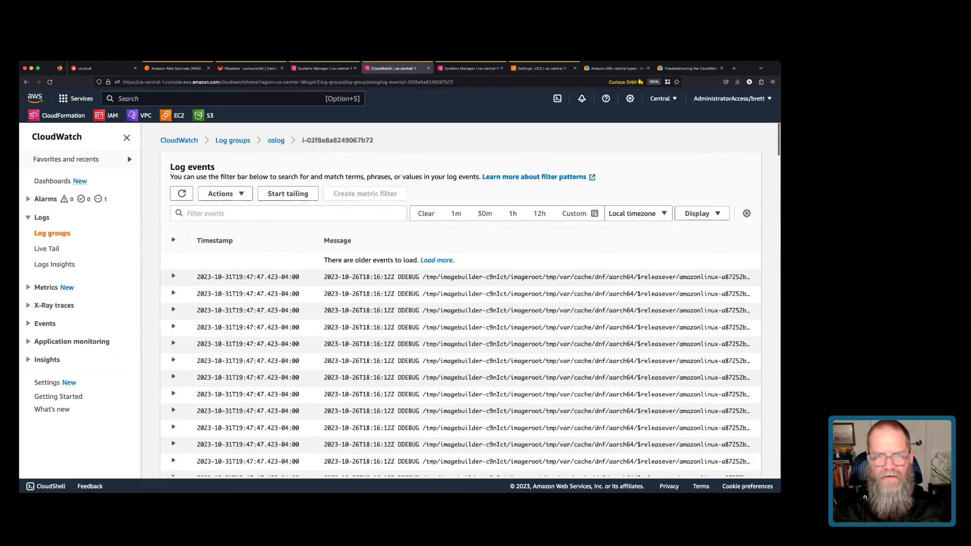
pyautogui.scroll(-15, 461, 299)
pyautogui.scroll(-10, 460, 299)
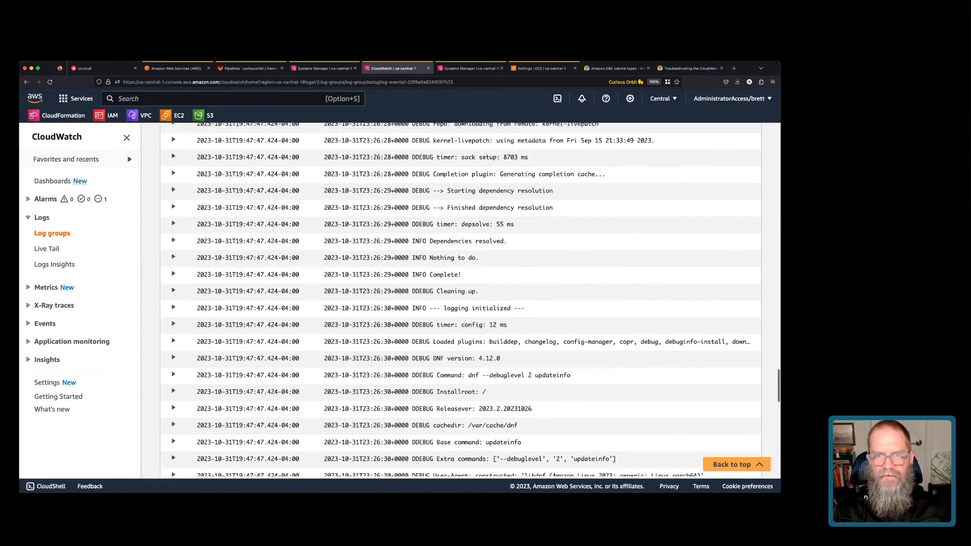
pyautogui.scroll(-15, 460, 298)
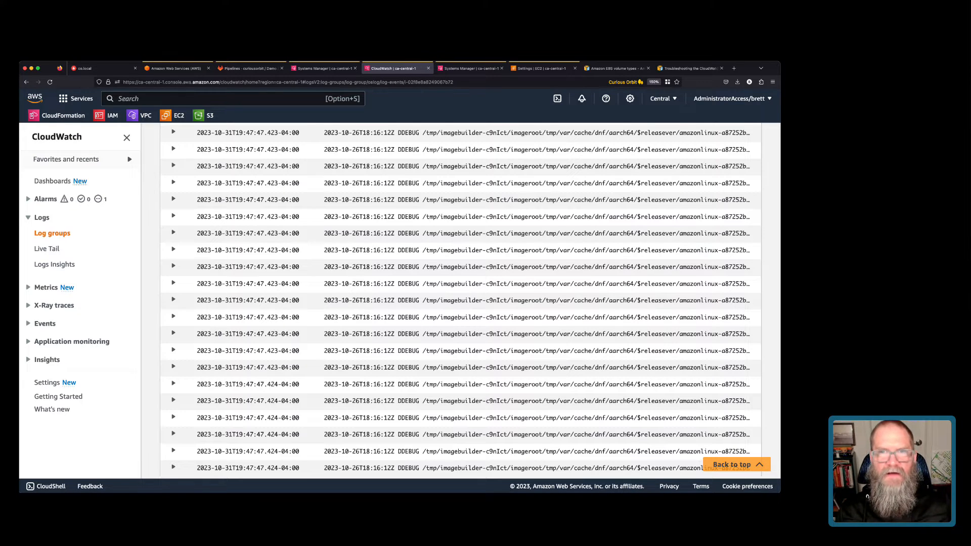
pyautogui.press('super+Tab')
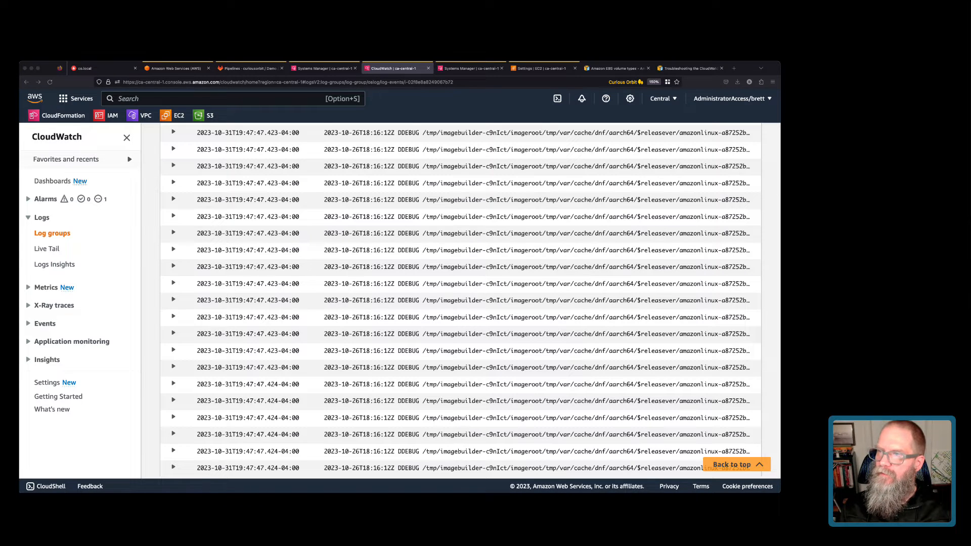
# Close the EBS volume types and CloudWatch troubleshooting pages.
pyautogui.click(616, 68)
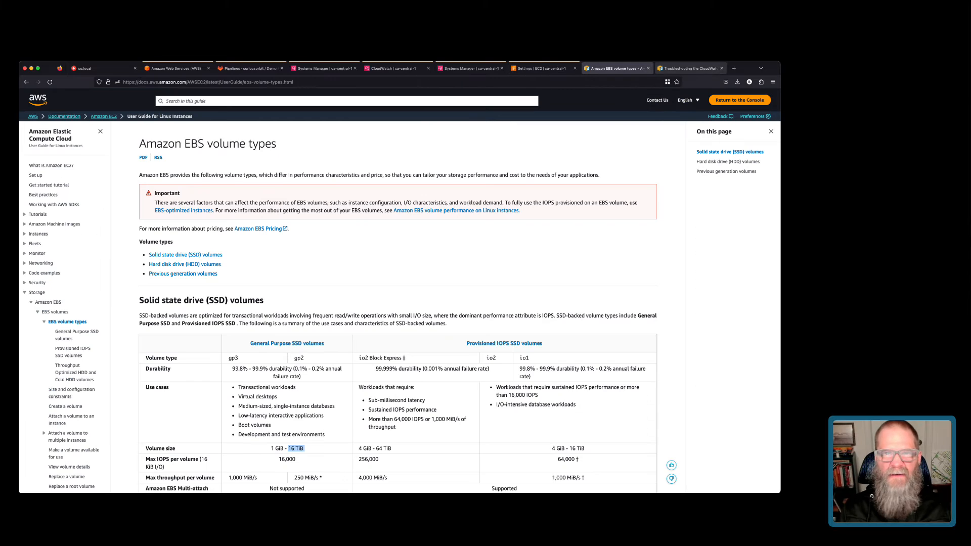
pyautogui.click(682, 68)
pyautogui.click(647, 68)
pyautogui.click(648, 69)
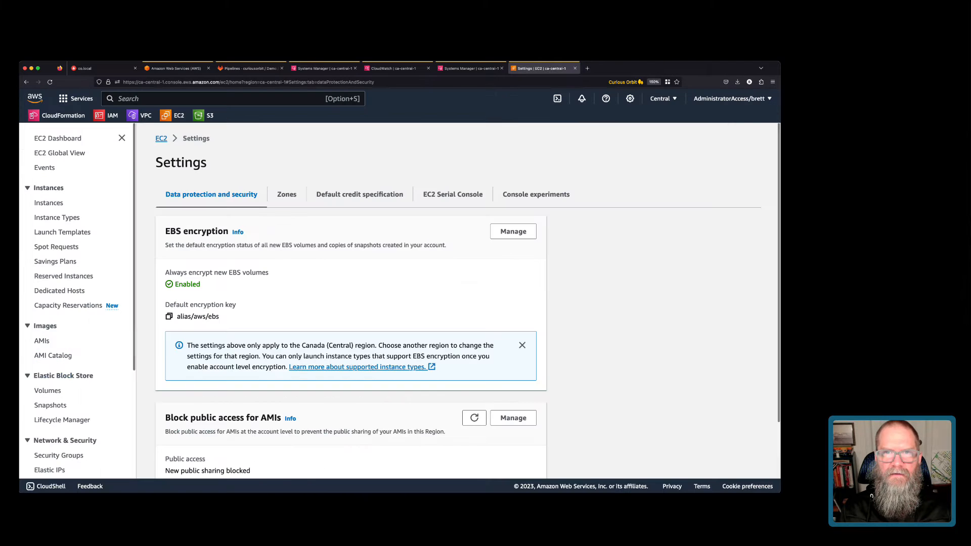
# Load the 'Using the amazon-efs-utils Tools' guide in a new page from the pasted URL.
pyautogui.press('super+t')
pyautogui.write('https://docs.aws.amazon.com/efs/latest/ug/using-amazon-efs-utils.html')
pyautogui.press('Return')
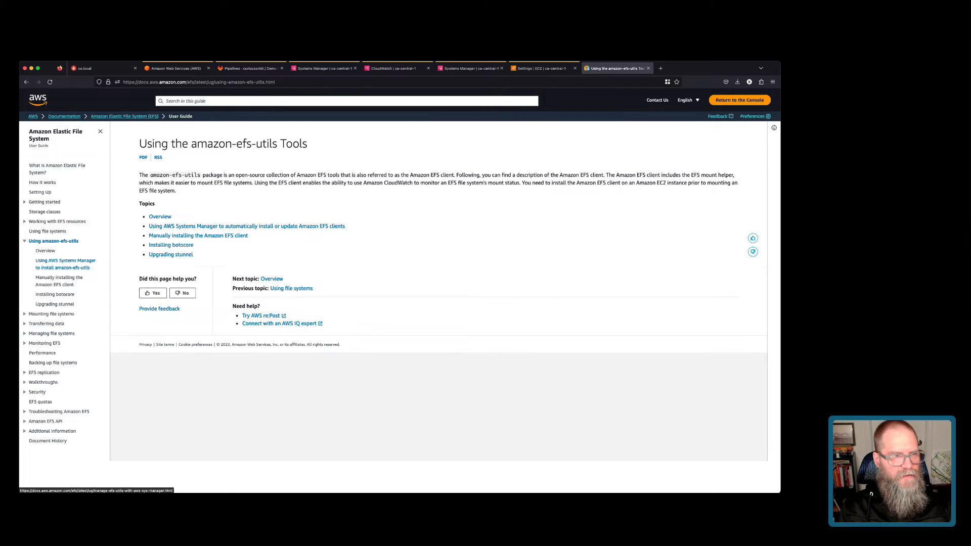
# Copy the manual amazon-efs-utils yum install command and run it in the instance's terminal.
pyautogui.click(60, 281)
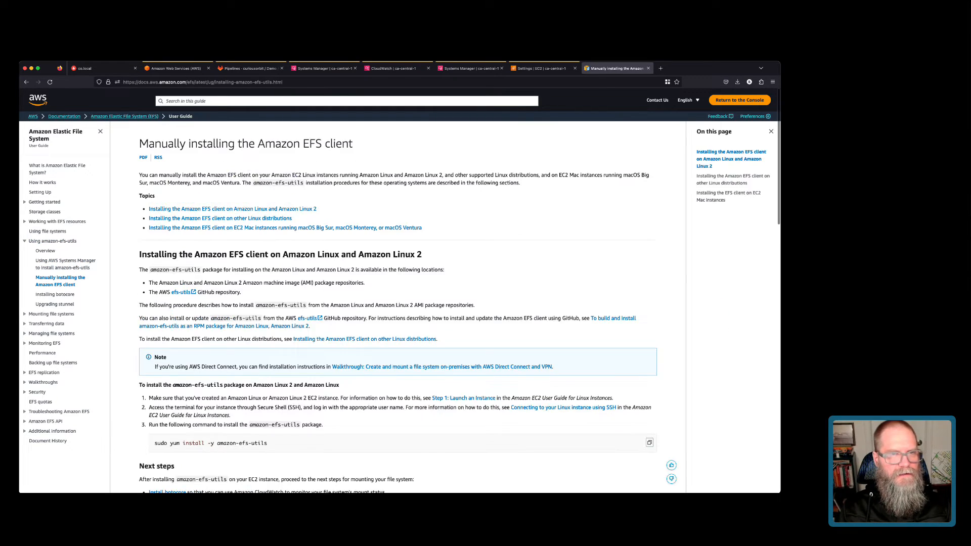
pyautogui.scroll(-2, 398, 304)
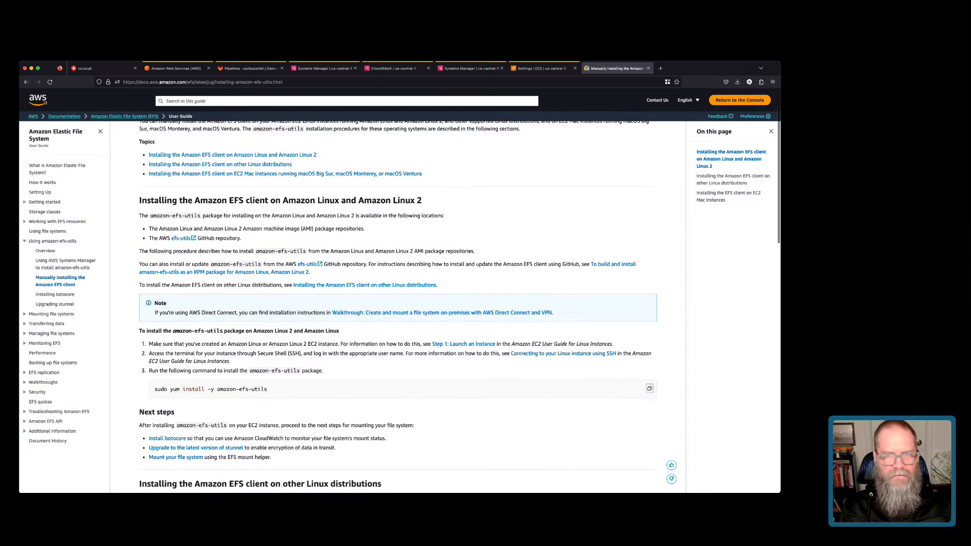
pyautogui.click(650, 389)
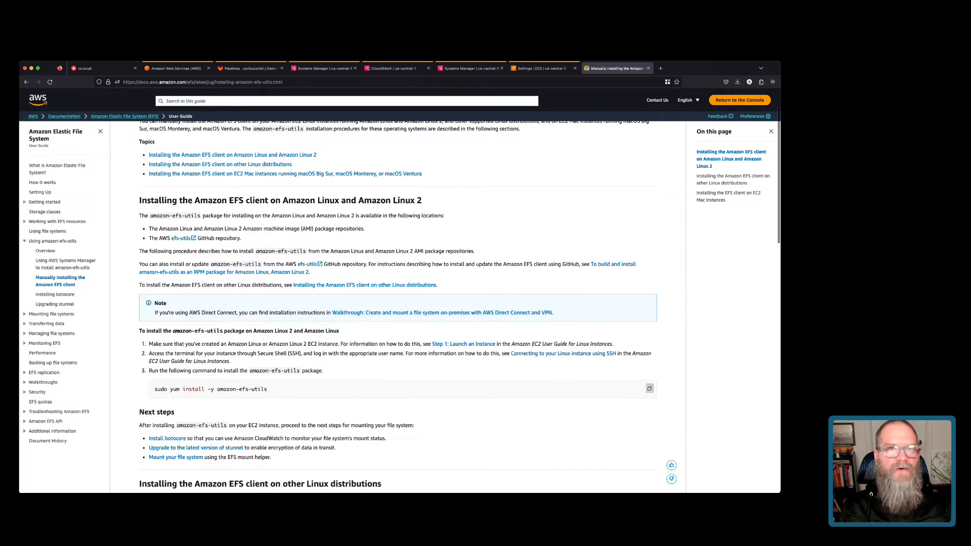
pyautogui.click(471, 68)
pyautogui.press('super+v')
pyautogui.press('Return')
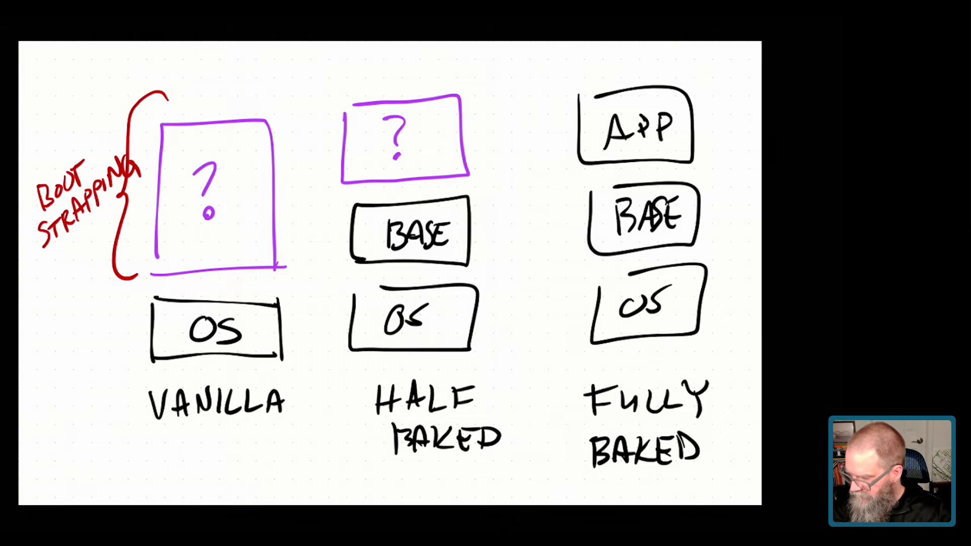
# Circle the HALF BAKED OS, BASE and question-mark layers, then return to the console's EC2 dashboard.
pyautogui.moveTo(528, 112)
pyautogui.mouseDown()
pyautogui.moveTo(407, 86)
pyautogui.moveTo(556, 364)
pyautogui.moveTo(505, 90)
pyautogui.mouseUp()
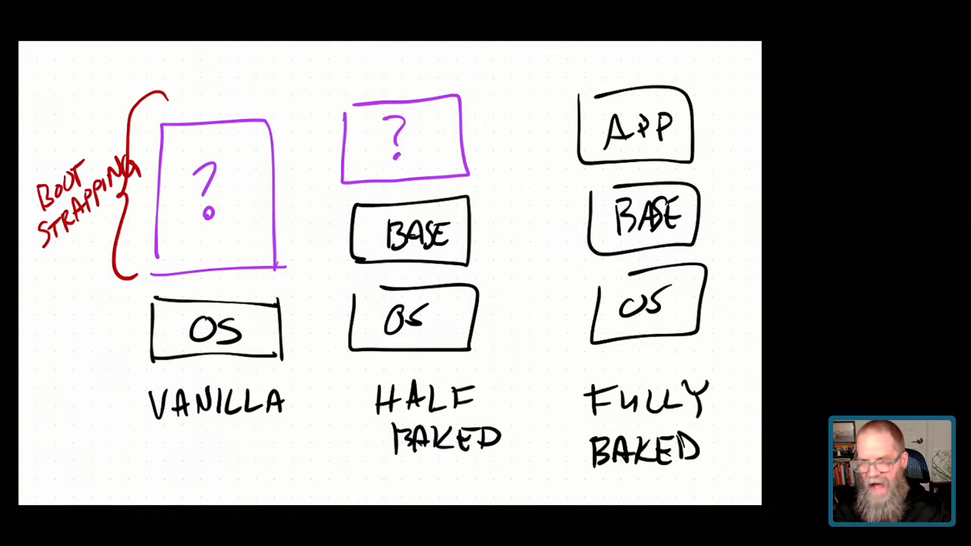
pyautogui.moveTo(361, 384)
pyautogui.mouseDown()
pyautogui.moveTo(399, 277)
pyautogui.moveTo(448, 394)
pyautogui.mouseUp()
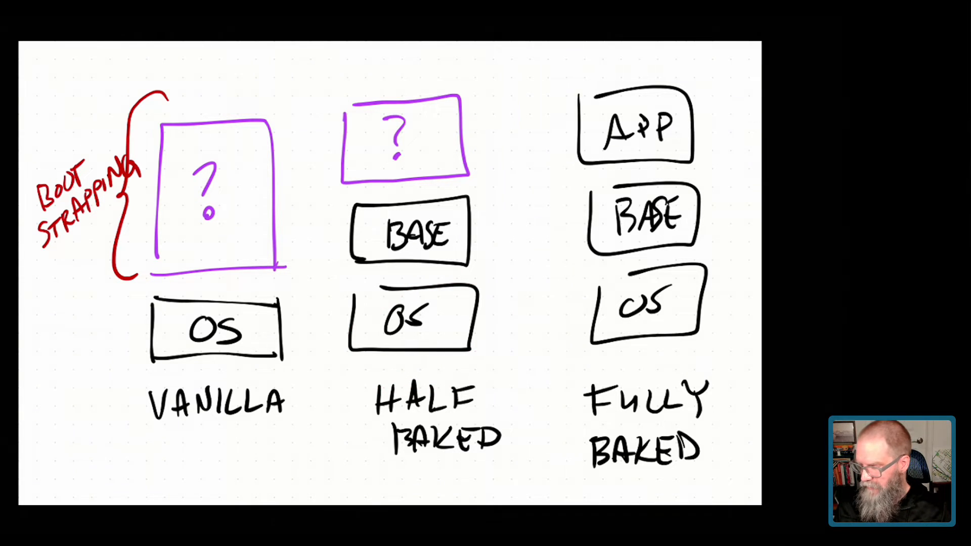
pyautogui.moveTo(351, 277)
pyautogui.mouseDown()
pyautogui.moveTo(456, 276)
pyautogui.moveTo(364, 296)
pyautogui.mouseUp()
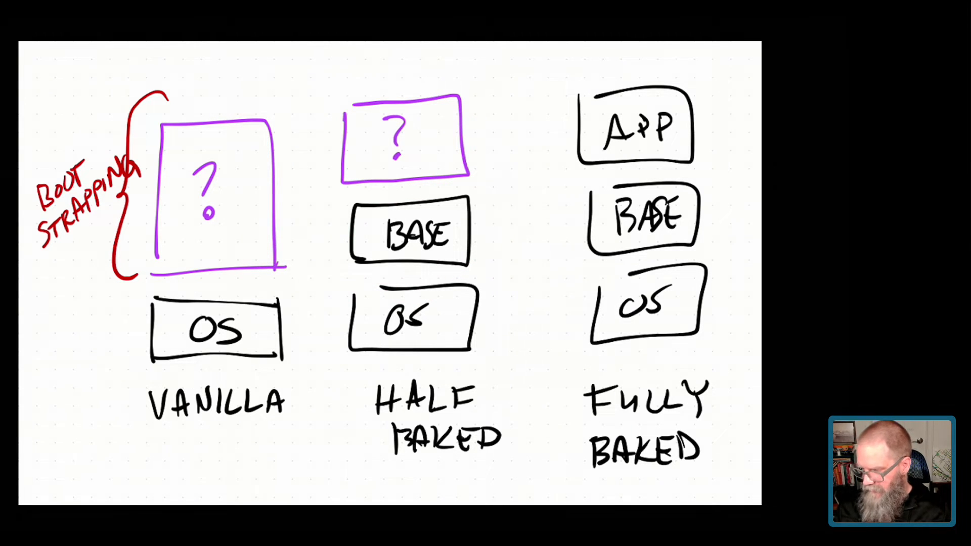
pyautogui.moveTo(556, 58); pyautogui.dragTo(463, 120)
pyautogui.moveTo(487, 83); pyautogui.dragTo(526, 131)
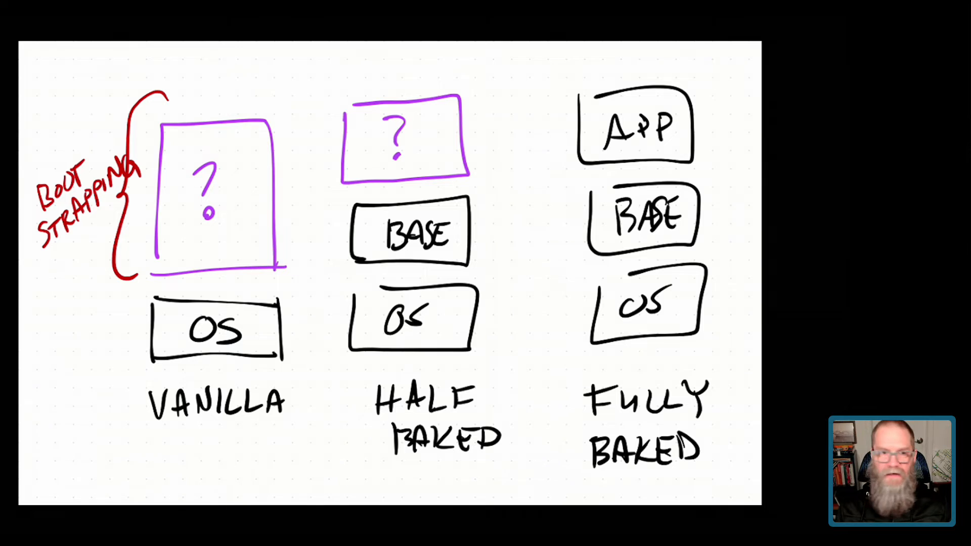
pyautogui.moveTo(473, 91)
pyautogui.mouseDown()
pyautogui.moveTo(405, 216)
pyautogui.moveTo(445, 94)
pyautogui.mouseUp()
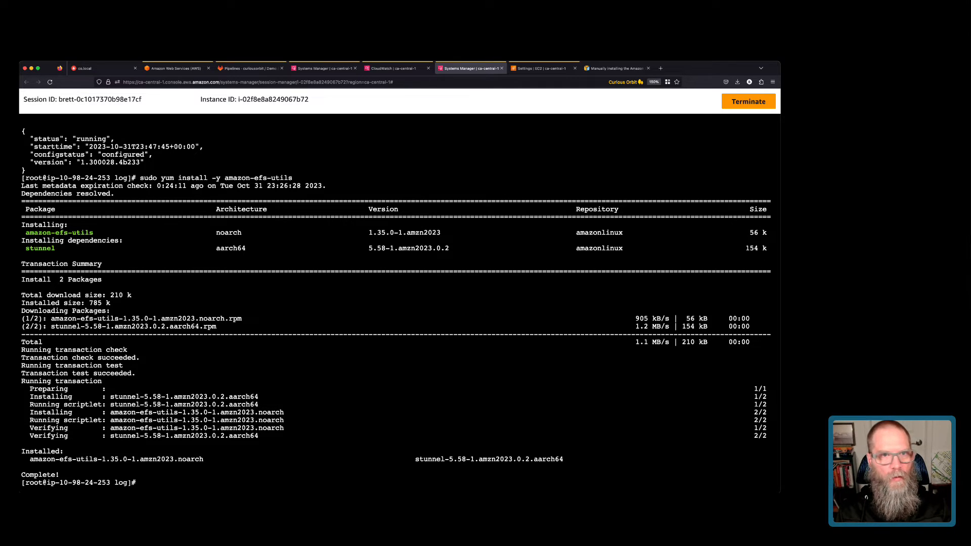
pyautogui.click(395, 68)
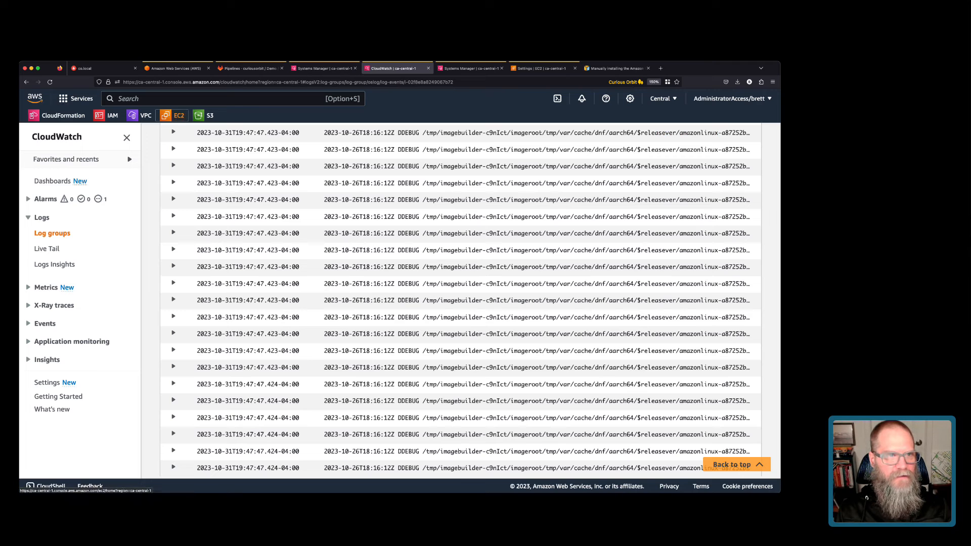
pyautogui.click(175, 115)
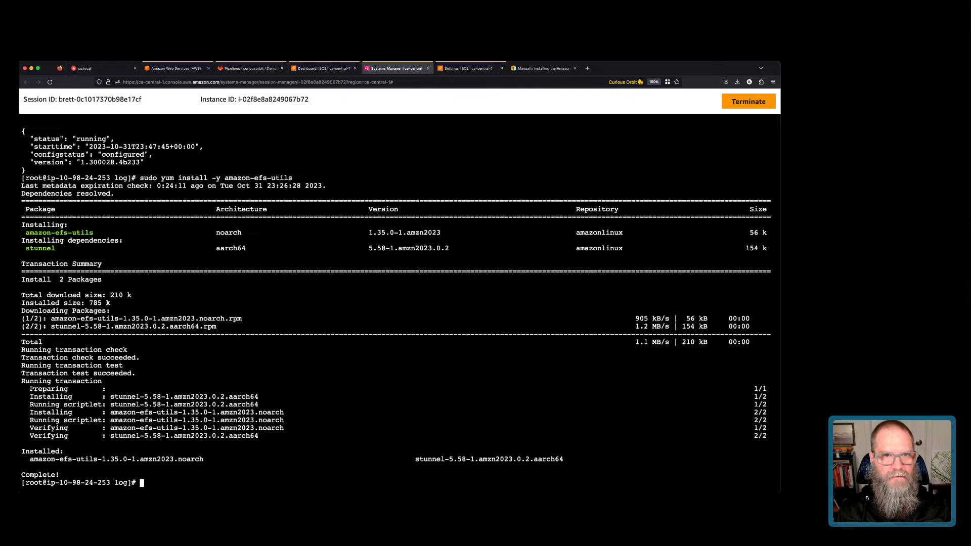
# Close the Session Manager and EC2 Settings pages and stop the ami-builder instance.
pyautogui.click(429, 68)
pyautogui.click(428, 68)
pyautogui.click(324, 68)
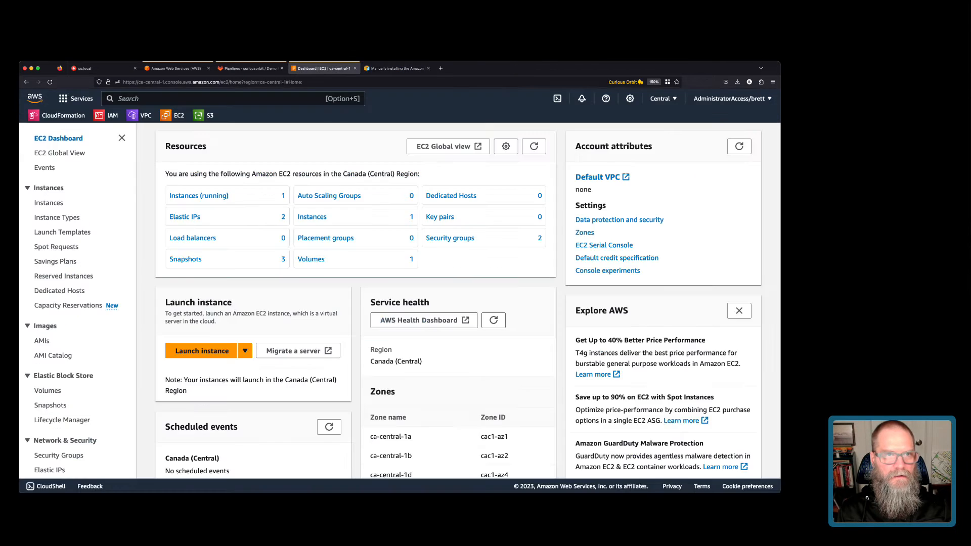
pyautogui.click(199, 196)
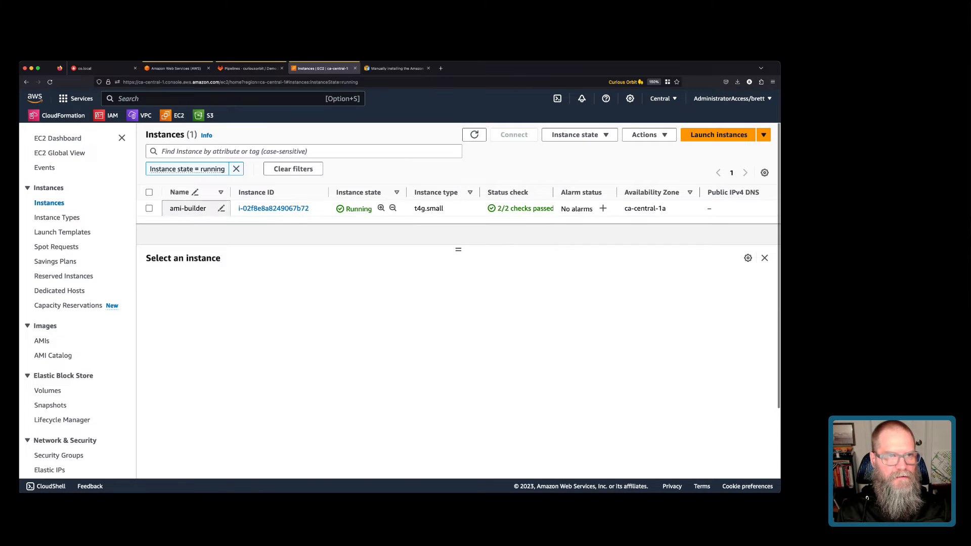
pyautogui.click(149, 208)
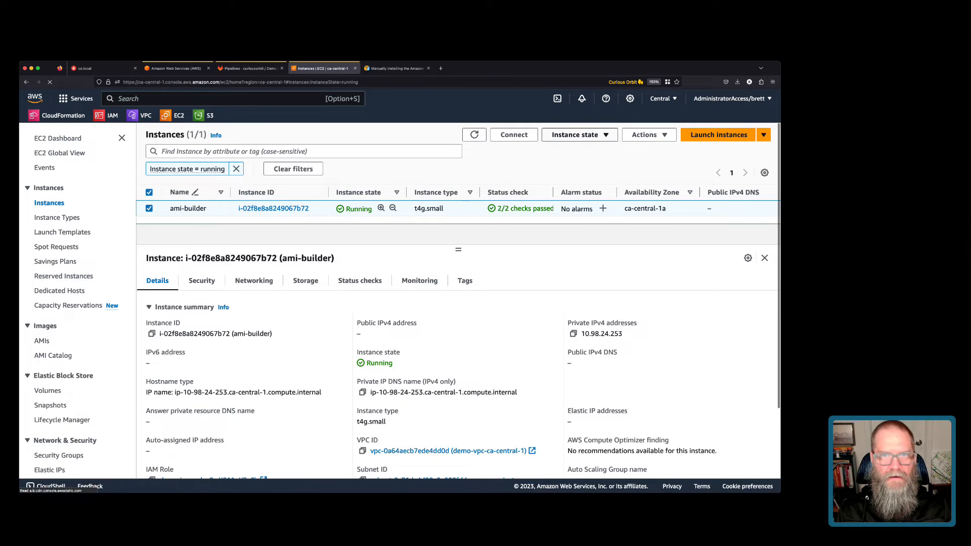
pyautogui.click(579, 135)
pyautogui.click(573, 149)
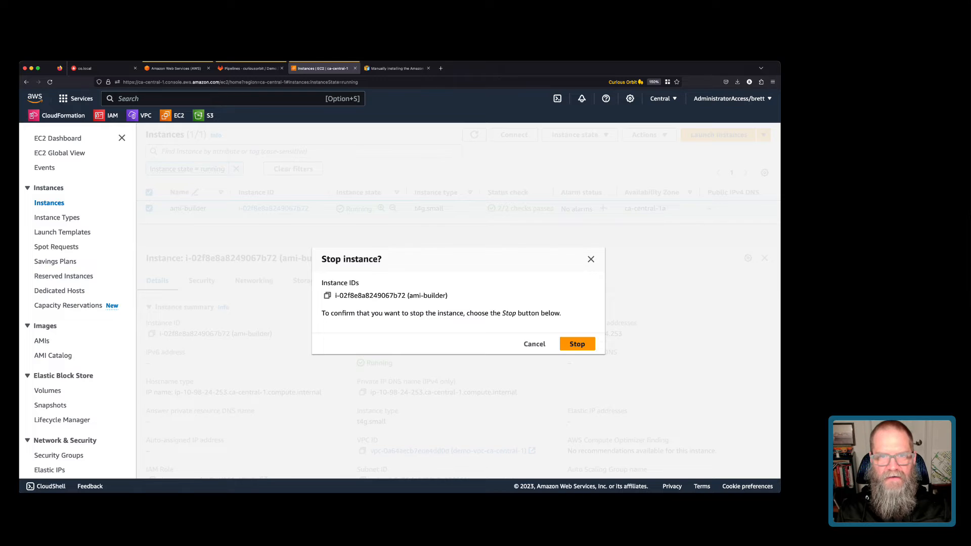
pyautogui.click(577, 343)
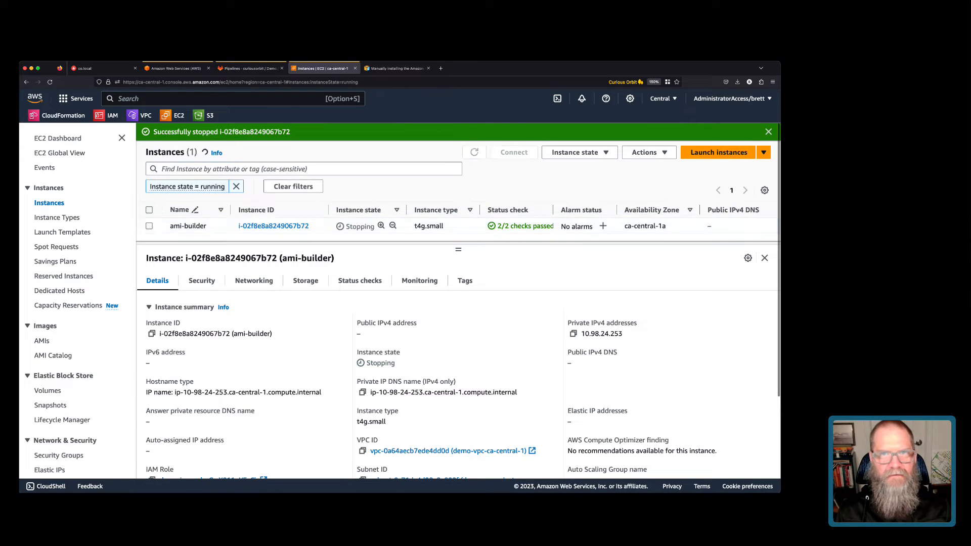
# Clear the running-only filter and refresh the list to watch ami-builder stopping.
pyautogui.click(768, 132)
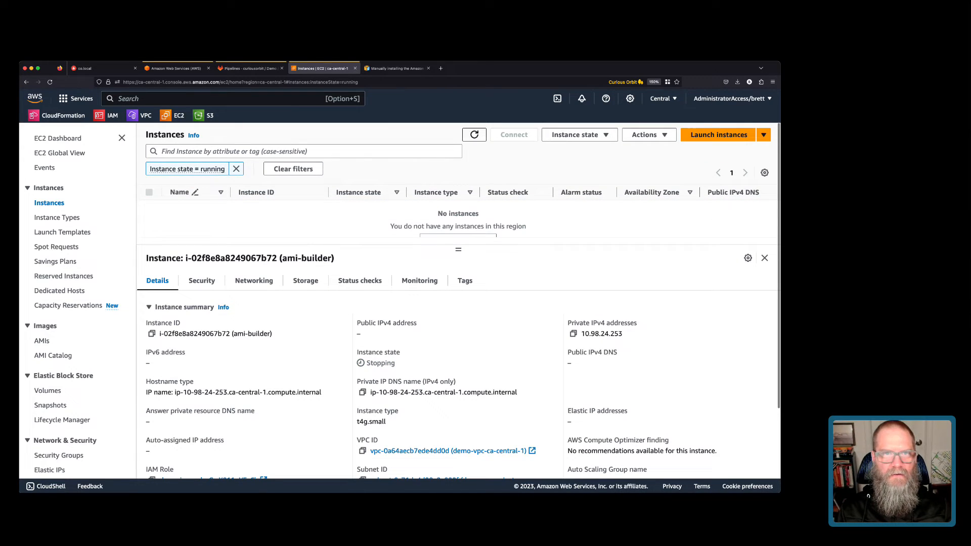
pyautogui.click(474, 135)
pyautogui.click(293, 169)
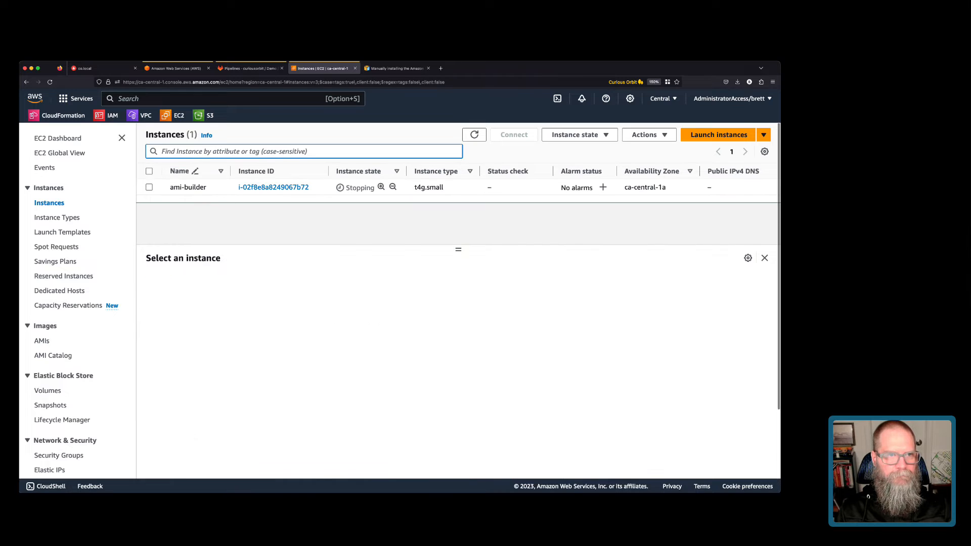
pyautogui.click(149, 187)
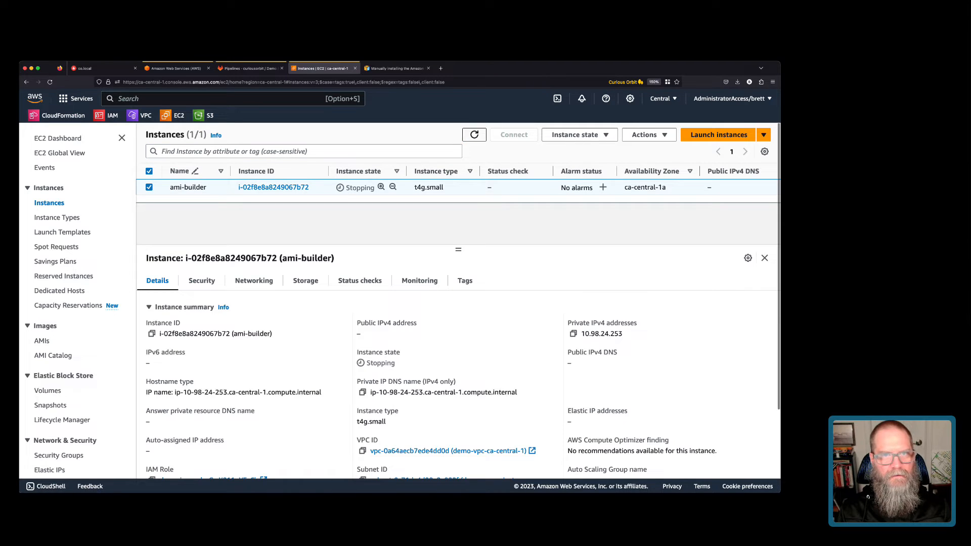
pyautogui.click(474, 135)
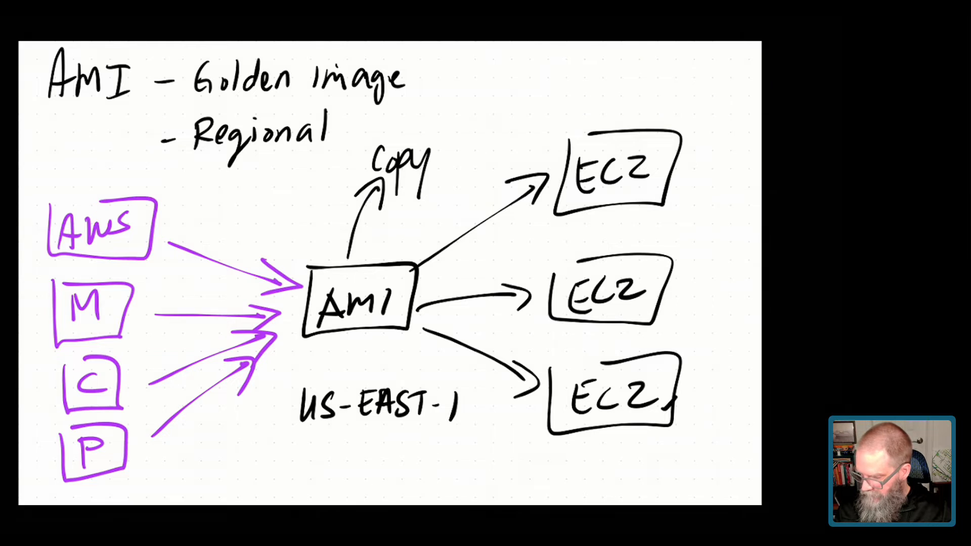
# Circle the P source box, trace the AMI to each EC2 instance, and circle 'Regional'.
pyautogui.moveTo(80, 493)
pyautogui.mouseDown()
pyautogui.moveTo(102, 412)
pyautogui.moveTo(150, 445)
pyautogui.moveTo(70, 483)
pyautogui.moveTo(302, 325)
pyautogui.moveTo(291, 360)
pyautogui.mouseUp()
pyautogui.moveTo(402, 298)
pyautogui.mouseDown()
pyautogui.moveTo(445, 257)
pyautogui.moveTo(575, 191)
pyautogui.mouseUp()
pyautogui.moveTo(401, 315)
pyautogui.mouseDown()
pyautogui.moveTo(552, 279)
pyautogui.moveTo(572, 290)
pyautogui.mouseUp()
pyautogui.moveTo(419, 310); pyautogui.dragTo(542, 393)
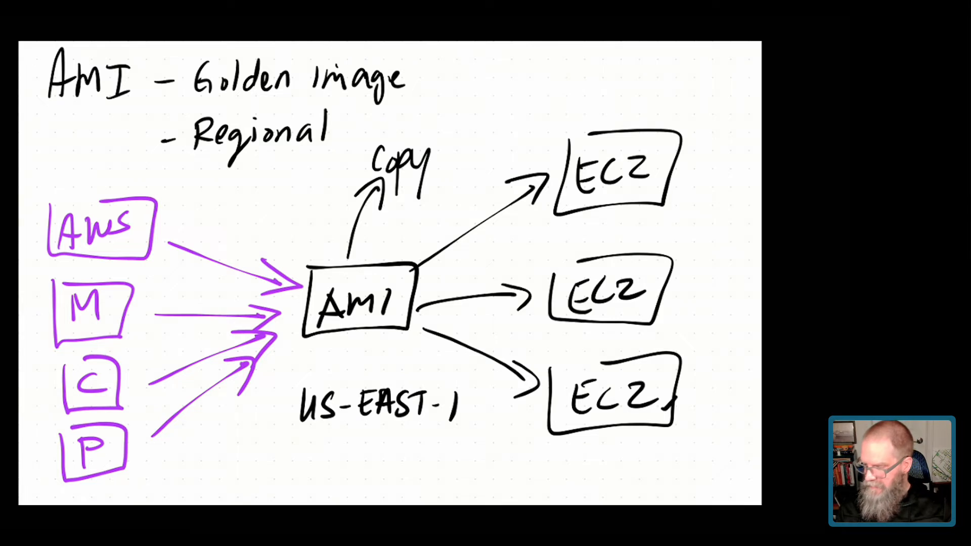
pyautogui.moveTo(336, 114)
pyautogui.mouseDown()
pyautogui.moveTo(182, 152)
pyautogui.moveTo(303, 110)
pyautogui.mouseUp()
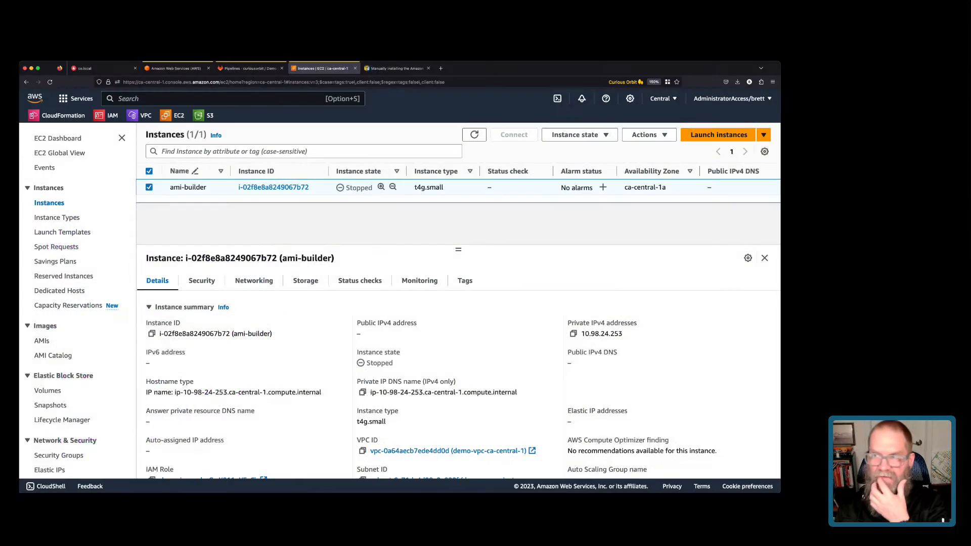
# Refresh the instance list until ami-builder shows Stopped.
pyautogui.click(474, 134)
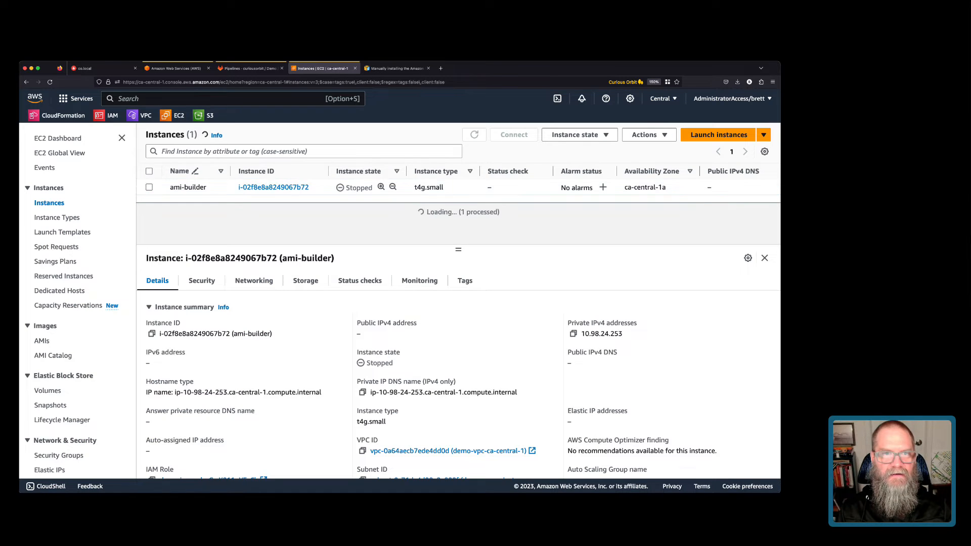
pyautogui.click(474, 135)
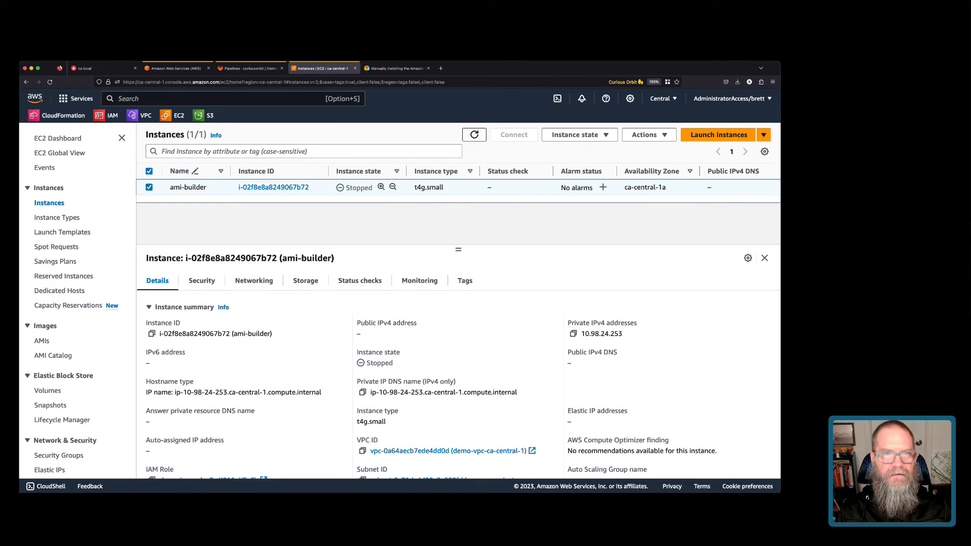
pyautogui.click(474, 134)
pyautogui.click(473, 134)
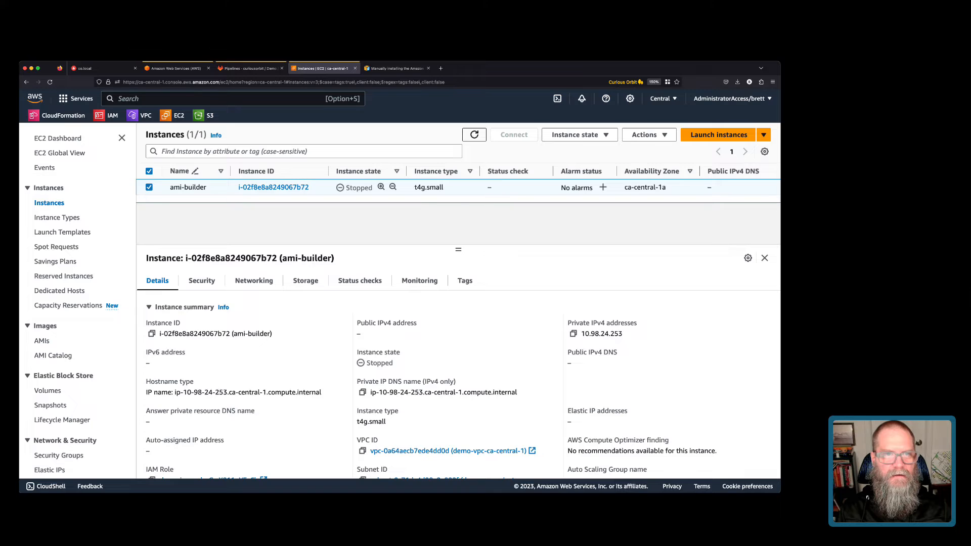
pyautogui.click(474, 135)
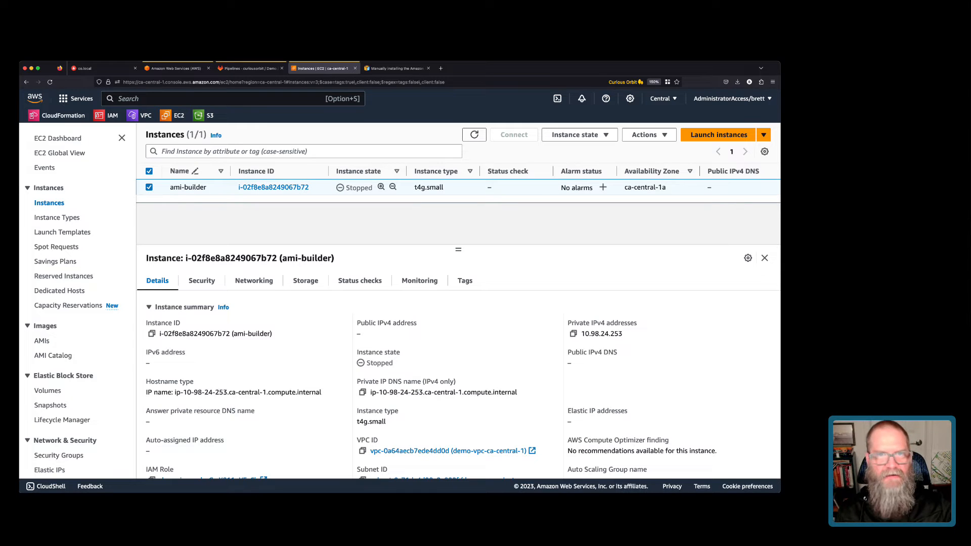
# Start creating an image of ami-builder via Actions > Image and templates > Create image.
pyautogui.click(575, 135)
pyautogui.click(648, 135)
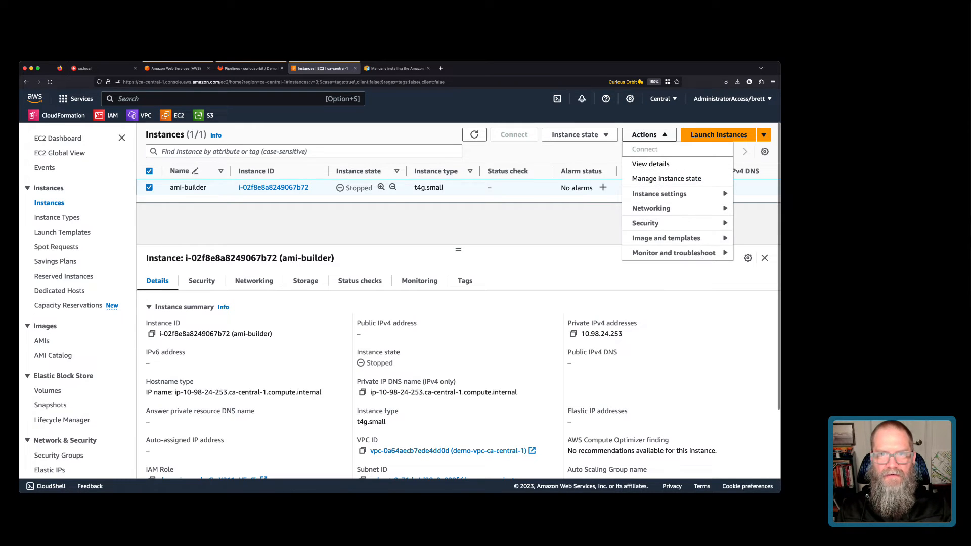
pyautogui.moveTo(666, 238)
pyautogui.click(538, 238)
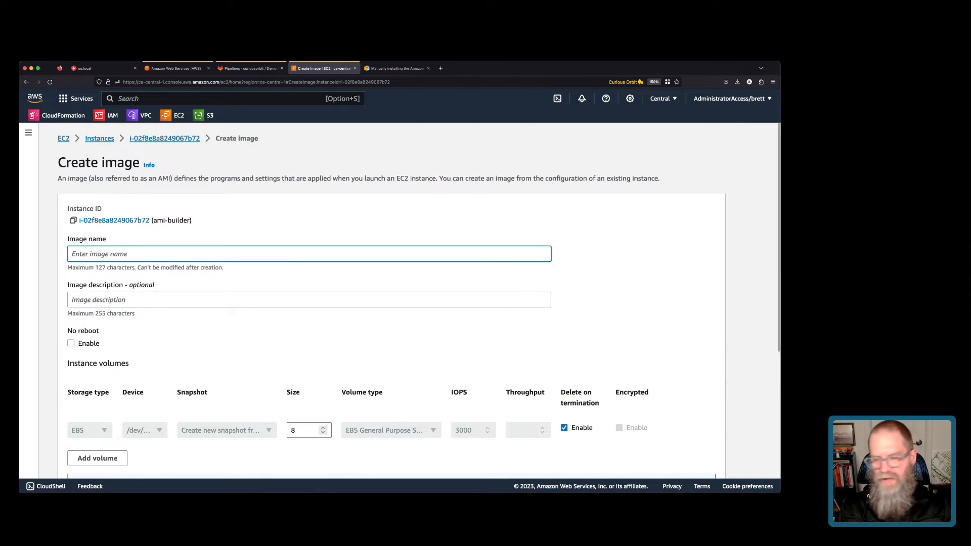
# Create an AMI named twitch-demo-31Oct23 from ami-builder, then view the AMIs list.
pyautogui.write('t')
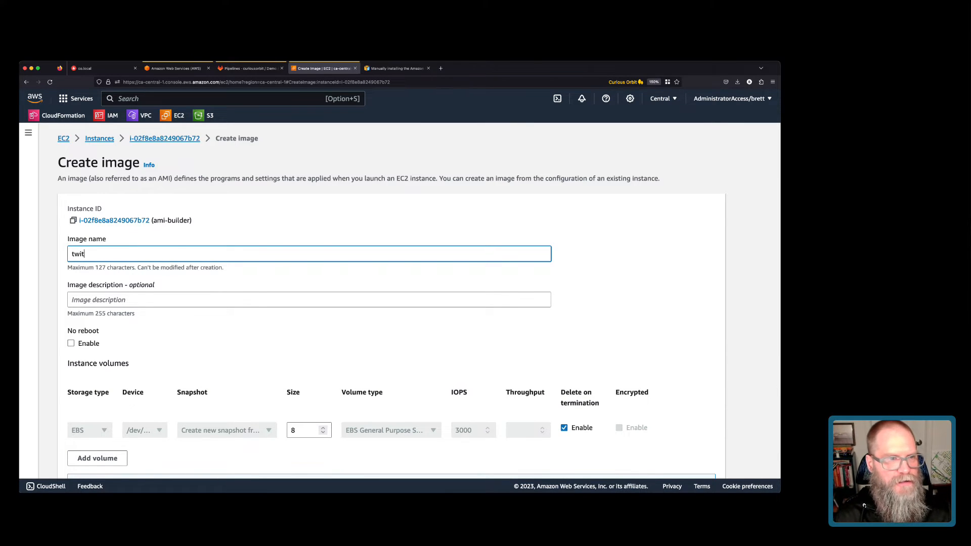
pyautogui.write('wicch-de')
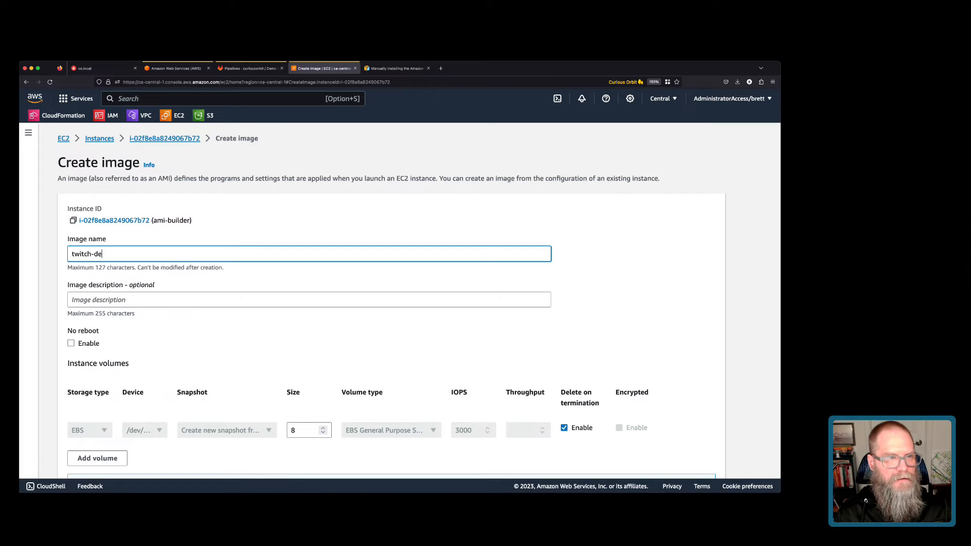
pyautogui.write('mo-')
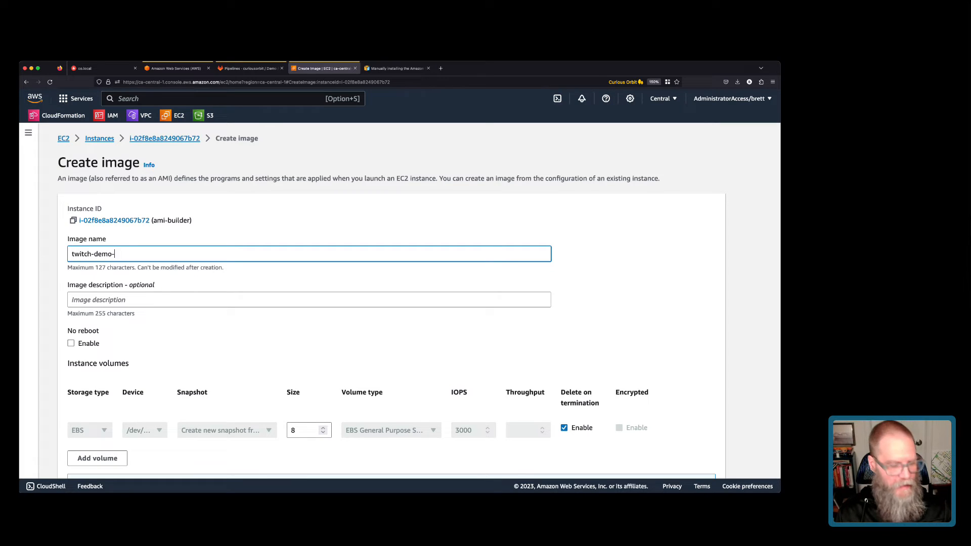
pyautogui.write('310')
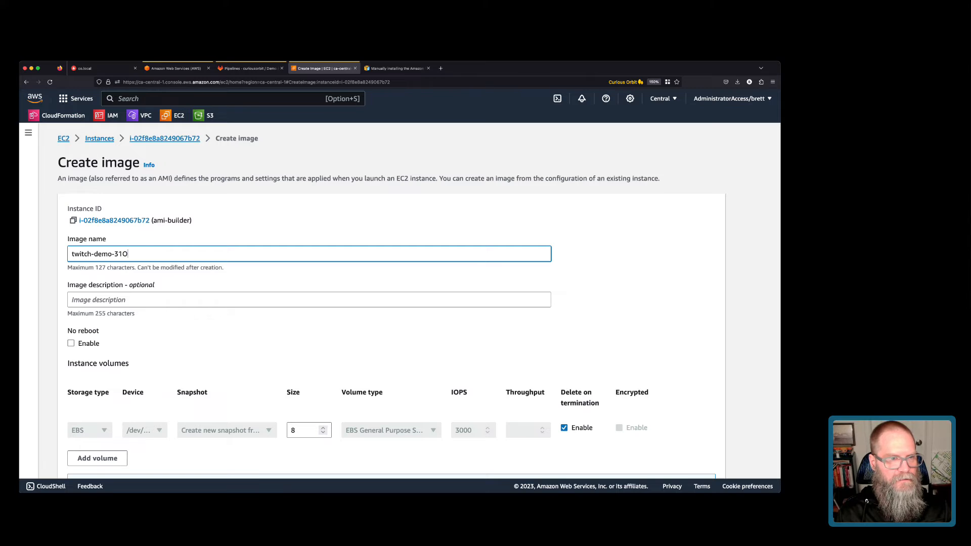
pyautogui.write('ct23')
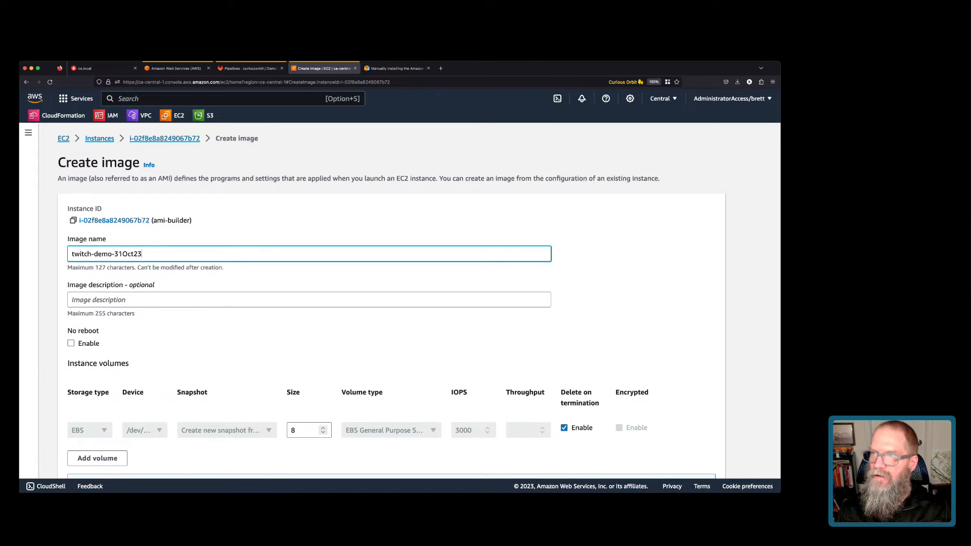
pyautogui.press('super+Tab')
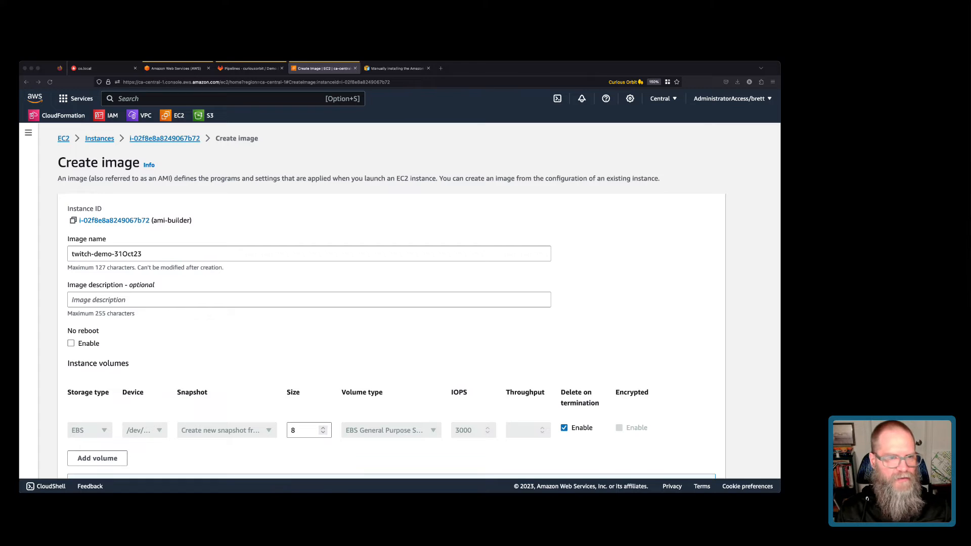
pyautogui.press('super+Tab')
pyautogui.scroll(-5, 417, 294)
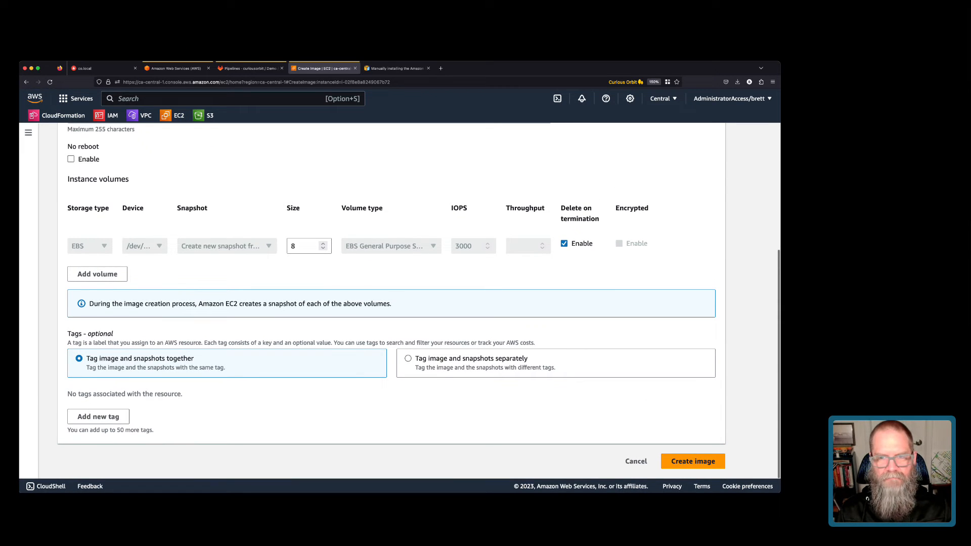
pyautogui.click(693, 461)
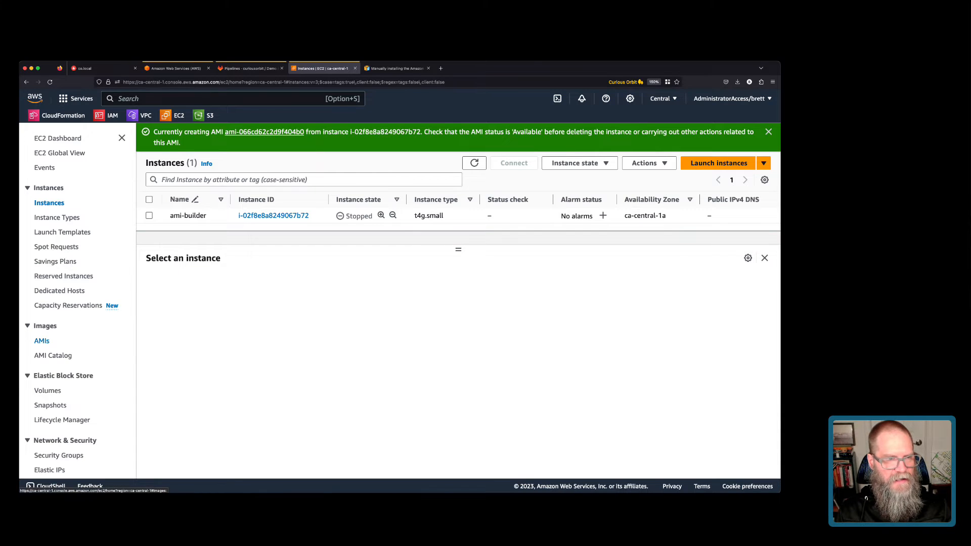
pyautogui.click(42, 340)
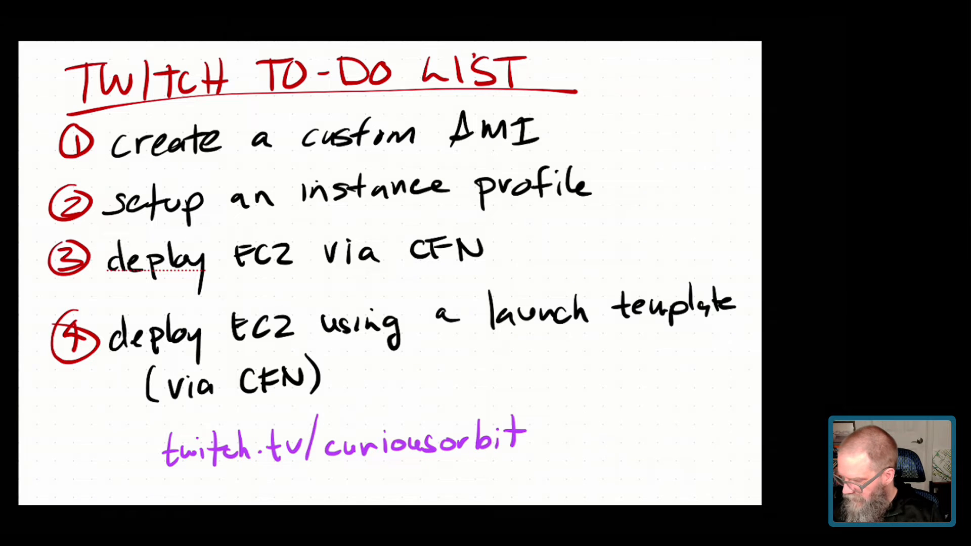
# Draw green check marks beside 'create a custom AMI' and 'setup an instance profile'.
pyautogui.moveTo(583, 118)
pyautogui.mouseDown()
pyautogui.moveTo(587, 149)
pyautogui.moveTo(642, 67)
pyautogui.mouseUp()
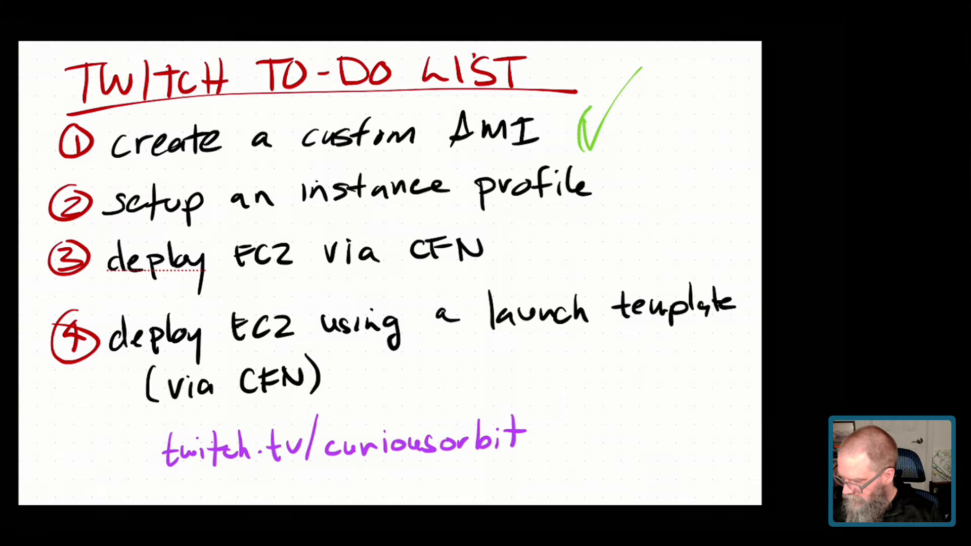
pyautogui.moveTo(579, 146); pyautogui.dragTo(620, 144)
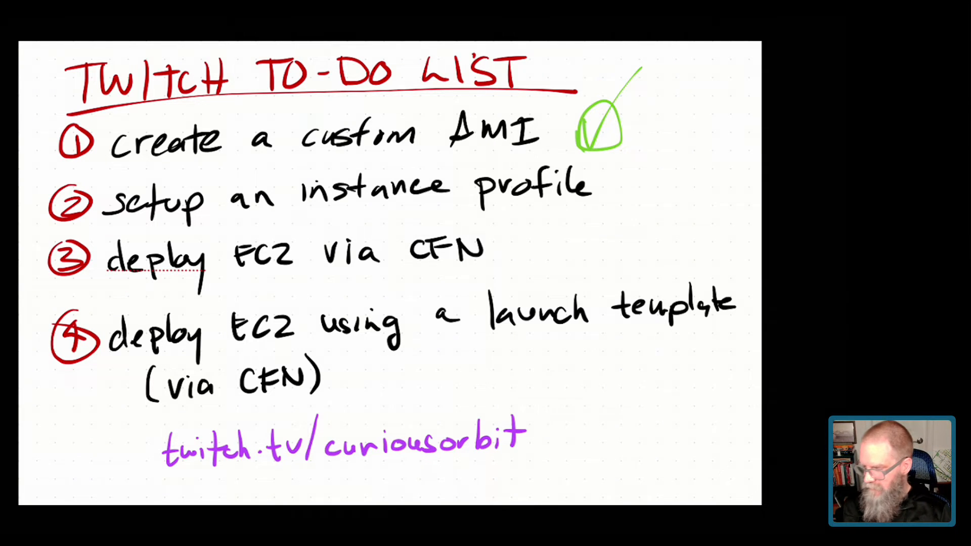
pyautogui.moveTo(613, 175); pyautogui.dragTo(682, 135)
pyautogui.moveTo(609, 195)
pyautogui.mouseDown()
pyautogui.moveTo(652, 167)
pyautogui.moveTo(659, 189)
pyautogui.mouseUp()
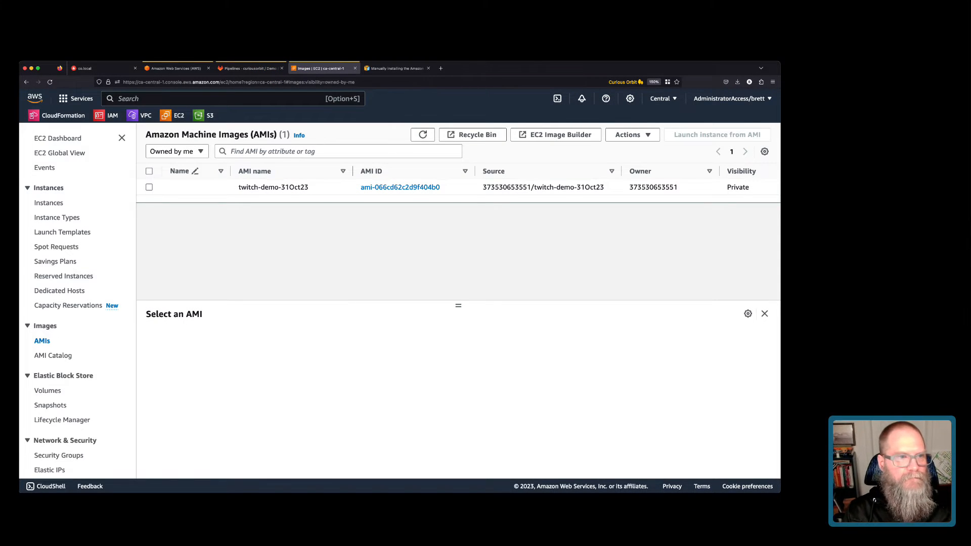
# Select the ami-builder instance and open its IAM role demo-iam-role-GwX211nYFyCk in a new tab.
pyautogui.click(49, 202)
pyautogui.click(149, 187)
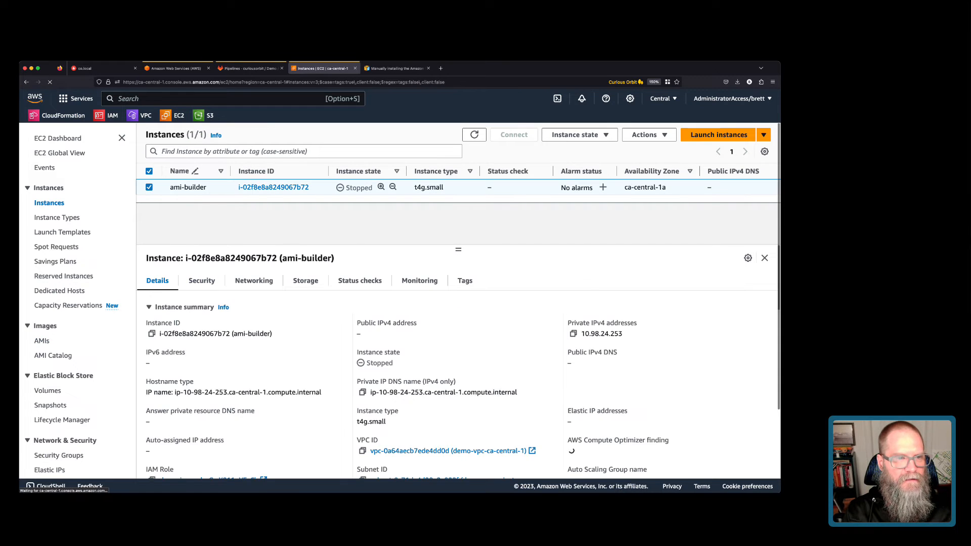
pyautogui.scroll(-3, 458, 362)
pyautogui.click(213, 413)
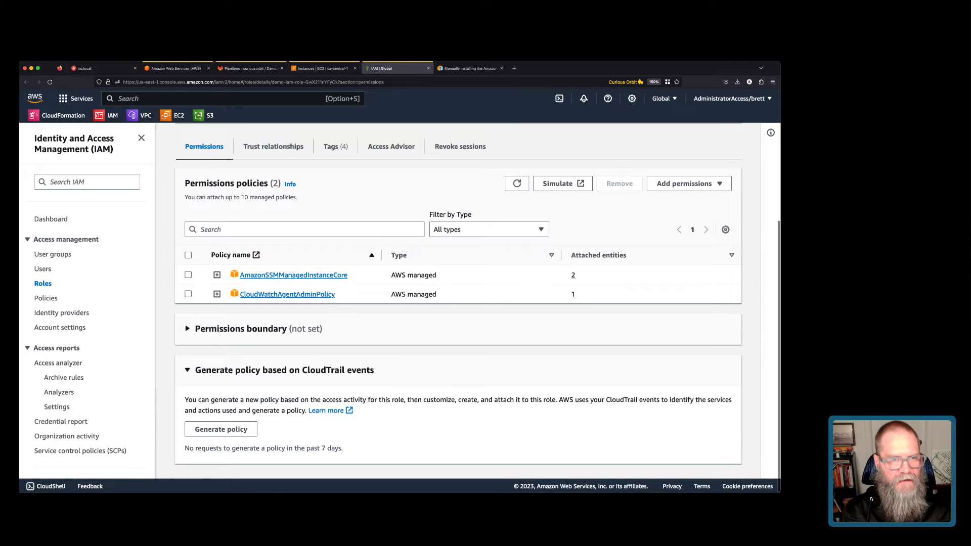
# Remove CloudWatchAgentAdminPolicy from the demo IAM role.
pyautogui.click(188, 294)
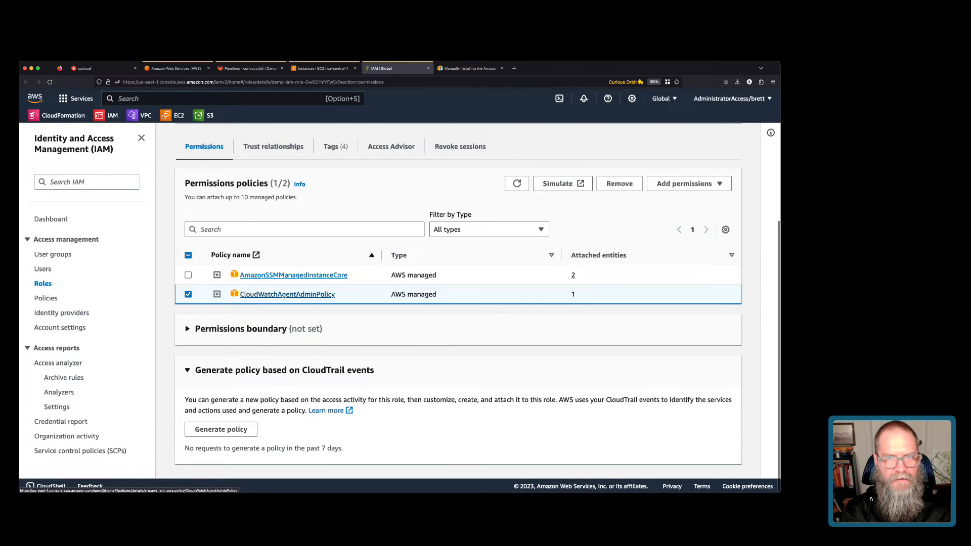
pyautogui.click(619, 184)
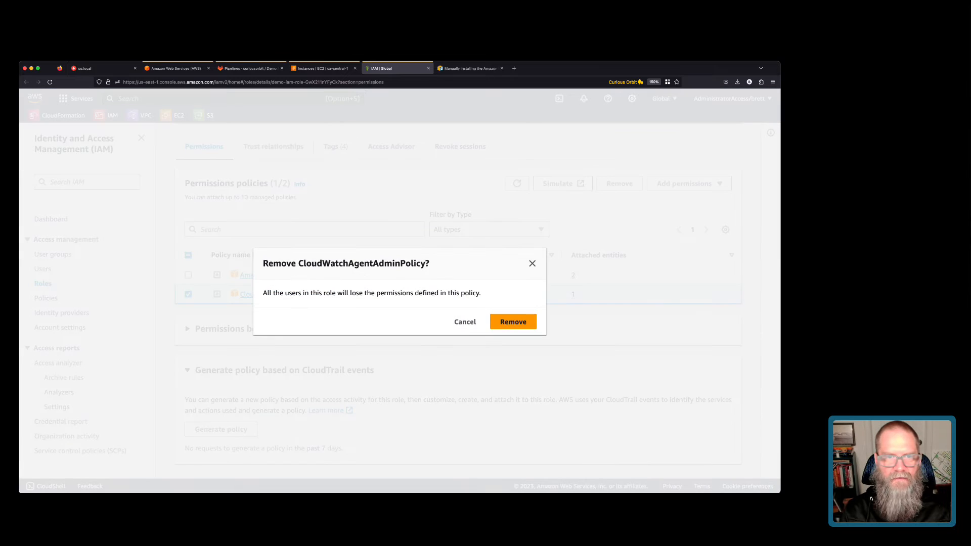
pyautogui.click(513, 321)
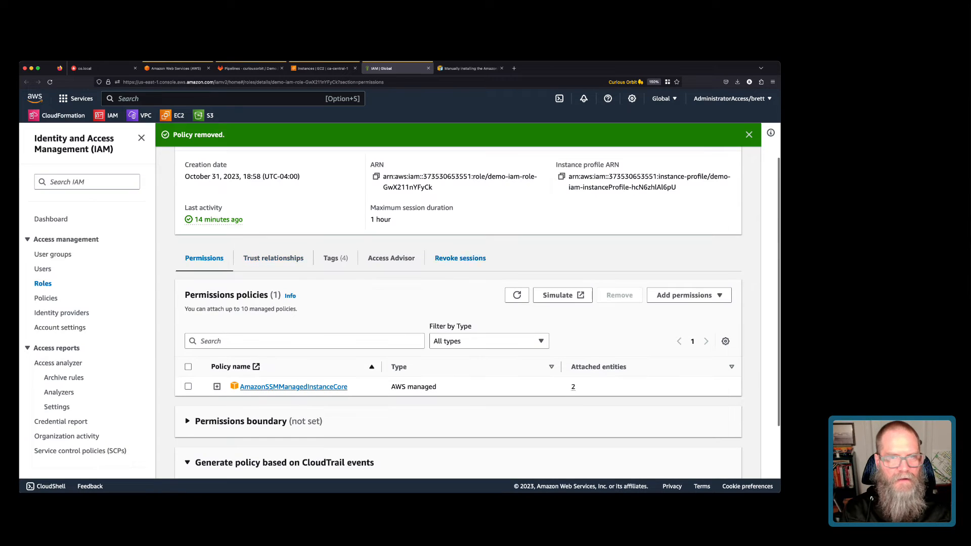
# Find CloudWatchAgentServerPolicy among AWS managed policies and preview its JSON.
pyautogui.click(684, 295)
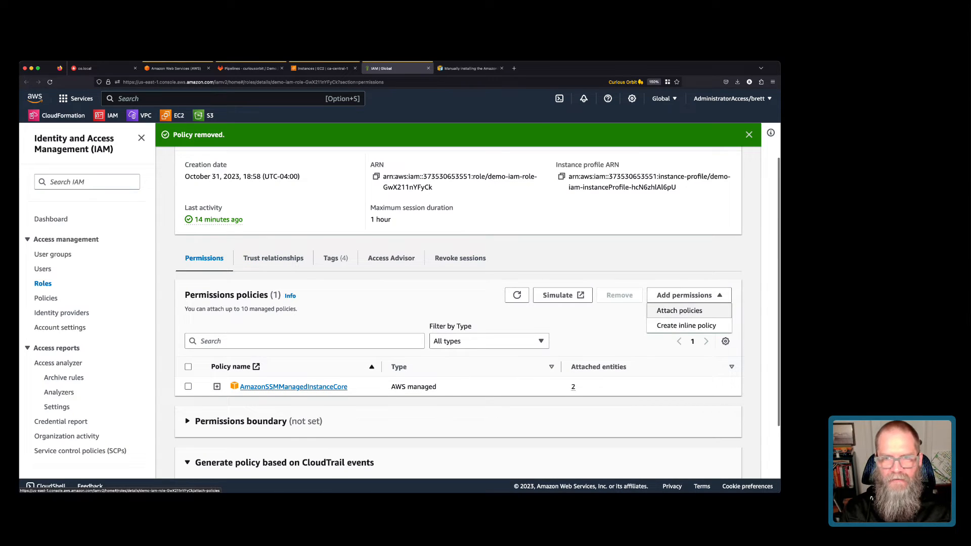
pyautogui.click(677, 309)
pyautogui.click(189, 221)
pyautogui.click(377, 221)
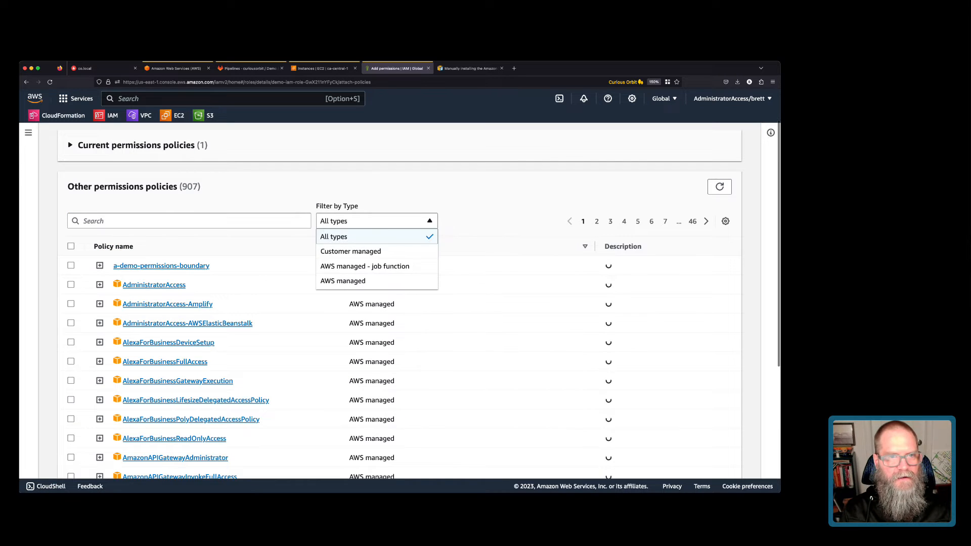
pyautogui.click(377, 281)
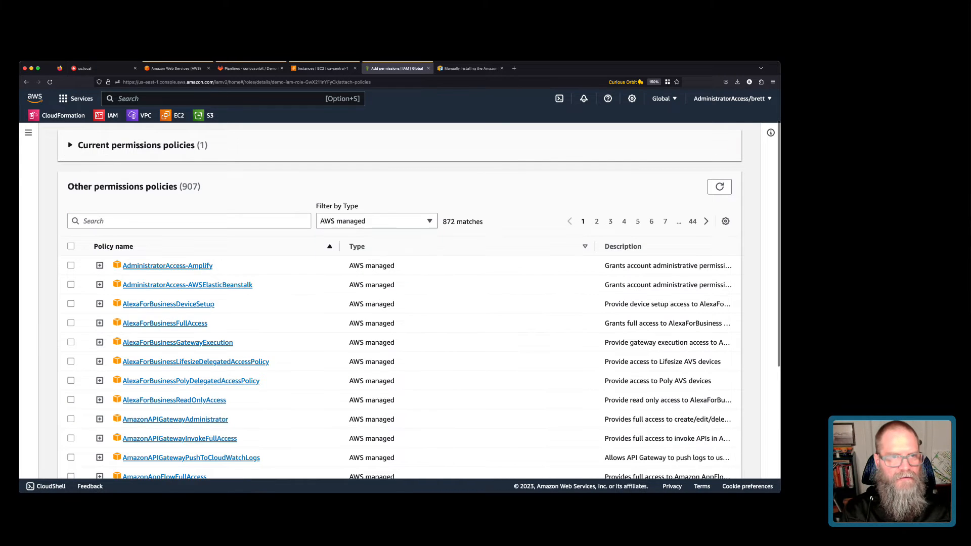
pyautogui.click(190, 221)
pyautogui.write('Cloud')
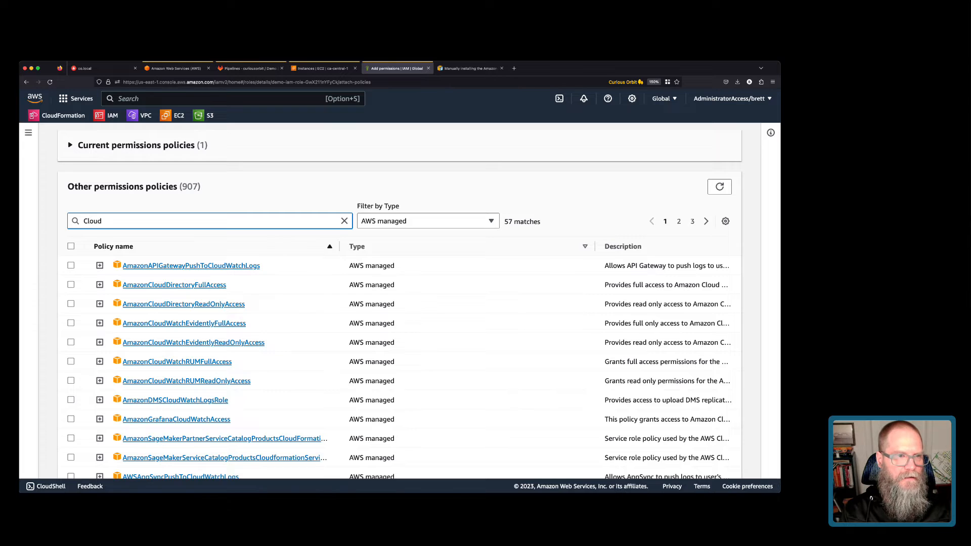
pyautogui.write('WatchAgen')
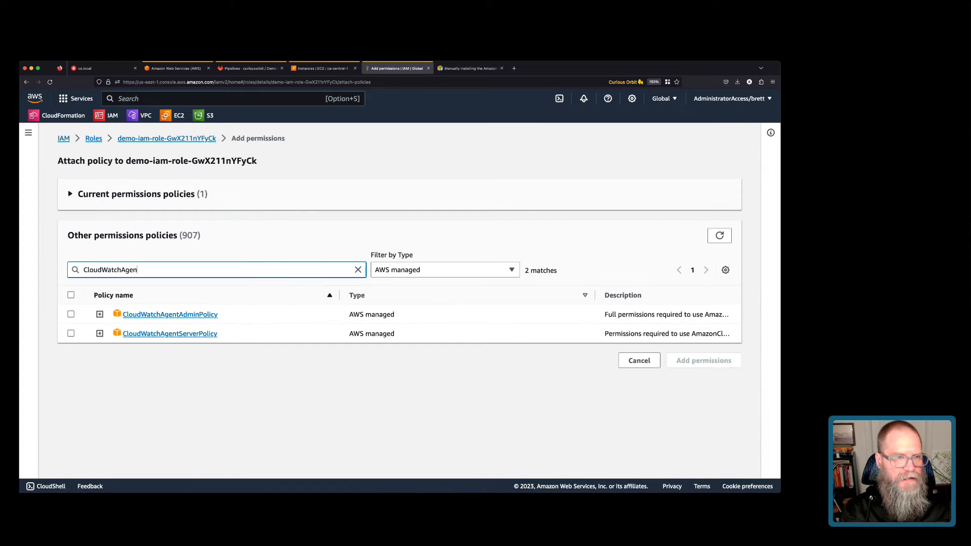
pyautogui.click(99, 333)
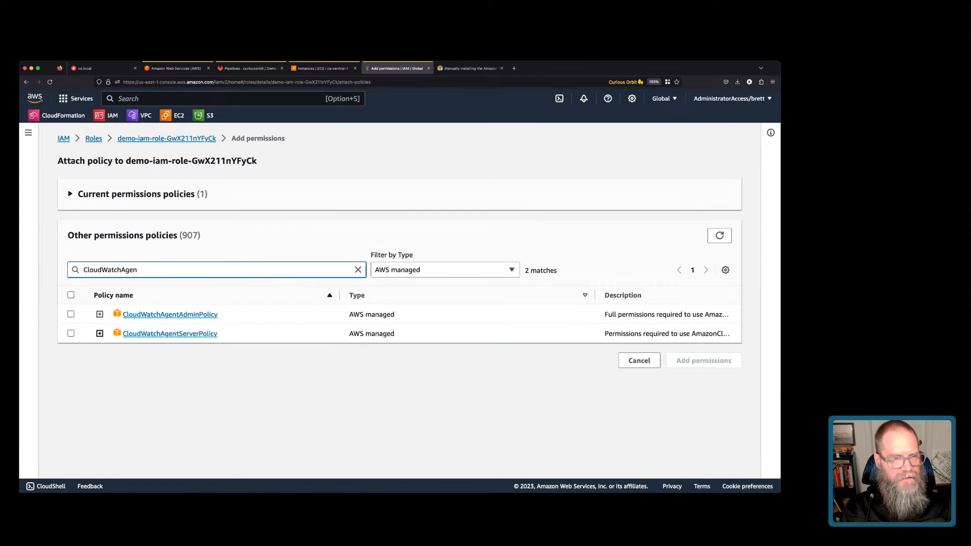
pyautogui.scroll(-5, 100, 333)
pyautogui.scroll(-1, 222, 395)
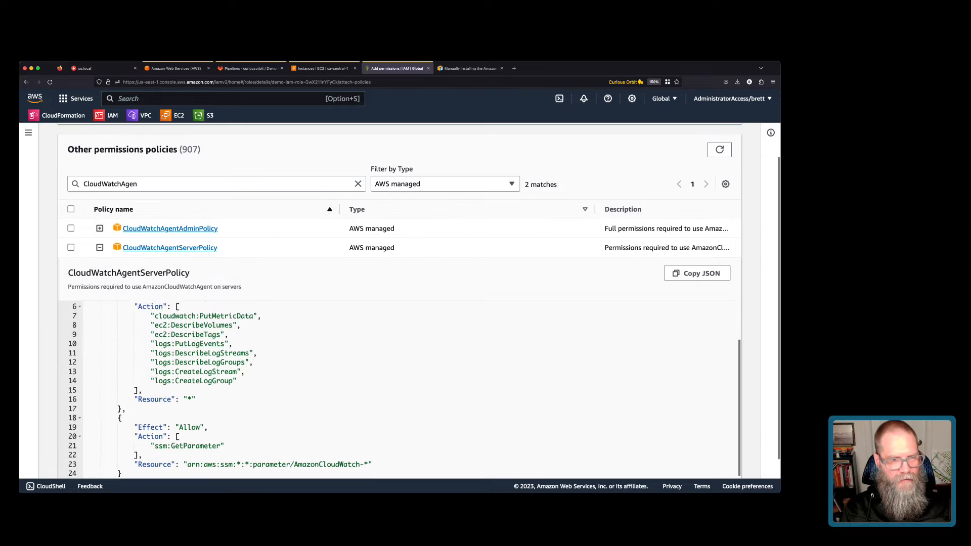
pyautogui.moveTo(155, 436); pyautogui.dragTo(224, 435)
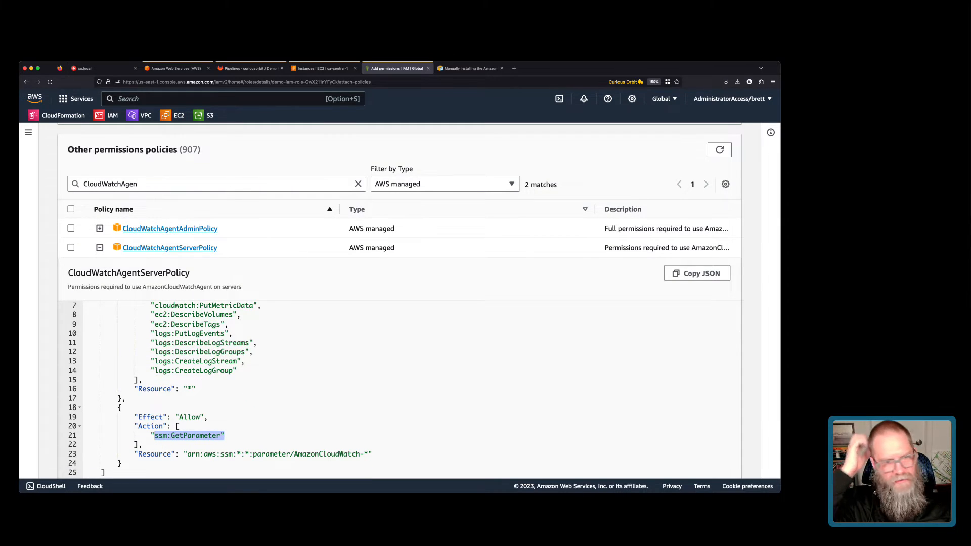
# Open the CloudWatchAgentServerPolicy details page and copy its ARN.
pyautogui.click(152, 247)
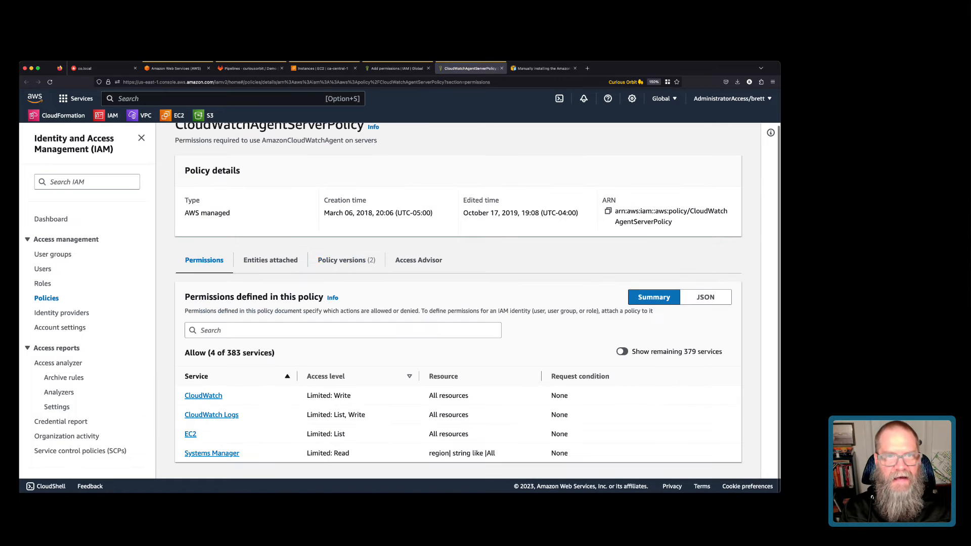
pyautogui.moveTo(615, 211); pyautogui.dragTo(672, 222)
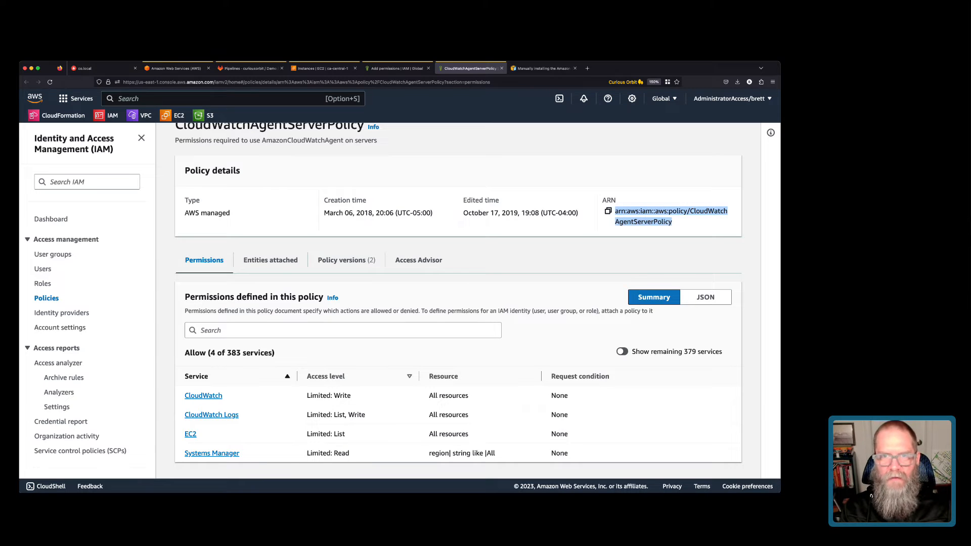
pyautogui.click(607, 211)
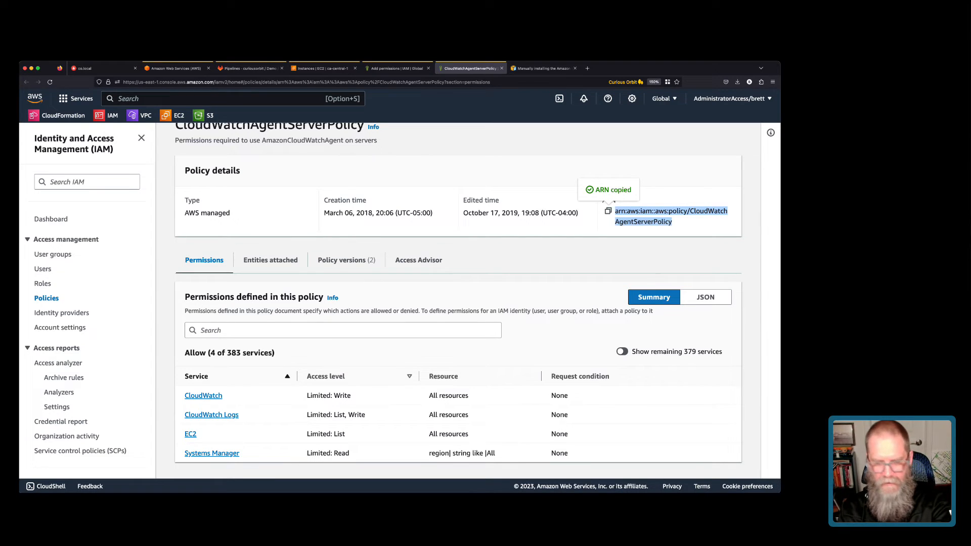
pyautogui.press('super+Tab')
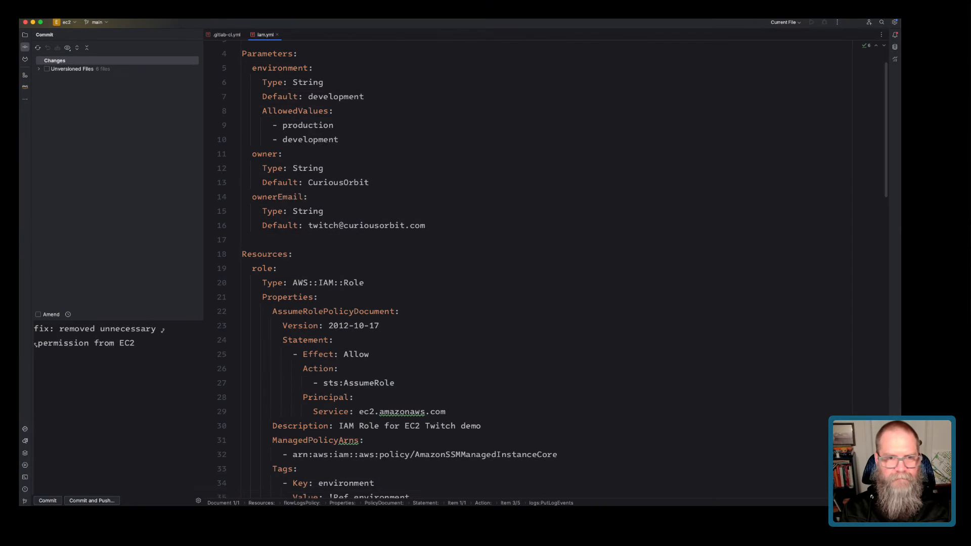
# Paste the CloudWatchAgentServerPolicy ARN as a new line 33 under ManagedPolicyArns in iam.yml.
pyautogui.scroll(1, 551, 268)
pyautogui.scroll(-5, 552, 268)
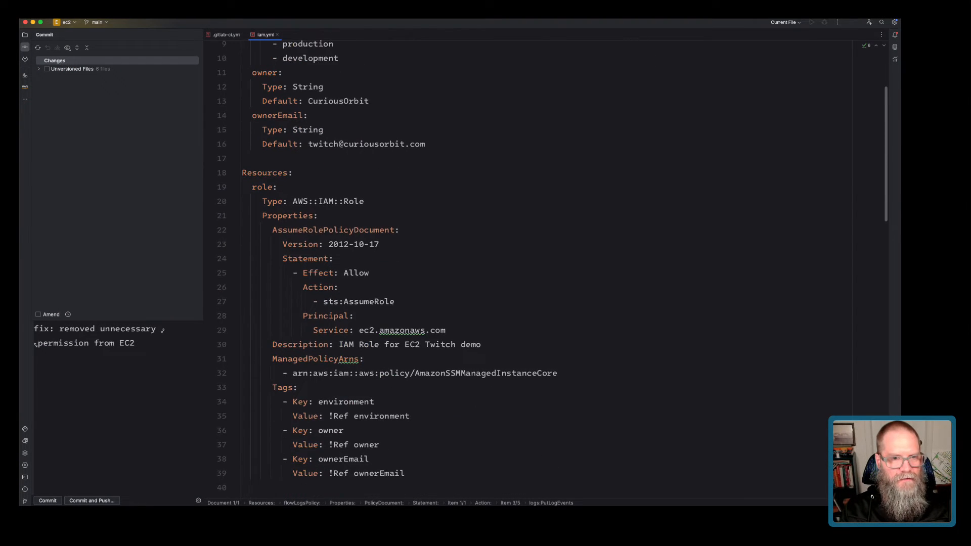
pyautogui.click(558, 349)
pyautogui.press('Return')
pyautogui.press('super+v')
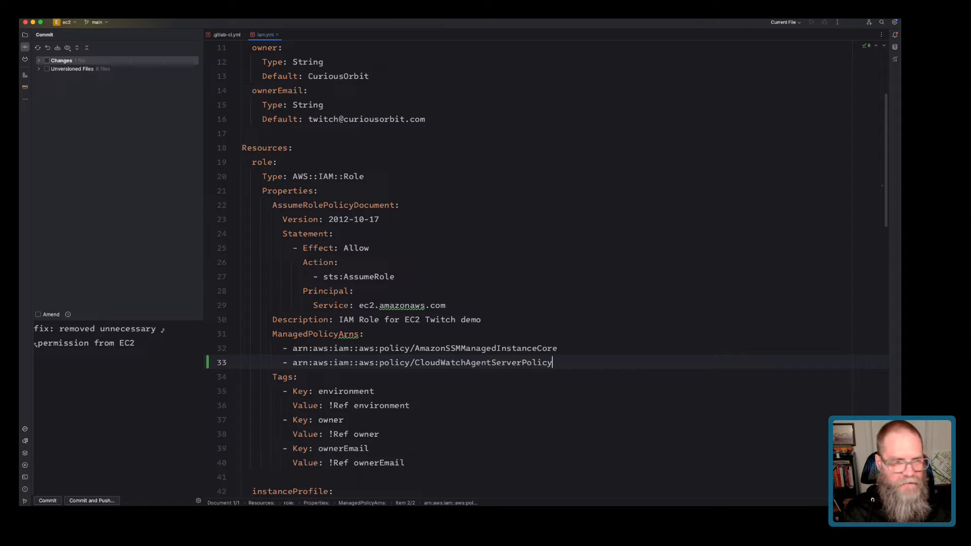
# Commit and push iam.yml with message 'fix: modified permissions for the instance profile'.
pyautogui.moveTo(135, 343); pyautogui.dragTo(59, 329)
pyautogui.write('modified ')
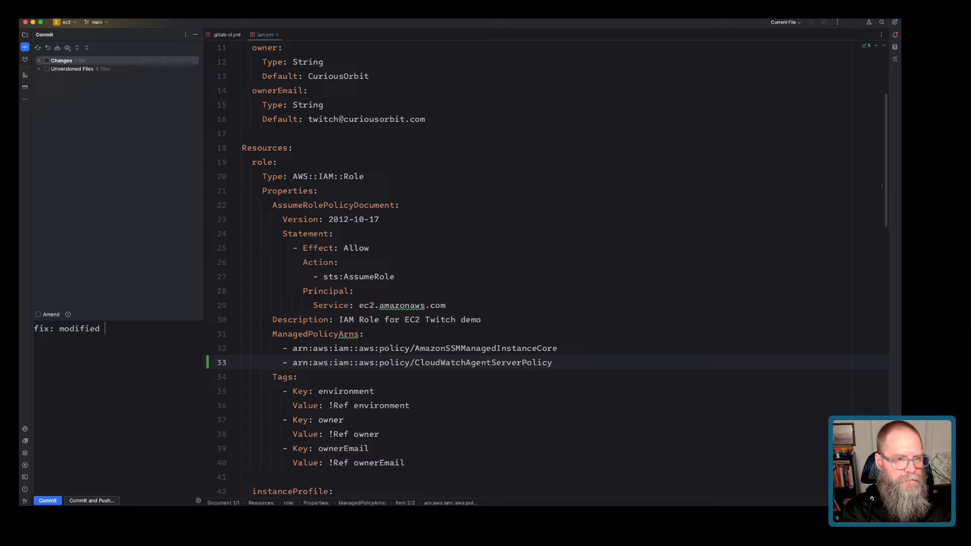
pyautogui.write('permissions for th')
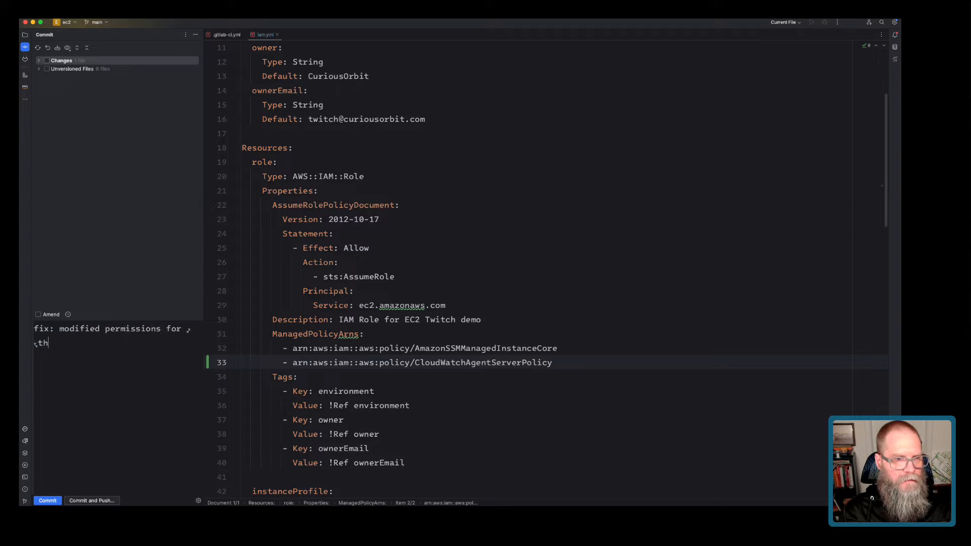
pyautogui.write('e instance profile')
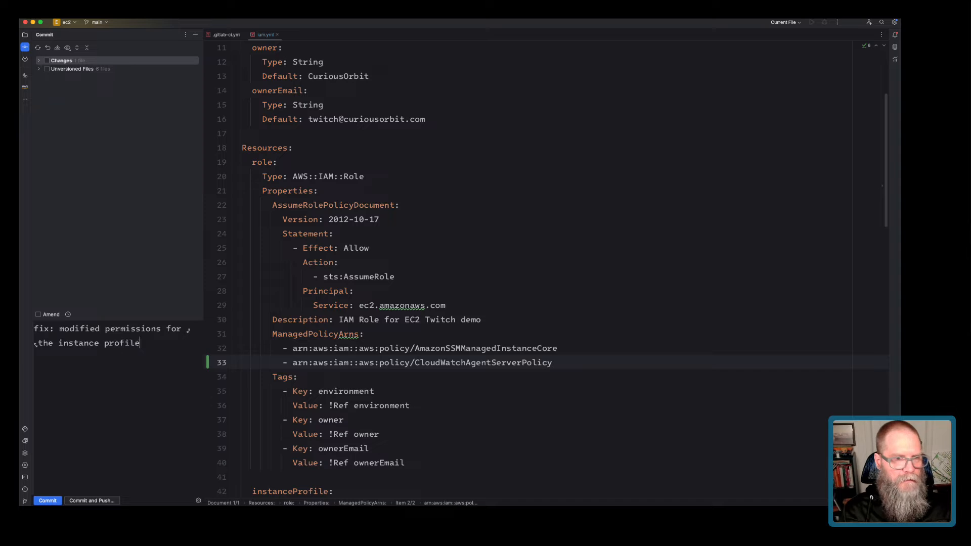
pyautogui.click(46, 61)
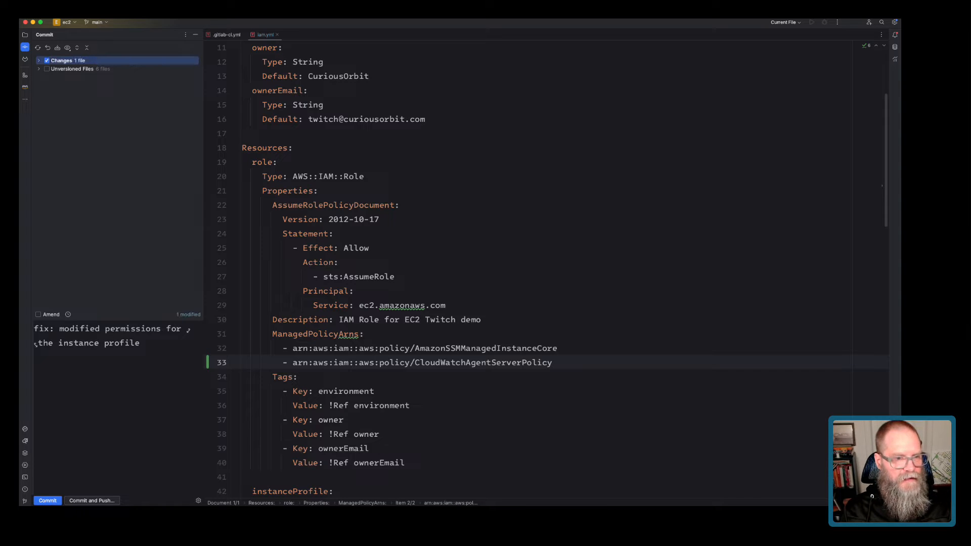
pyautogui.press('super+alt+k')
pyautogui.press('Escape')
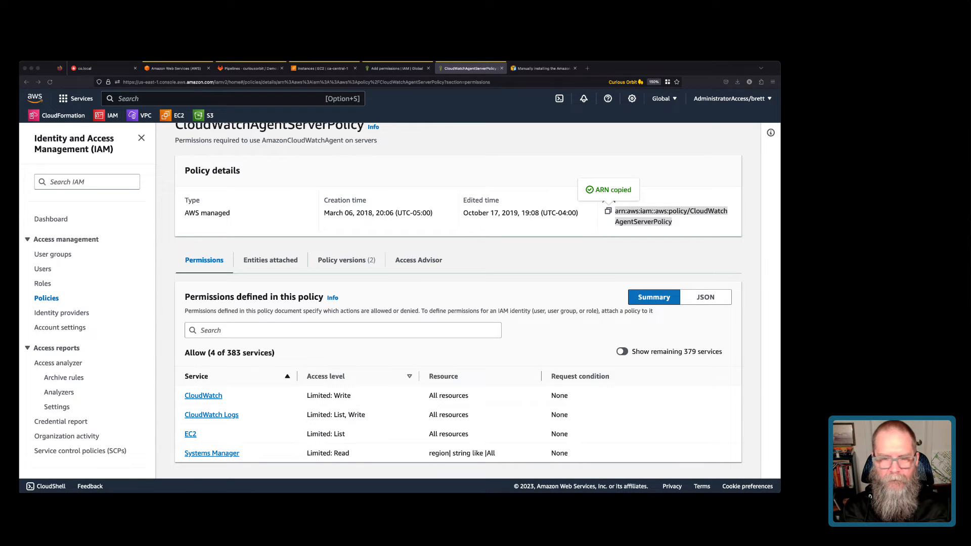
# Open running GitLab pipeline #16327 for the new commit, then switch to CloudFormation stacks.
pyautogui.press('super+Tab')
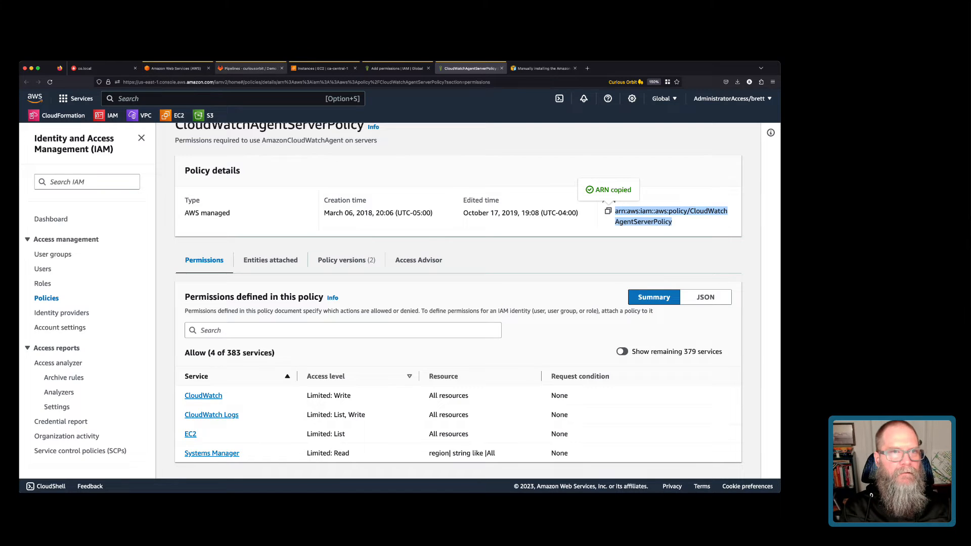
pyautogui.click(249, 69)
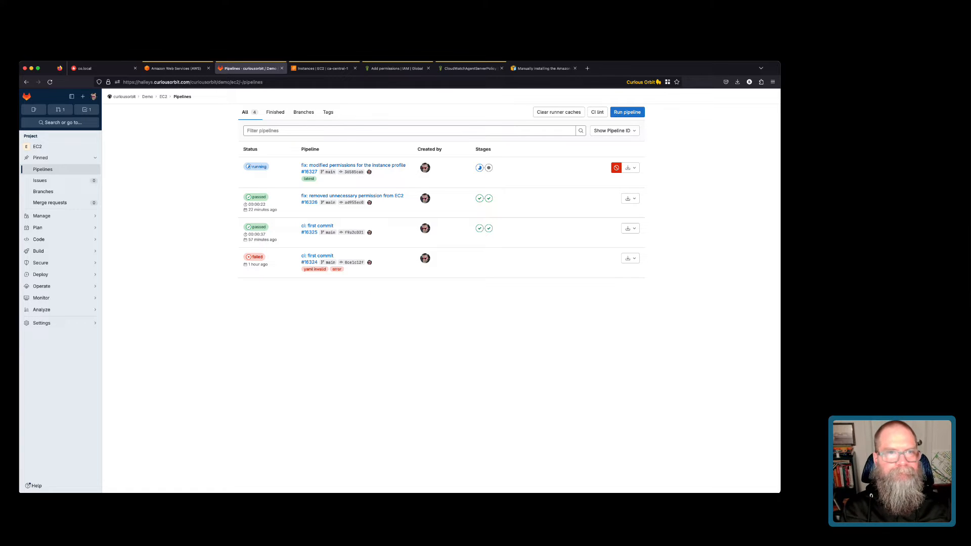
pyautogui.click(322, 68)
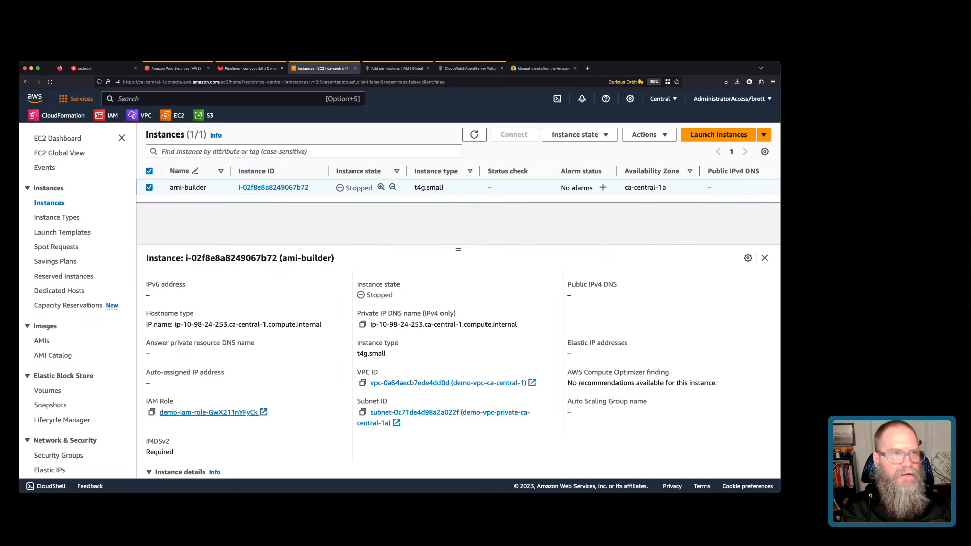
pyautogui.click(58, 115)
pyautogui.hotkey('ctrl', 'shift', 'Tab')
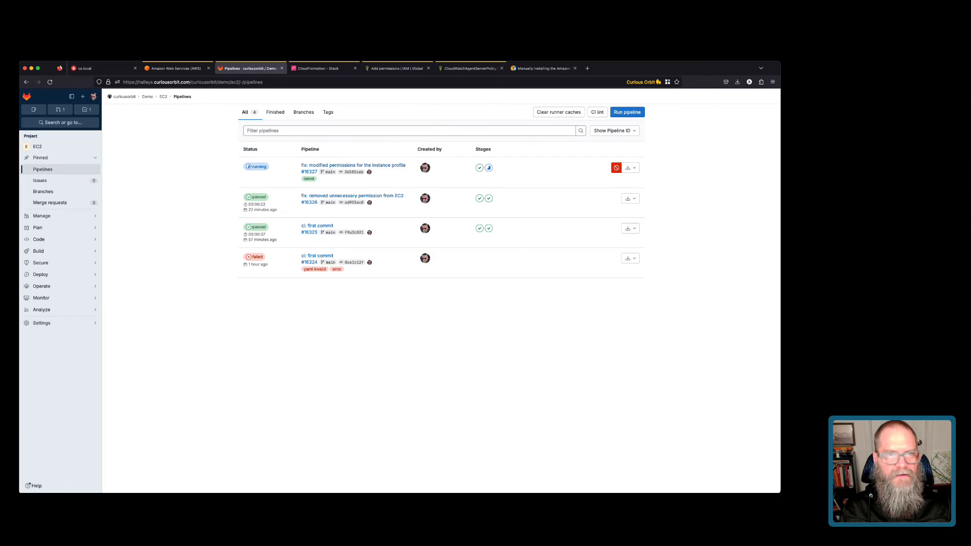
pyautogui.click(256, 166)
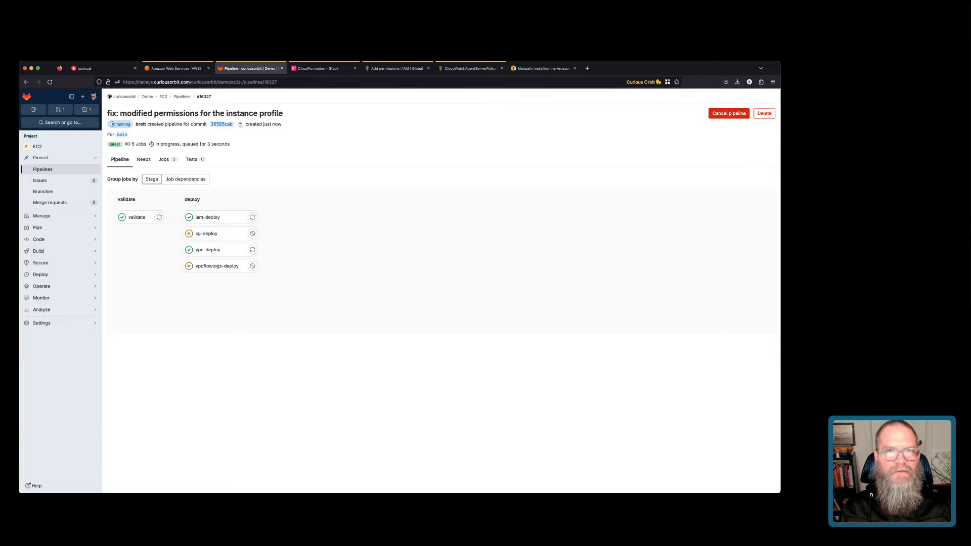
pyautogui.hotkey('ctrl', 'Tab')
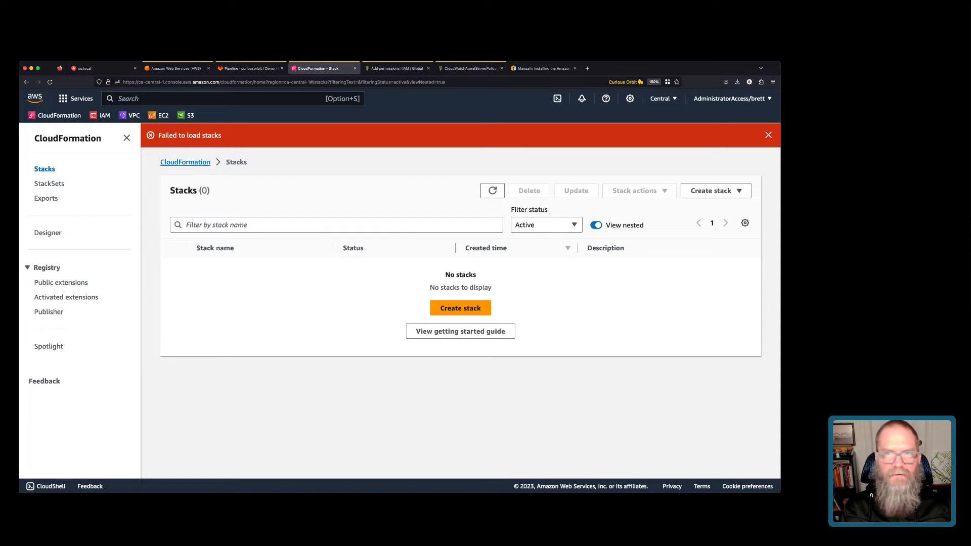
# Sign back in through the Demo account's management console and open CloudFormation from Recently visited.
pyautogui.click(50, 82)
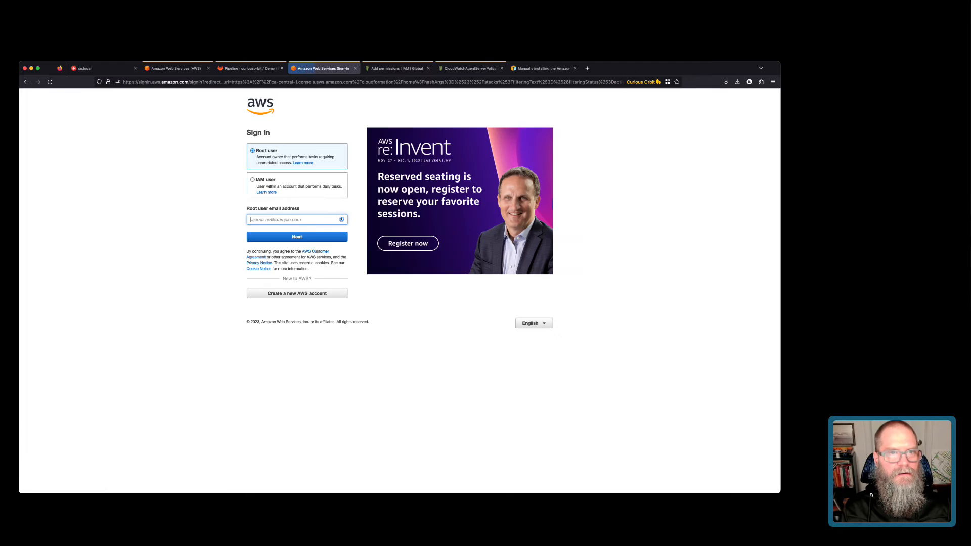
pyautogui.click(355, 68)
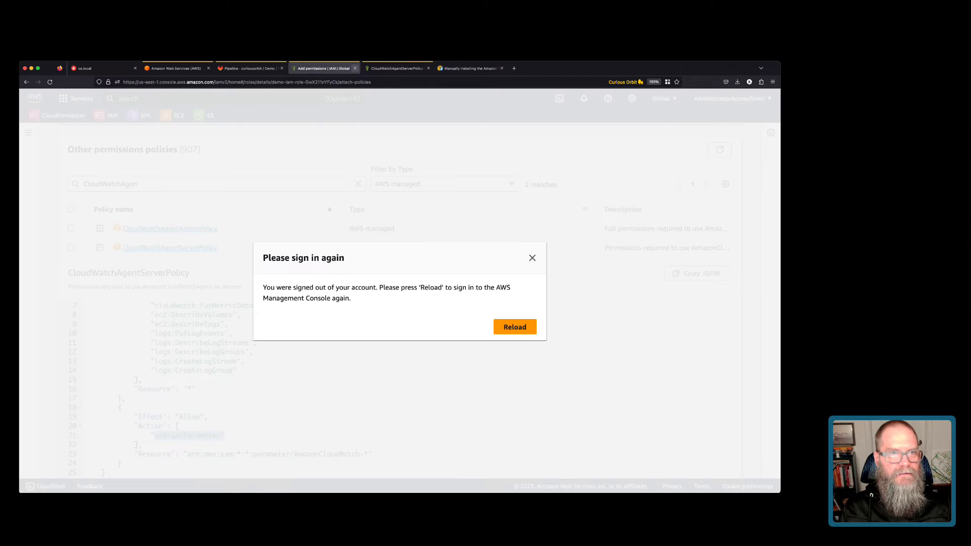
pyautogui.click(176, 68)
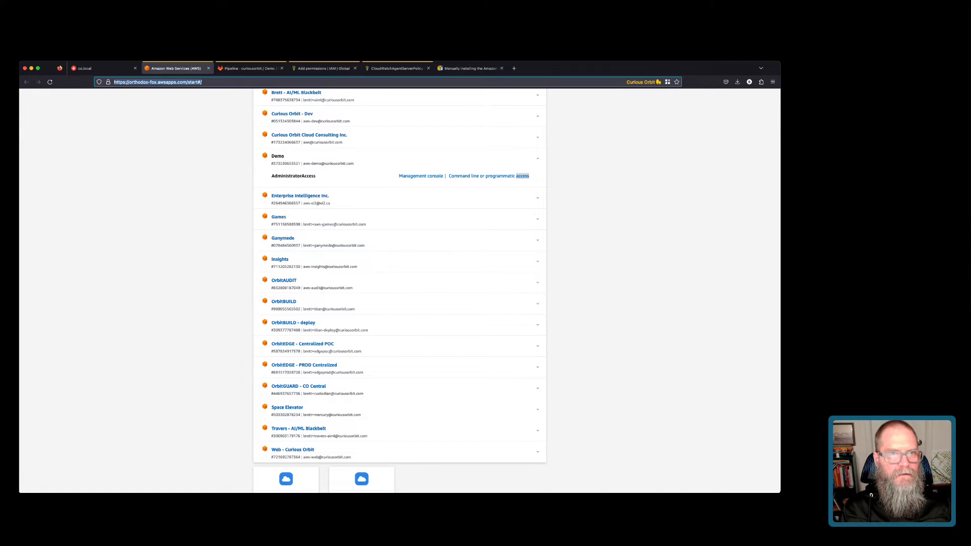
pyautogui.click(251, 69)
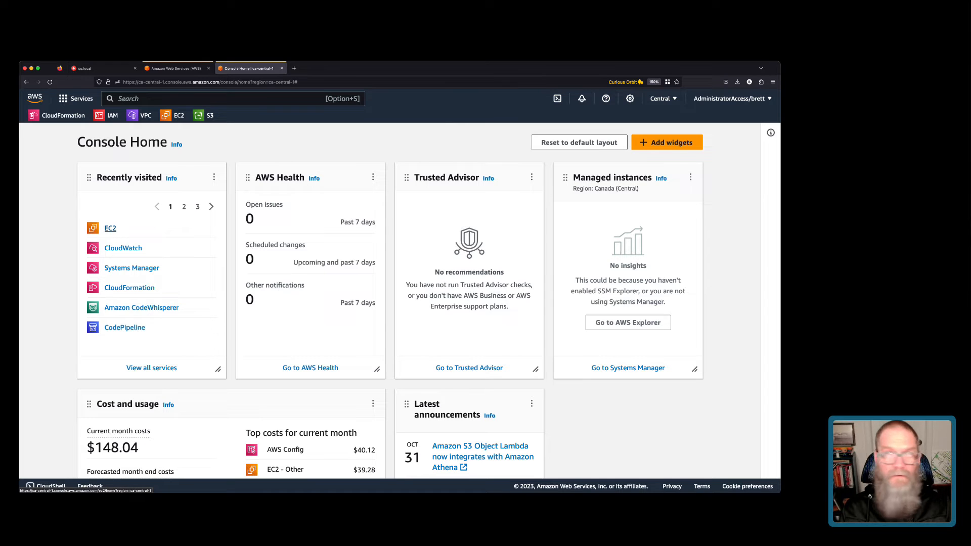
pyautogui.click(130, 287)
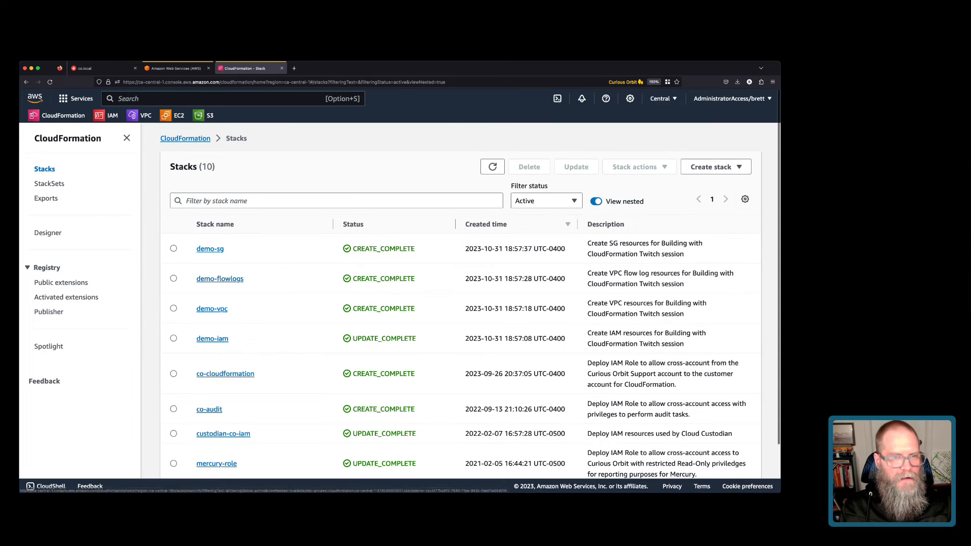
# Execute the demo-iam stack's pending change set, then open its IAM role from Resources.
pyautogui.click(213, 339)
pyautogui.click(670, 191)
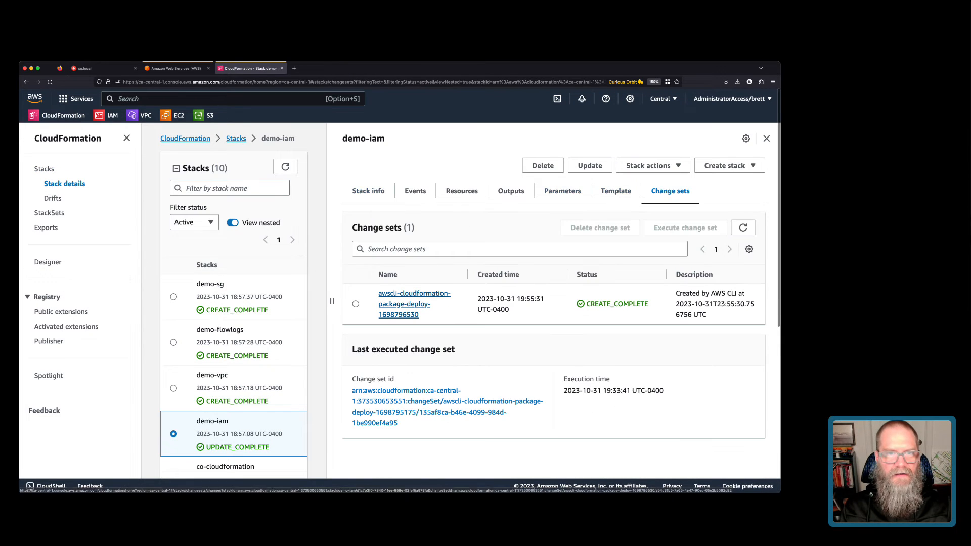
pyautogui.click(400, 279)
pyautogui.click(718, 163)
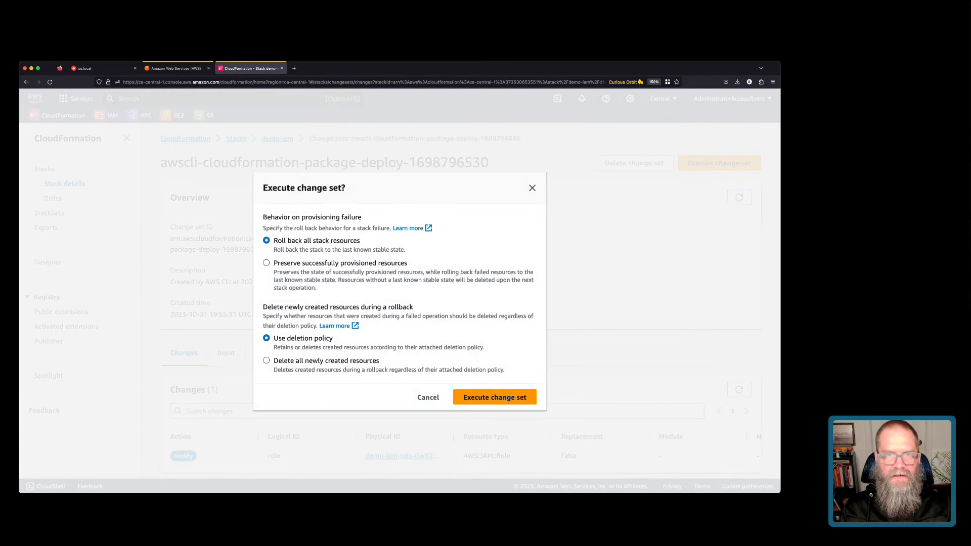
pyautogui.click(495, 397)
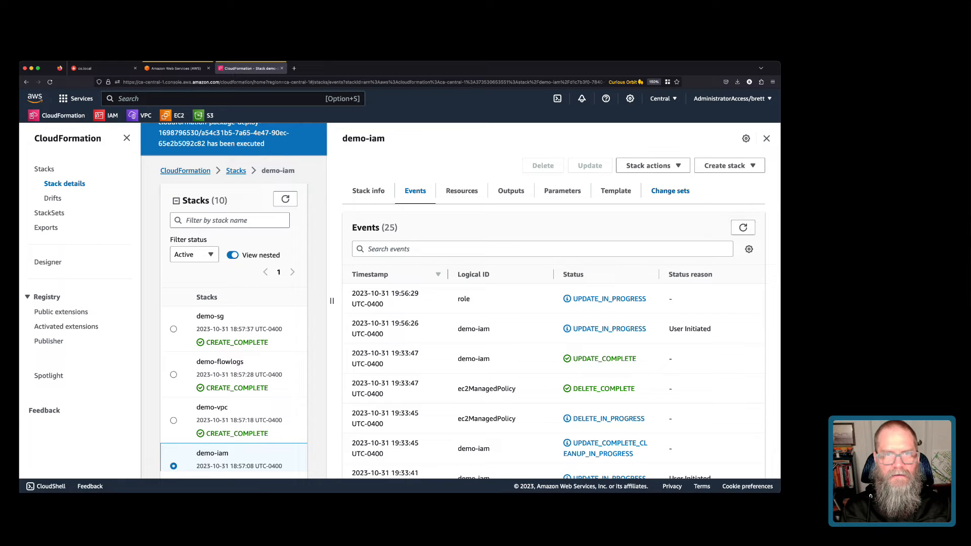
pyautogui.click(461, 190)
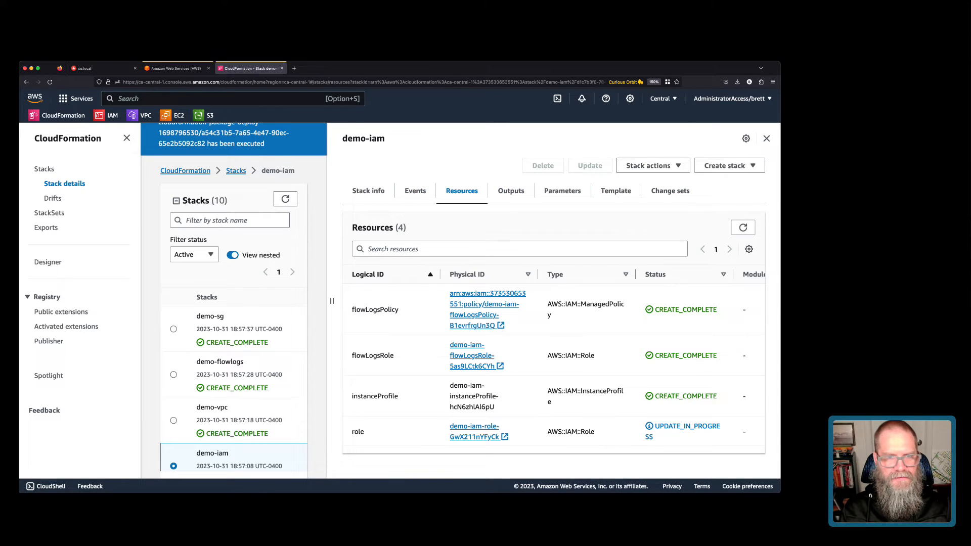
pyautogui.click(475, 436)
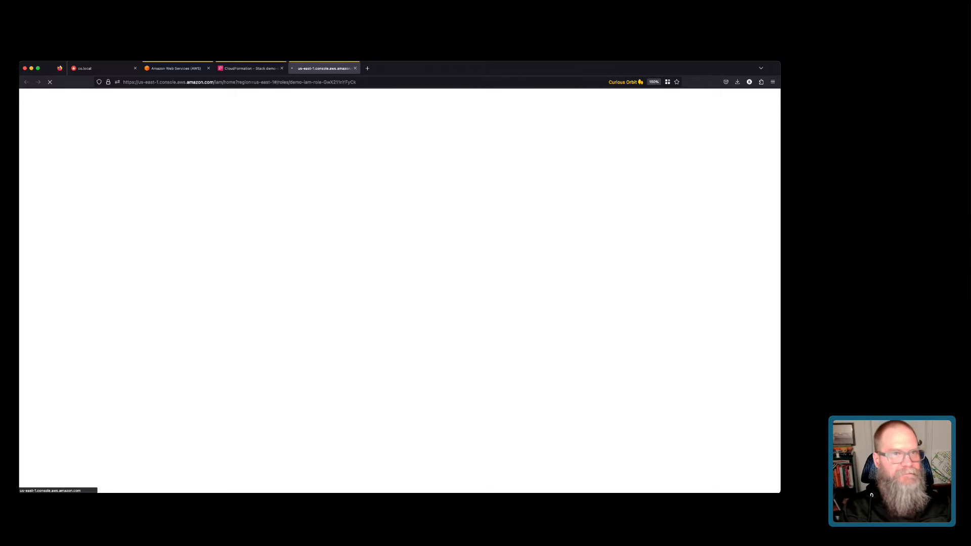
# Search IAM roles for 'demo' and open demo-iam-role-GwX211nYFyCk to check its permissions policies.
pyautogui.click(251, 68)
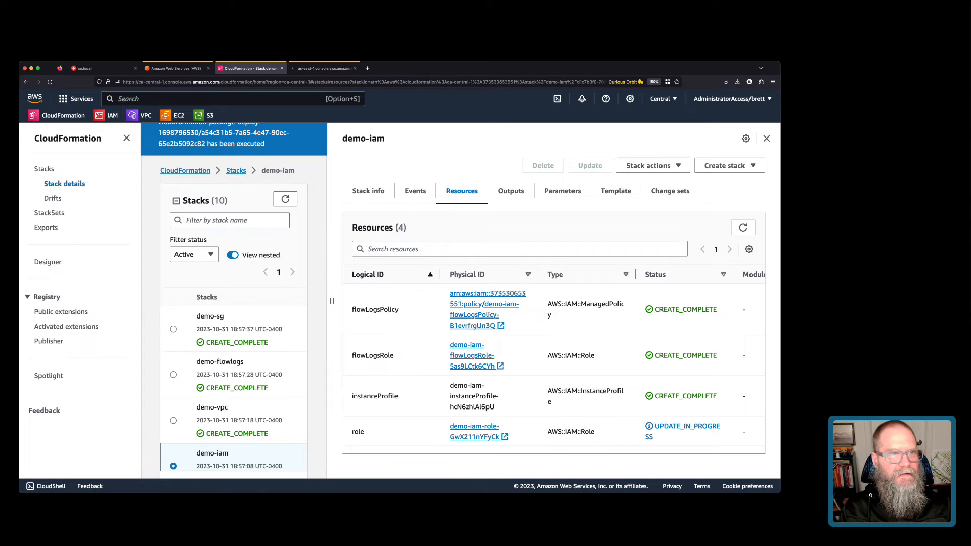
pyautogui.click(108, 115)
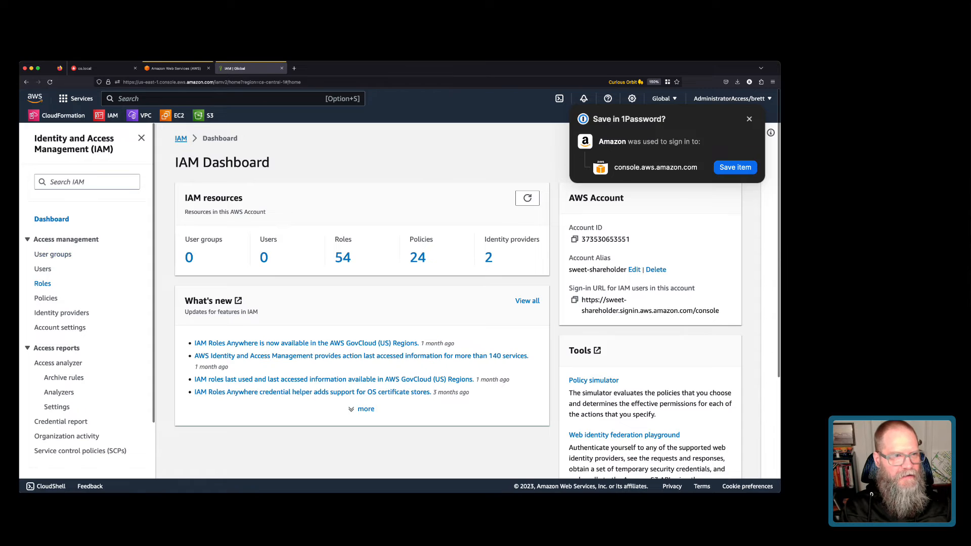
pyautogui.click(42, 284)
pyautogui.click(303, 200)
pyautogui.write('df')
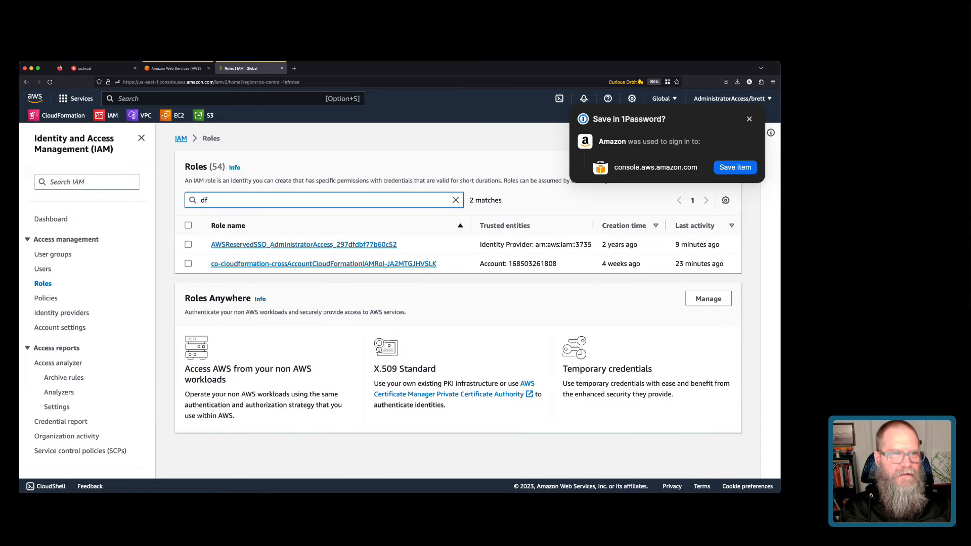
pyautogui.press('BackSpace')
pyautogui.write('emo')
pyautogui.click(260, 283)
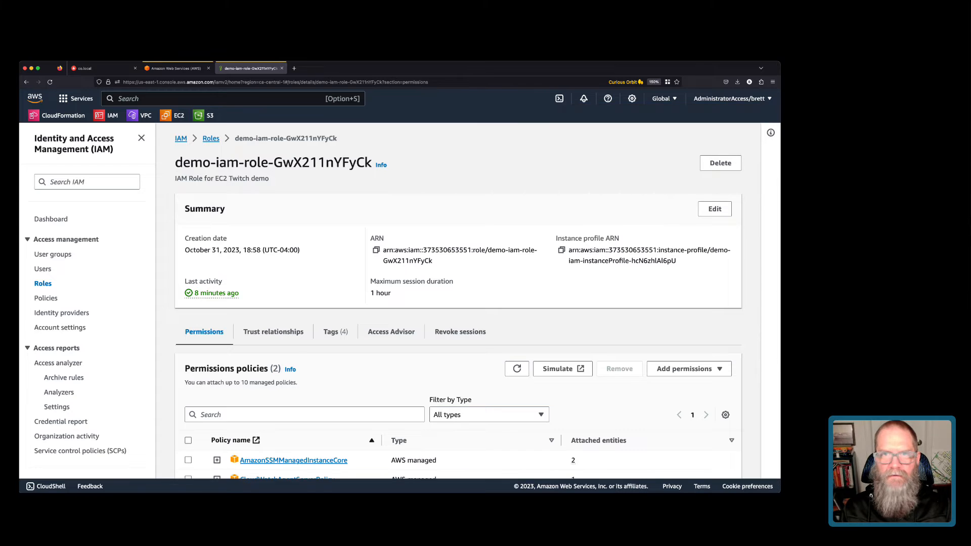
pyautogui.scroll(-3, 286, 336)
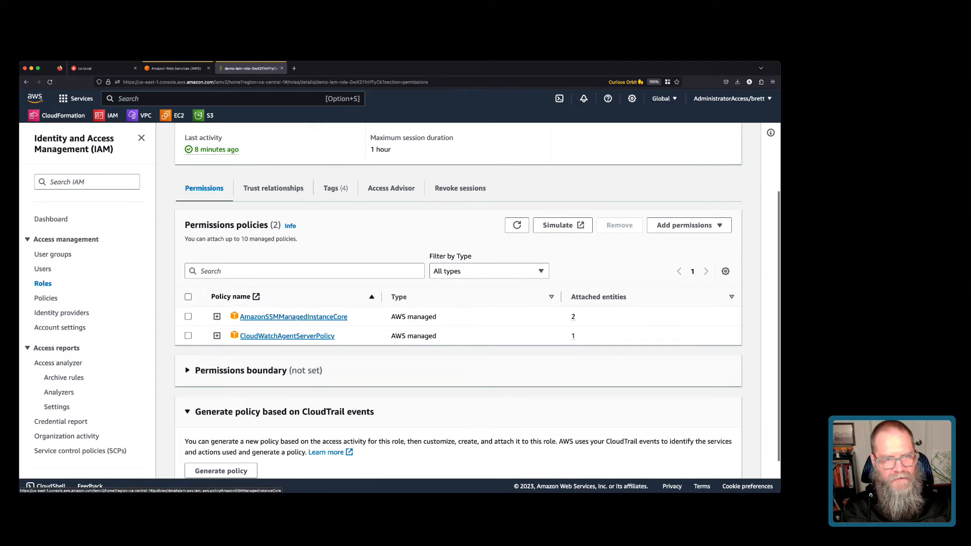
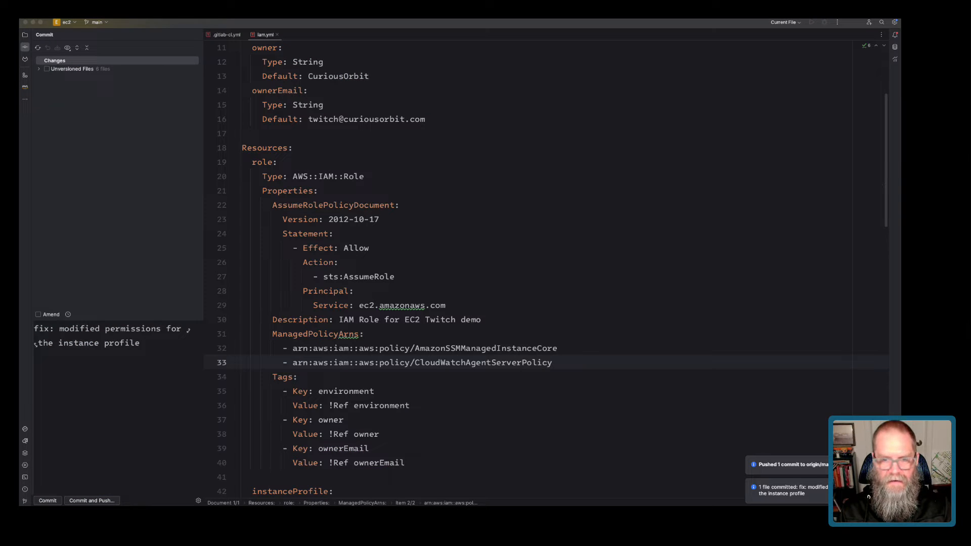
# Close the .gitlab-ci.yml and iam.yml tabs, then open the empty ec2.yml and iam.yml from the project tree.
pyautogui.press('super+Tab')
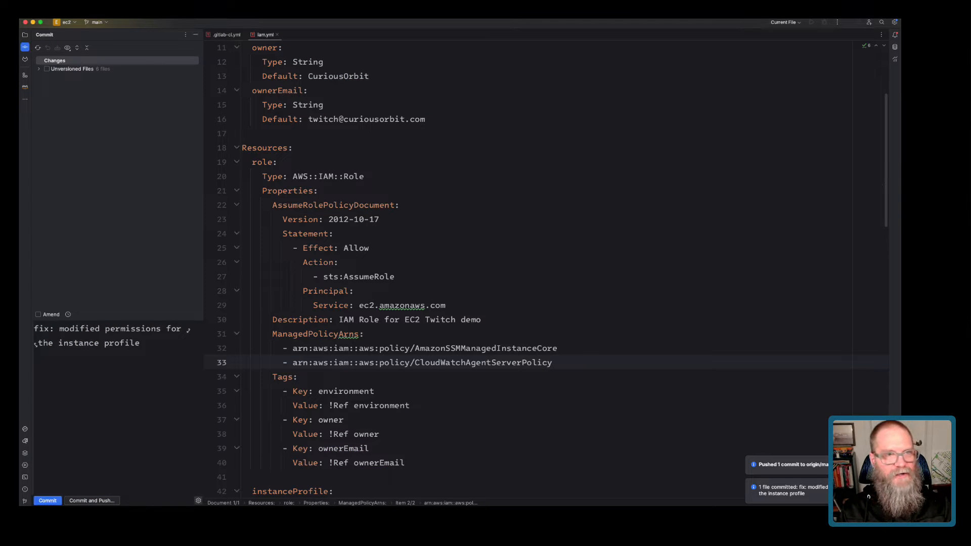
pyautogui.press('super+w')
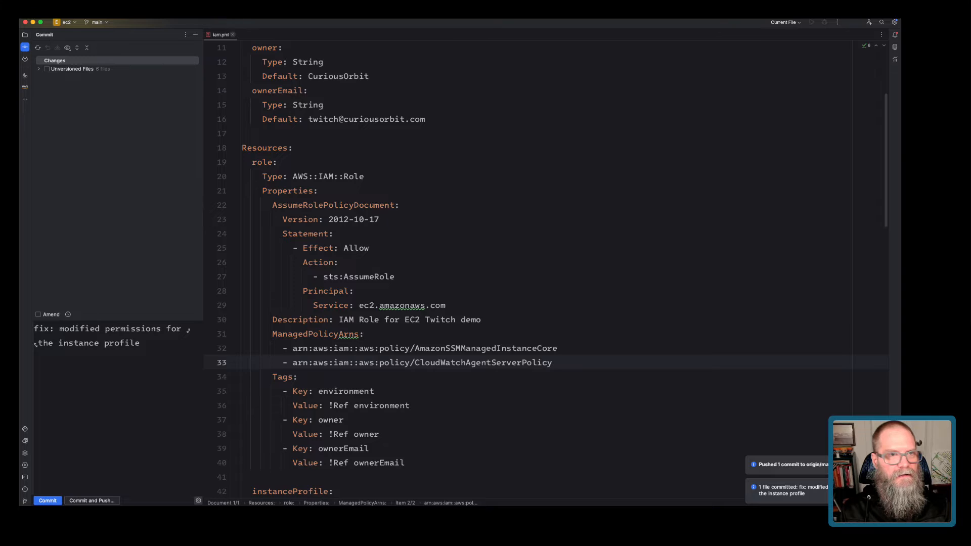
pyautogui.press('super+w')
pyautogui.press('super+1')
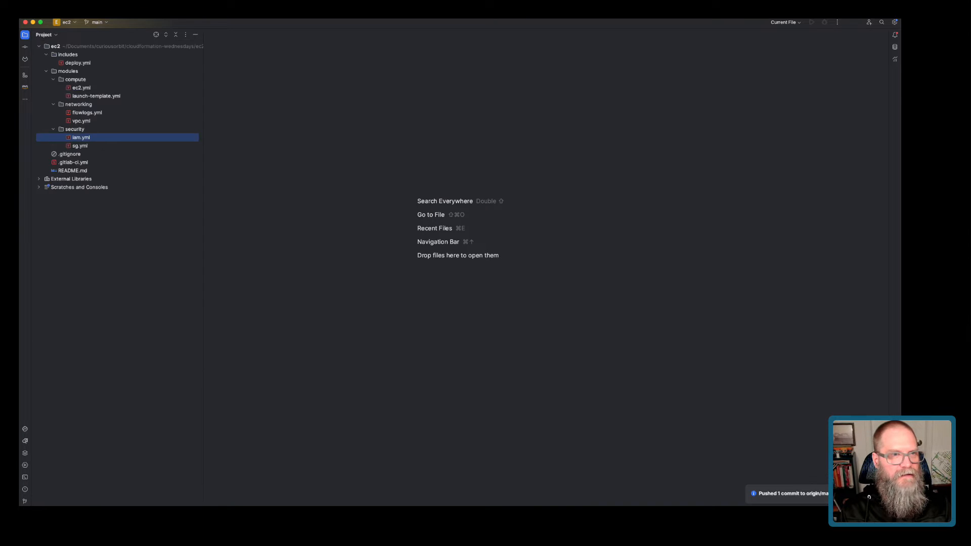
pyautogui.doubleClick(81, 88)
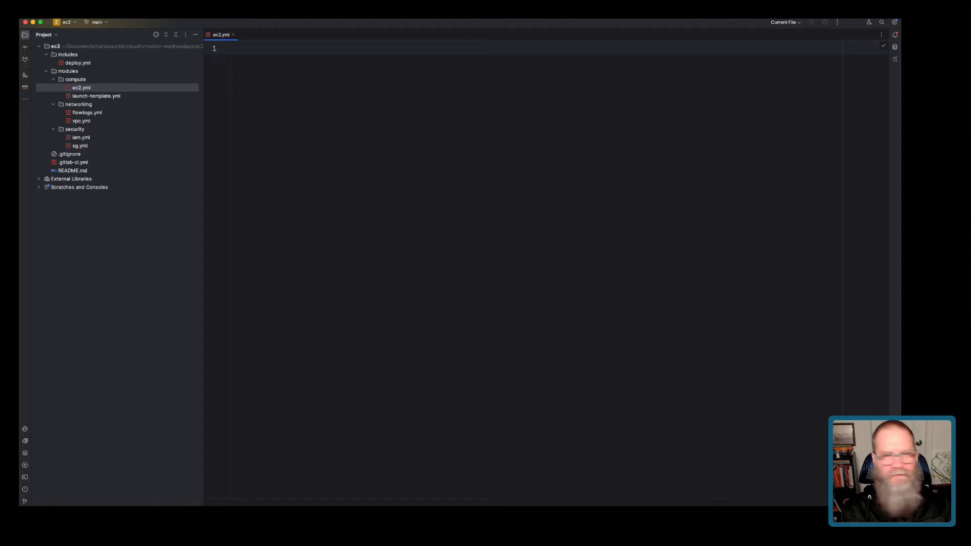
pyautogui.doubleClick(81, 137)
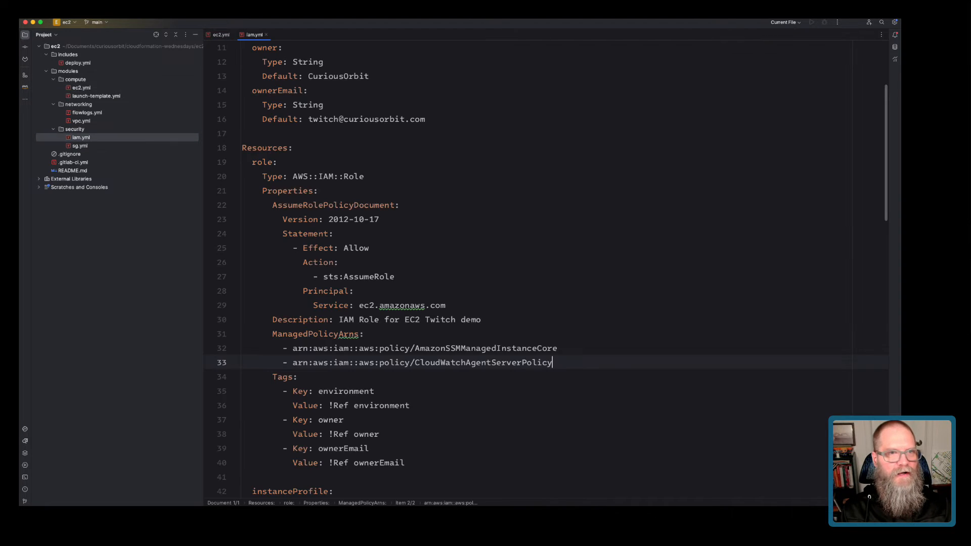
pyautogui.scroll(-16, 526, 268)
pyautogui.scroll(-4, 526, 268)
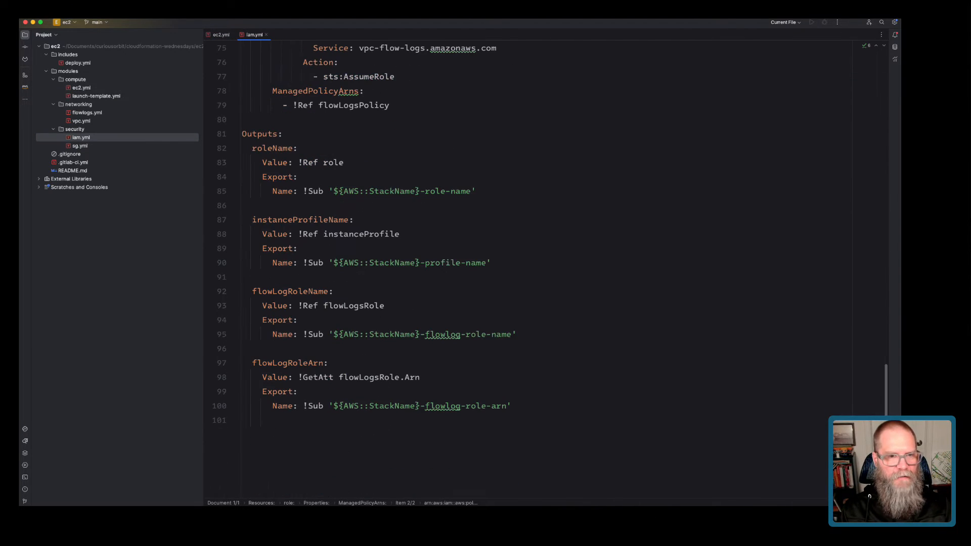
pyautogui.moveTo(248, 420); pyautogui.dragTo(286, 141)
pyautogui.click(286, 141)
pyautogui.scroll(20, 286, 142)
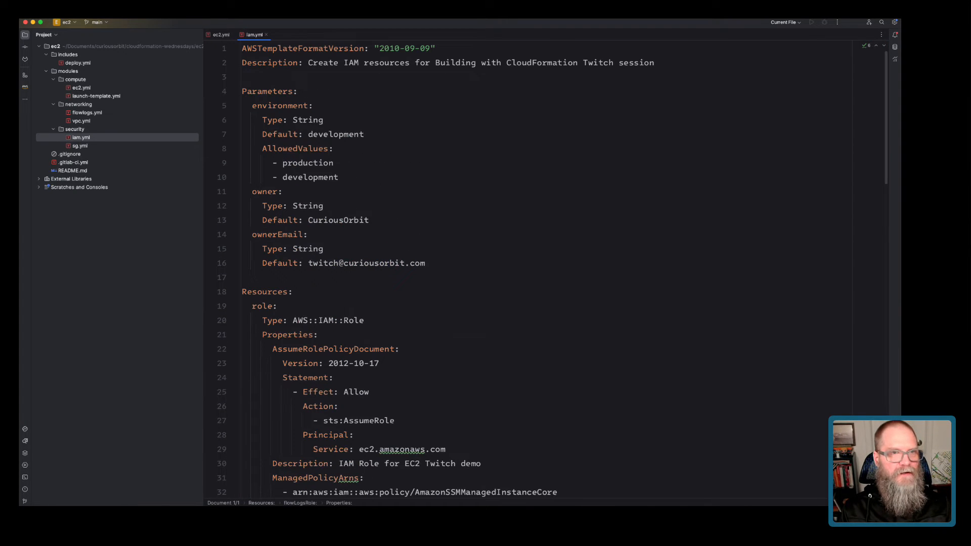
pyautogui.moveTo(242, 48); pyautogui.dragTo(324, 249)
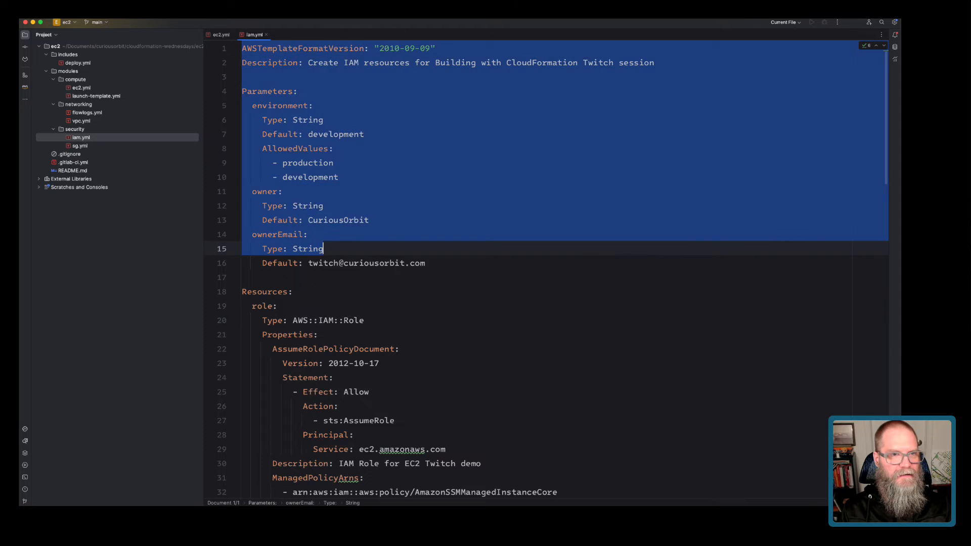
pyautogui.click(325, 249)
pyautogui.scroll(-20, 324, 249)
# Copy the entire iam.yml template and paste it into ec2.yml.
pyautogui.press('super+a')
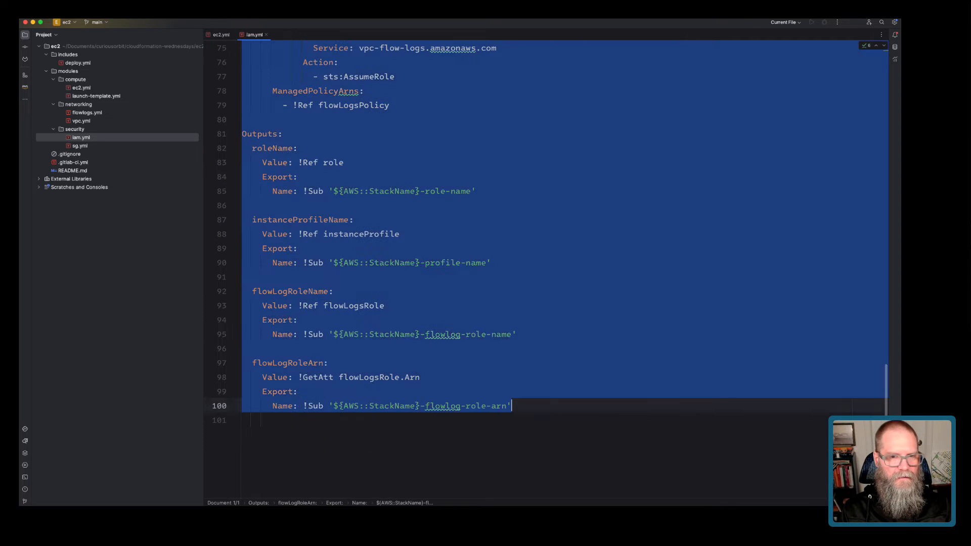
pyautogui.press('super+c')
pyautogui.doubleClick(81, 87)
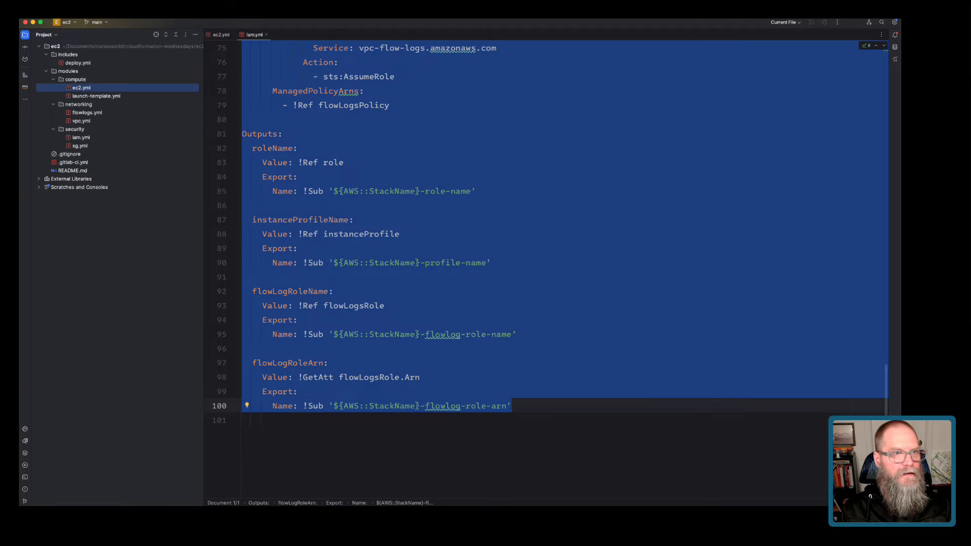
pyautogui.press('super+v')
pyautogui.scroll(20, 546, 268)
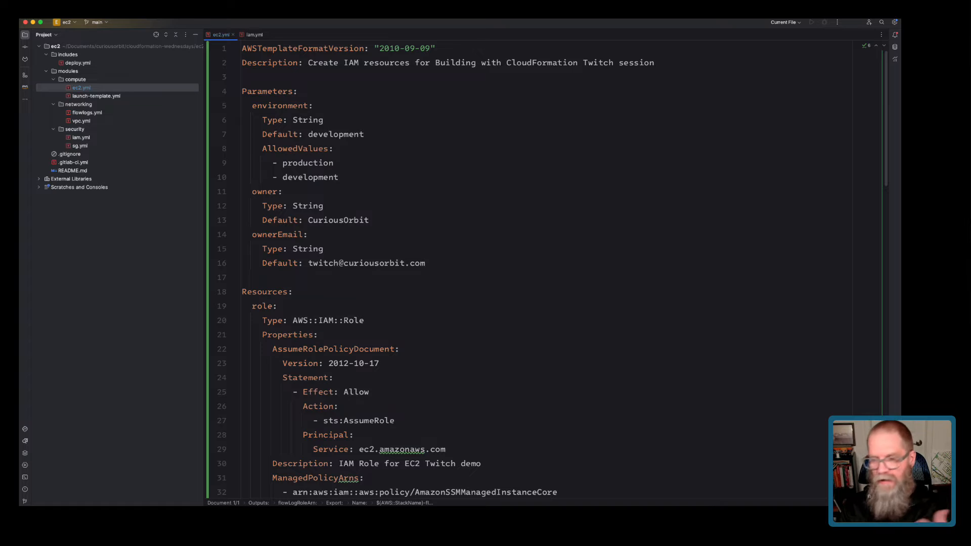
# Change IAM to EC2 in the description and delete the copied Resources and Outputs entries.
pyautogui.doubleClick(351, 63)
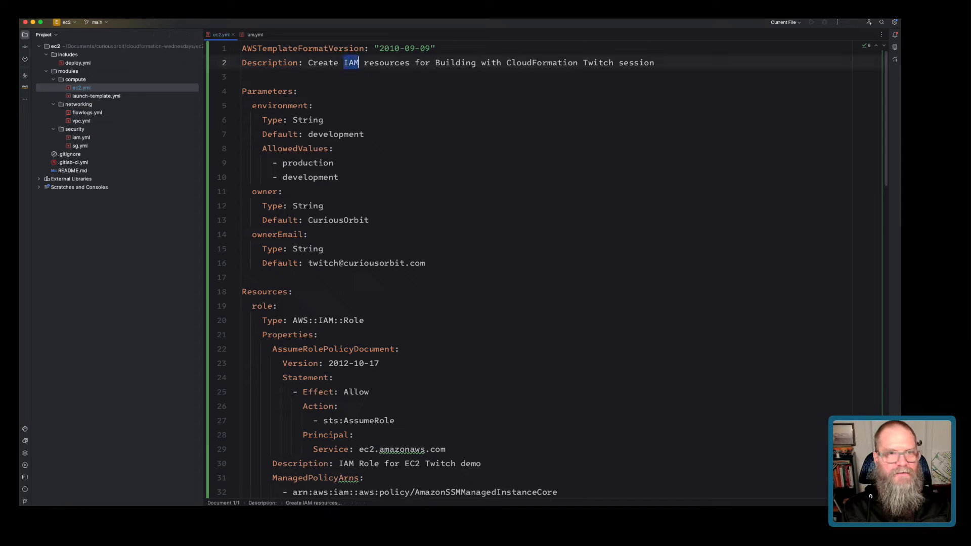
pyautogui.write('EC2')
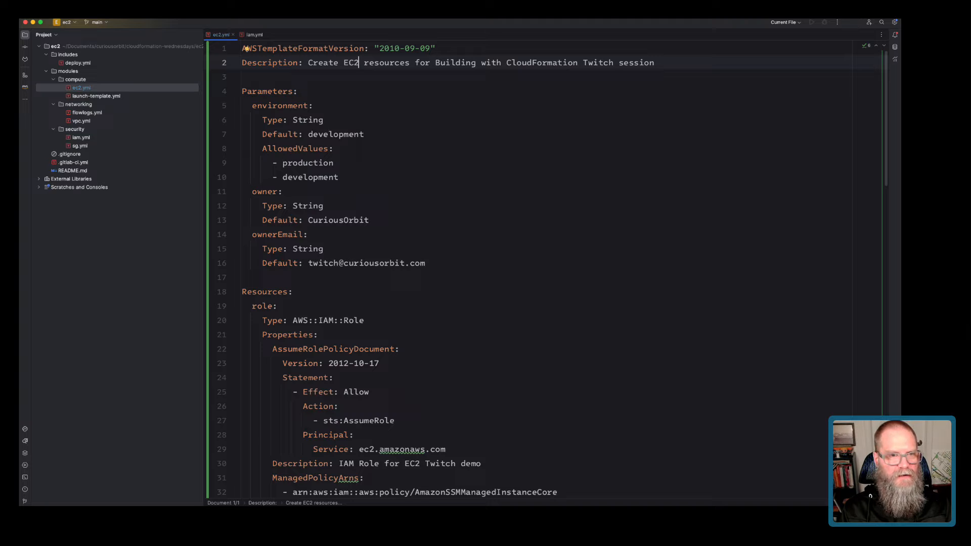
pyautogui.scroll(-4, 246, 48)
pyautogui.click(243, 132)
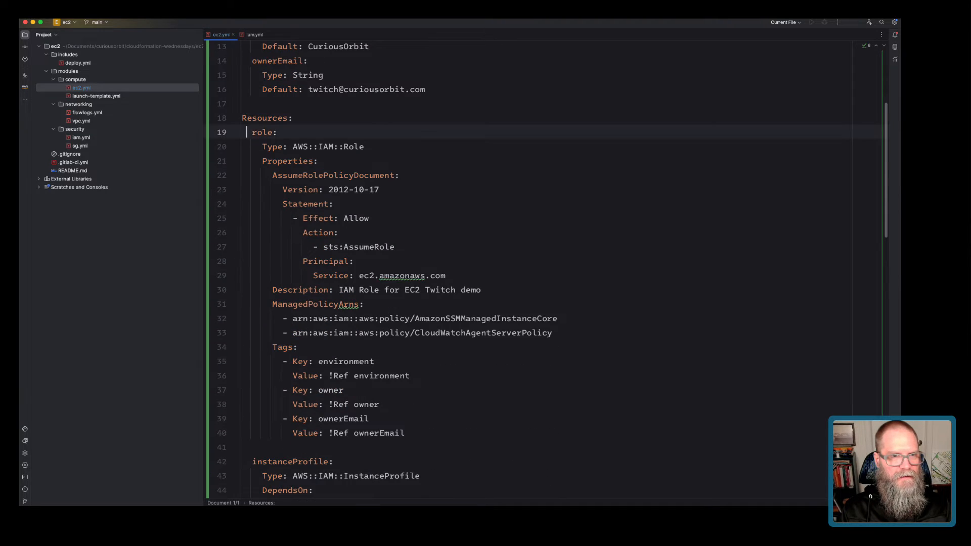
pyautogui.scroll(-17, 243, 131)
pyautogui.keyDown('shift'); pyautogui.click(391, 254); pyautogui.keyUp('shift')
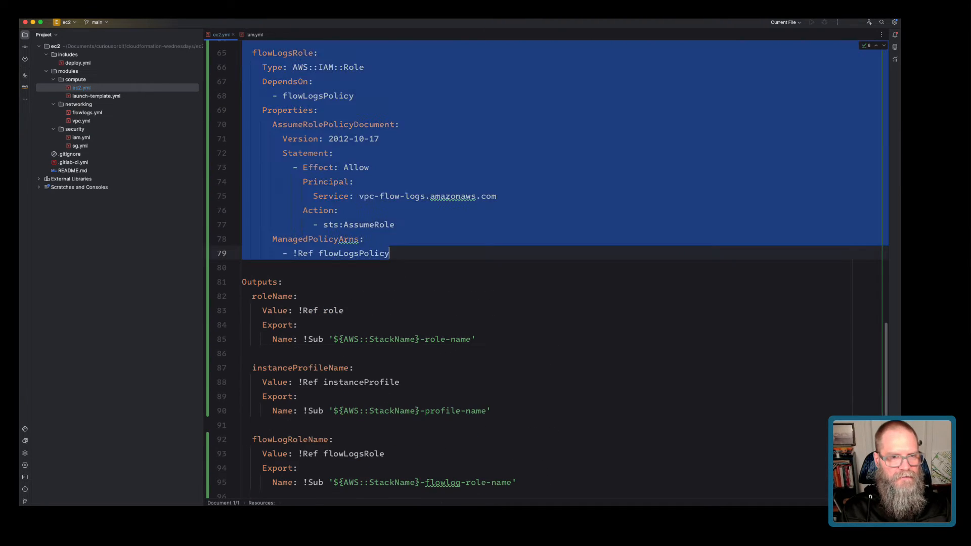
pyautogui.press('BackSpace')
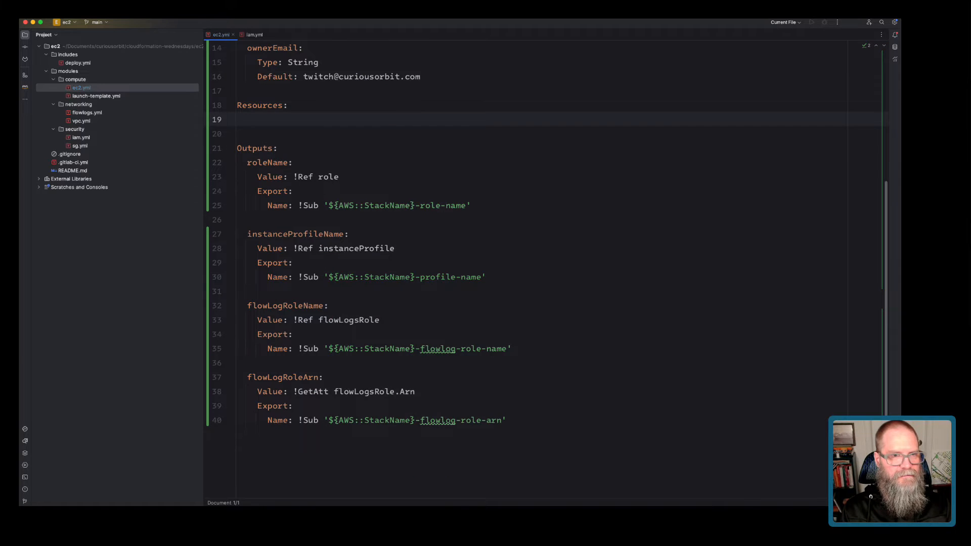
pyautogui.moveTo(247, 162); pyautogui.dragTo(506, 420)
pyautogui.press('BackSpace')
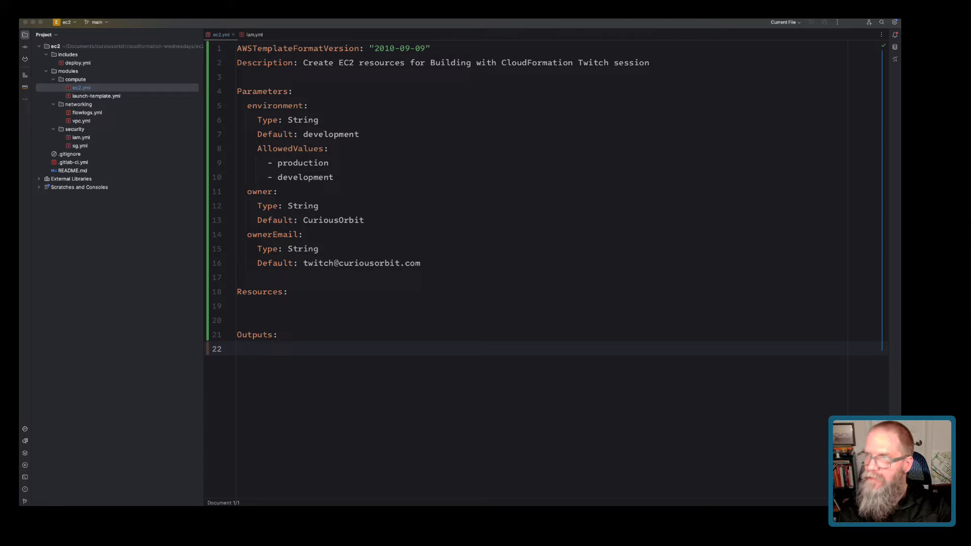
pyautogui.press('super+Tab')
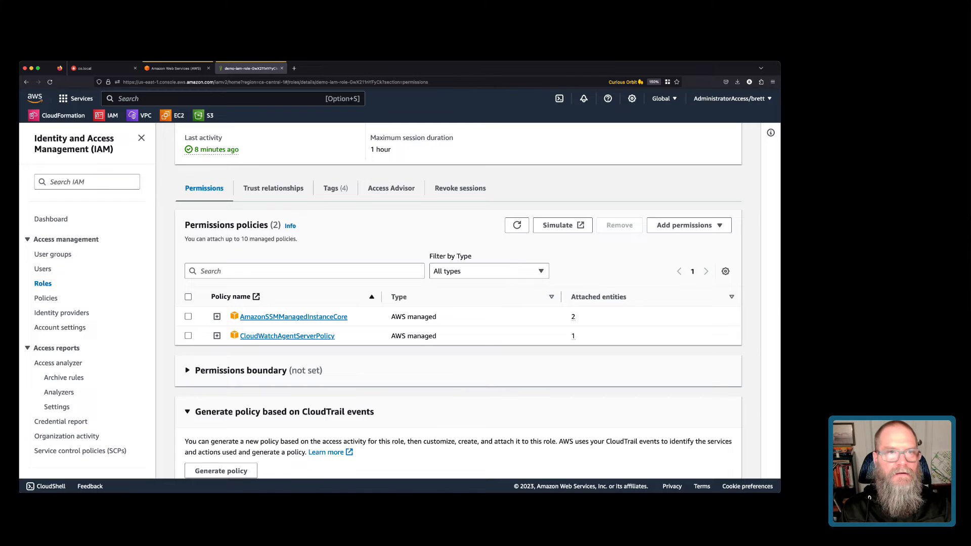
# Load the AWS::EC2::Instance reference in a new browser tab and read its YAML syntax.
pyautogui.hotkey('ctrl', 't')
pyautogui.hotkey('ctrl', 'v')
pyautogui.press('Return')
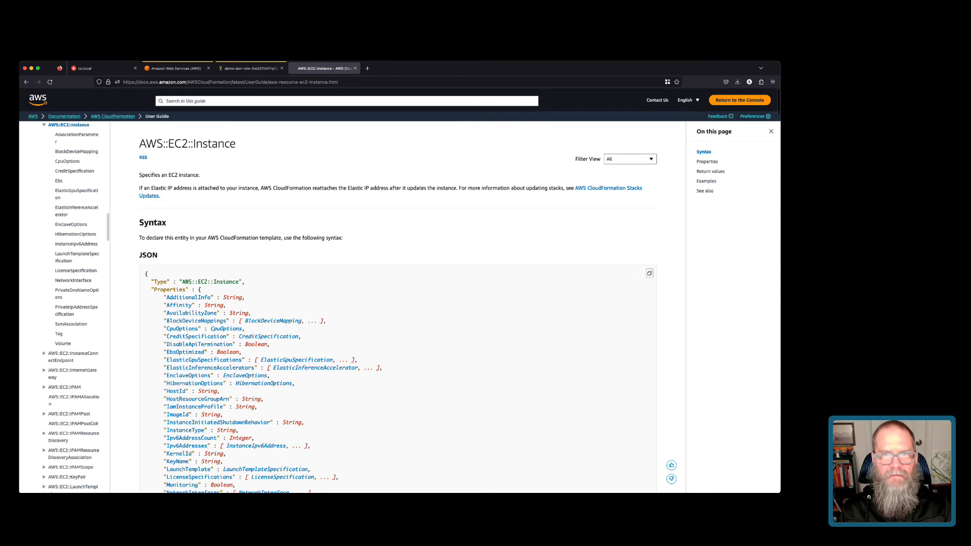
pyautogui.click(630, 159)
pyautogui.click(614, 187)
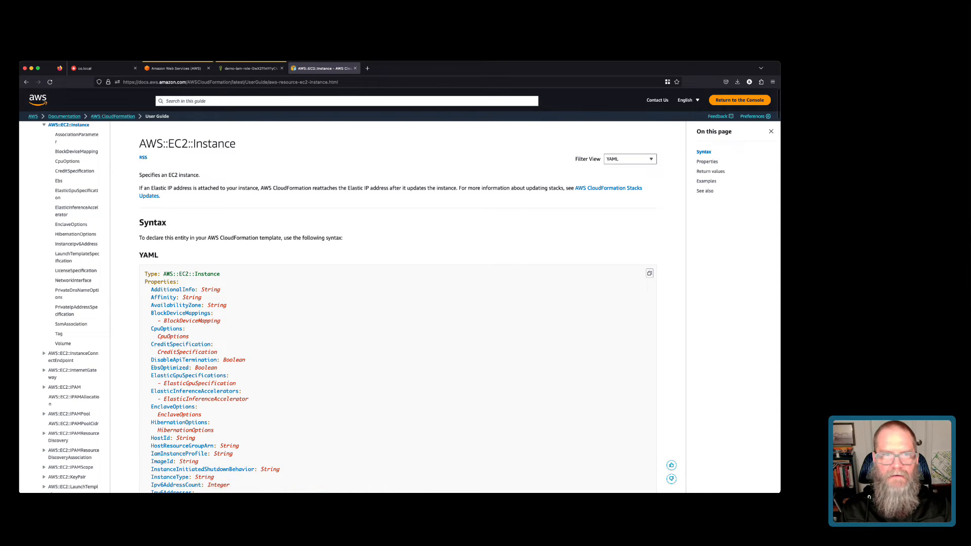
pyautogui.scroll(-5, 398, 306)
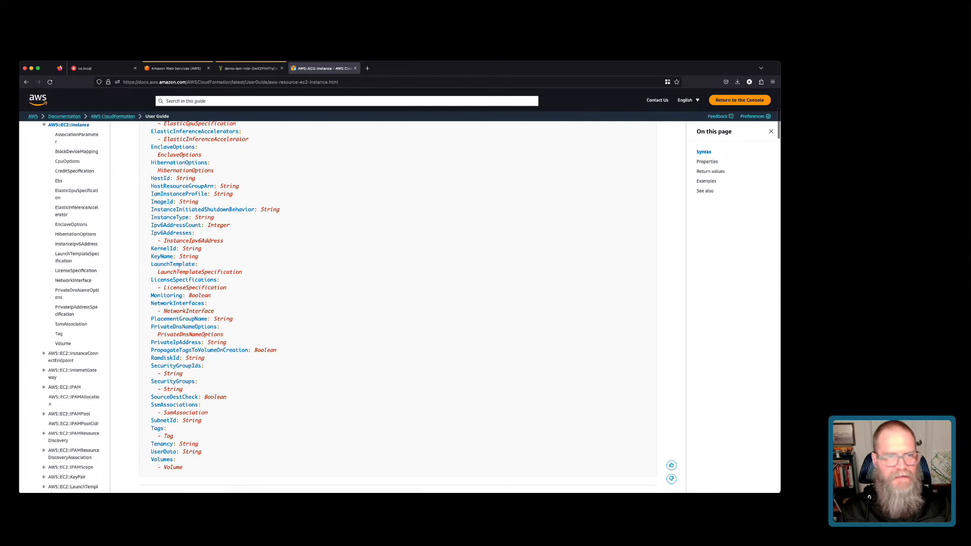
pyautogui.scroll(-2, 397, 307)
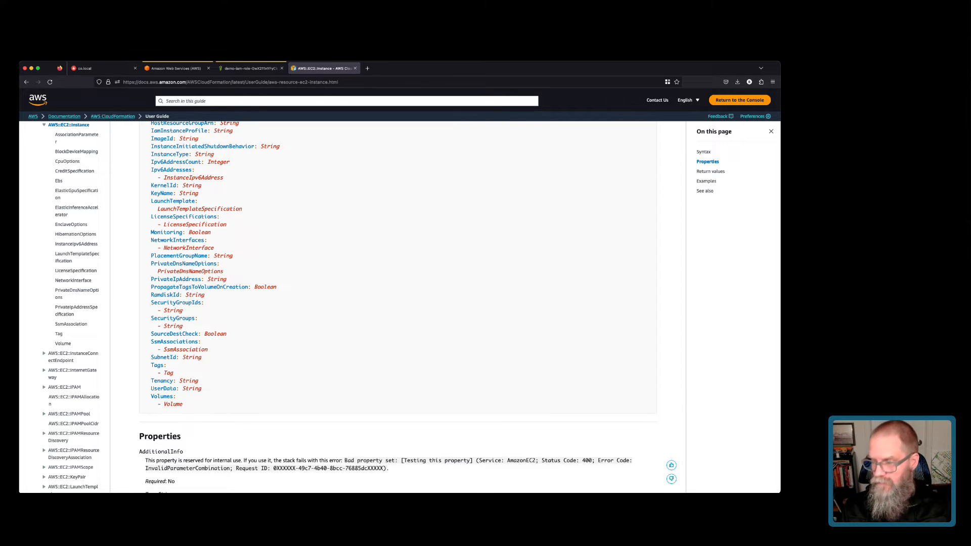
pyautogui.scroll(3, 397, 306)
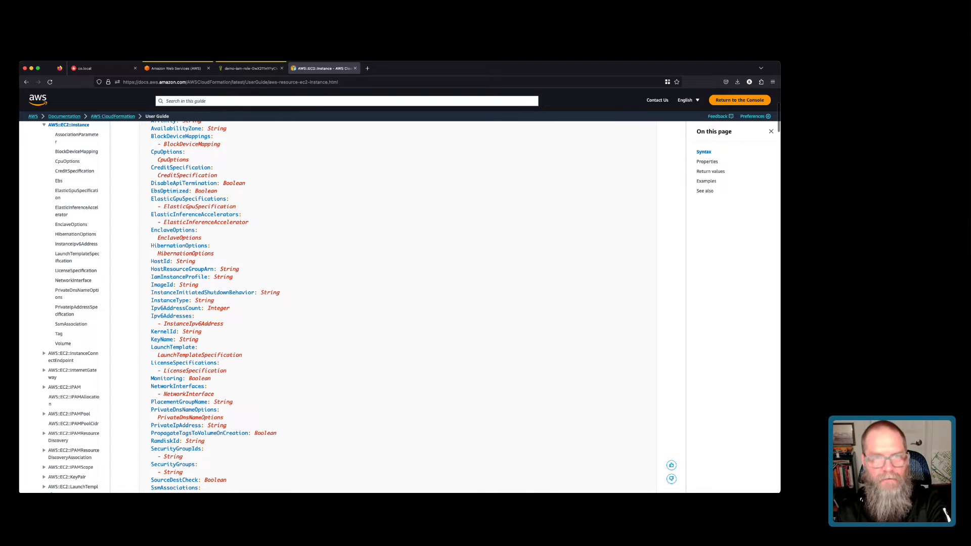
pyautogui.press('super+Tab')
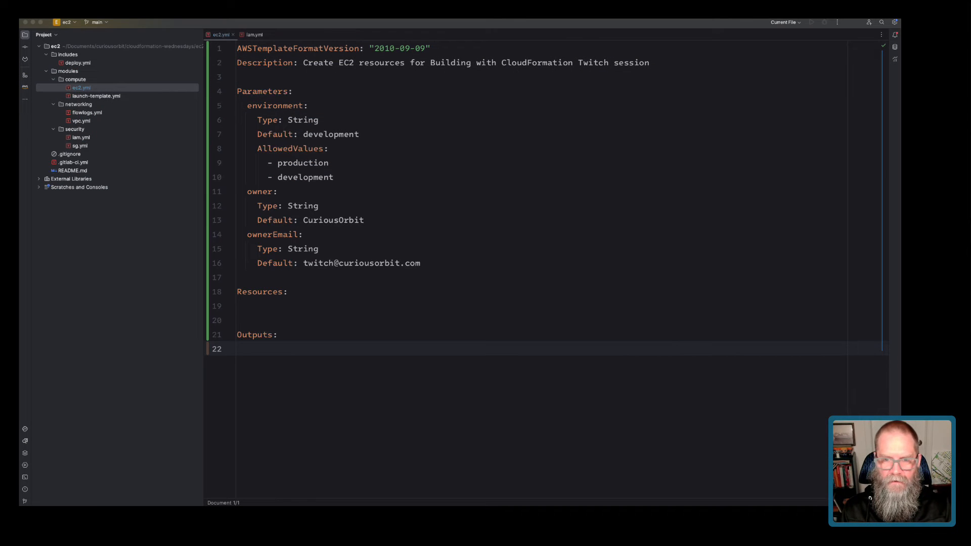
# Add an ec2NoLt resource under Resources with Type AWS::EC2::Instance and a Properties: key.
pyautogui.press('super+Tab')
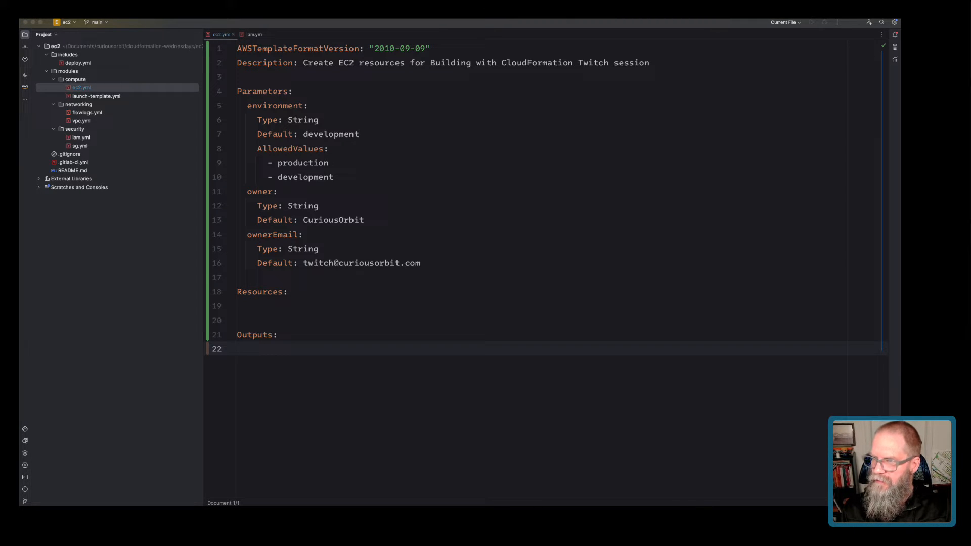
pyautogui.click(288, 292)
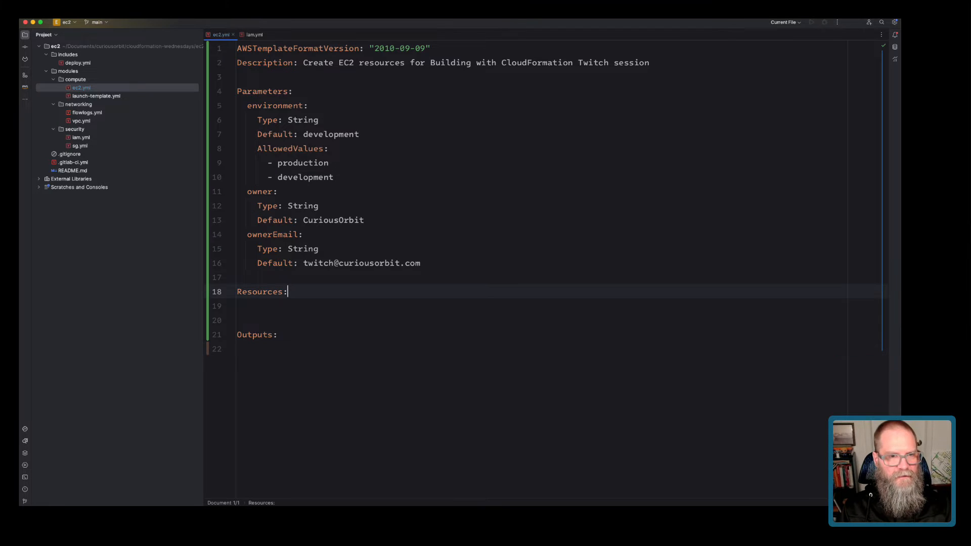
pyautogui.press('Return')
pyautogui.write('ec2NoL')
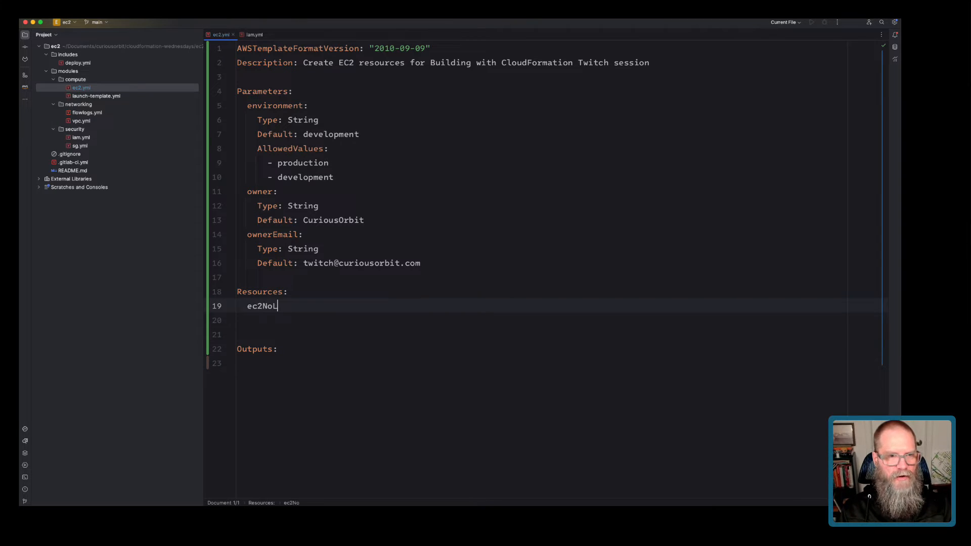
pyautogui.write('T')
pyautogui.press('BackSpace')
pyautogui.write('t:')
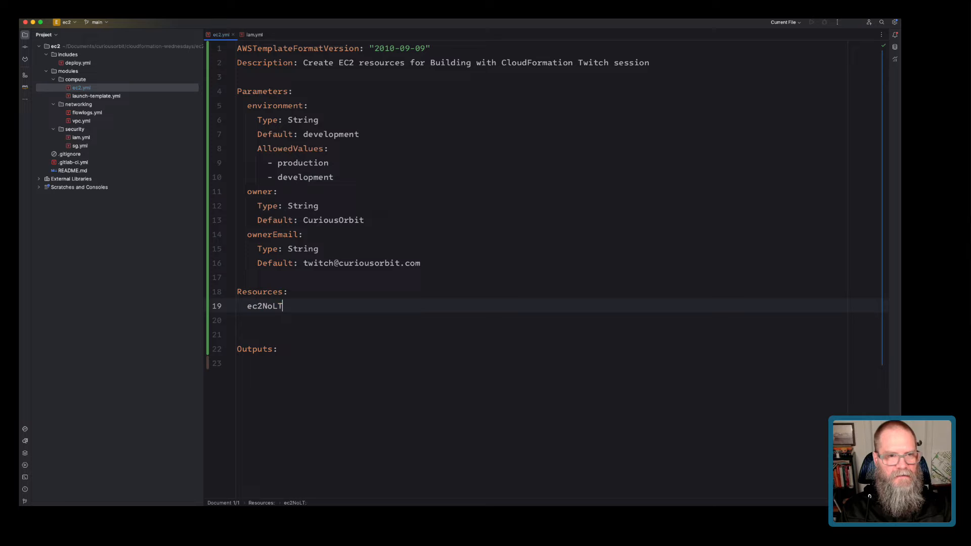
pyautogui.press('Return')
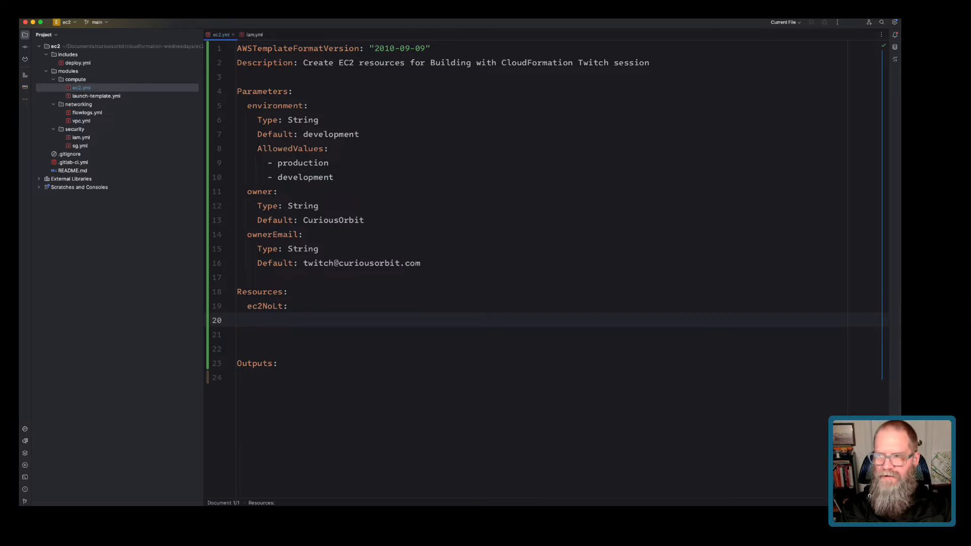
pyautogui.write('Type: AWS::EC')
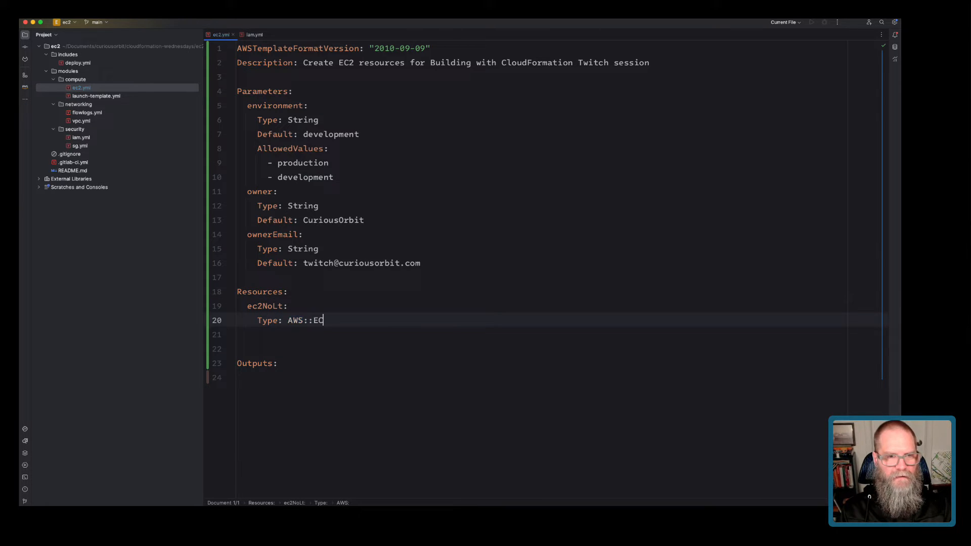
pyautogui.write('2::Instance')
pyautogui.press('Return')
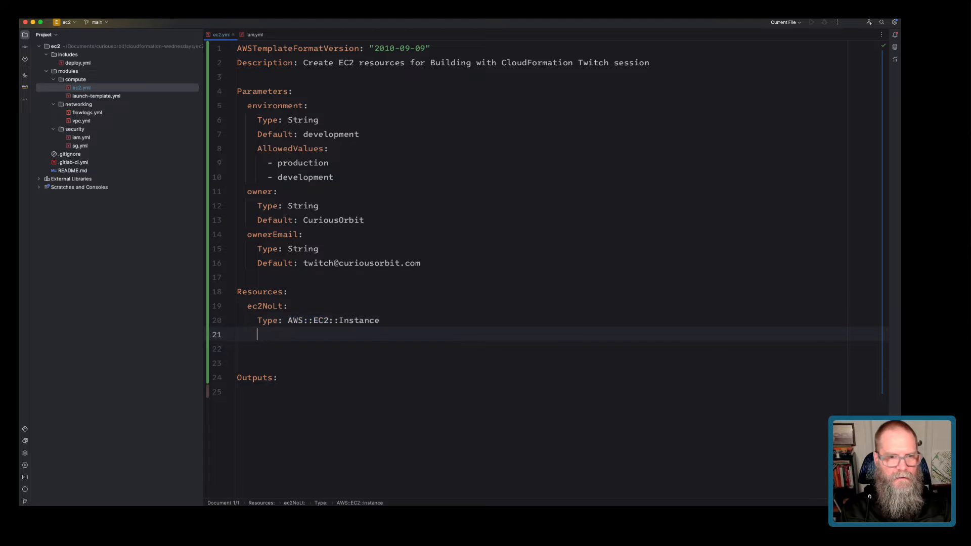
pyautogui.write('Properties:')
pyautogui.press('Return')
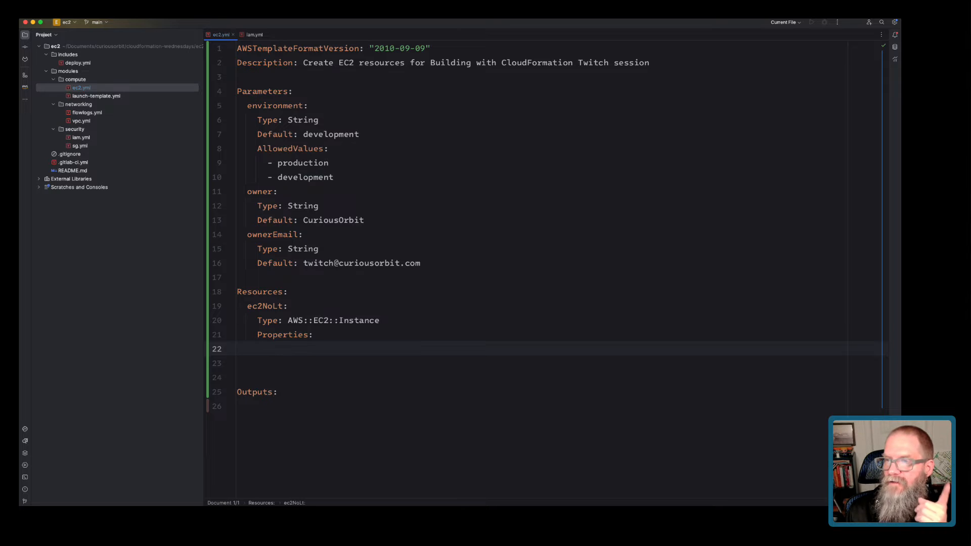
# Under Properties, start a BlockDeviceMappings list whose first item begins 'DeviceName: /dev/'.
pyautogui.write('BlockDev')
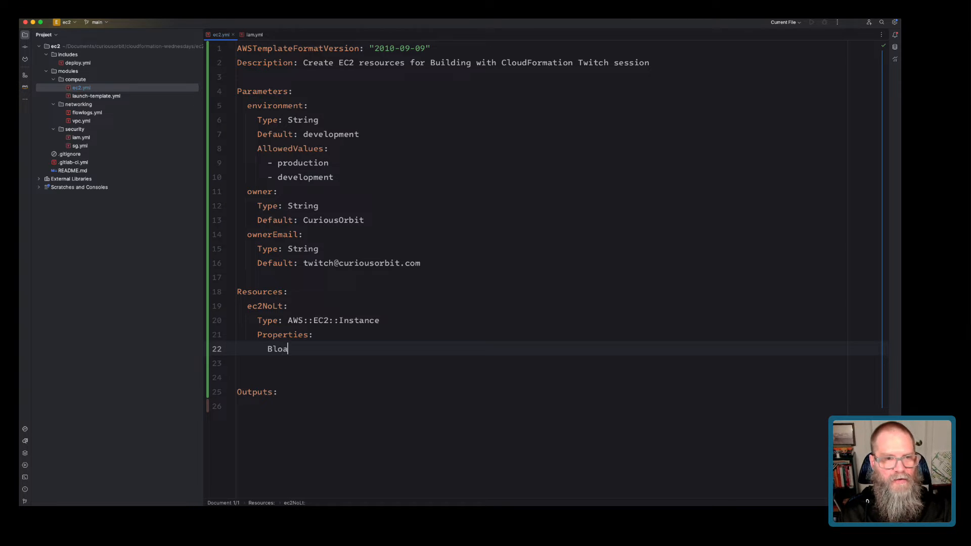
pyautogui.write('iceMap')
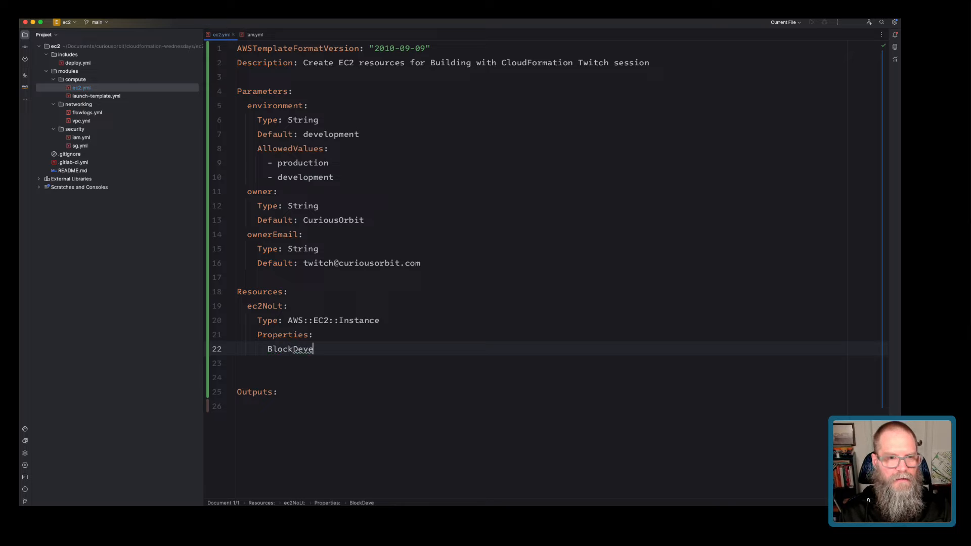
pyautogui.write('p')
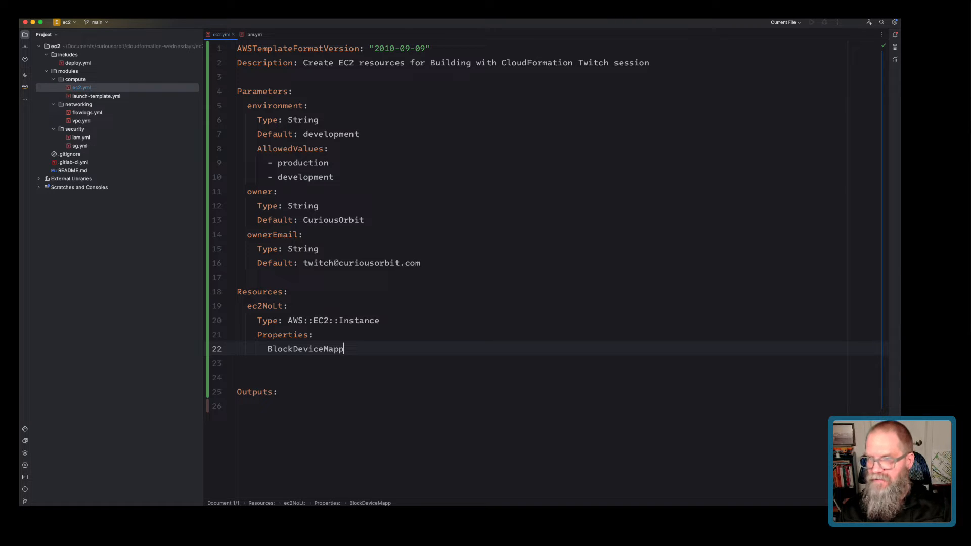
pyautogui.write('ings:')
pyautogui.press('Return')
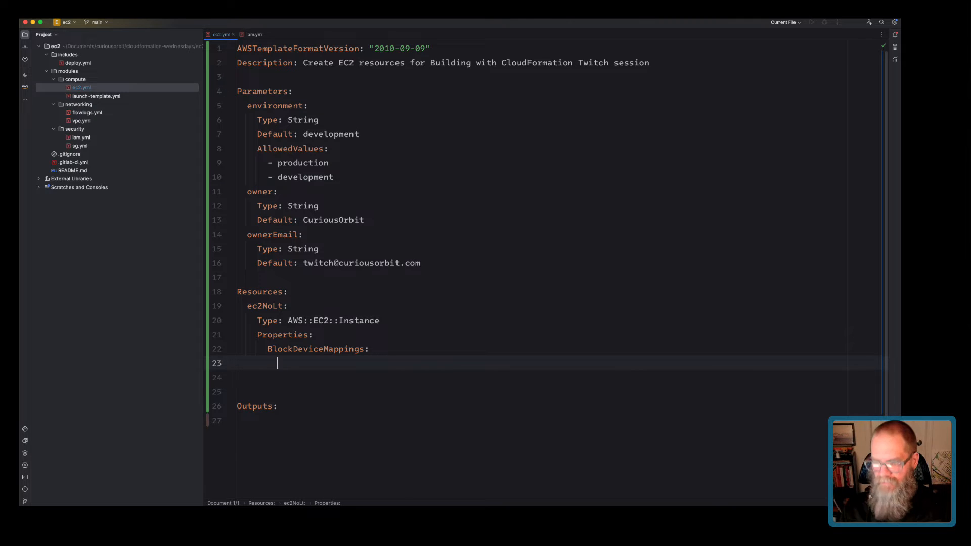
pyautogui.write('-')
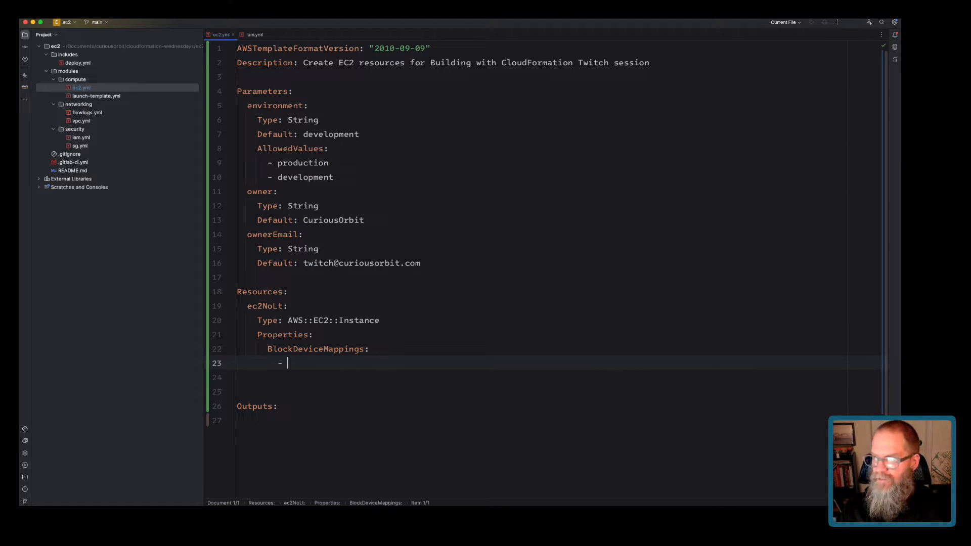
pyautogui.press('super+Tab')
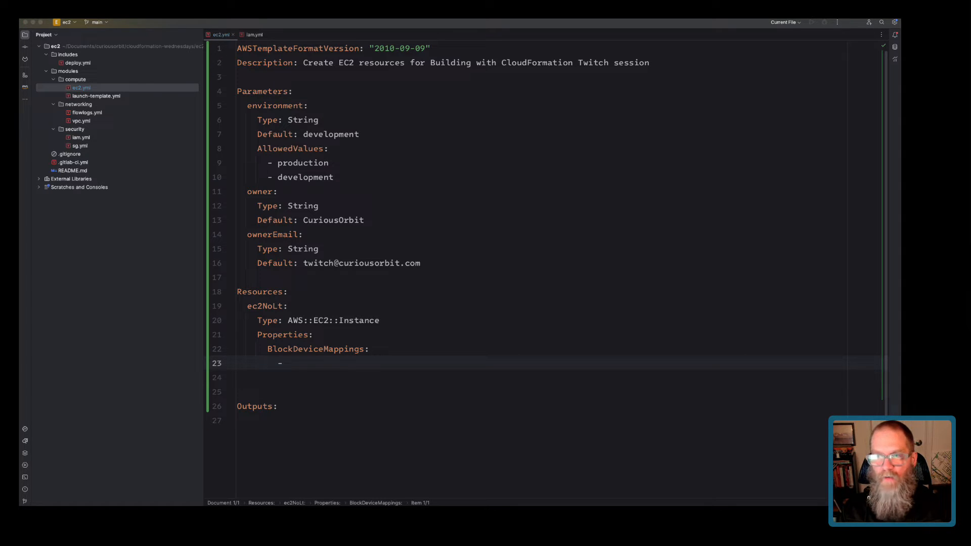
pyautogui.press('super+Tab')
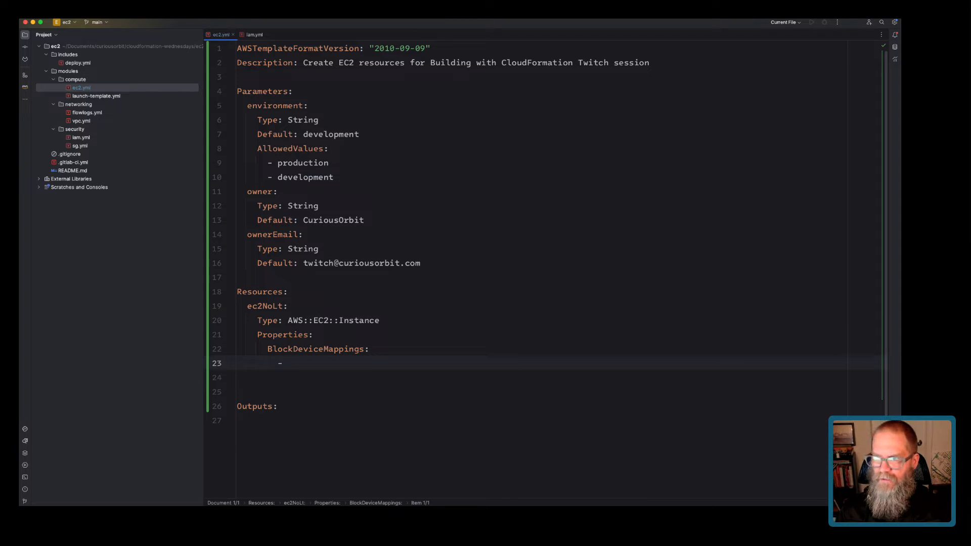
pyautogui.write('DeviceNam')
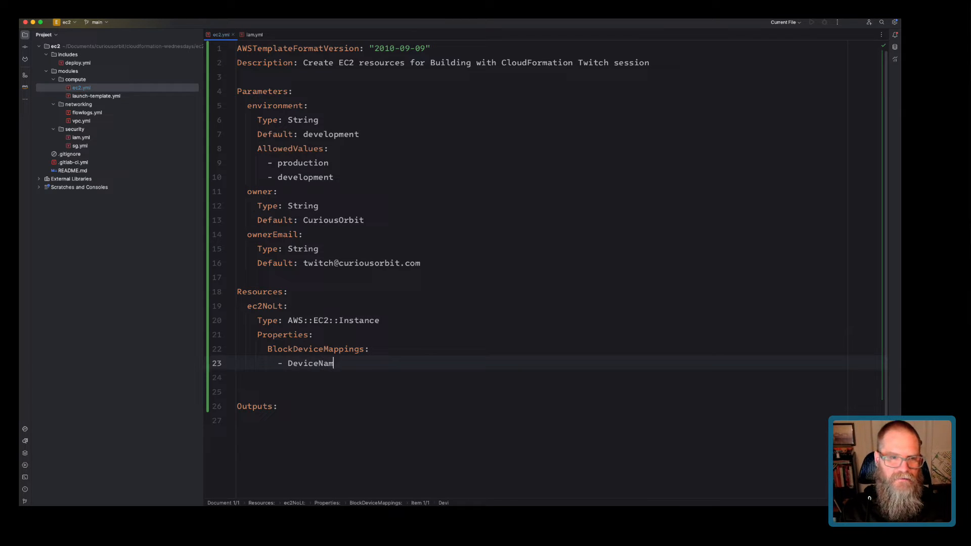
pyautogui.write('e:')
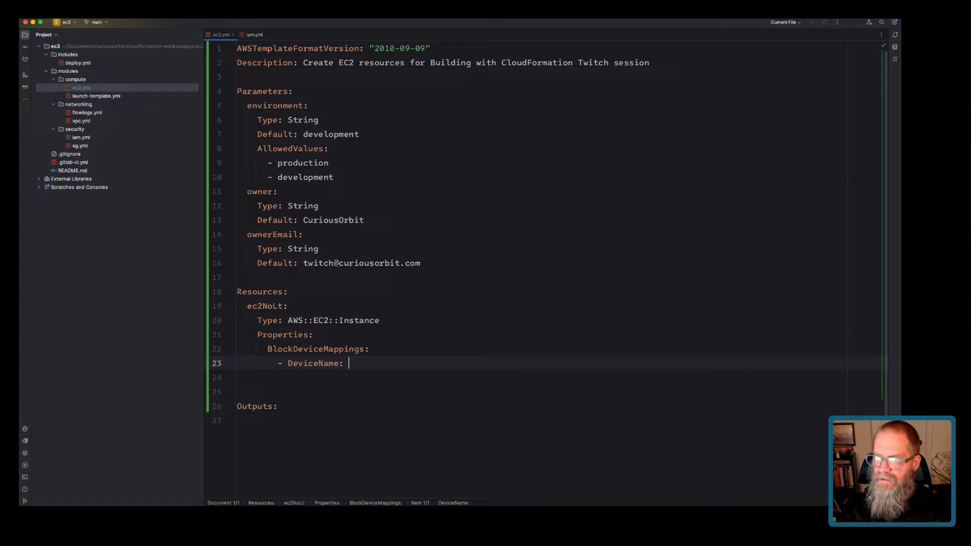
pyautogui.click(380, 321)
pyautogui.click(348, 363)
pyautogui.press('super+a')
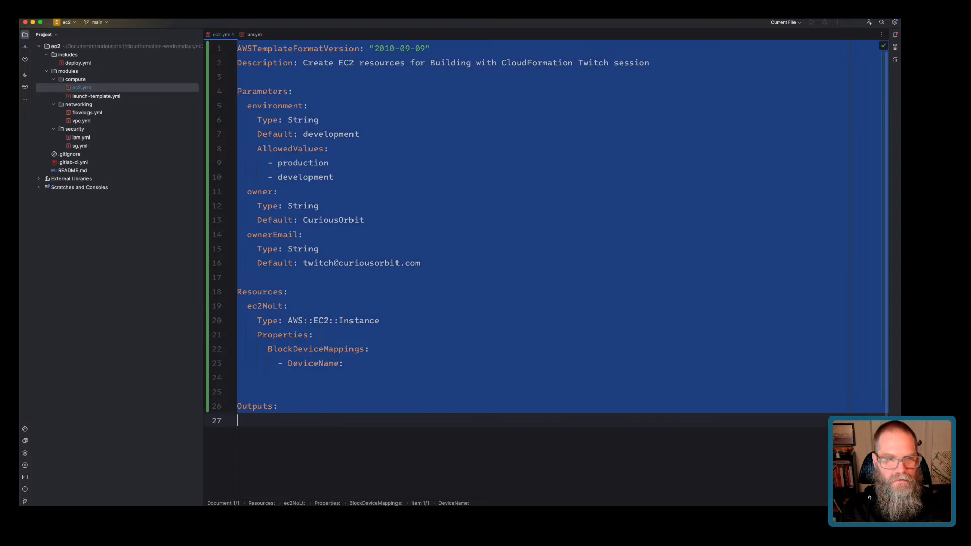
pyautogui.click(349, 363)
pyautogui.write('/dev/')
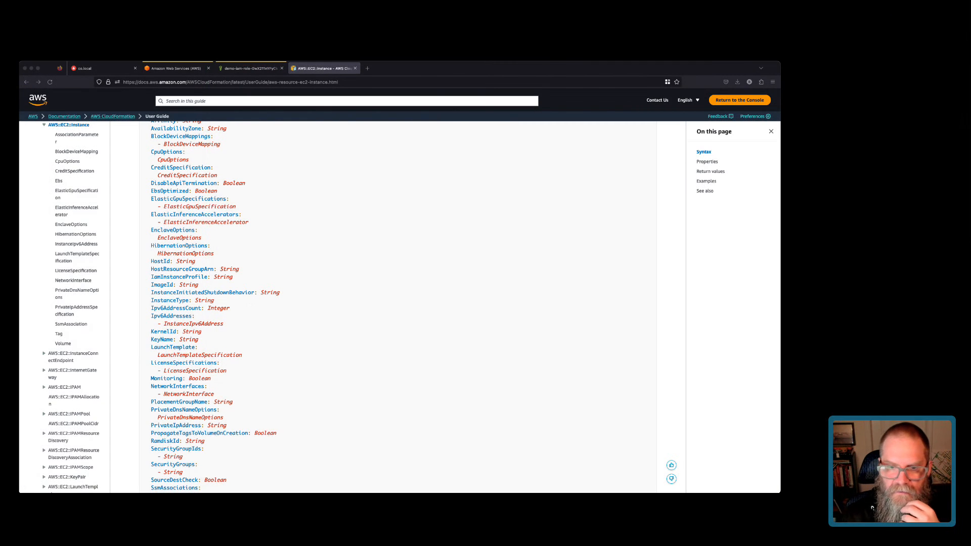
# Go to the demo-iam-role browser tab and open the EC2 console dashboard.
pyautogui.press('super+Tab')
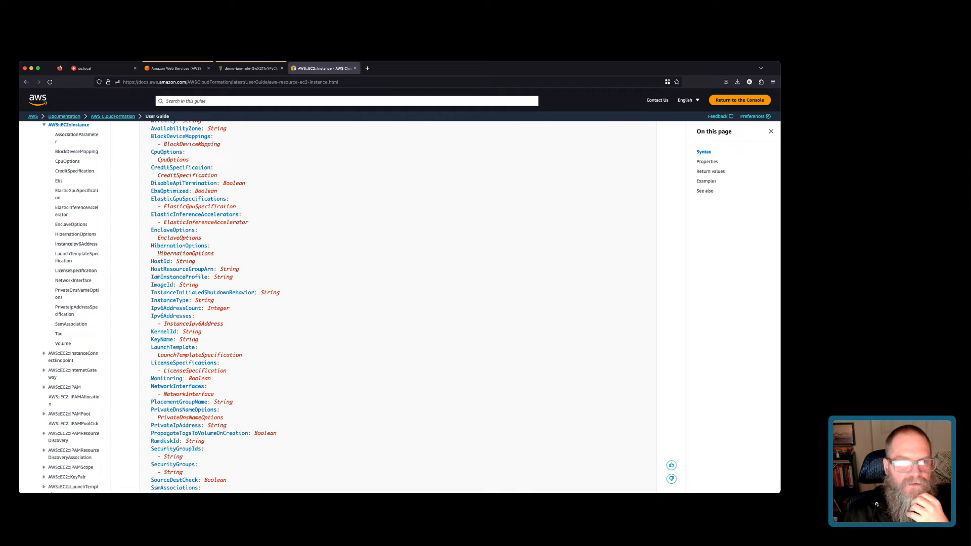
pyautogui.click(250, 69)
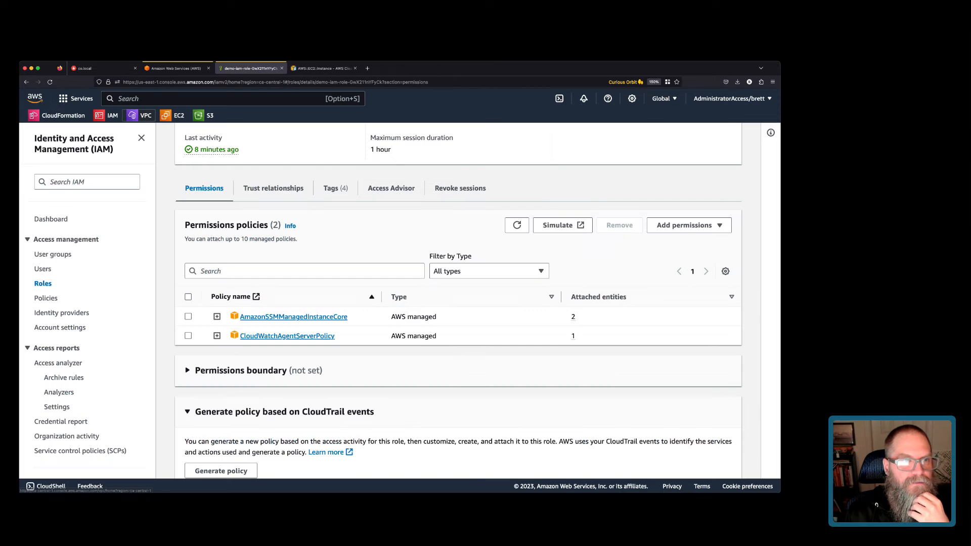
pyautogui.click(168, 115)
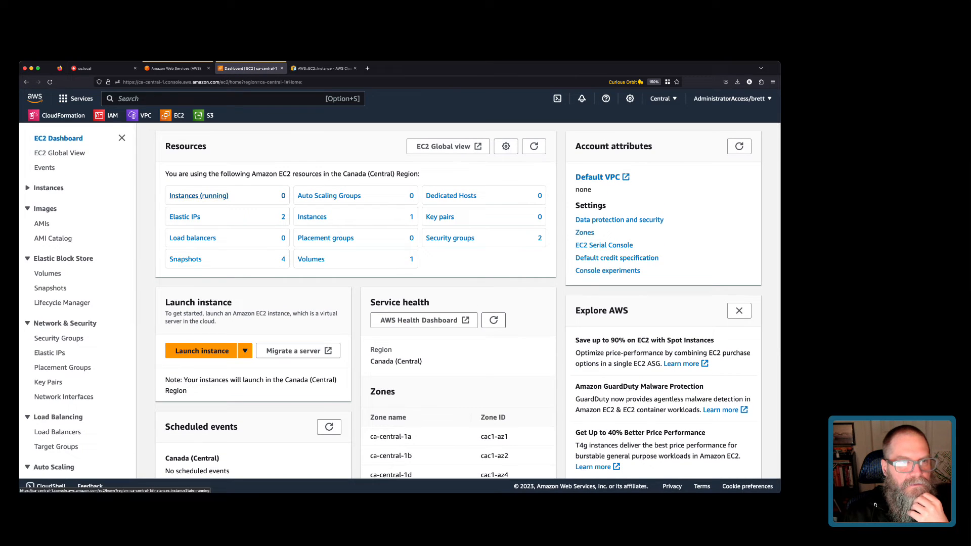
# Look over the owned AMIs, then bring up the full EC2 instances list.
pyautogui.click(198, 196)
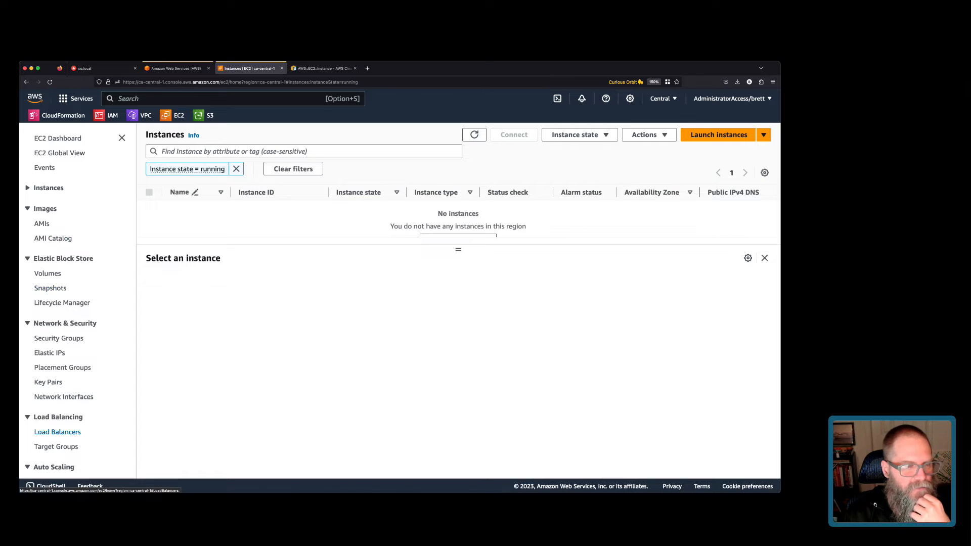
pyautogui.click(42, 224)
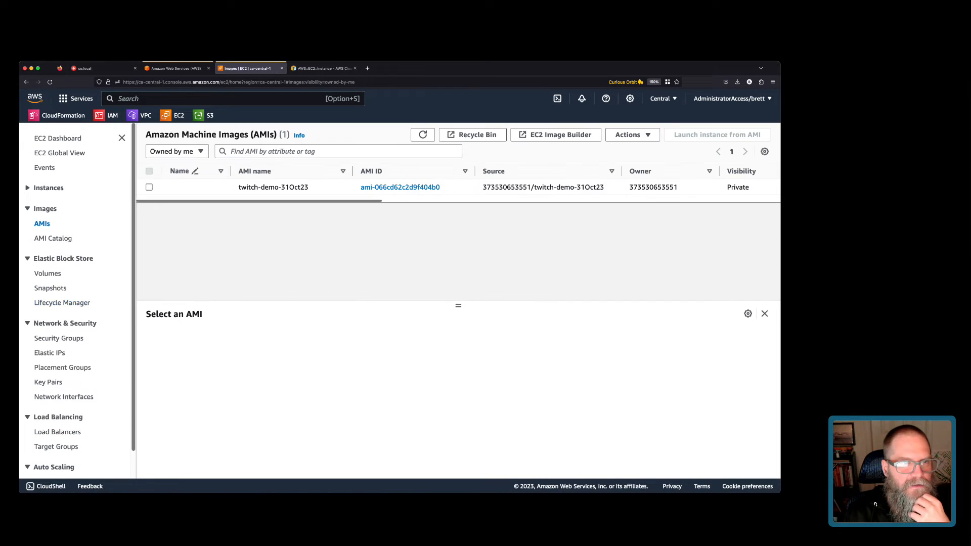
pyautogui.hscroll(5, 458, 187)
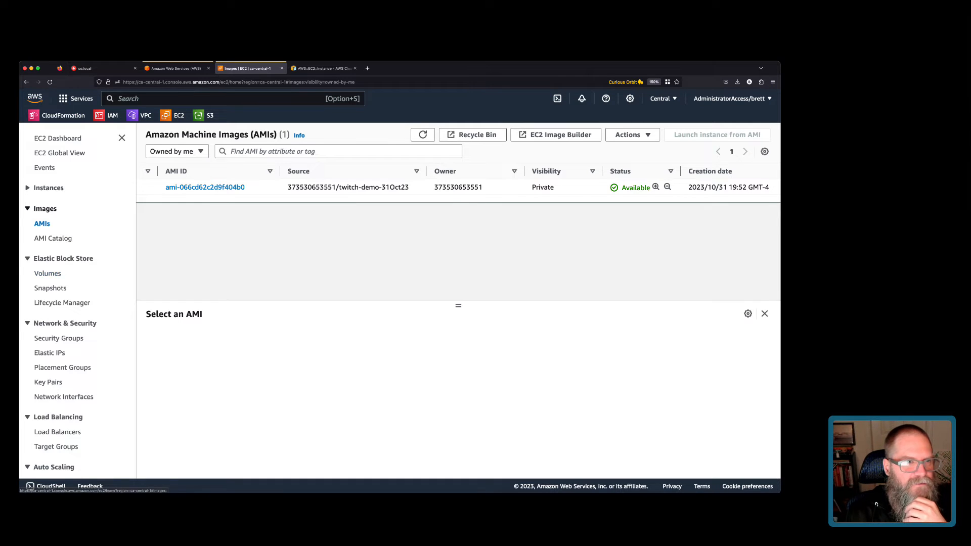
pyautogui.click(48, 188)
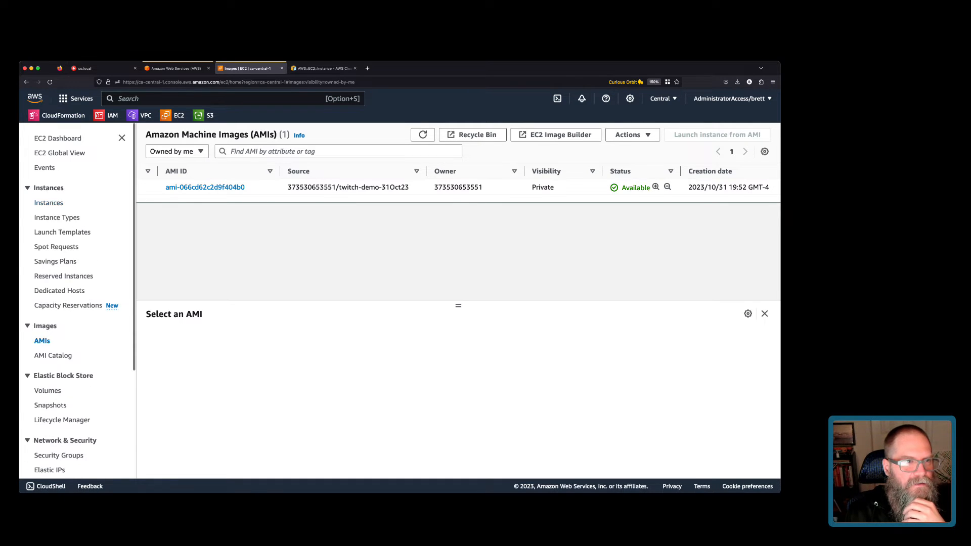
pyautogui.click(49, 203)
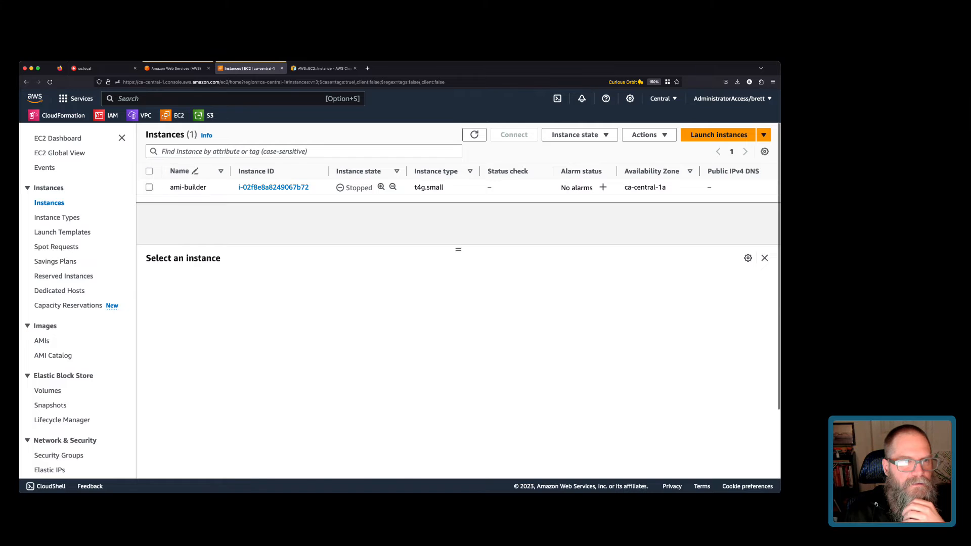
# Start the ami-builder instance and find its root device name /dev/xvda under Storage.
pyautogui.click(149, 187)
pyautogui.click(580, 135)
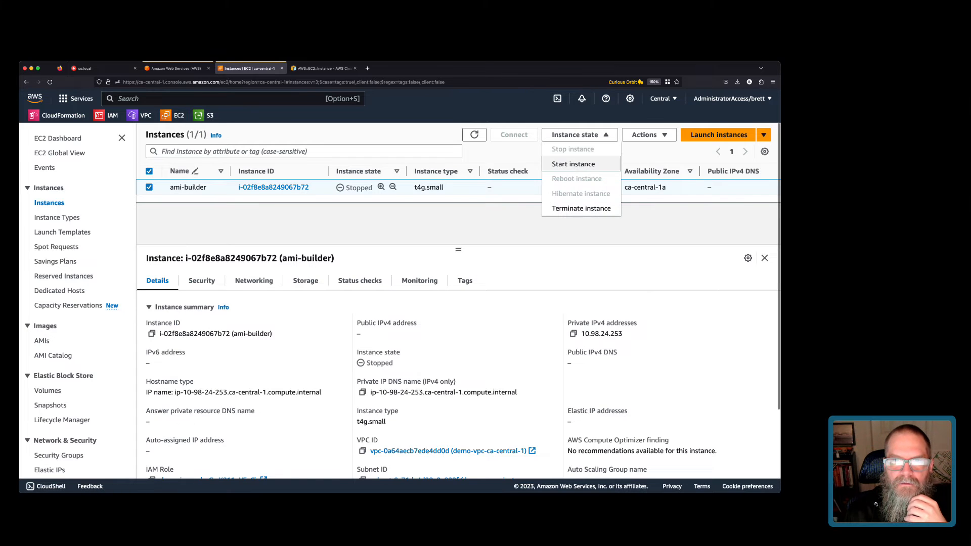
pyautogui.click(573, 164)
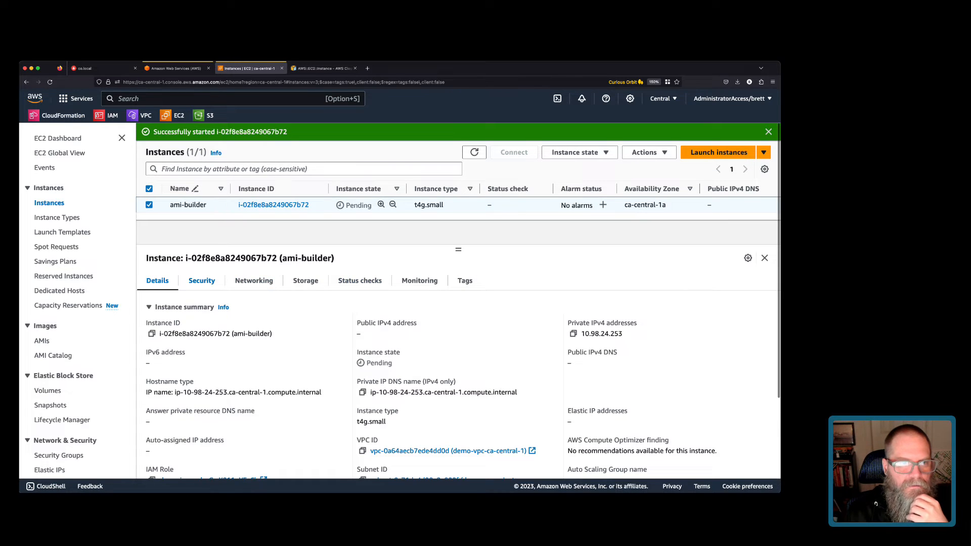
pyautogui.click(202, 280)
pyautogui.click(306, 281)
pyautogui.scroll(-2, 458, 374)
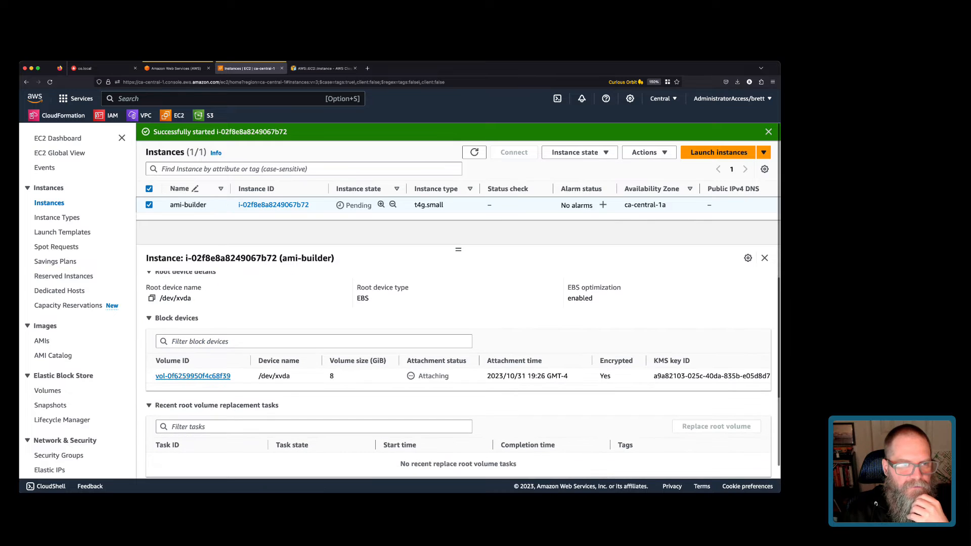
pyautogui.moveTo(160, 298); pyautogui.dragTo(191, 298)
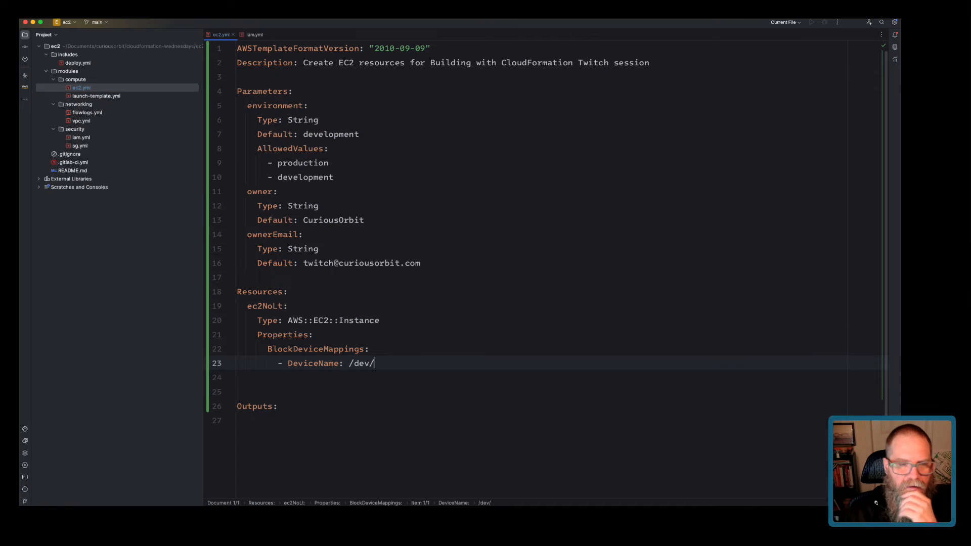
# Complete the device name as /dev/xvda and add Ebs with DeleteOnTermination: true and Encrypted: true.
pyautogui.write('xvda')
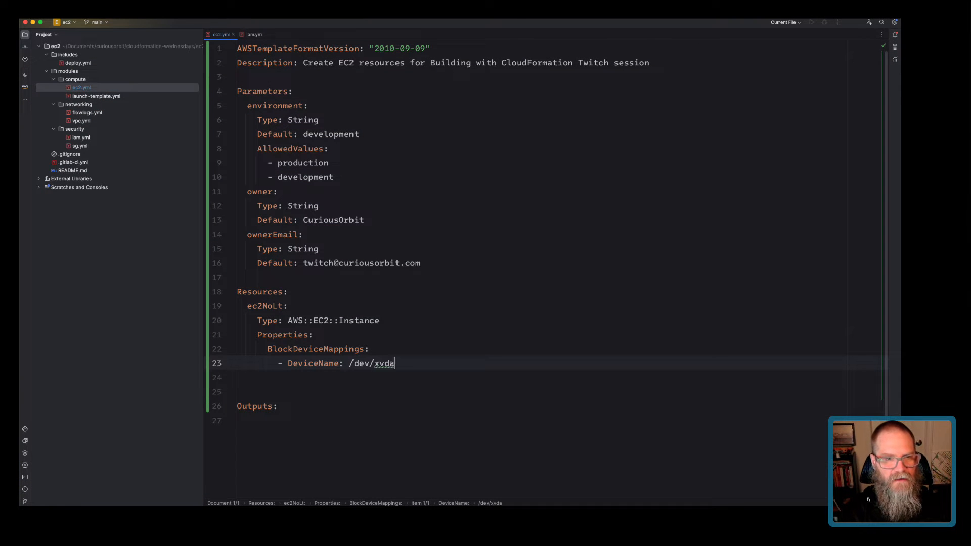
pyautogui.press('Return')
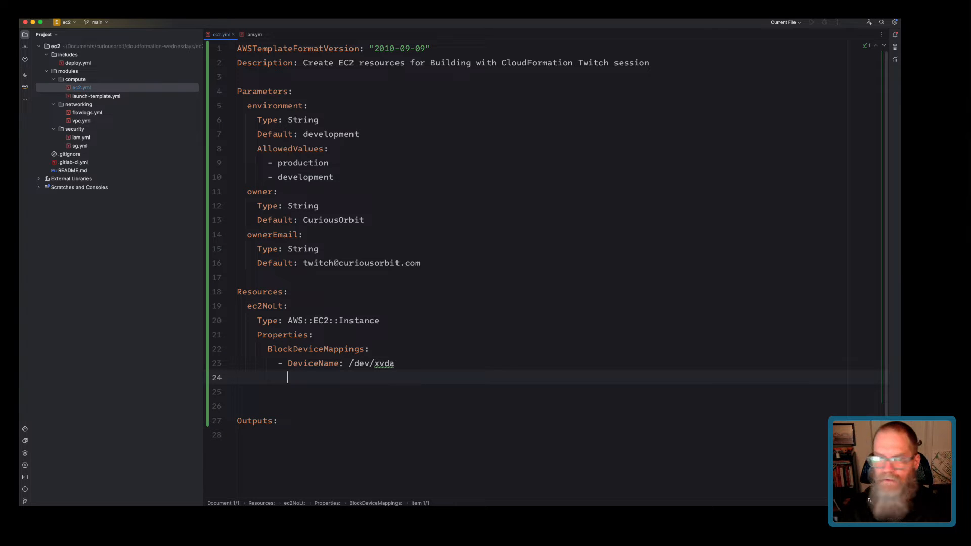
pyautogui.write('Ebs:')
pyautogui.press('Return')
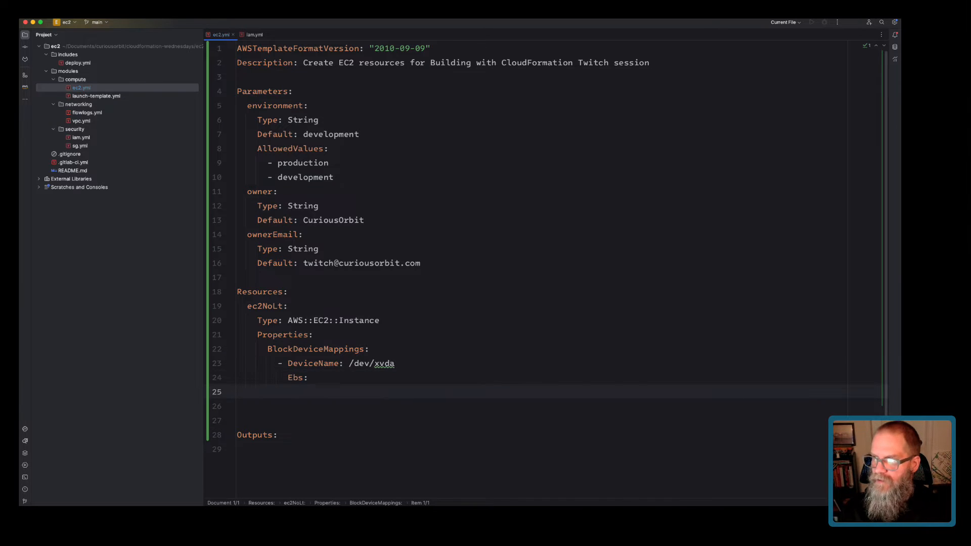
pyautogui.press('super+Tab')
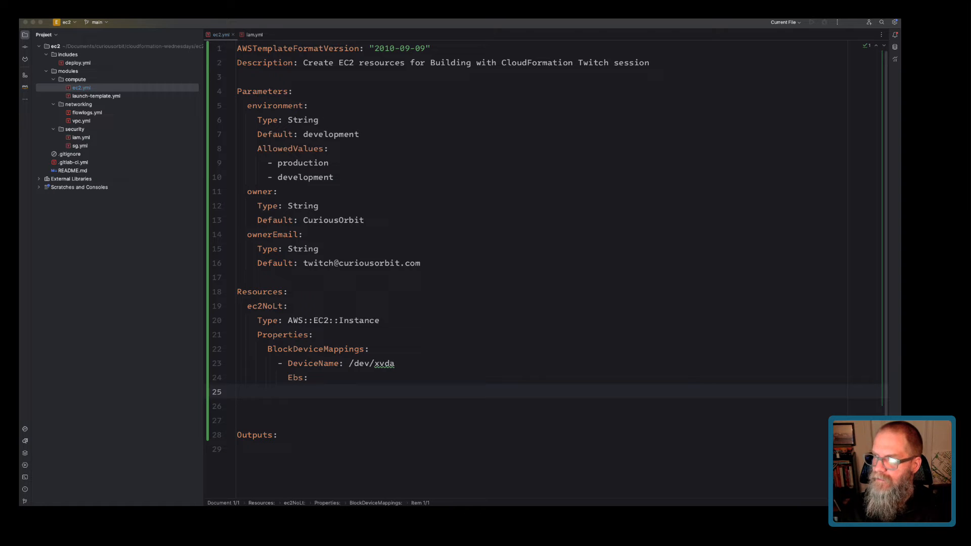
pyautogui.press('super+Tab')
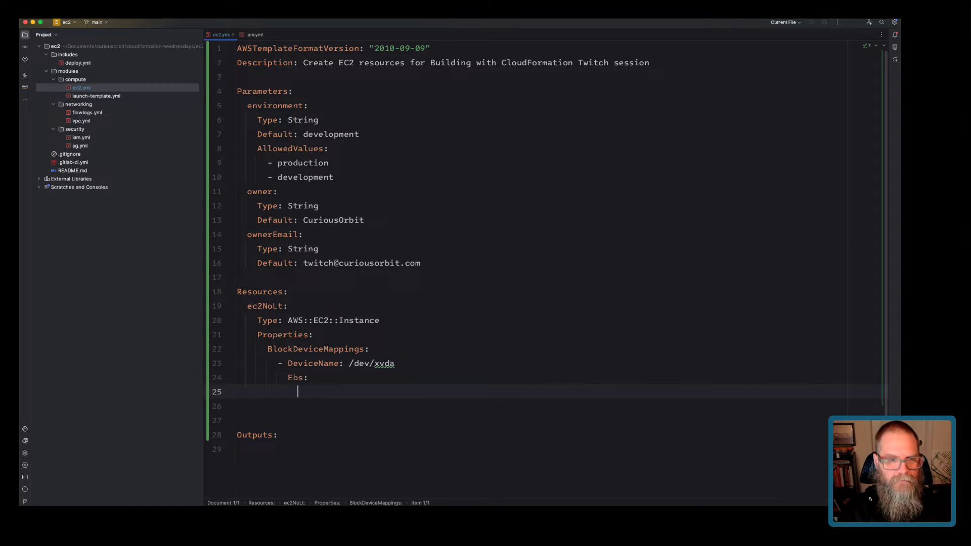
pyautogui.write('DeleteOn')
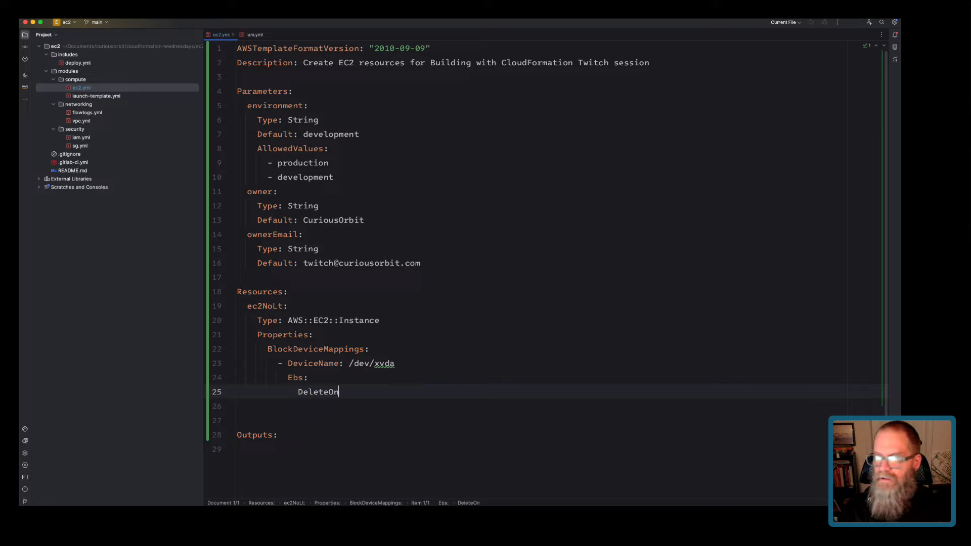
pyautogui.write('Termina')
pyautogui.write('tion: true')
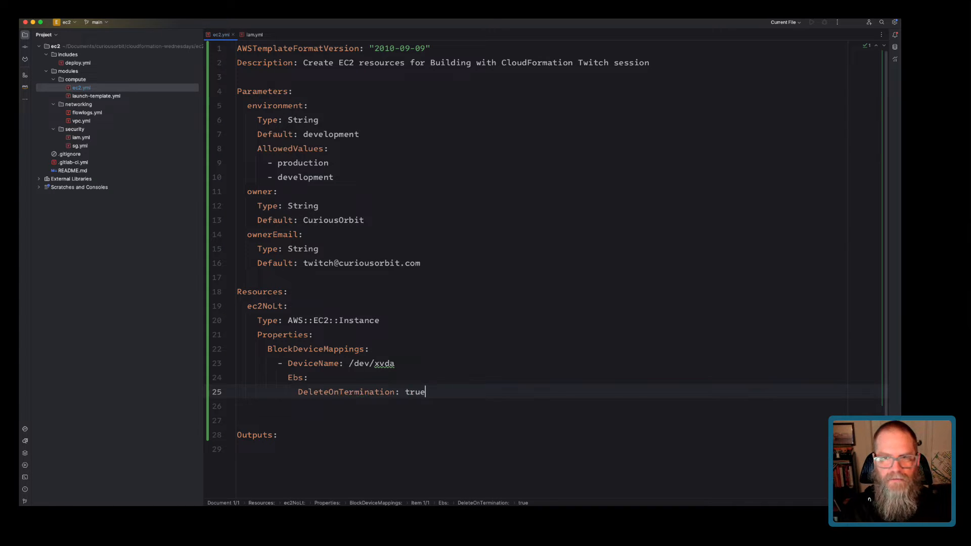
pyautogui.press('Return')
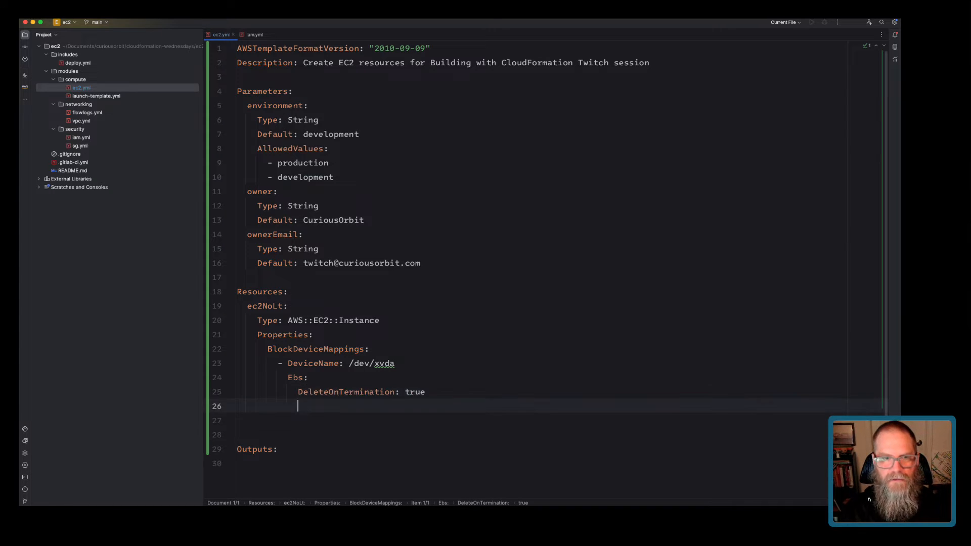
pyautogui.write('Encr')
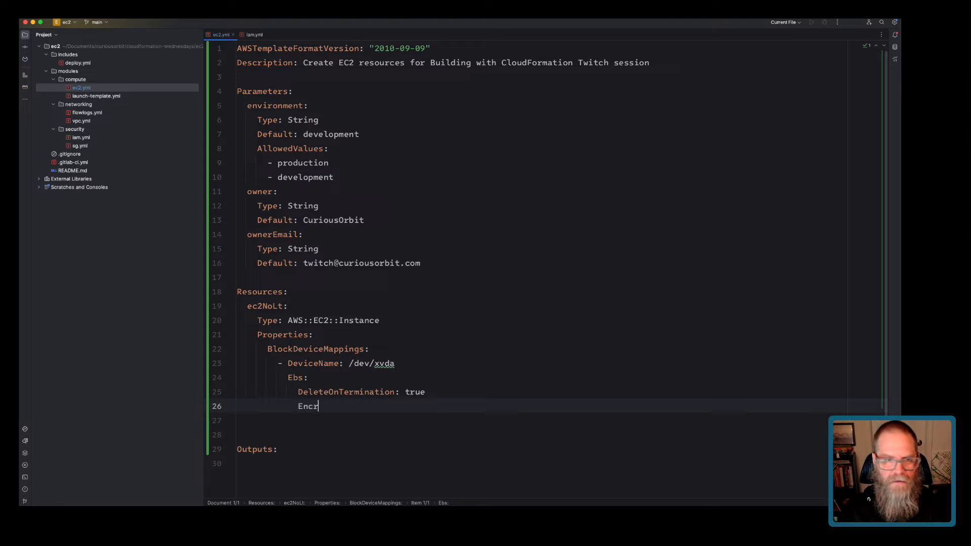
pyautogui.write('ypted: true')
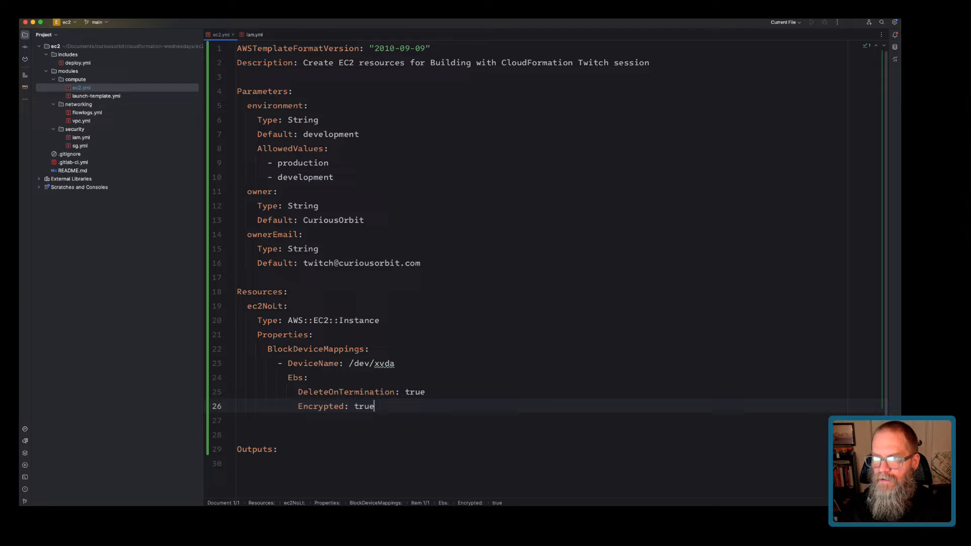
pyautogui.press('Return')
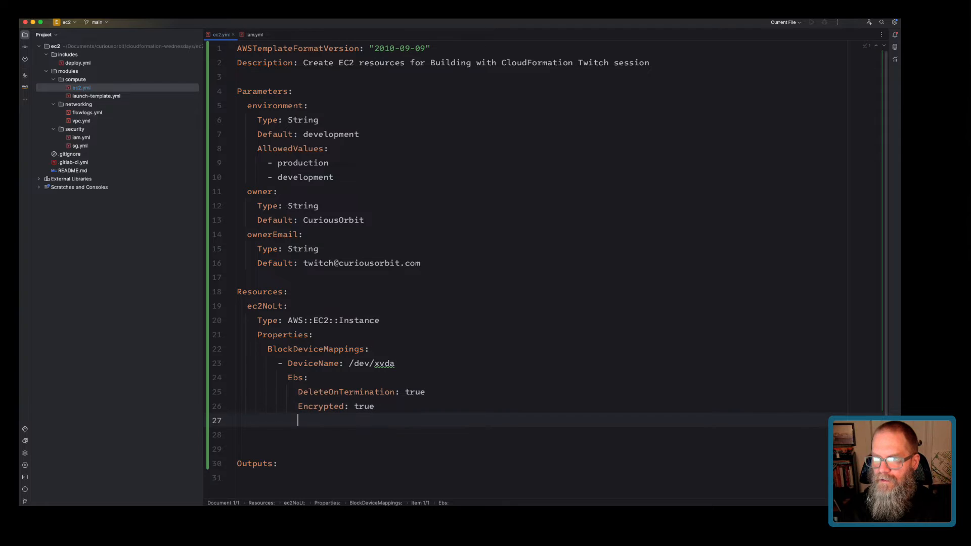
# Add KmsKeyId !Ref defaultEbsKeyId, VolumeSize !Ref rootVolumeSize and VolumeType !Ref rootVolumeType under Ebs.
pyautogui.write('KmsKeyId:')
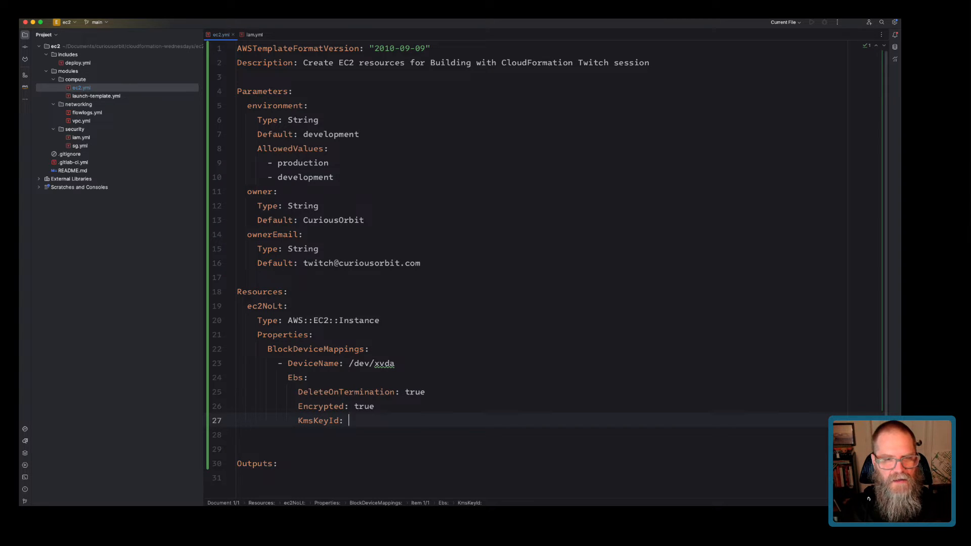
pyautogui.write(' !Ref defa')
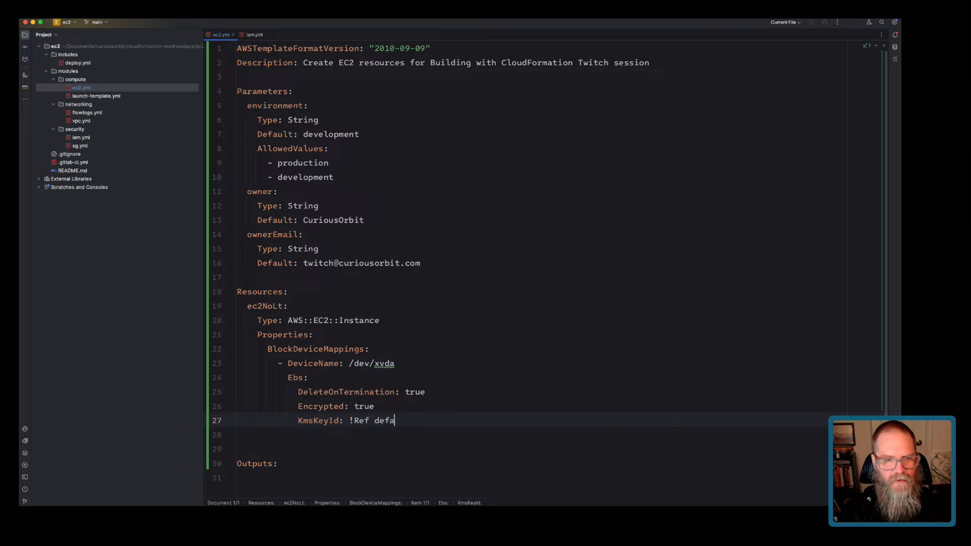
pyautogui.write('ultEbsKey')
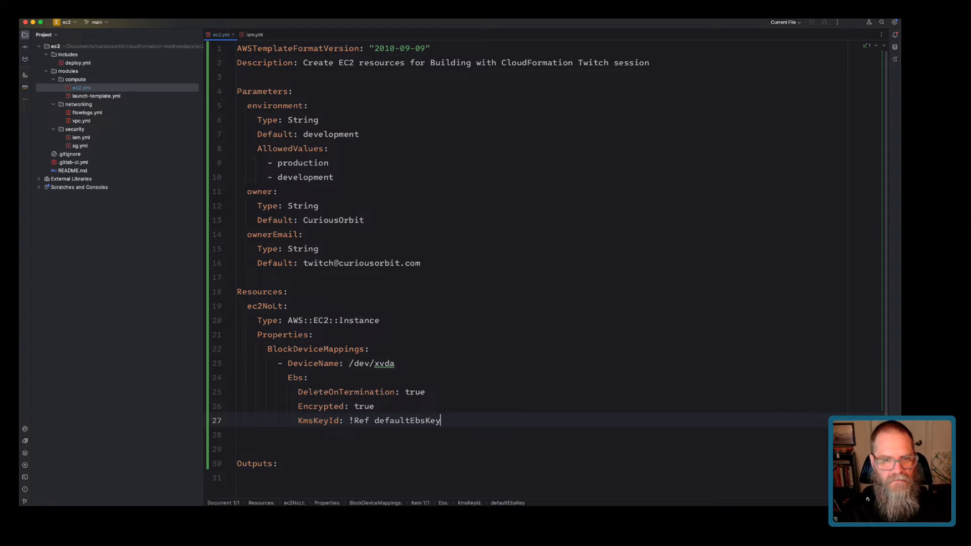
pyautogui.write('Id')
pyautogui.press('Return')
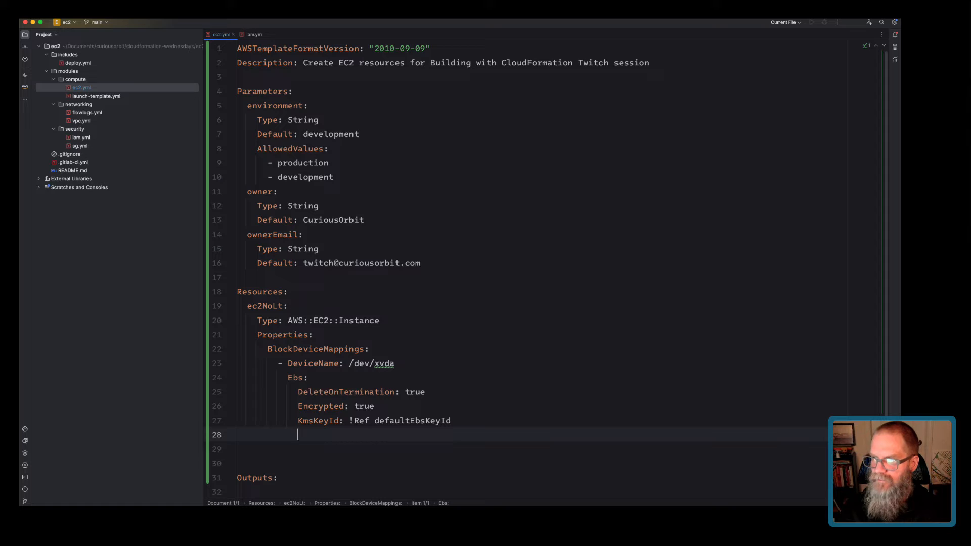
pyautogui.write('Volumen')
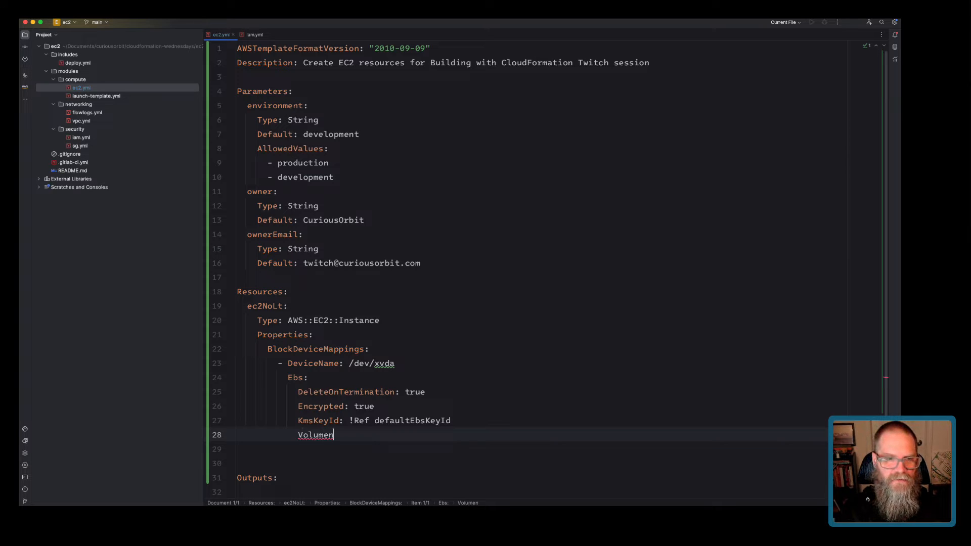
pyautogui.press('BackSpace')
pyautogui.write('Size: !Ref root V')
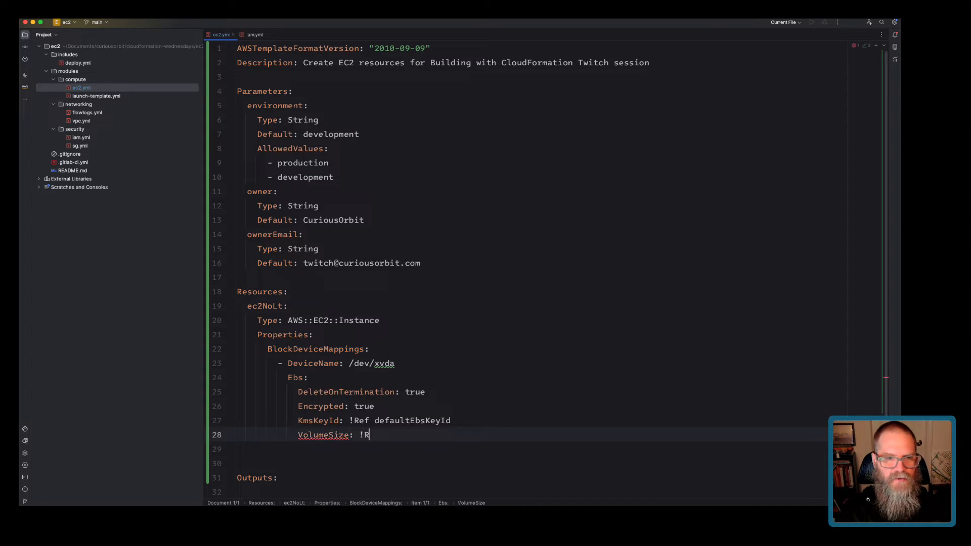
pyautogui.press('BackSpace')
pyautogui.press('BackSpace')
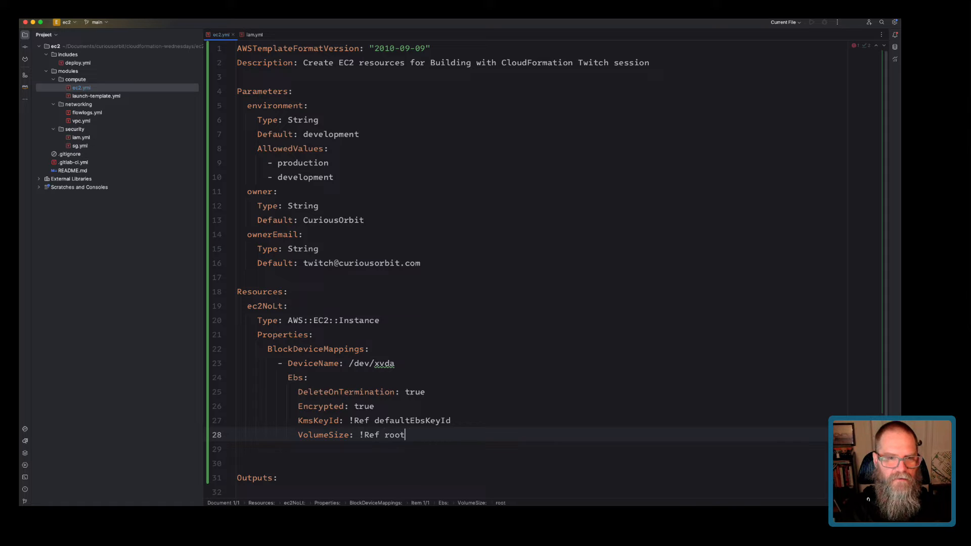
pyautogui.write('VolumeSize')
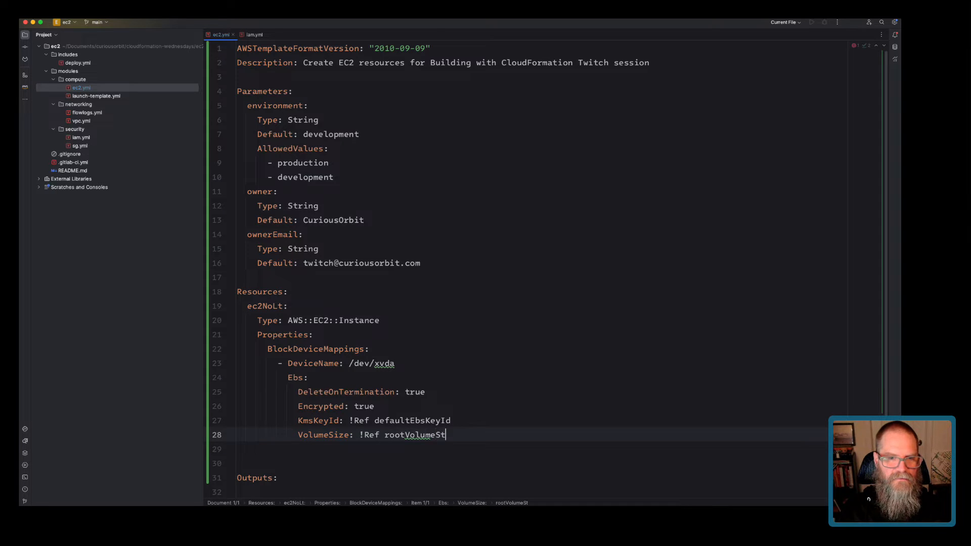
pyautogui.press('Return')
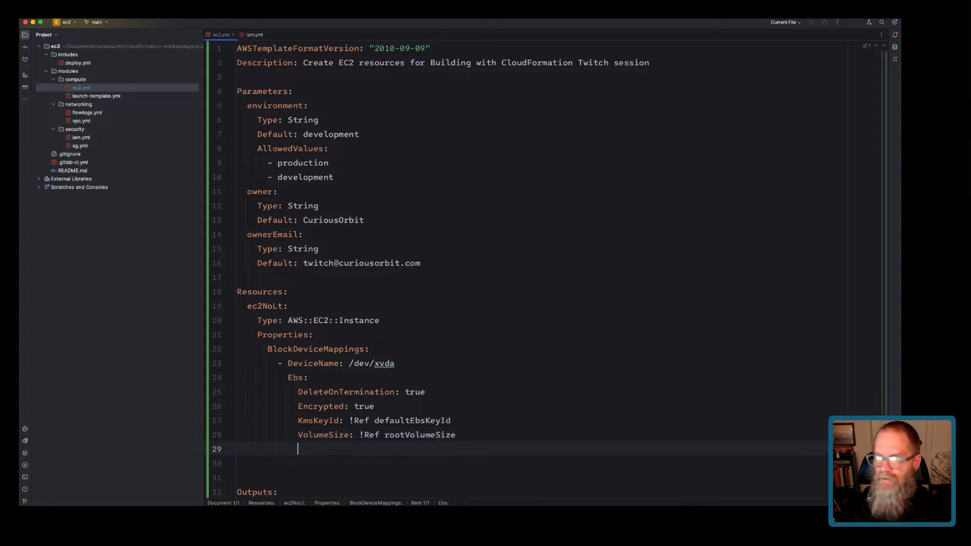
pyautogui.write('VolumeType: !Ref v')
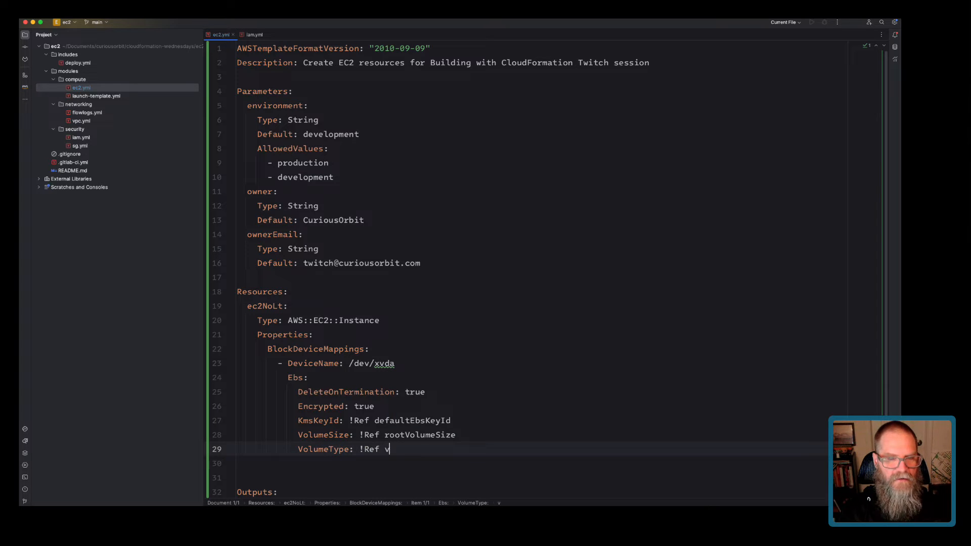
pyautogui.press('BackSpace')
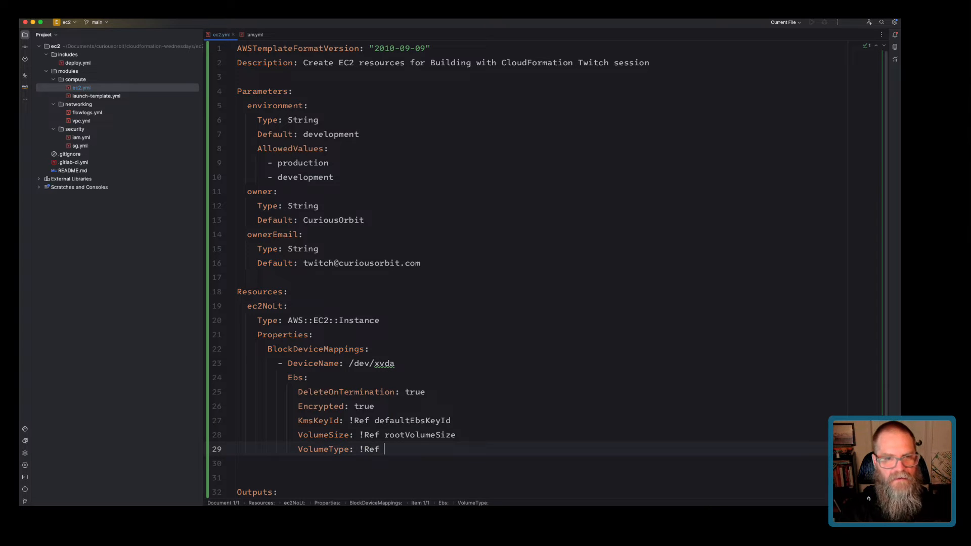
pyautogui.write('root')
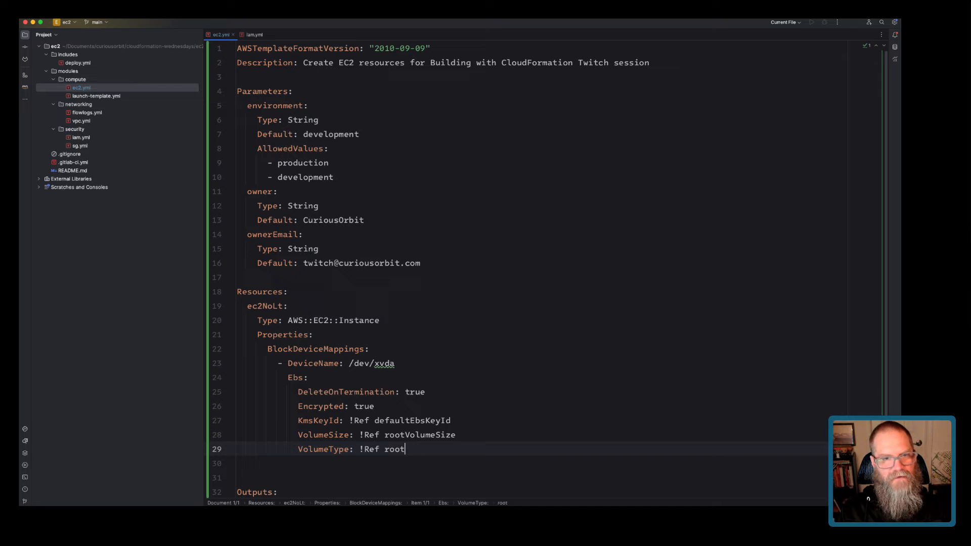
pyautogui.write('VolumeType')
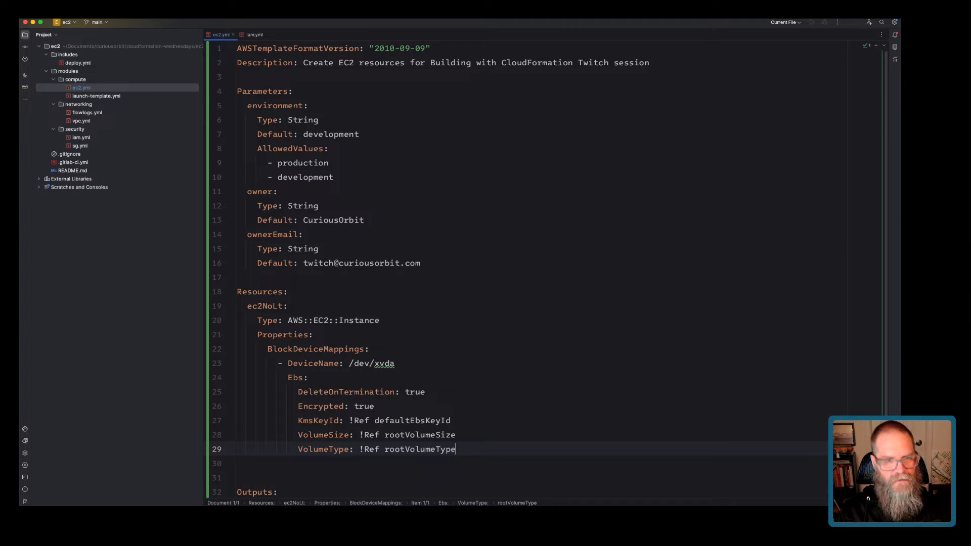
pyautogui.press('Return')
pyautogui.press('BackSpace')
pyautogui.press('BackSpace')
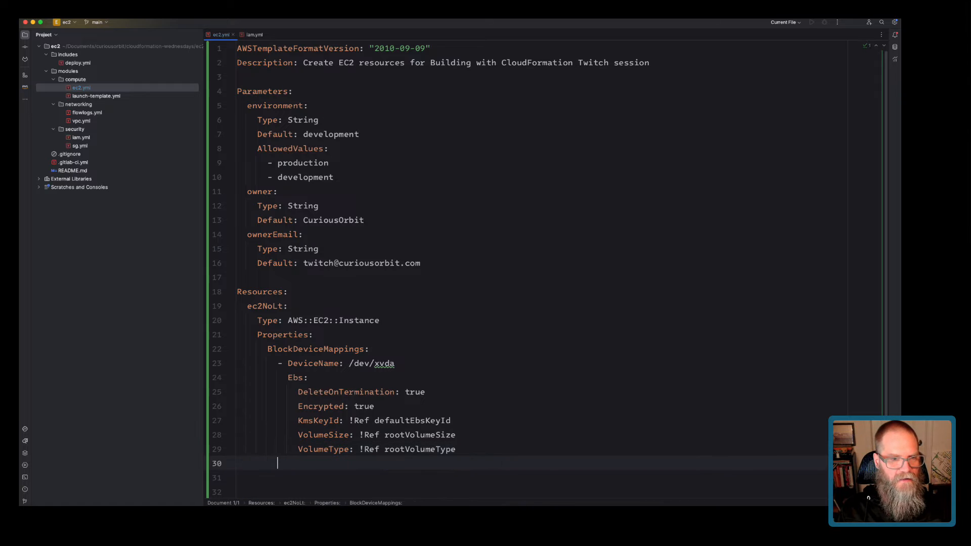
pyautogui.moveTo(278, 363); pyautogui.dragTo(456, 449)
# Duplicate the /dev/xvda mapping, rename the copy /dev/xvdh and set its DeleteOnTermination to false.
pyautogui.press('super+c')
pyautogui.press('Down')
pyautogui.press('super+v')
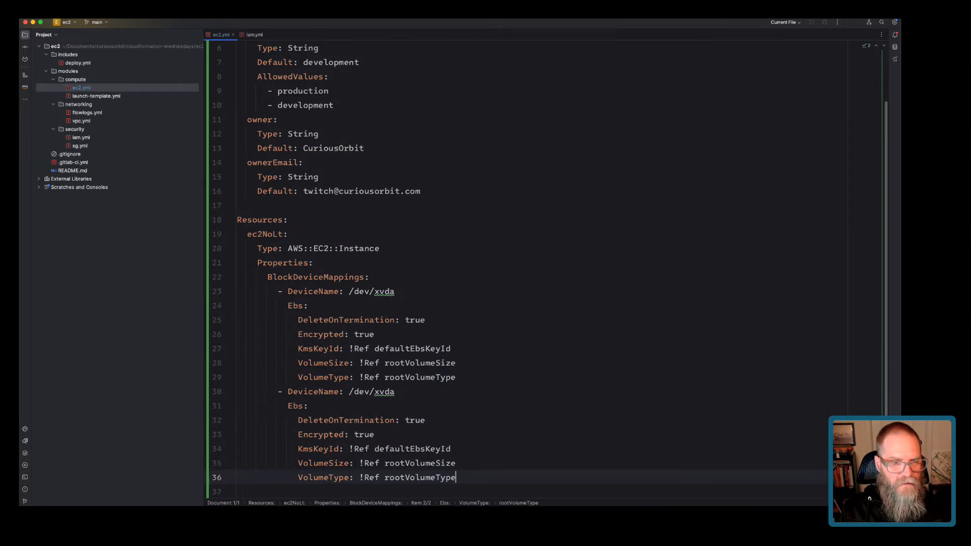
pyautogui.click(395, 392)
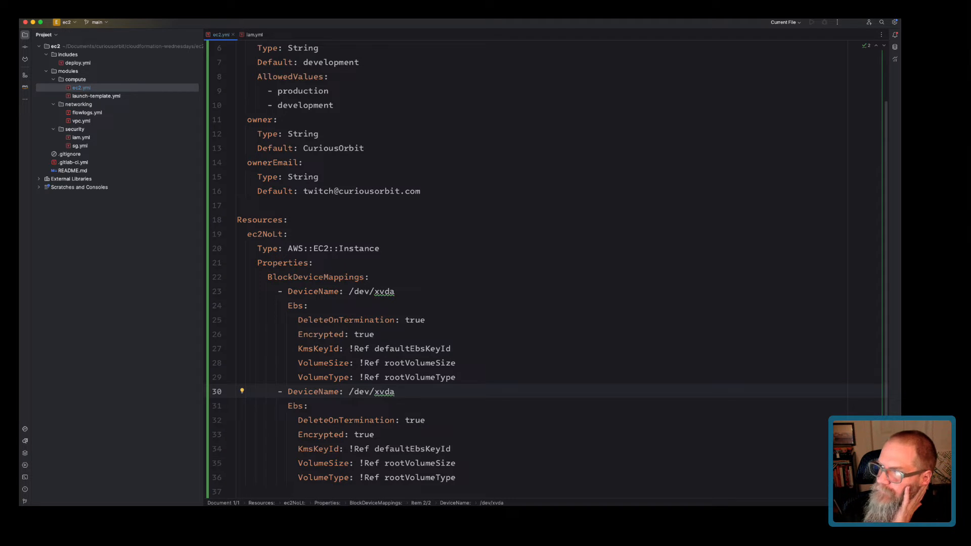
pyautogui.press('super+Tab')
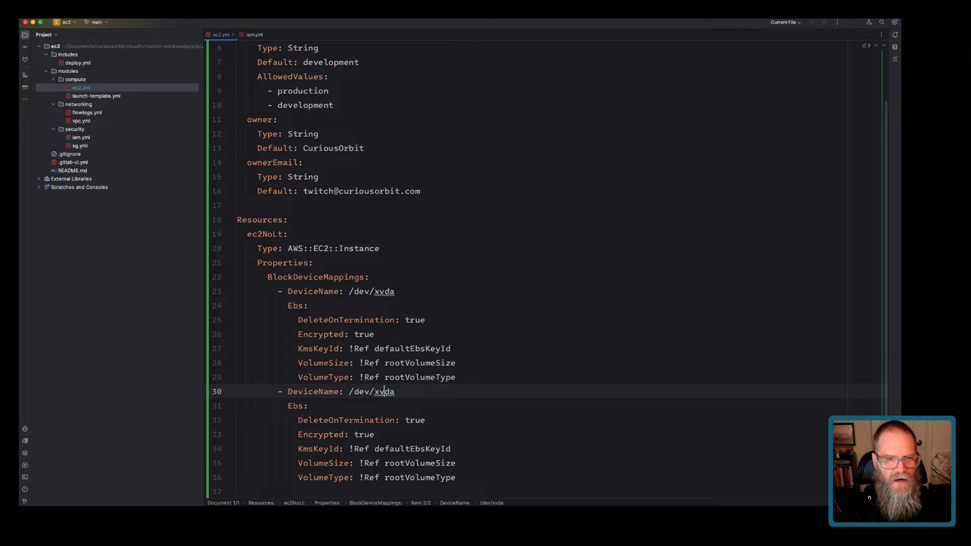
pyautogui.press('BackSpace')
pyautogui.write('h')
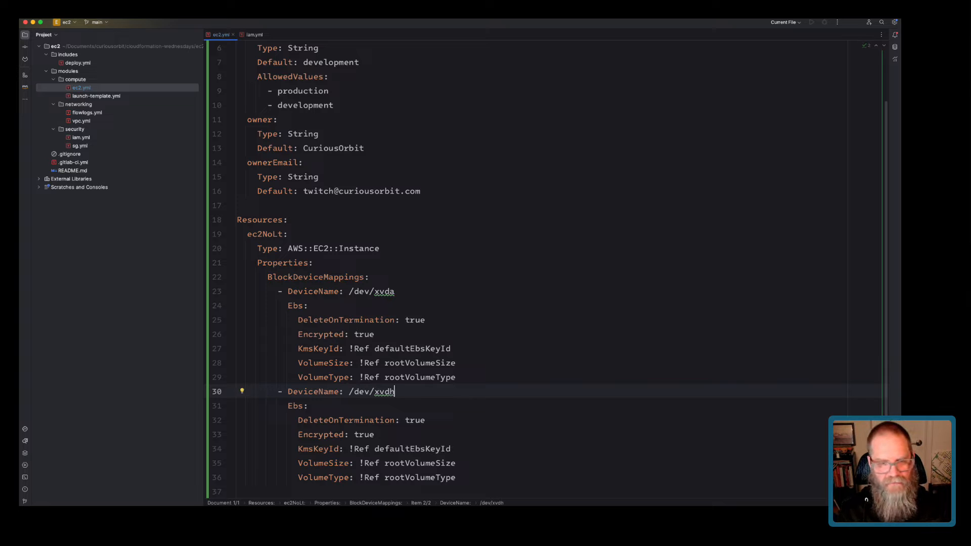
pyautogui.scroll(-1, 550, 269)
pyautogui.press('Down')
pyautogui.press('Down')
pyautogui.press('End')
pyautogui.hotkey('alt', 'shift', 'Left')
pyautogui.write('false')
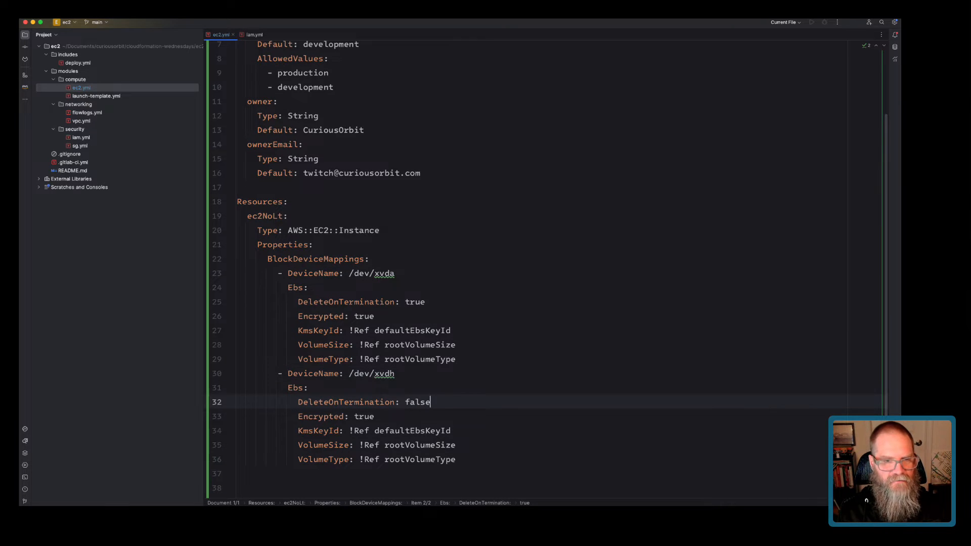
# Change the copy's volume references to dataVolumeSize and dataVolumeType.
pyautogui.moveTo(456, 359); pyautogui.dragTo(237, 287)
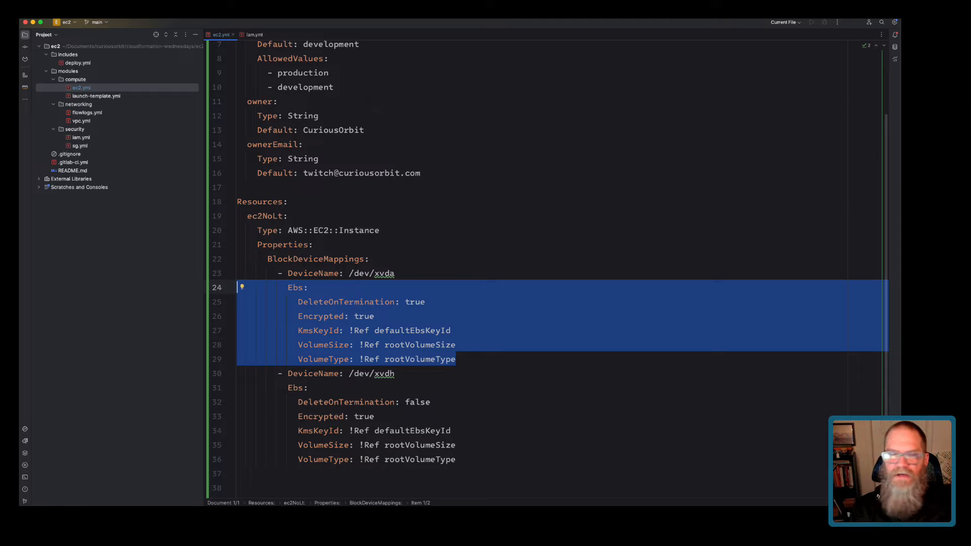
pyautogui.moveTo(456, 459); pyautogui.dragTo(242, 388)
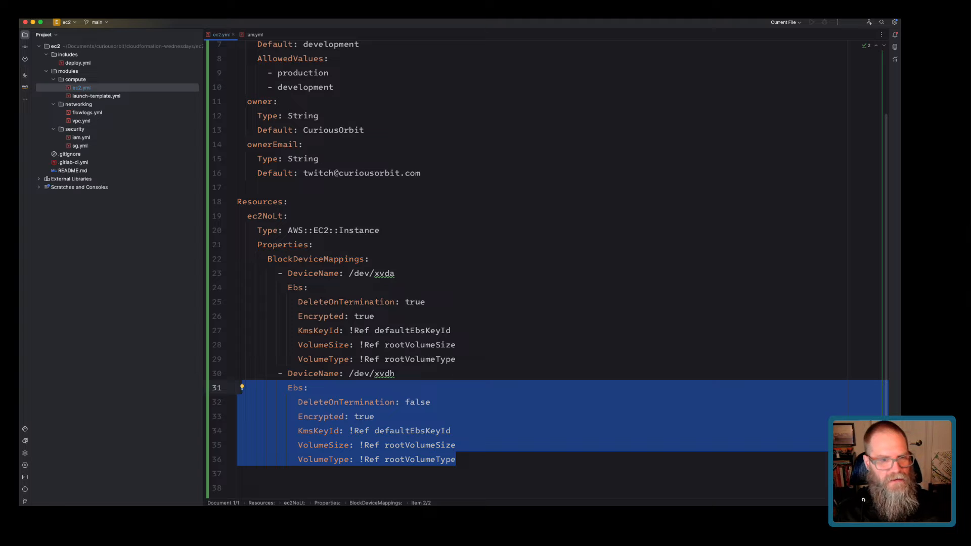
pyautogui.doubleClick(420, 402)
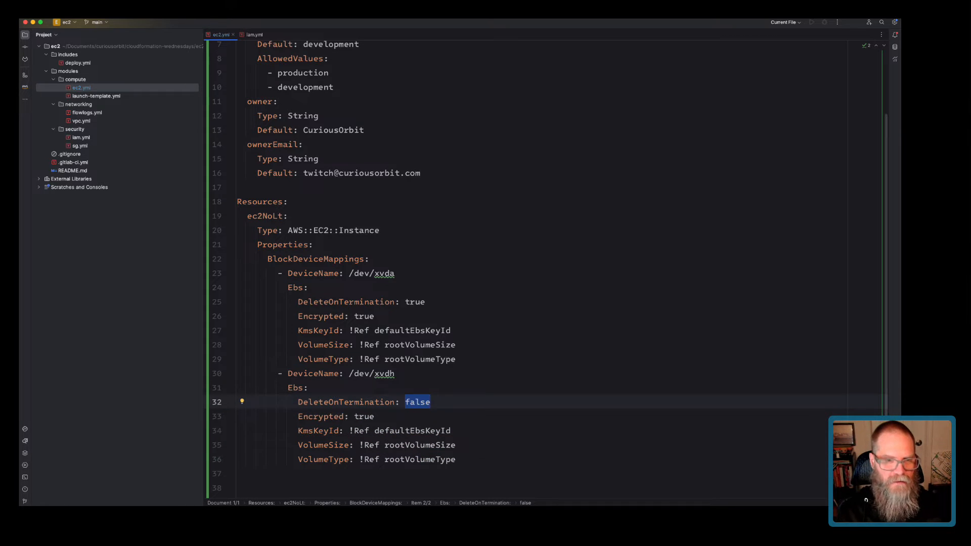
pyautogui.click(405, 445)
pyautogui.press('BackSpace')
pyautogui.press('BackSpace')
pyautogui.press('BackSpace')
pyautogui.press('BackSpace')
pyautogui.write('data')
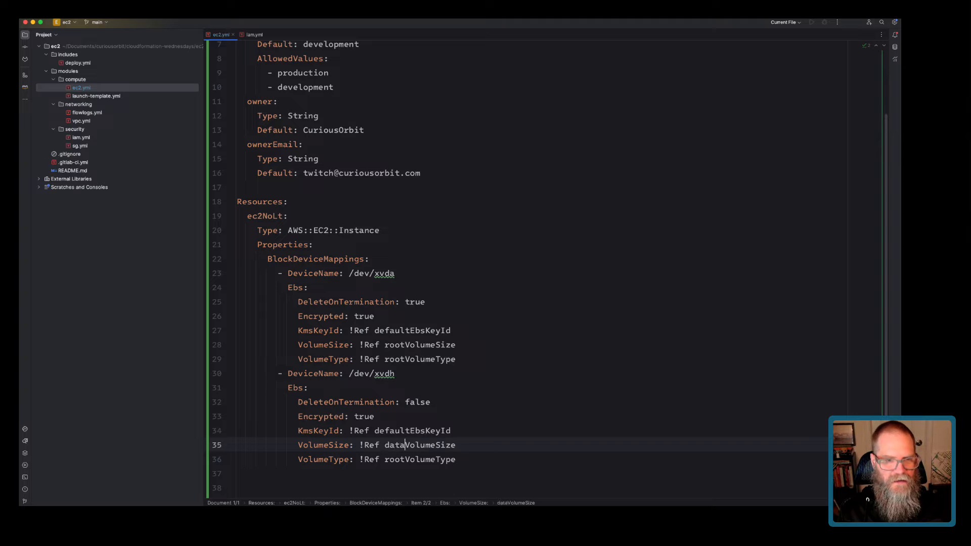
pyautogui.press('Down')
pyautogui.press('BackSpace')
pyautogui.press('BackSpace')
pyautogui.press('BackSpace')
pyautogui.press('BackSpace')
pyautogui.write('data')
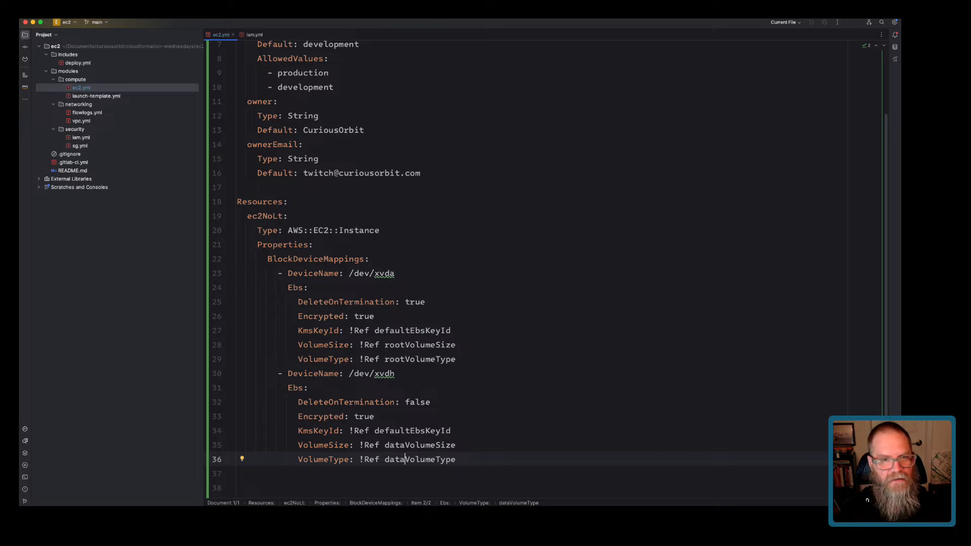
pyautogui.moveTo(385, 345); pyautogui.dragTo(455, 359)
pyautogui.hotkey('shift', 'Up')
pyautogui.scroll(5, 549, 265)
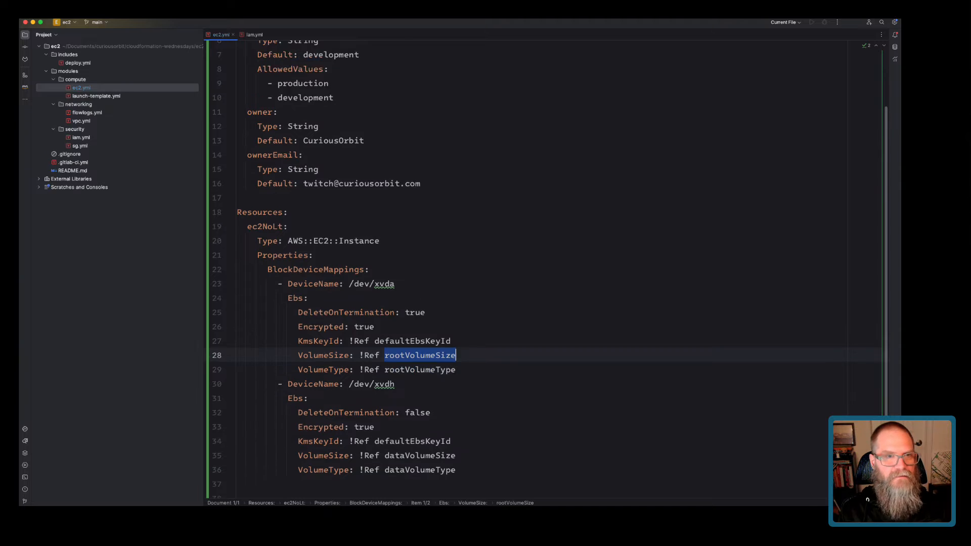
# Declare rootVolumeSize under Parameters with Type Number and Default 8.
pyautogui.click(294, 92)
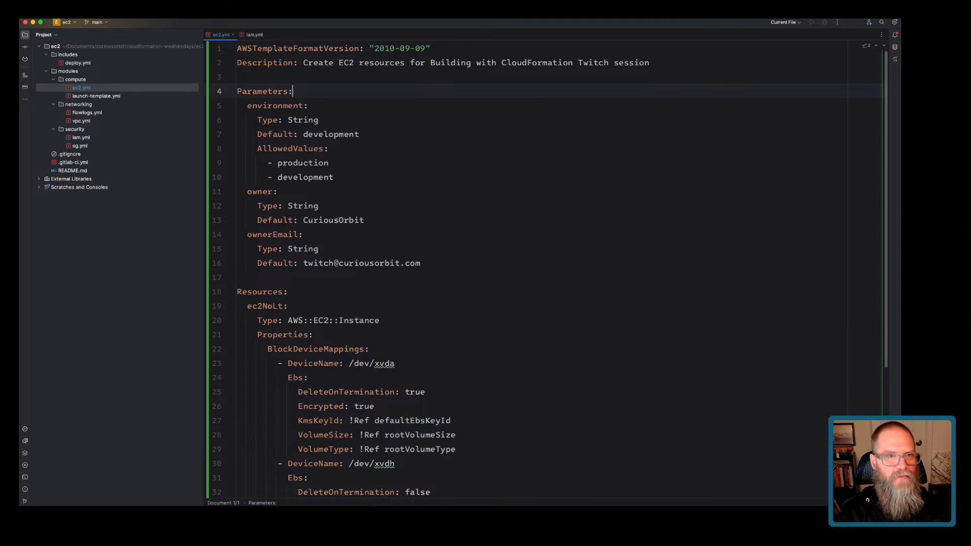
pyautogui.press('Return')
pyautogui.press('super+v')
pyautogui.write(':')
pyautogui.press('Return')
pyautogui.write('Type:')
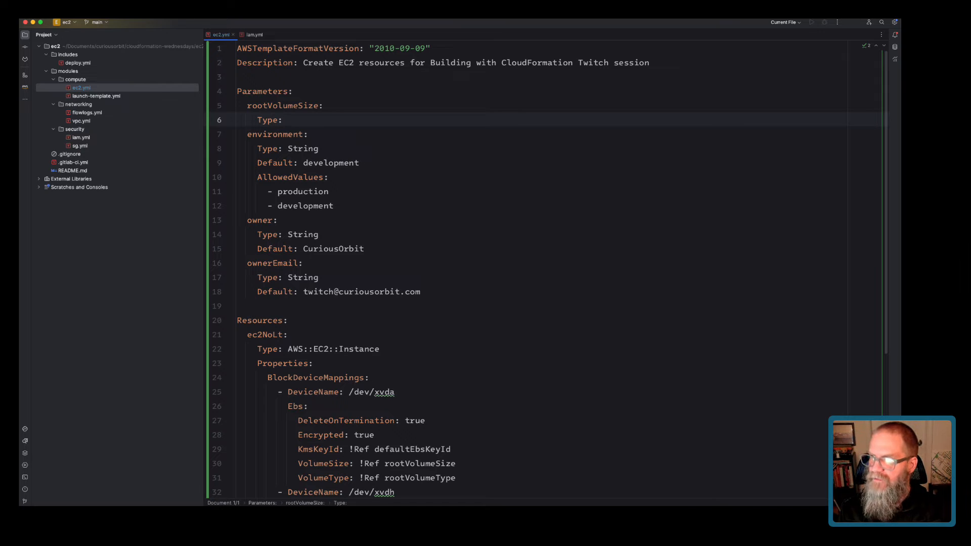
pyautogui.press('super+Tab')
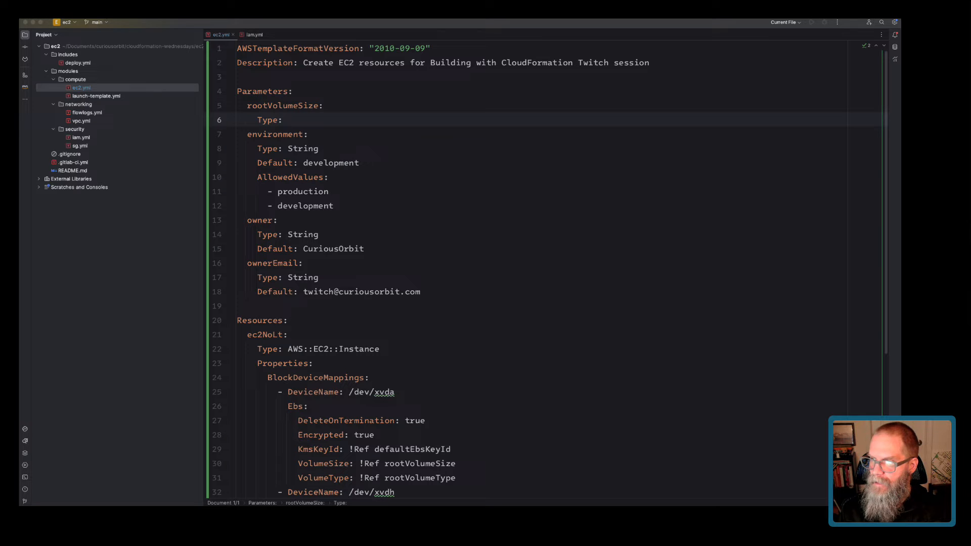
pyautogui.press('super+Tab')
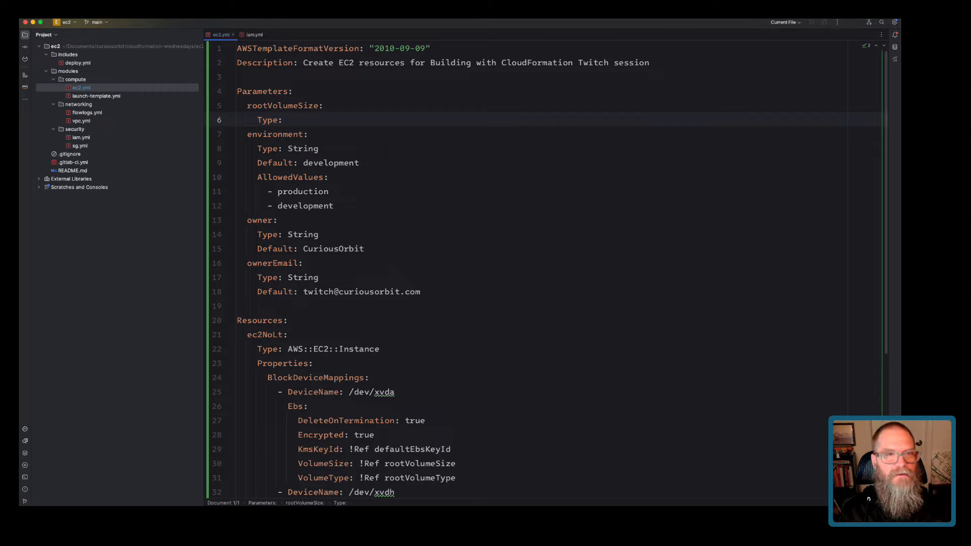
pyautogui.write('Number')
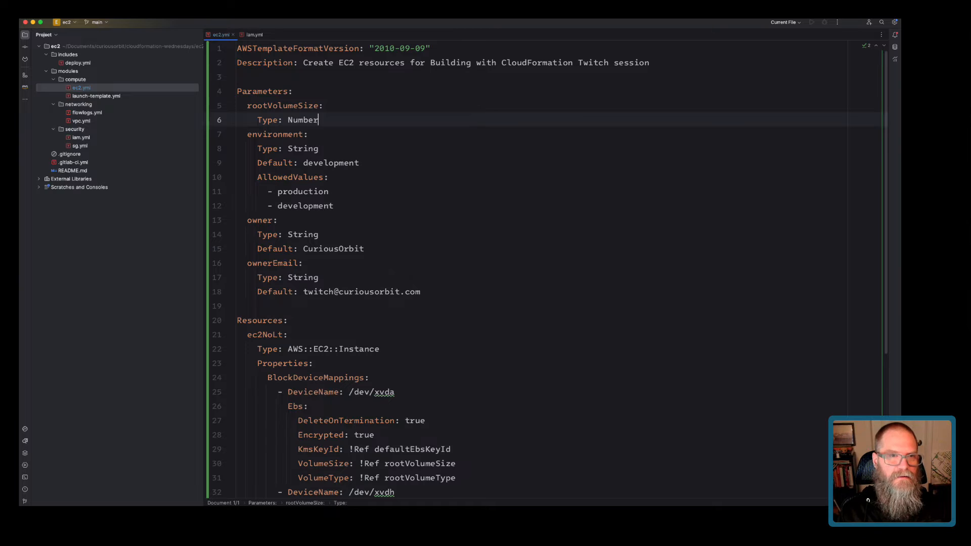
pyautogui.press('Return')
pyautogui.write('Defau')
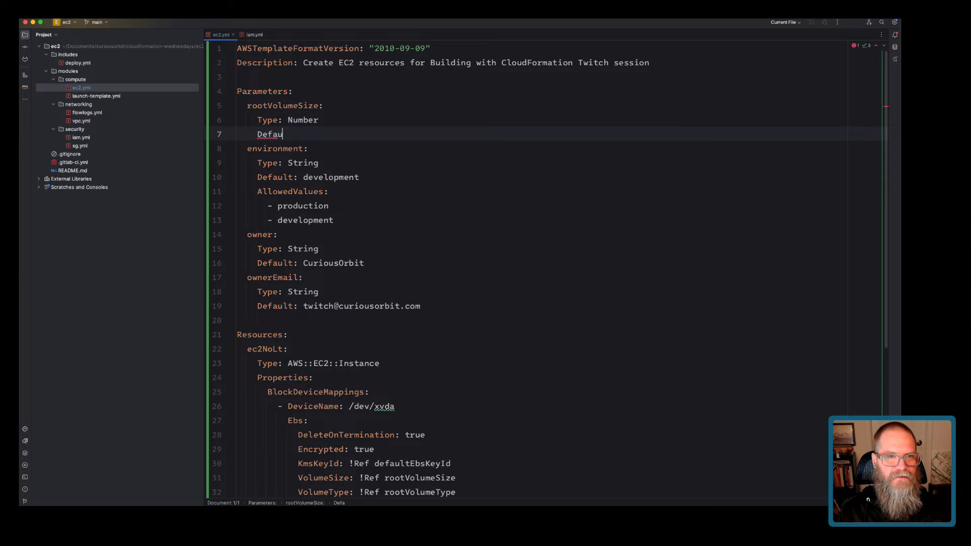
pyautogui.write('lt: 8')
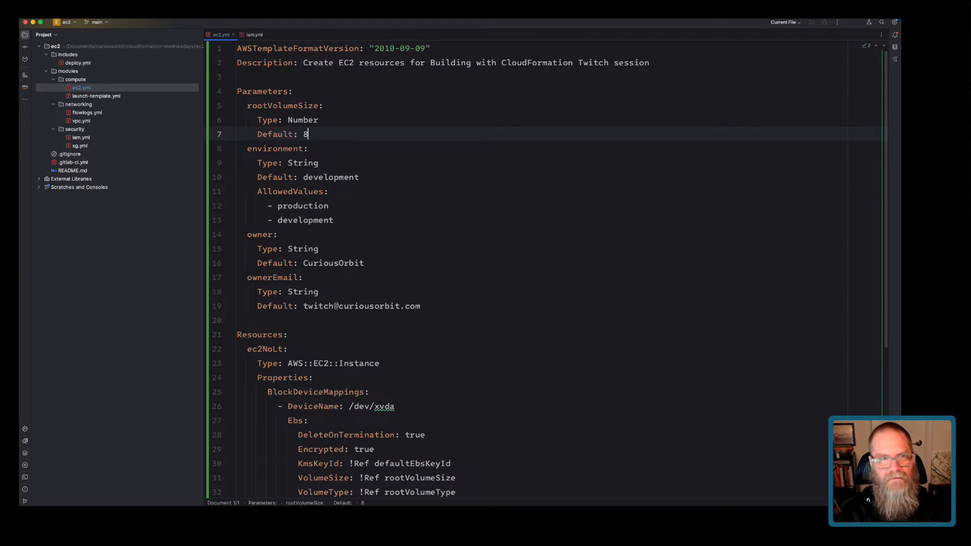
pyautogui.press('Return')
# Add a rootVolumeType parameter of Type String with a Default line.
pyautogui.scroll(-5, 541, 268)
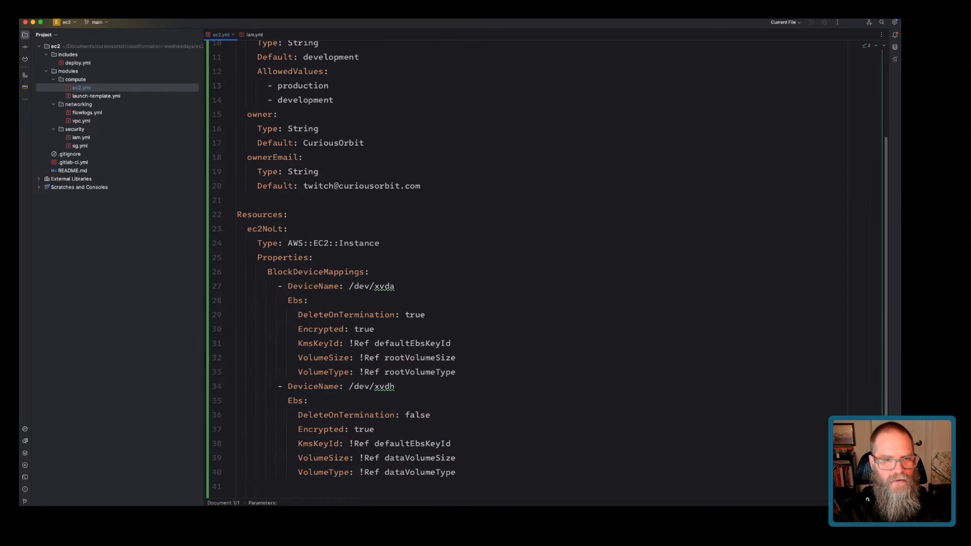
pyautogui.doubleClick(388, 372)
pyautogui.press('cmd+c')
pyautogui.scroll(5, 387, 372)
pyautogui.press('cmd+v')
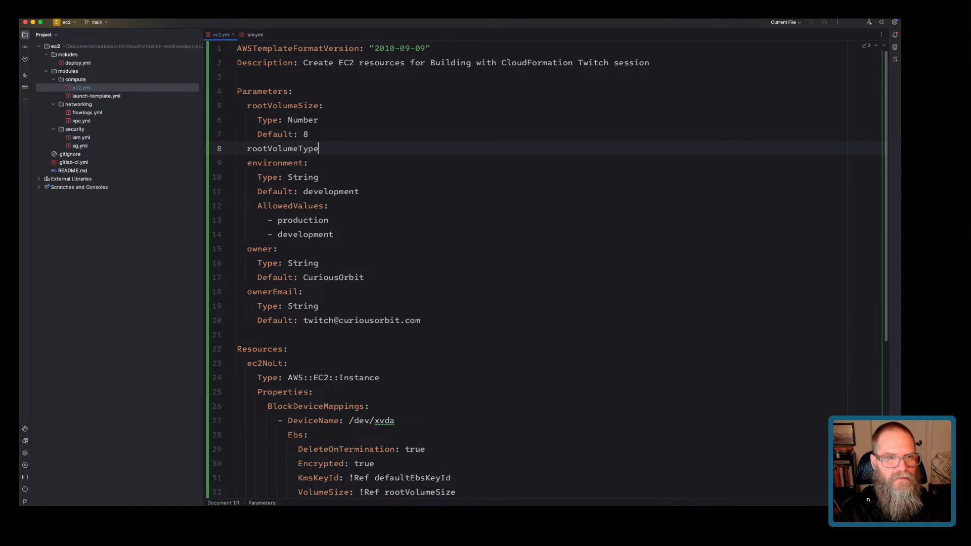
pyautogui.write(':')
pyautogui.press('Return')
pyautogui.write('Type: String')
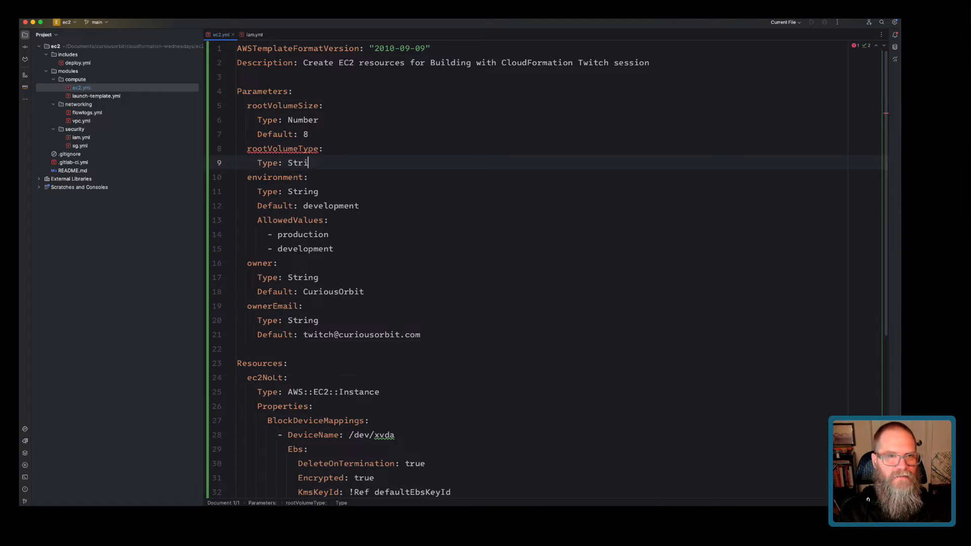
pyautogui.press('Return')
pyautogui.write('Default: ')
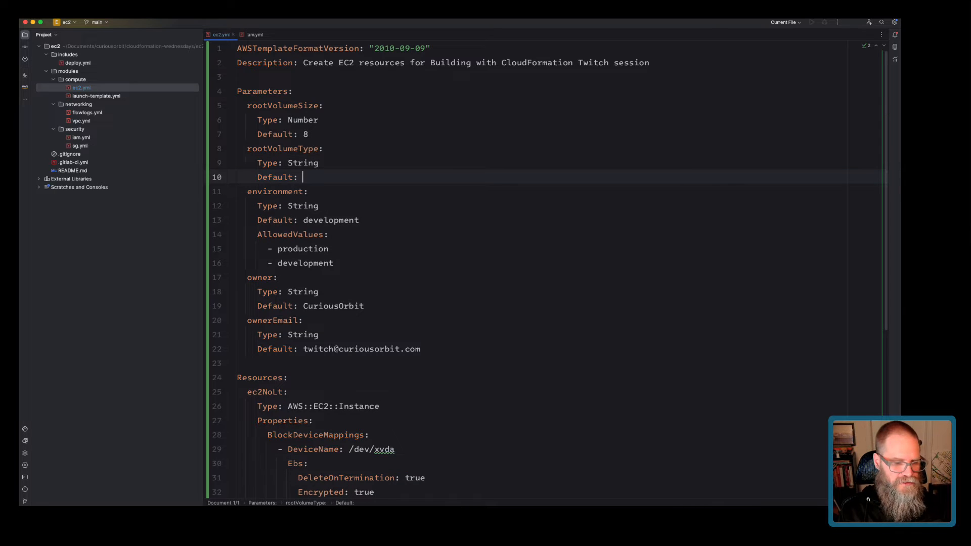
pyautogui.write('gp2')
# Give rootVolumeType AllowedValues gp2 and gp3, and change its default to gp3.
pyautogui.press('Return')
pyautogui.write('AllowedValues:')
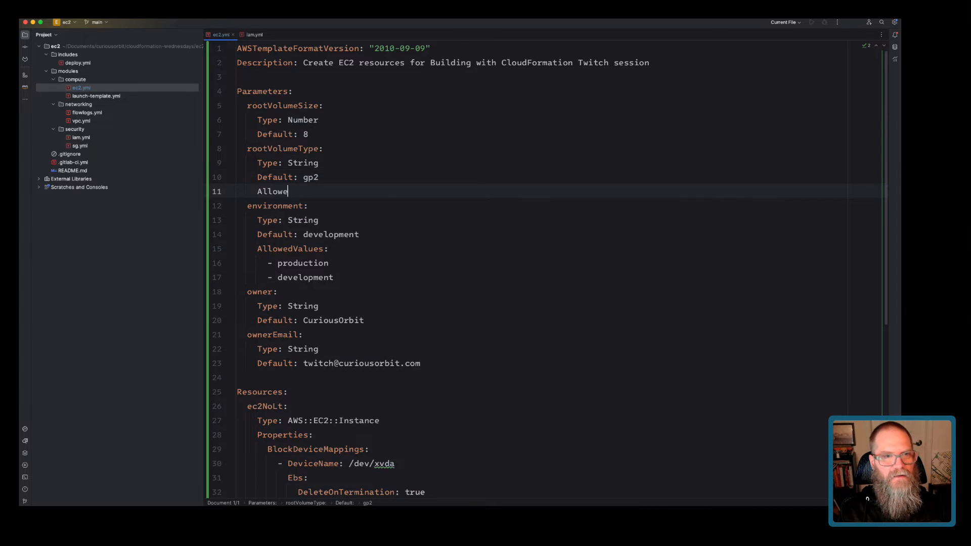
pyautogui.press('Return')
pyautogui.write('-')
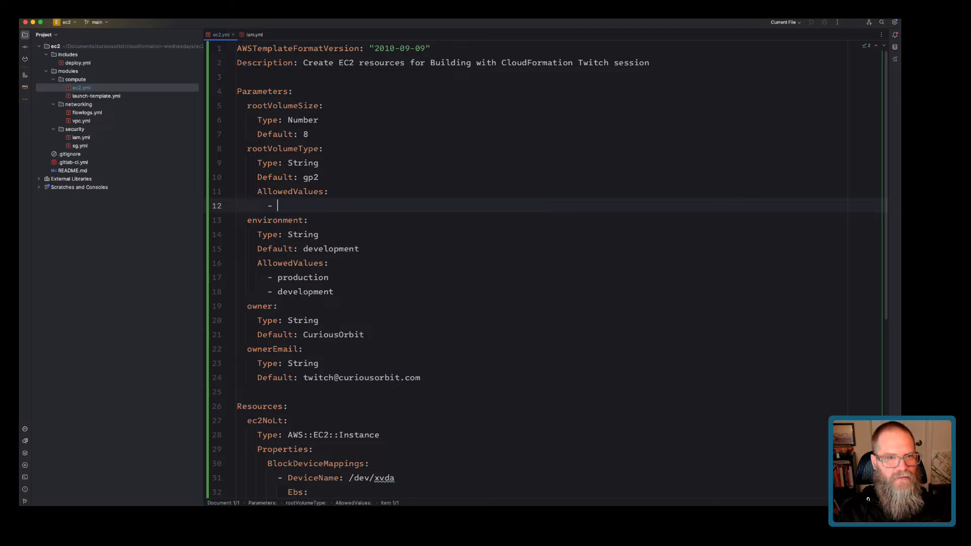
pyautogui.press('Up')
pyautogui.press('Up')
pyautogui.press('super+Right')
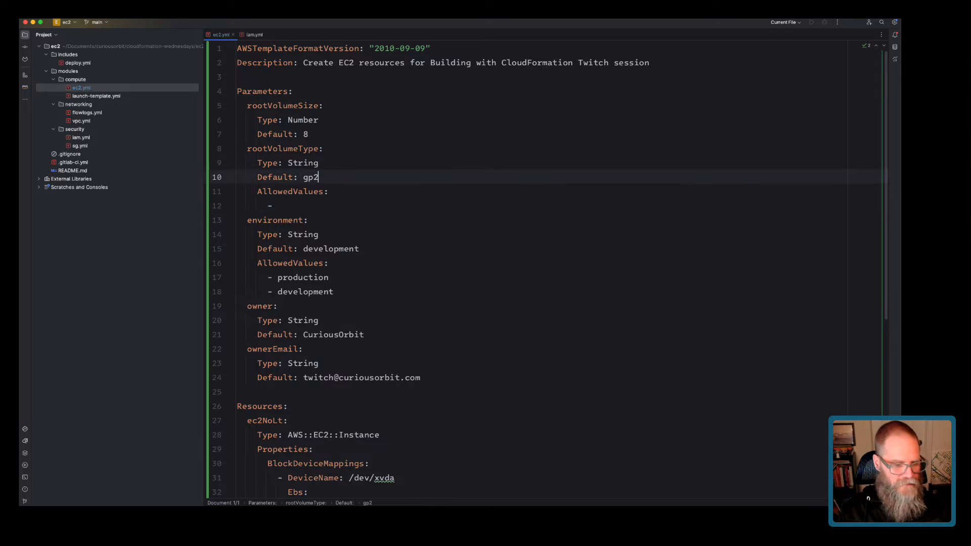
pyautogui.press('BackSpace')
pyautogui.write('3')
pyautogui.press('Down')
pyautogui.press('Down')
pyautogui.write('gp2')
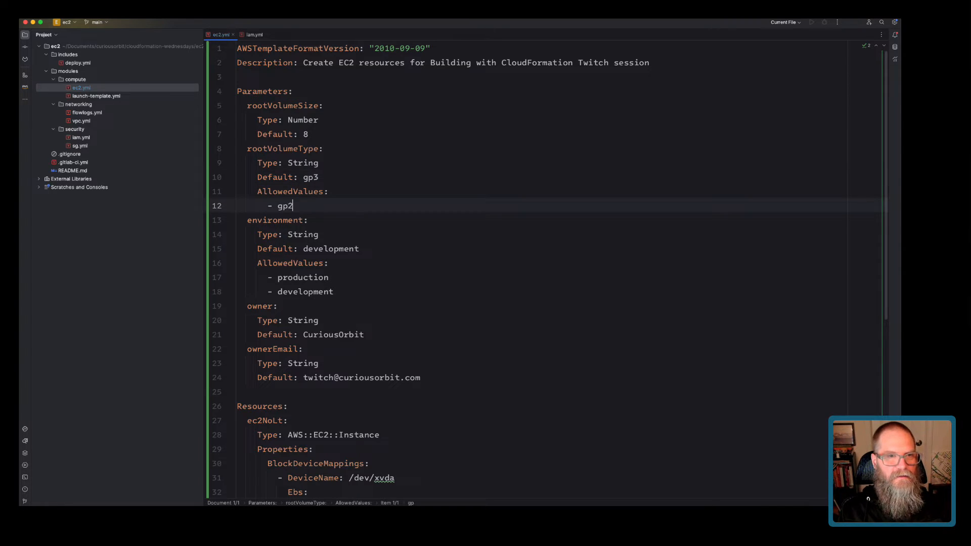
pyautogui.press('Return')
pyautogui.write('gp3')
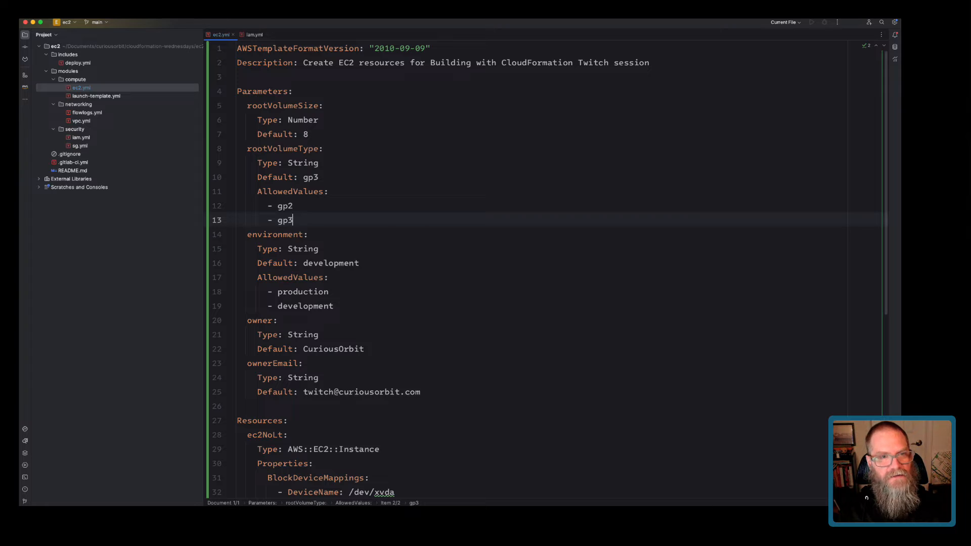
# Duplicate the rootVolumeSize and rootVolumeType parameter blocks below the originals.
pyautogui.moveTo(293, 221); pyautogui.dragTo(235, 106)
pyautogui.press('super+c')
pyautogui.press('Right')
pyautogui.press('Return')
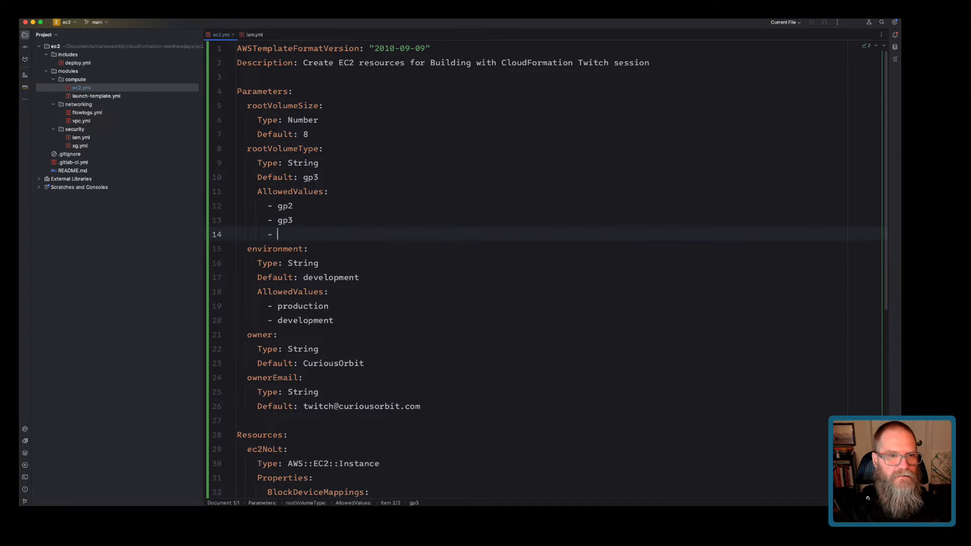
pyautogui.press('BackSpace')
pyautogui.press('BackSpace')
pyautogui.press('super+v')
# Rename the copies to dataVolumeSize and dataVolumeType and set the size default to 50.
pyautogui.click(268, 234)
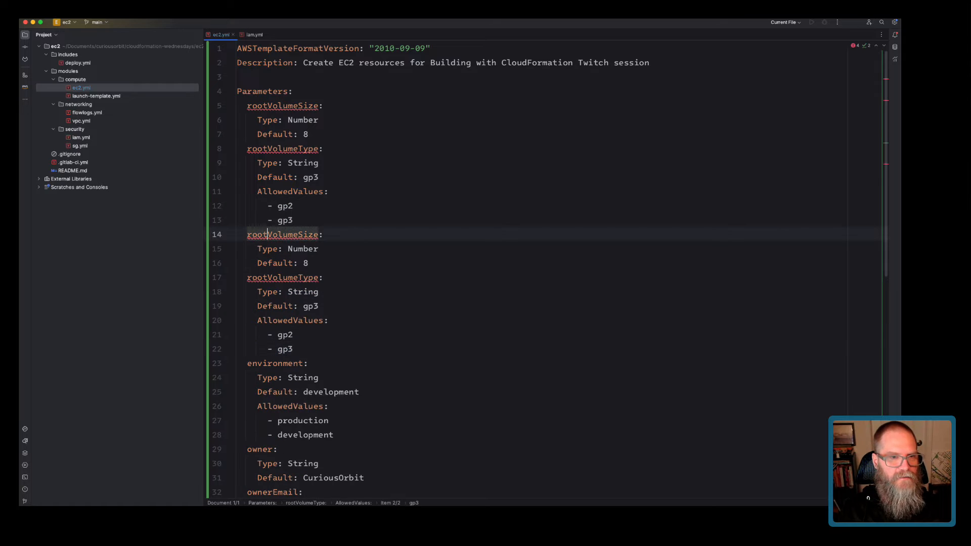
pyautogui.press('BackSpace')
pyautogui.press('BackSpace')
pyautogui.press('BackSpace')
pyautogui.press('BackSpace')
pyautogui.write('data')
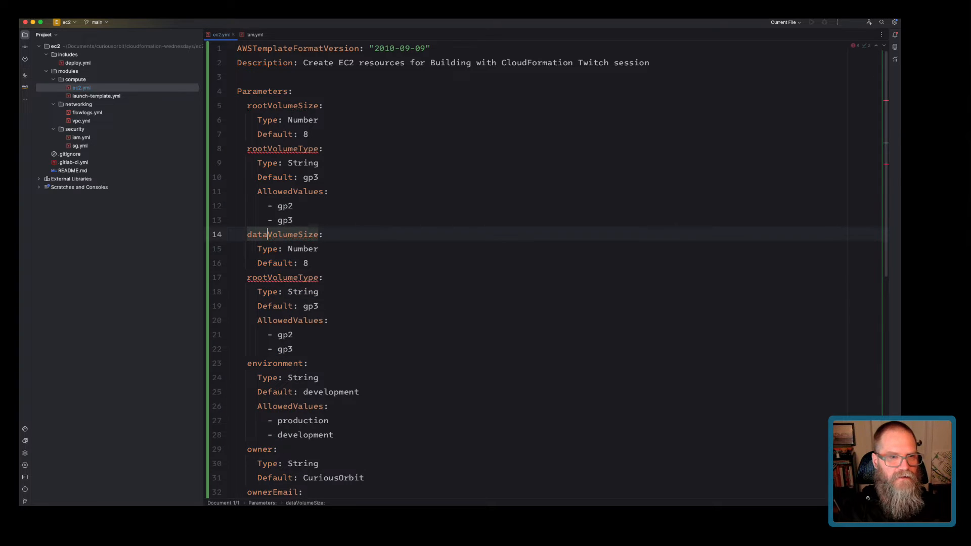
pyautogui.click(268, 278)
pyautogui.press('BackSpace')
pyautogui.press('BackSpace')
pyautogui.press('BackSpace')
pyautogui.press('BackSpace')
pyautogui.write('data')
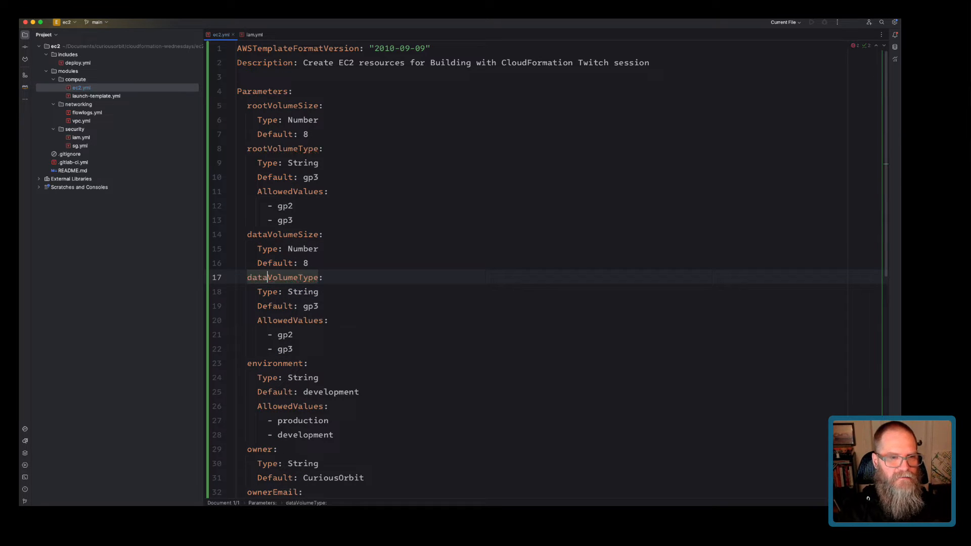
pyautogui.click(308, 263)
pyautogui.press('BackSpace')
pyautogui.write('10')
pyautogui.press('BackSpace')
pyautogui.press('BackSpace')
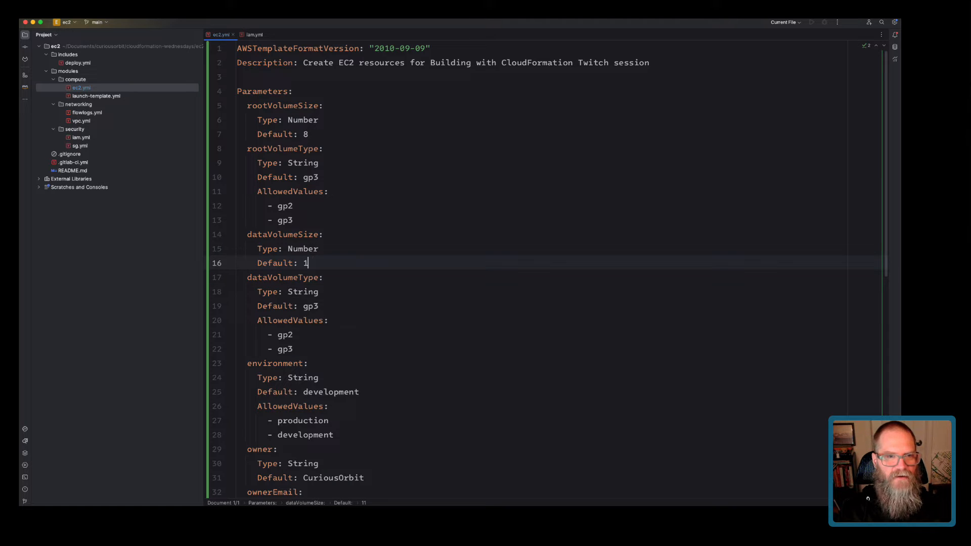
pyautogui.write('50')
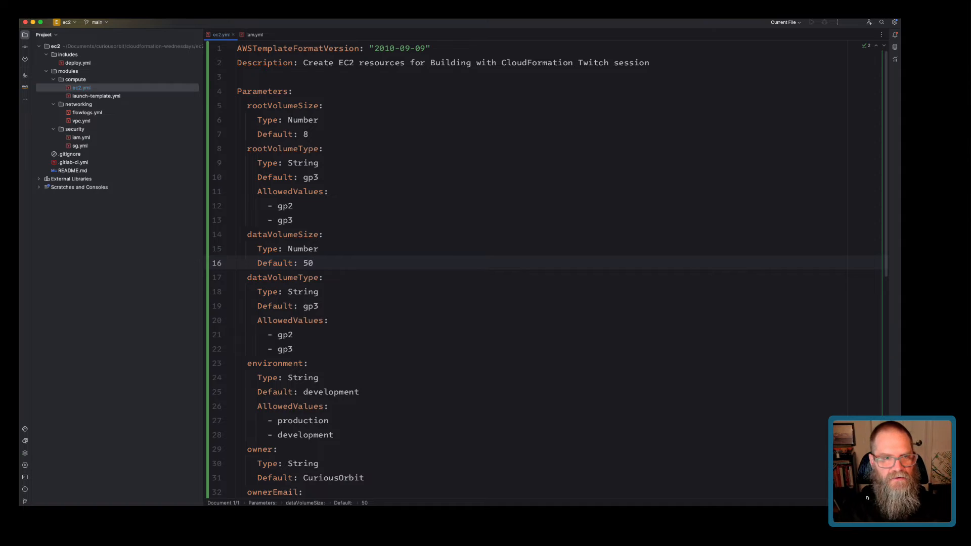
pyautogui.scroll(-10, 505, 268)
pyautogui.scroll(-1, 506, 268)
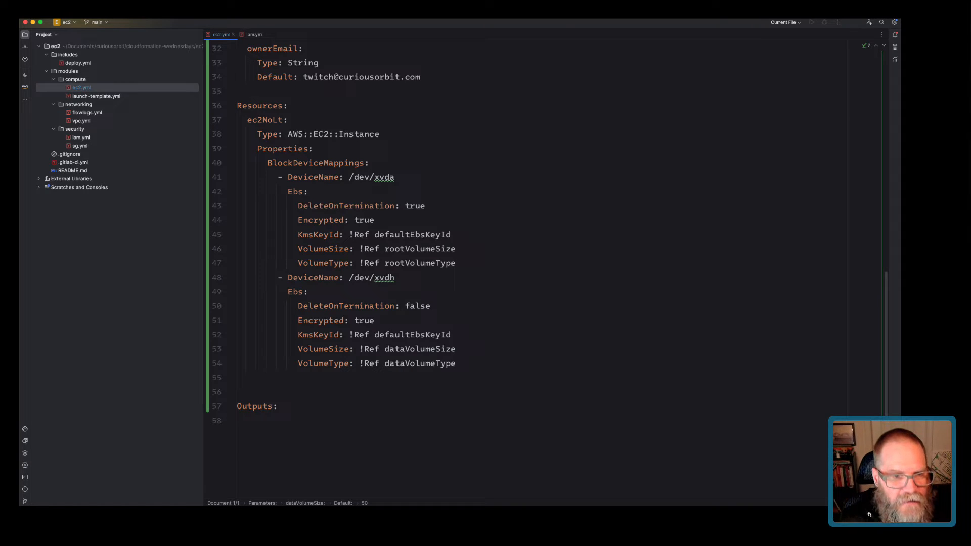
# Add defaultEbsKeyId, copied from the KmsKeyId line, as the first parameter with Type: String.
pyautogui.doubleClick(418, 335)
pyautogui.scroll(10, 419, 334)
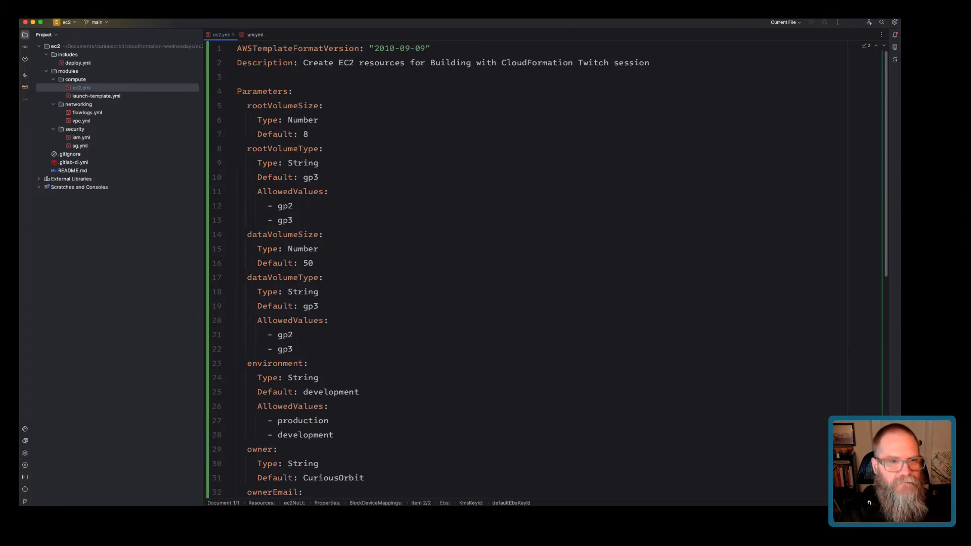
pyautogui.click(293, 92)
pyautogui.press('Return')
pyautogui.press('super+v')
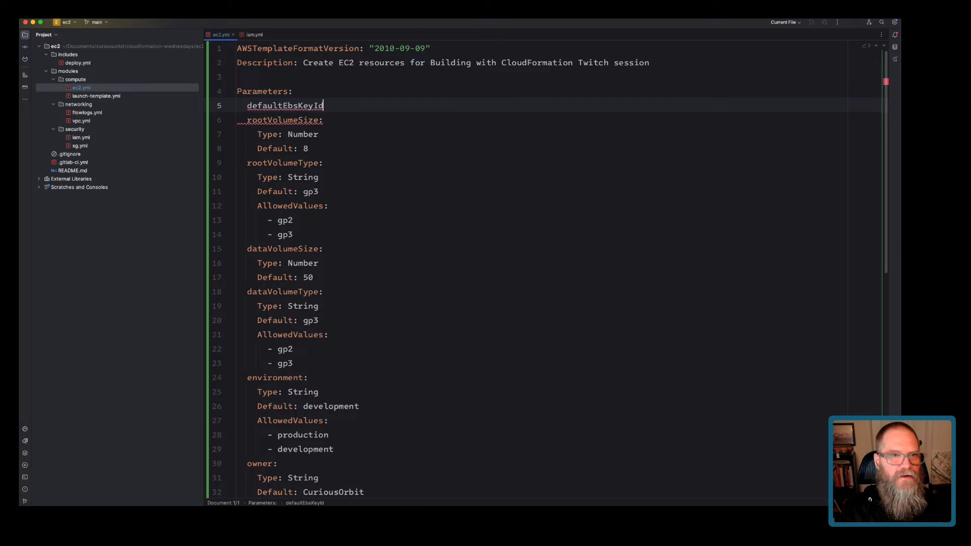
pyautogui.write(':')
pyautogui.press('Return')
pyautogui.write('Type: String')
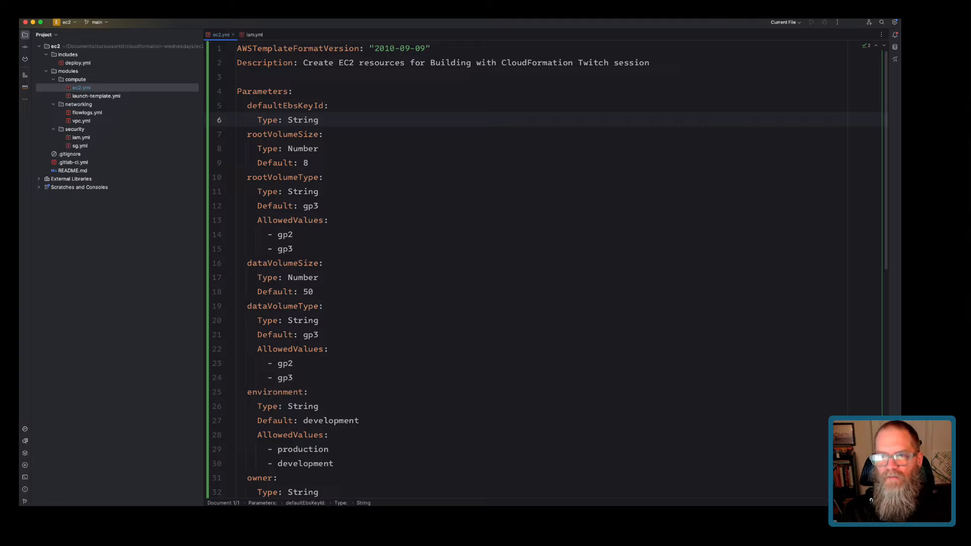
pyautogui.scroll(-9, 506, 268)
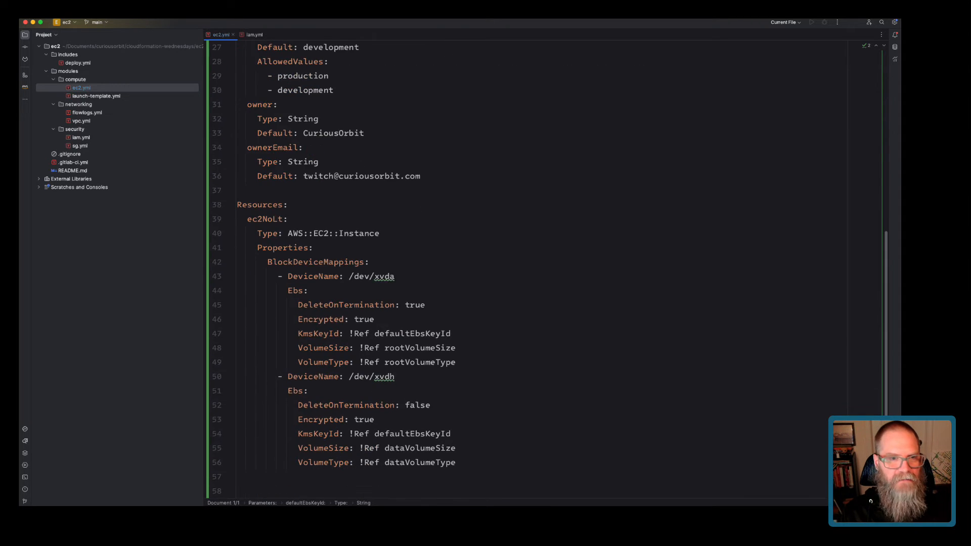
pyautogui.scroll(-3, 506, 268)
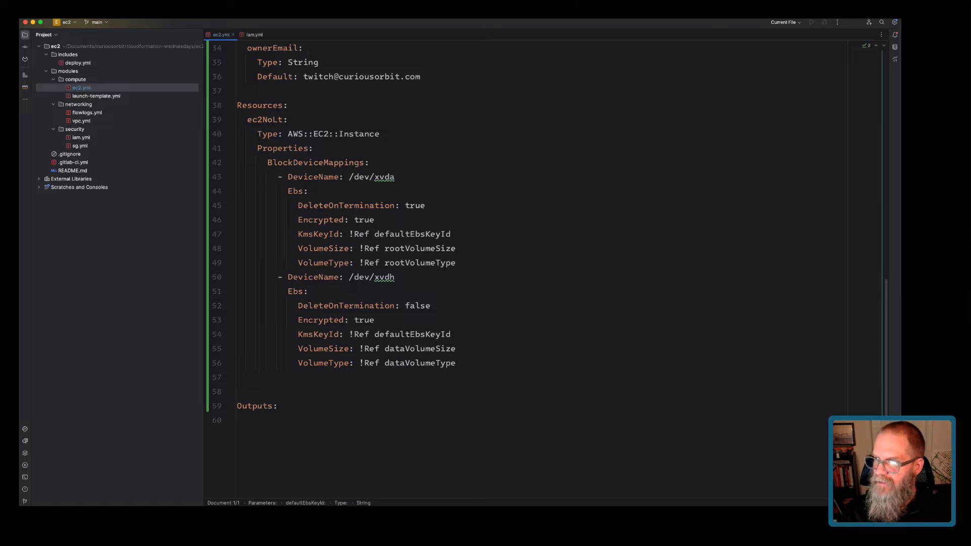
pyautogui.press('super+Tab')
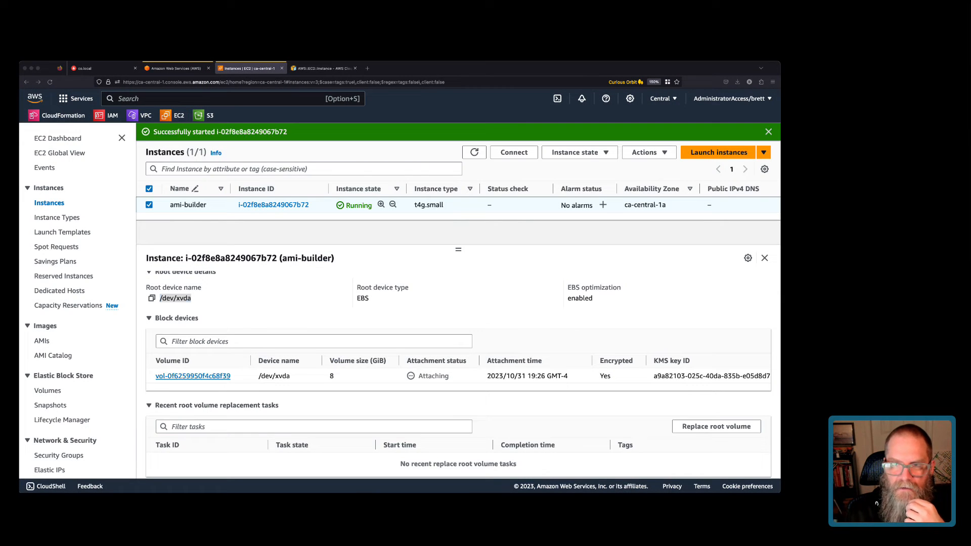
pyautogui.click(324, 69)
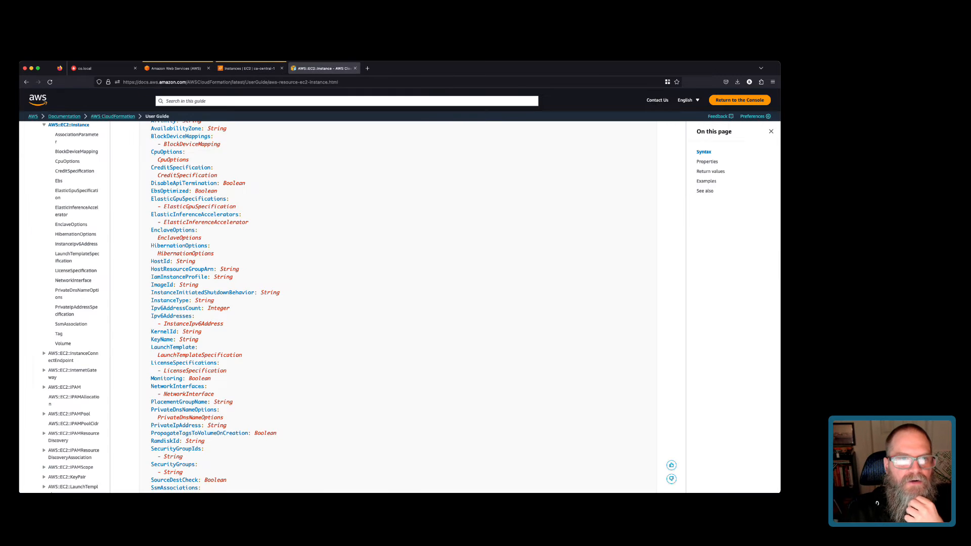
pyautogui.scroll(-1, 398, 307)
pyautogui.scroll(2, 398, 307)
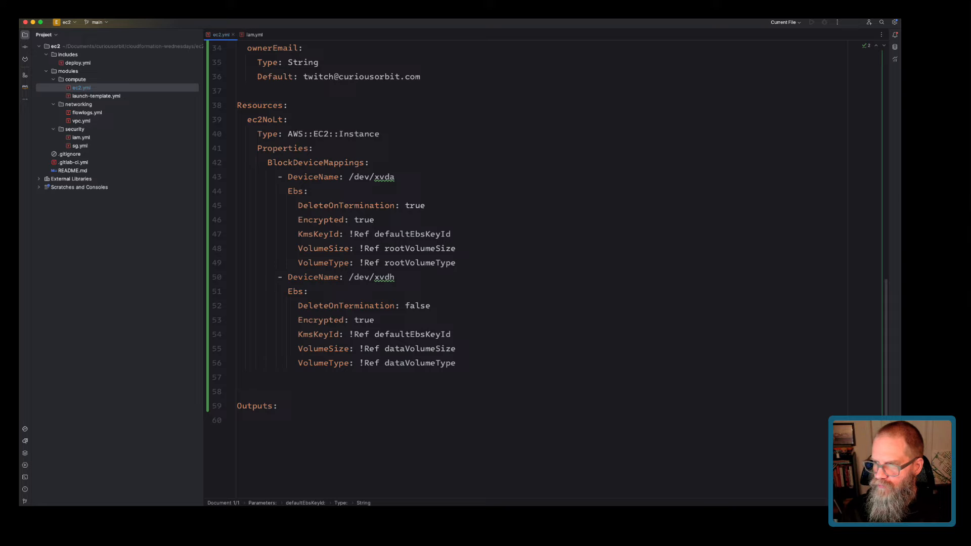
# Add IamInstanceProfile, ImageId and InstanceType properties to ec2NoLt, each set to #TODO.
pyautogui.click(328, 363)
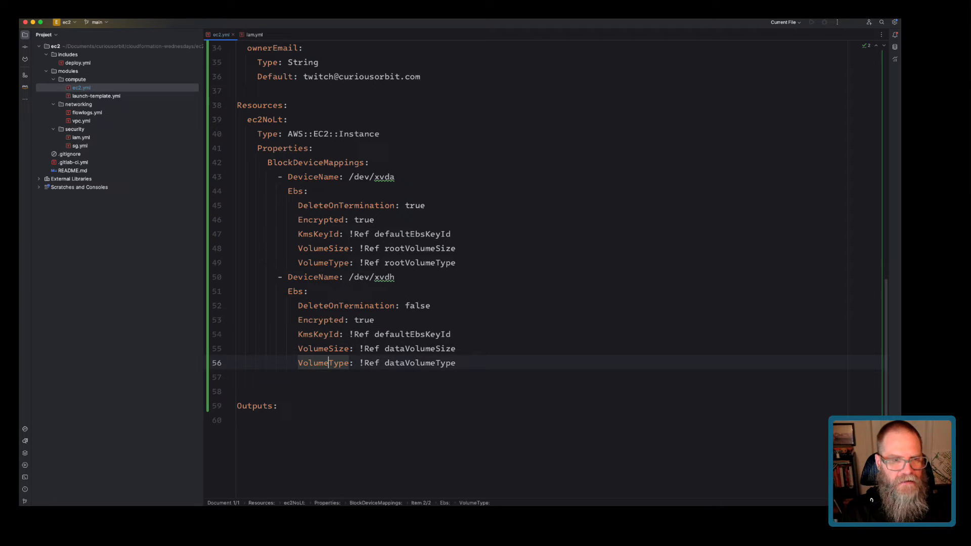
pyautogui.press('super+Right')
pyautogui.press('Return')
pyautogui.press('BackSpace')
pyautogui.press('BackSpace')
pyautogui.press('BackSpace')
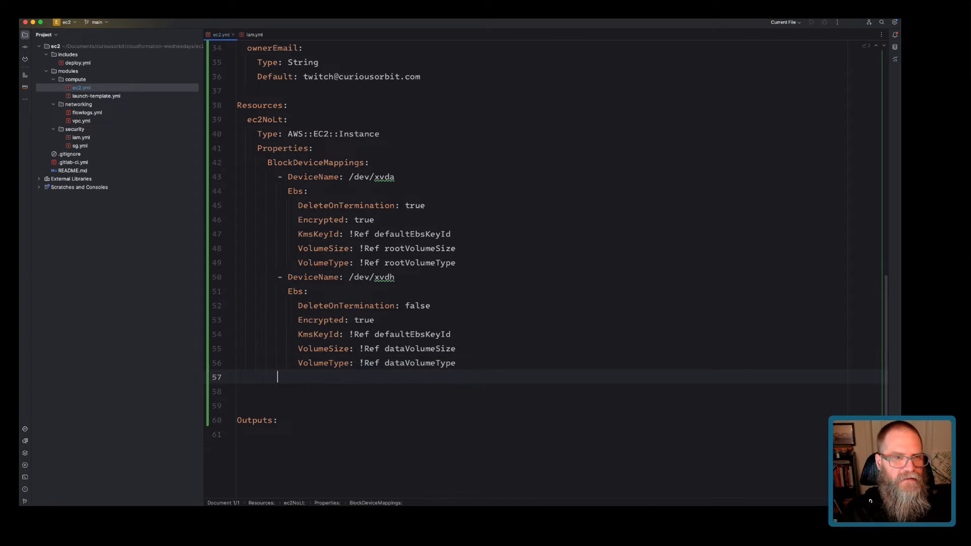
pyautogui.write('IamInstanc')
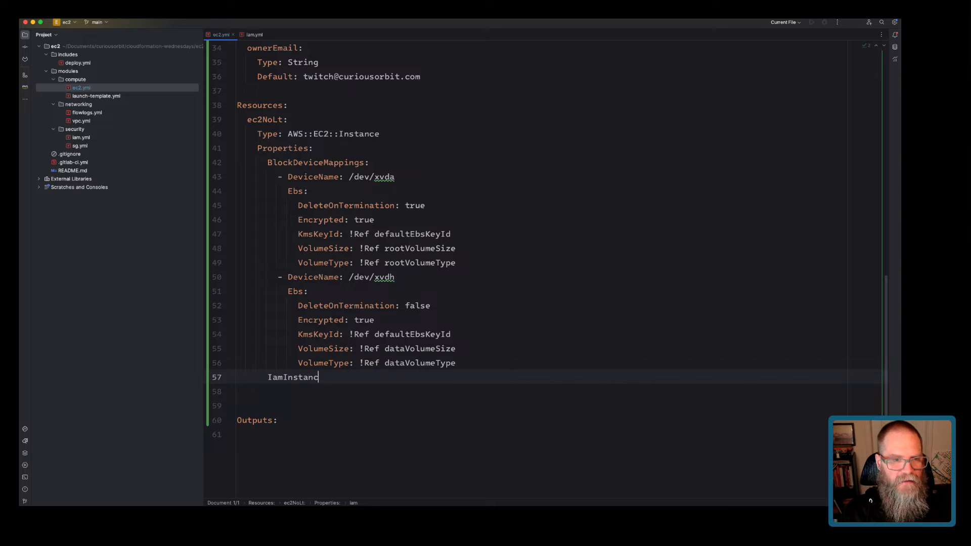
pyautogui.write('eProfile')
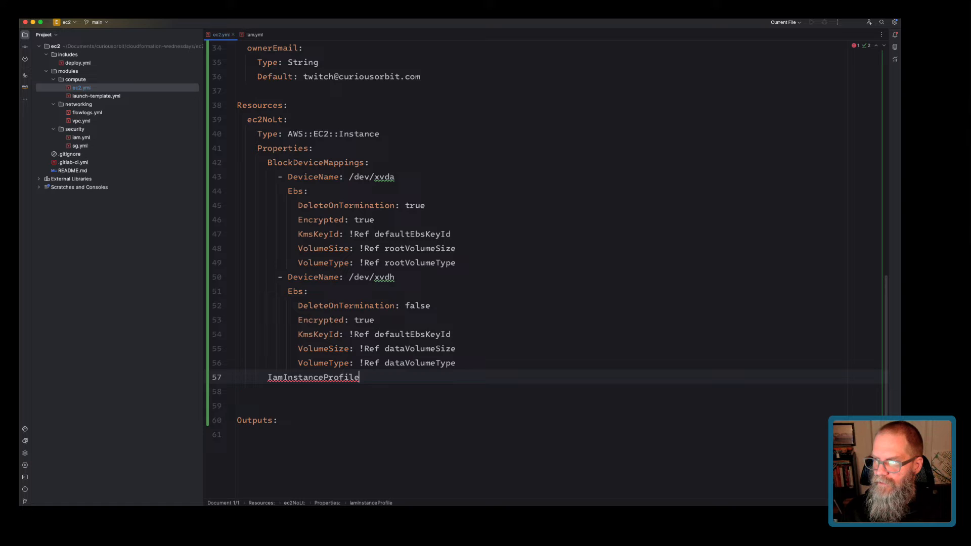
pyautogui.write(': #TODO')
pyautogui.press('Return')
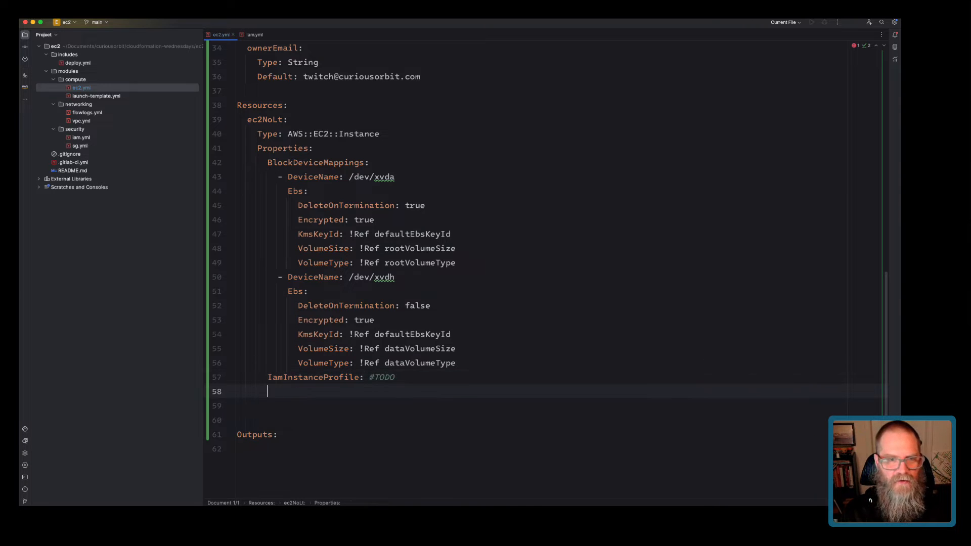
pyautogui.write('Image')
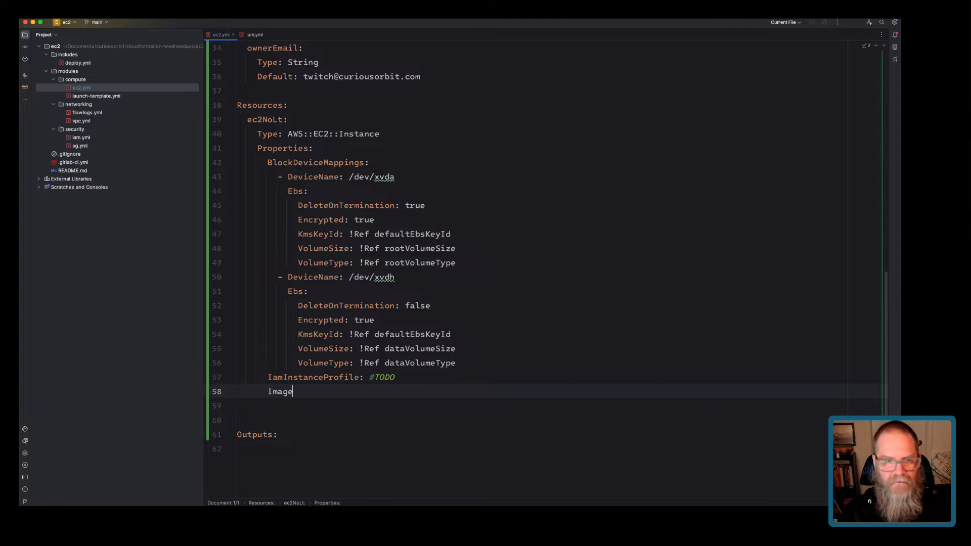
pyautogui.write('Id: #TODO')
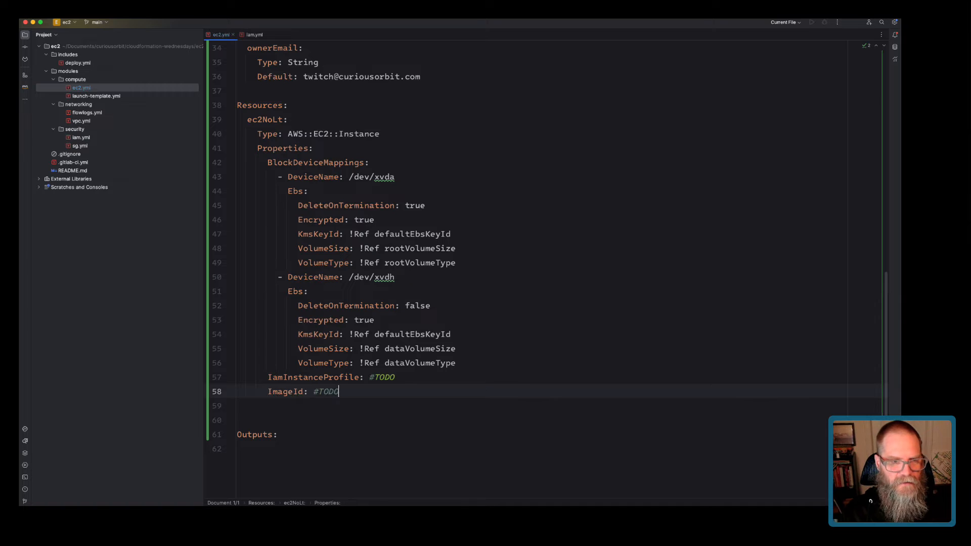
pyautogui.press('Return')
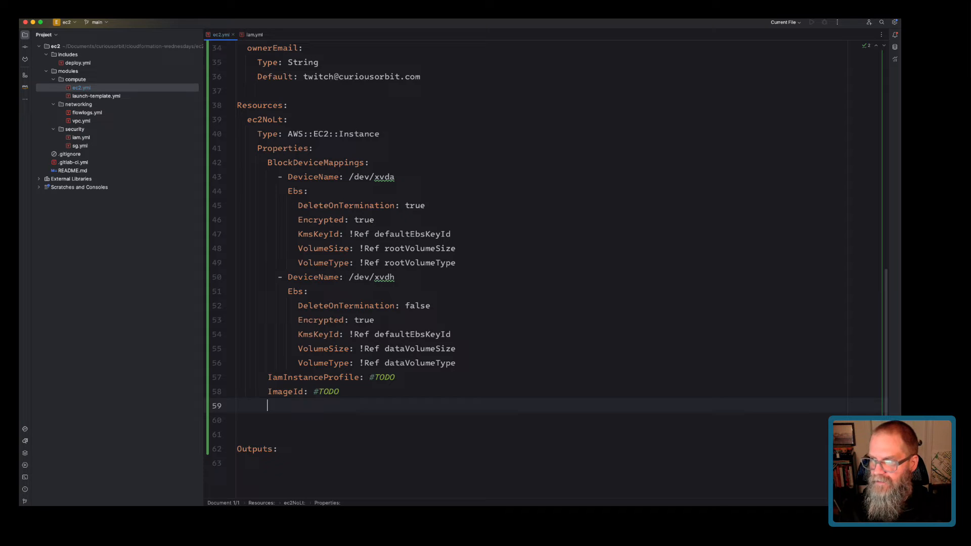
pyautogui.write('Inst')
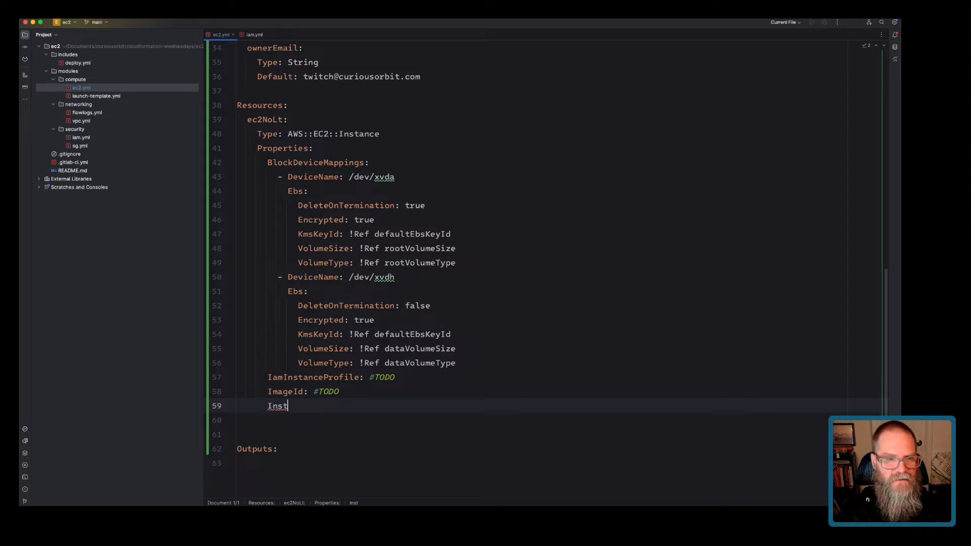
pyautogui.write('anceType: ')
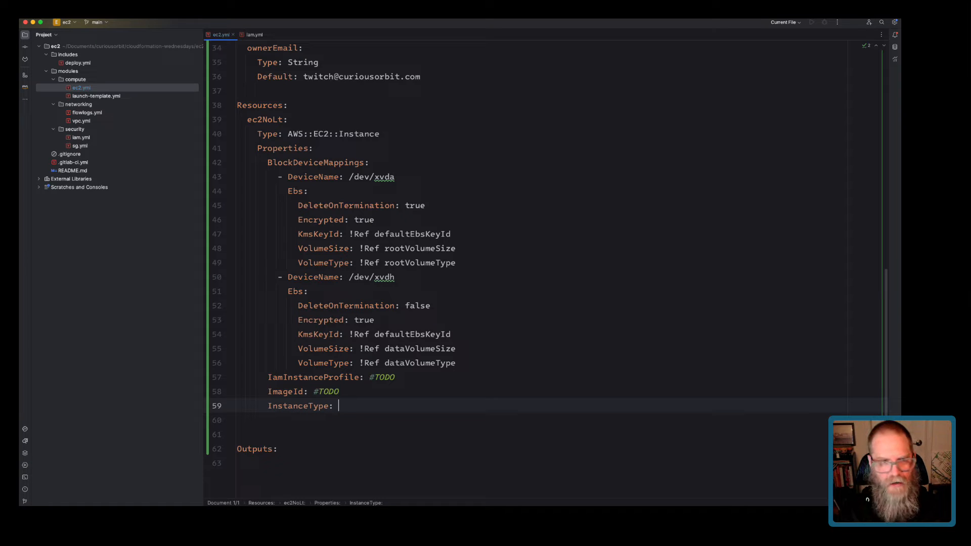
pyautogui.write('#TODO')
# Add a SecurityGroupIds list with a #TODO item, a SubnetId TODO placeholder, and a Tags key.
pyautogui.press('Return')
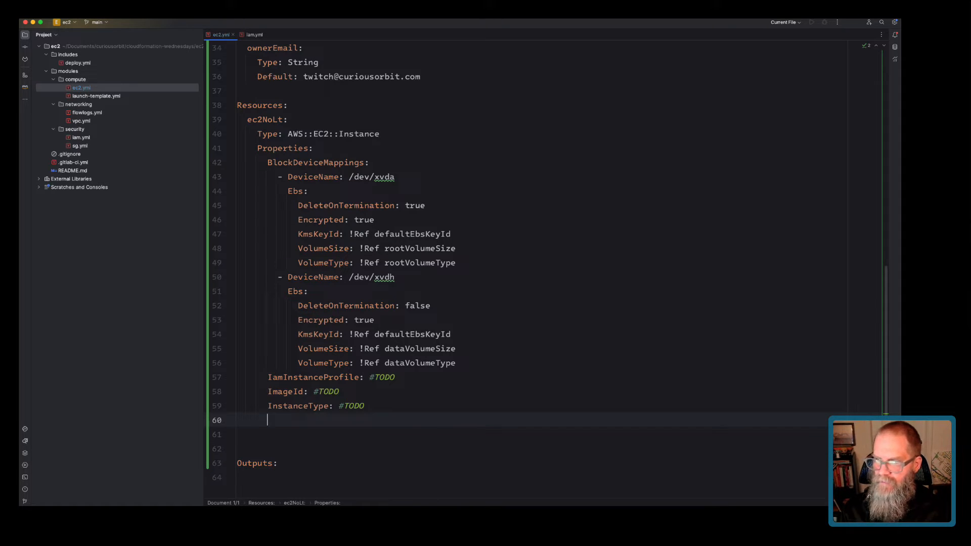
pyautogui.write('SecurityGruopI')
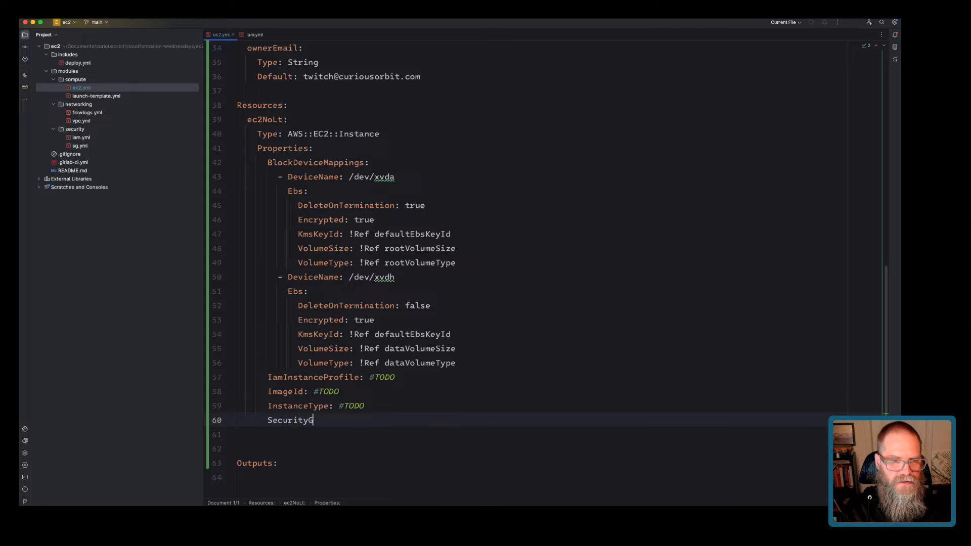
pyautogui.press('BackSpace')
pyautogui.press('BackSpace')
pyautogui.press('BackSpace')
pyautogui.press('BackSpace')
pyautogui.write('oupdId')
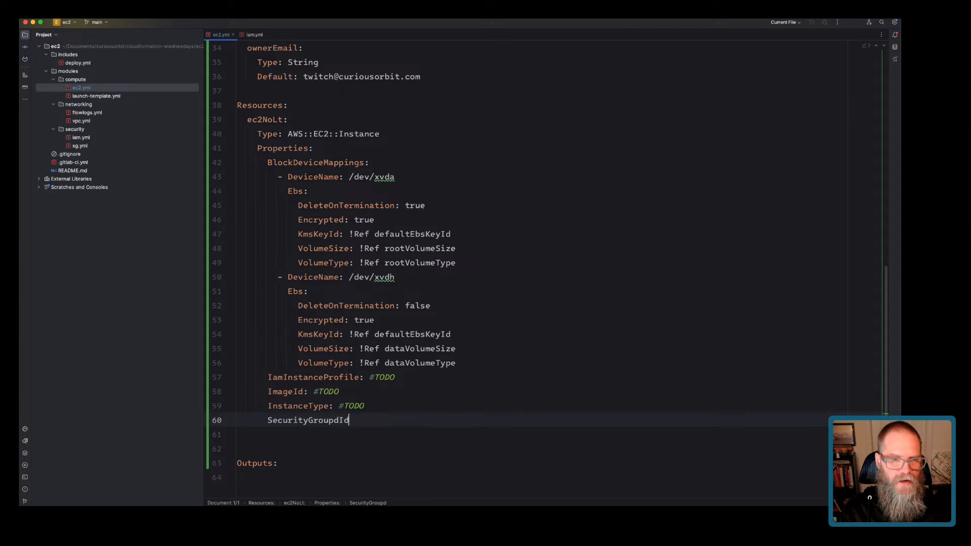
pyautogui.press('BackSpace')
pyautogui.press('BackSpace')
pyautogui.press('BackSpace')
pyautogui.write('Ids:')
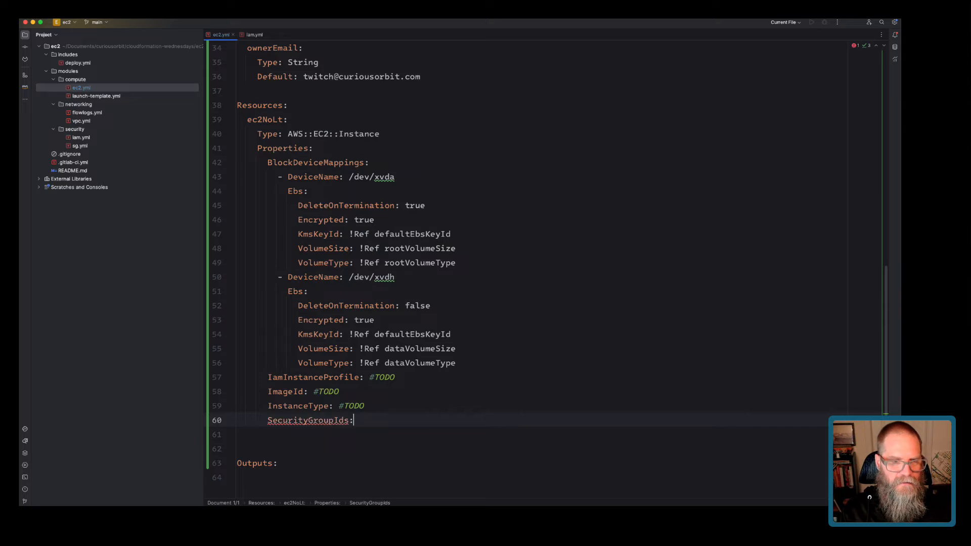
pyautogui.press('Return')
pyautogui.write('- #TODO')
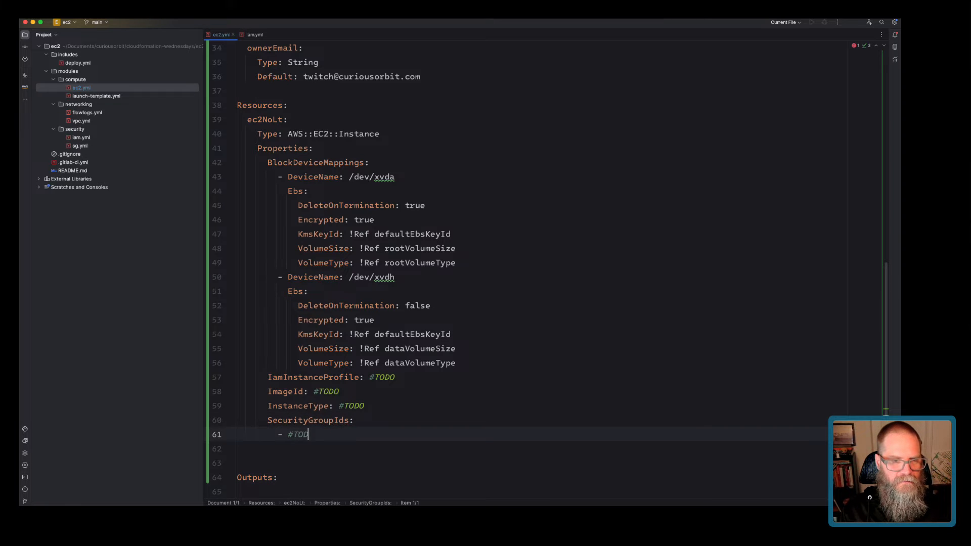
pyautogui.press('Return')
pyautogui.press('BackSpace')
pyautogui.press('BackSpace')
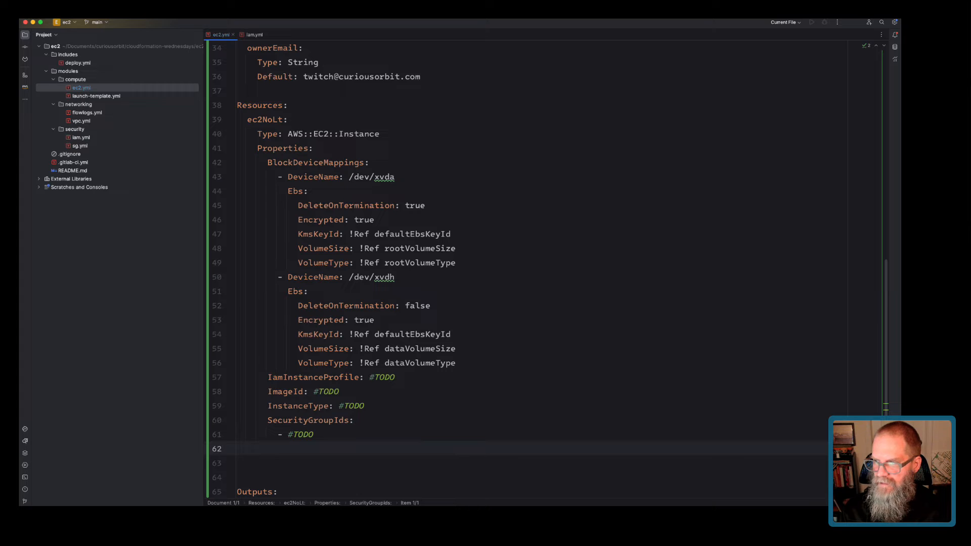
pyautogui.write('SubnetId')
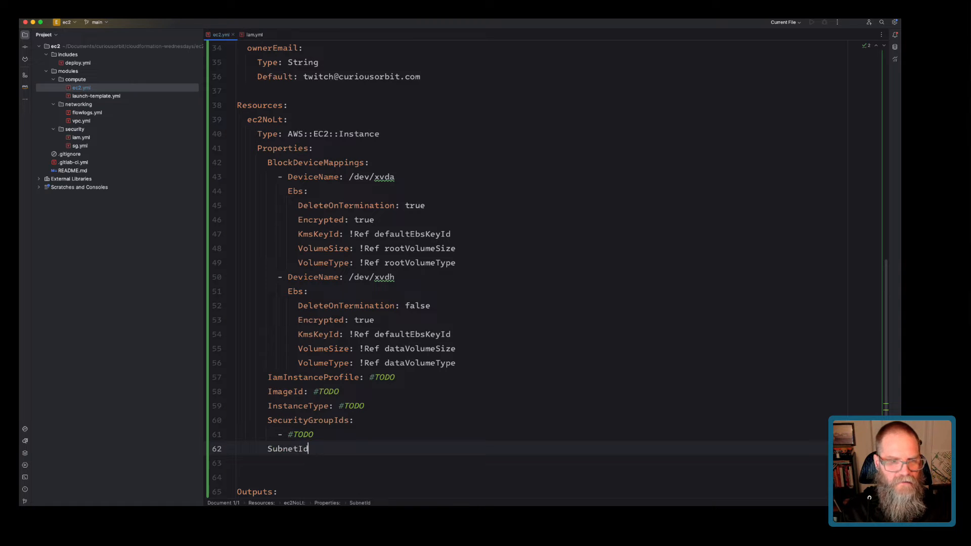
pyautogui.write(': !TODO')
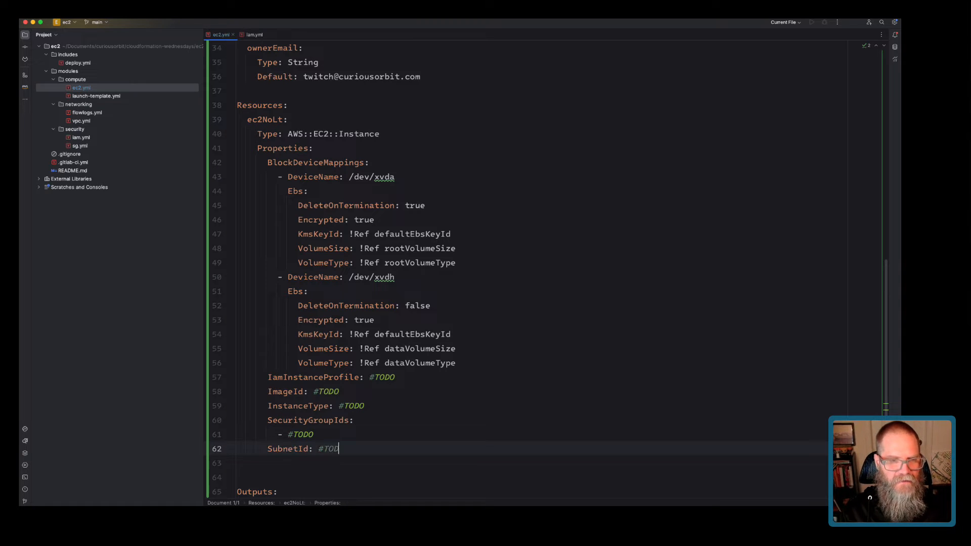
pyautogui.press('Return')
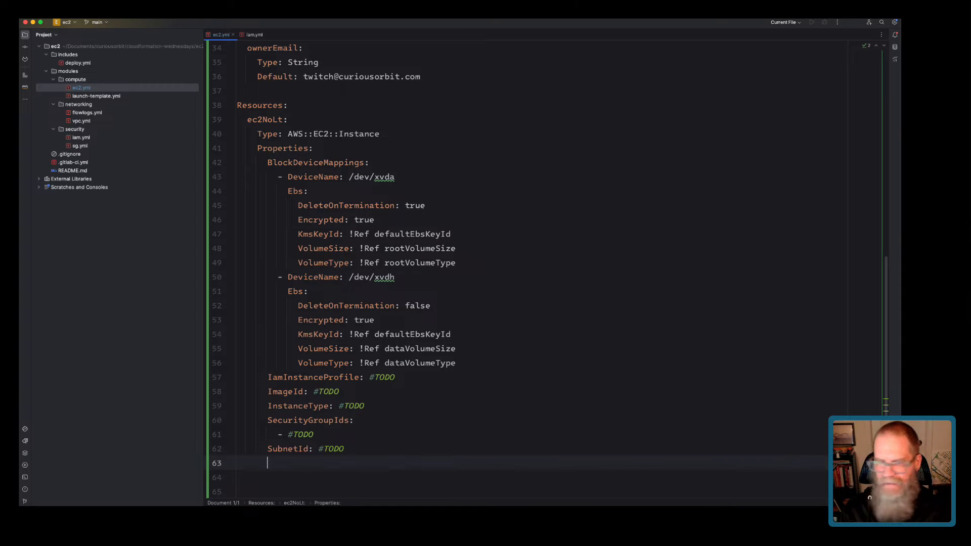
pyautogui.write('Tags:')
pyautogui.press('Return')
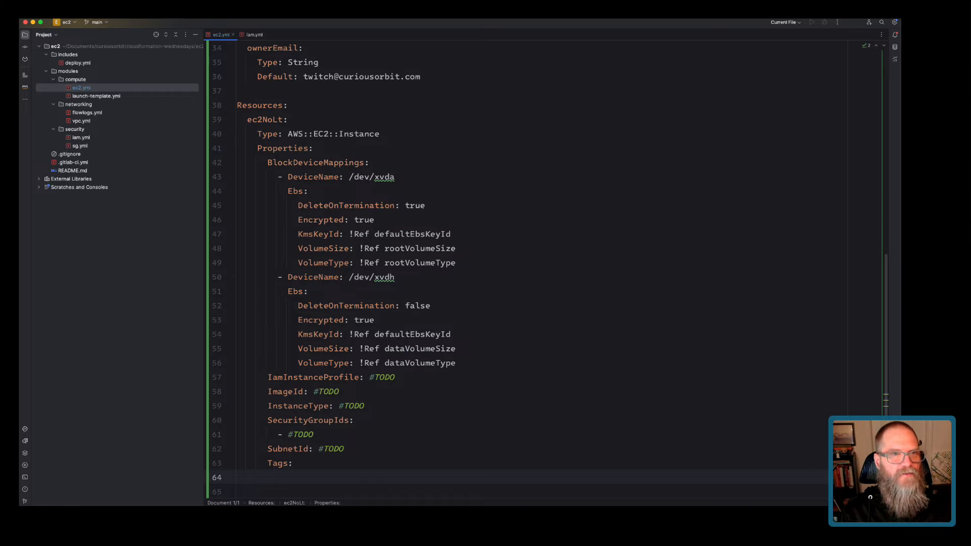
pyautogui.click(254, 35)
# Copy iam.yml's Tags block (environment, owner, ownerEmail refs) into ec2NoLt's Tags in ec2.yml.
pyautogui.click(293, 247)
pyautogui.scroll(5, 294, 248)
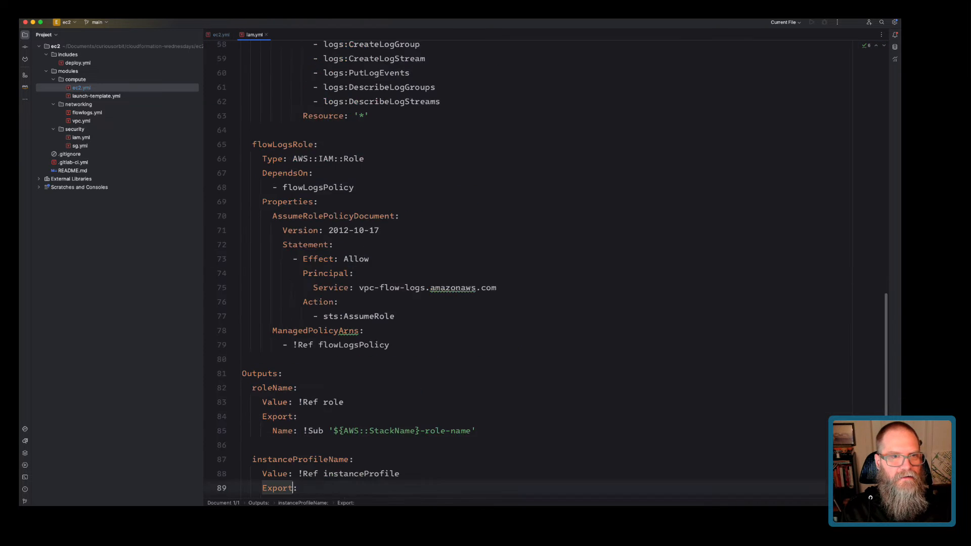
pyautogui.scroll(10, 505, 268)
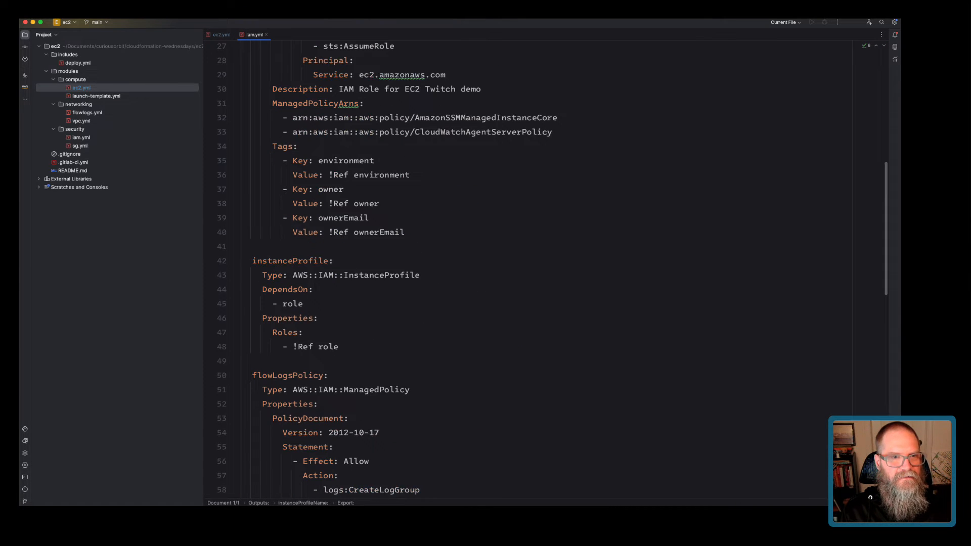
pyautogui.scroll(2, 283, 188)
pyautogui.moveTo(273, 188); pyautogui.dragTo(405, 274)
pyautogui.press('super+c')
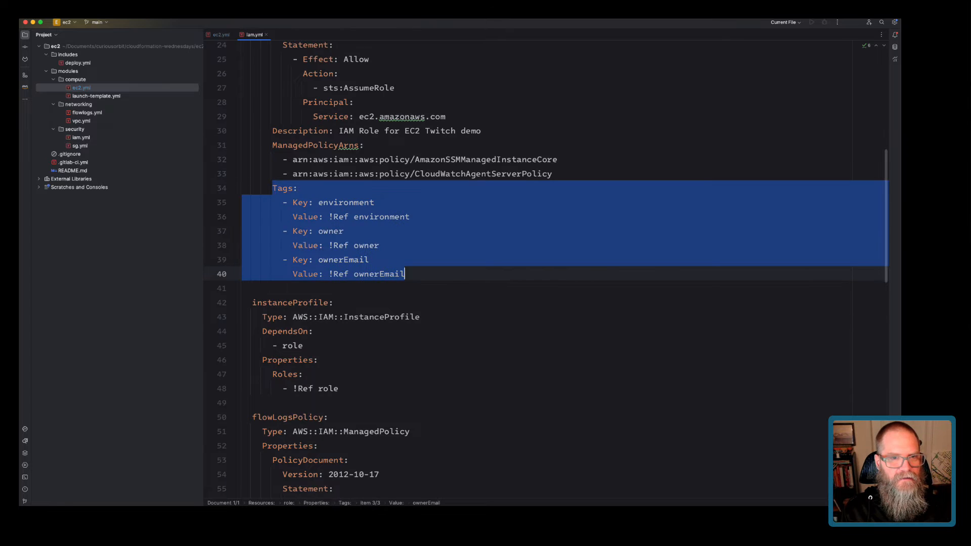
pyautogui.click(221, 35)
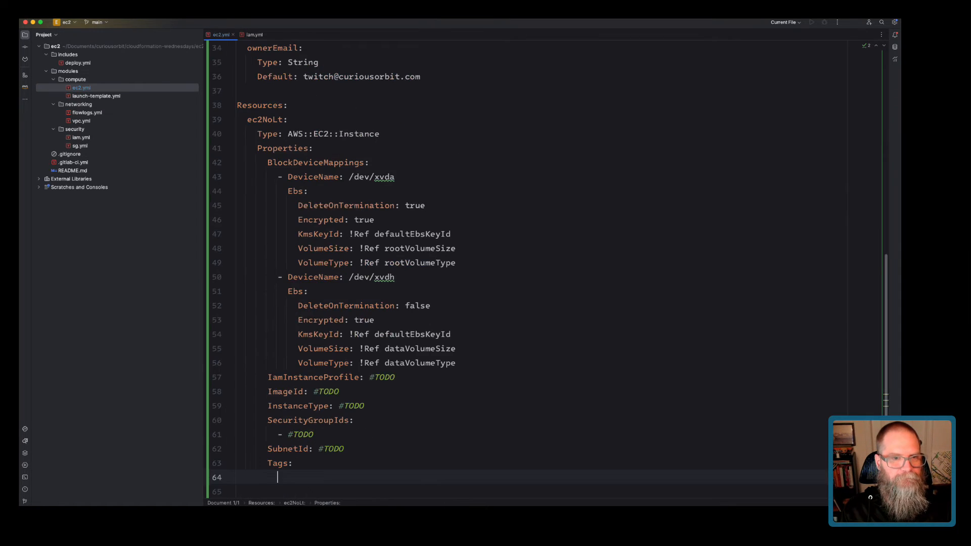
pyautogui.scroll(-3, 404, 303)
pyautogui.moveTo(268, 359); pyautogui.dragTo(293, 360)
pyautogui.press('super+v')
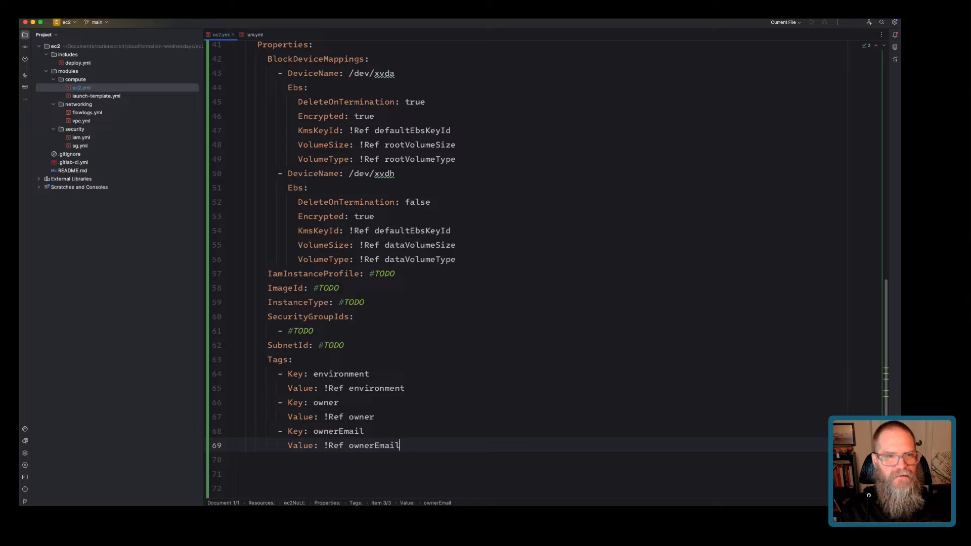
pyautogui.moveTo(369, 274); pyautogui.dragTo(395, 273)
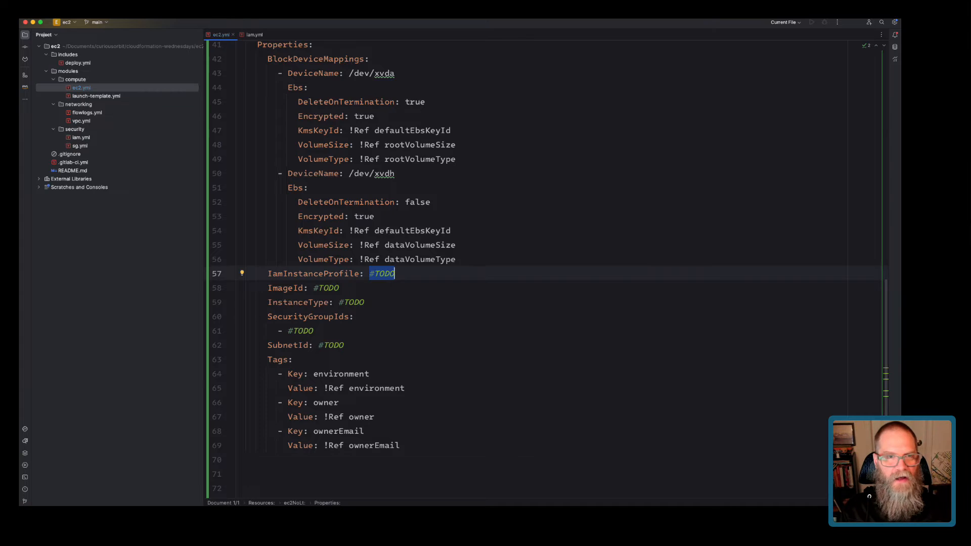
pyautogui.scroll(10, 395, 274)
pyautogui.scroll(-5, 293, 264)
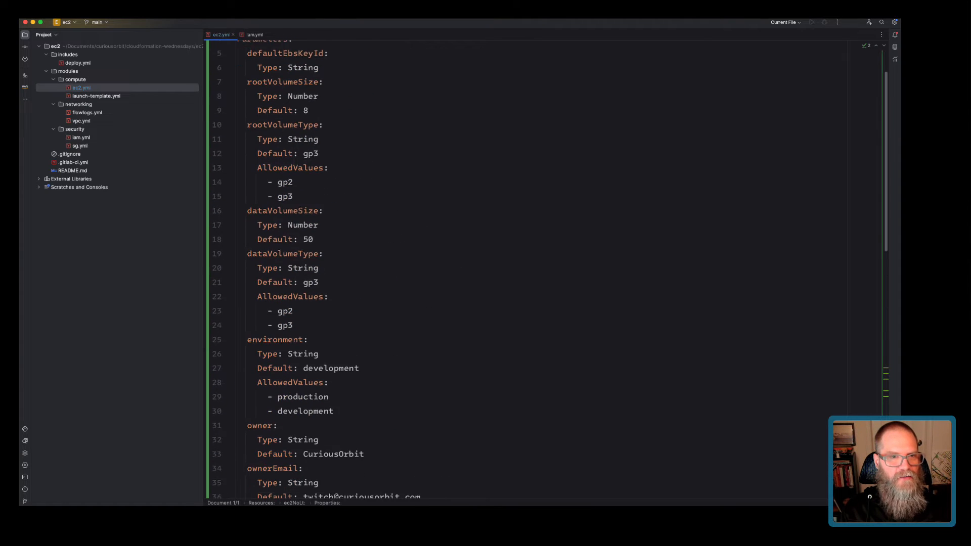
# Add an iamStack parameter of Type String after dataVolumeType's allowed values.
pyautogui.click(293, 263)
pyautogui.press('Return')
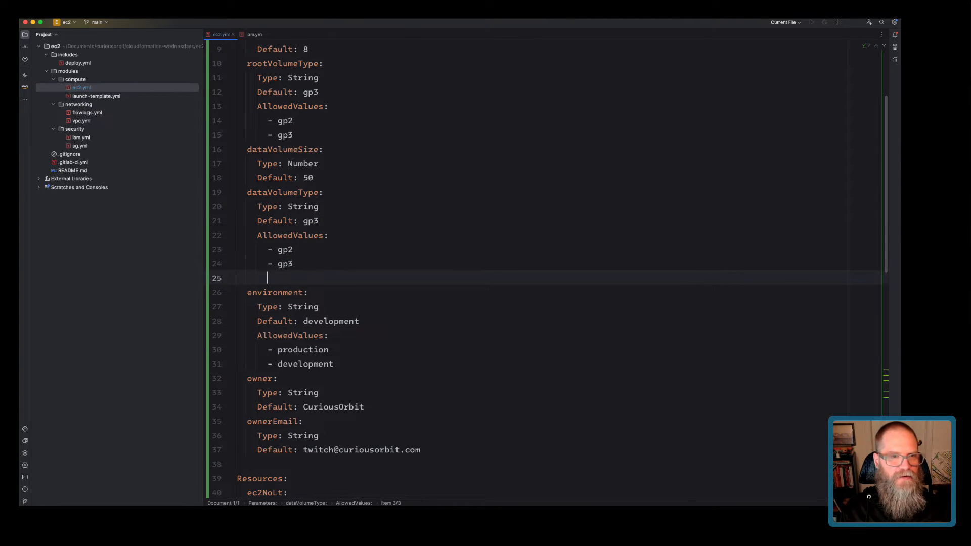
pyautogui.press('BackSpace')
pyautogui.press('BackSpace')
pyautogui.press('BackSpace')
pyautogui.write('iamStack:')
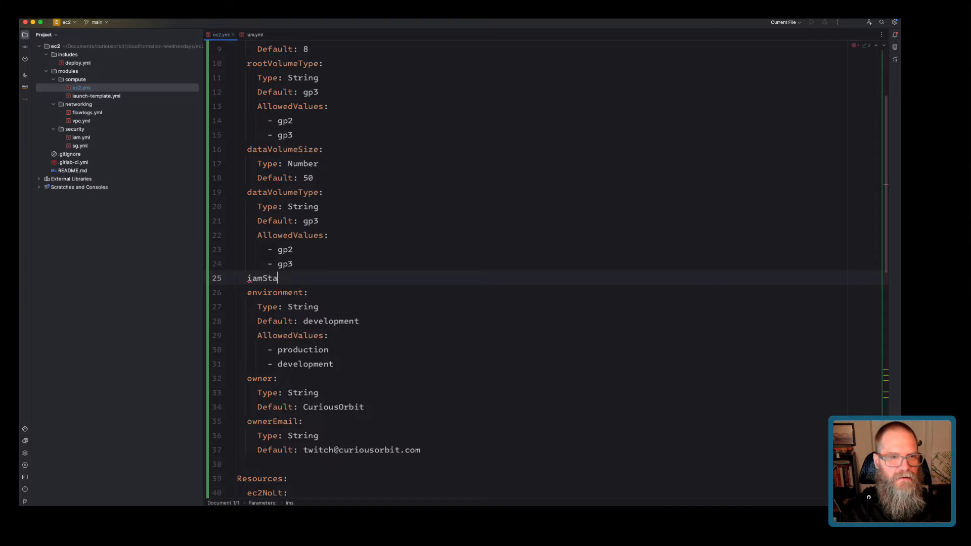
pyautogui.press('Return')
pyautogui.write('Type: String')
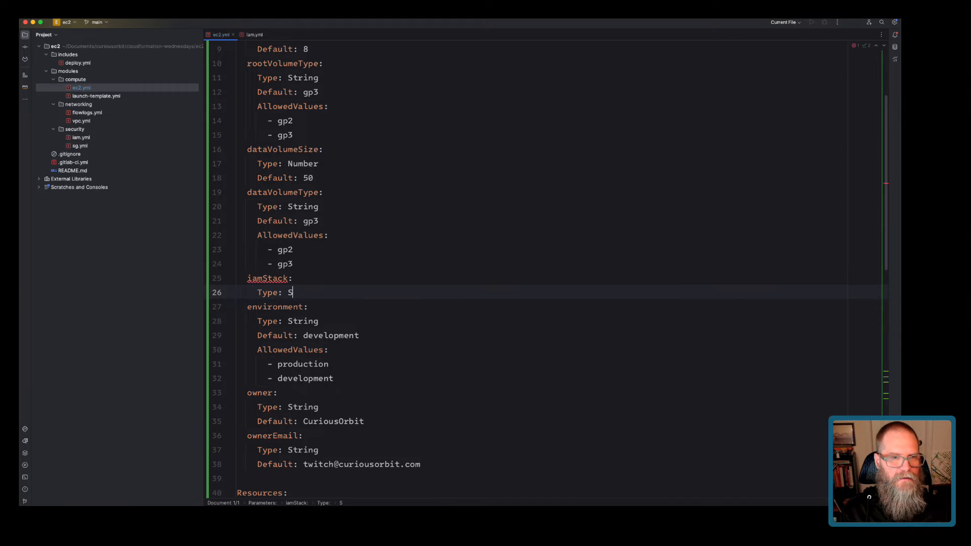
pyautogui.press('BackSpace')
pyautogui.press('BackSpace')
pyautogui.press('BackSpace')
pyautogui.write('ing')
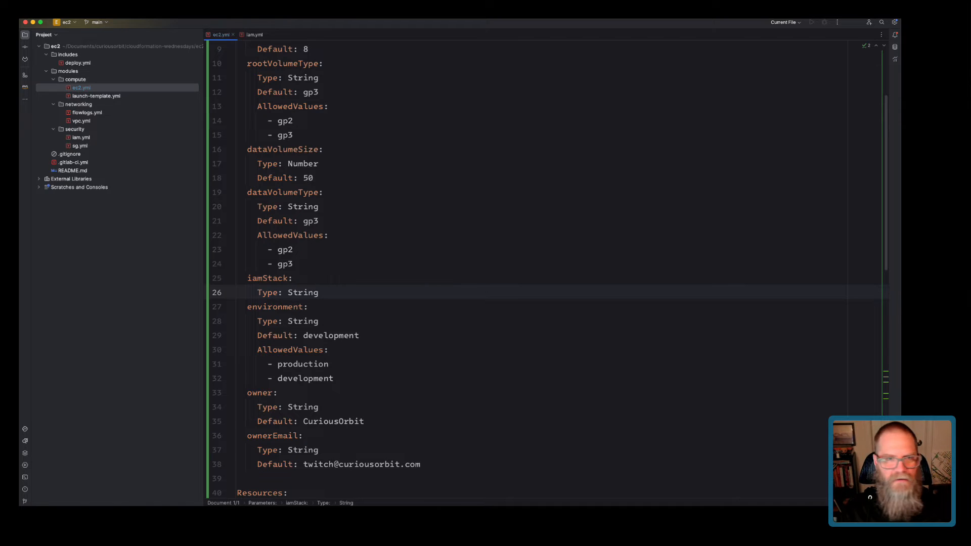
pyautogui.scroll(-10, 505, 268)
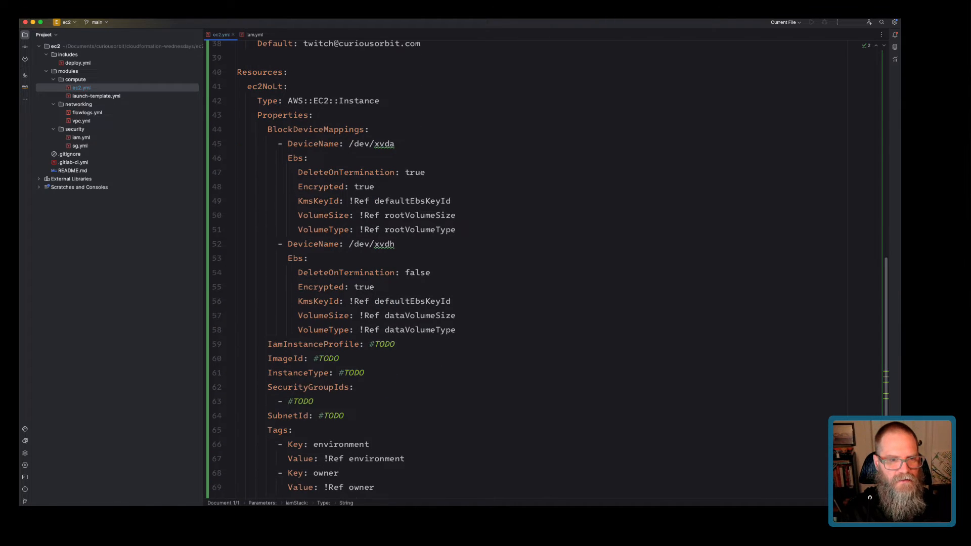
pyautogui.doubleClick(329, 358)
pyautogui.scroll(12, 328, 358)
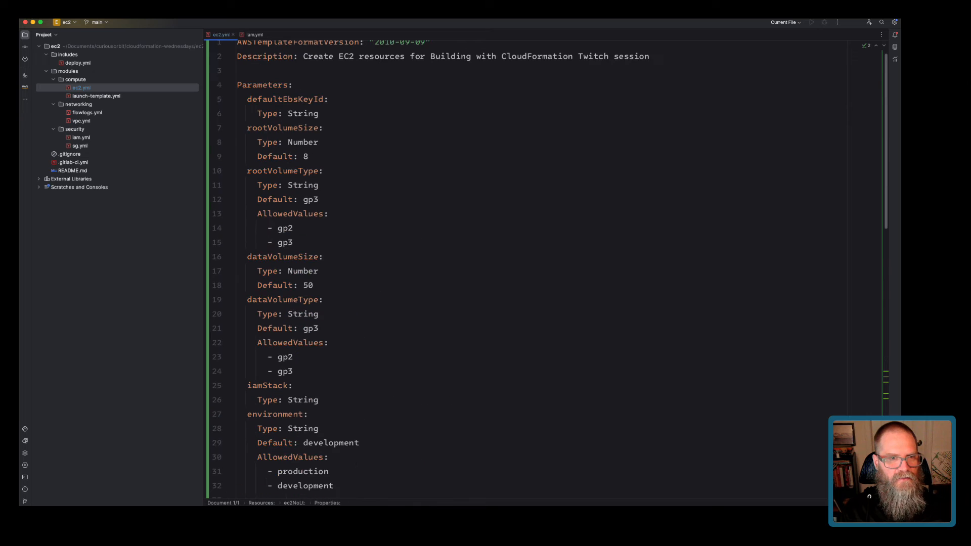
pyautogui.click(296, 371)
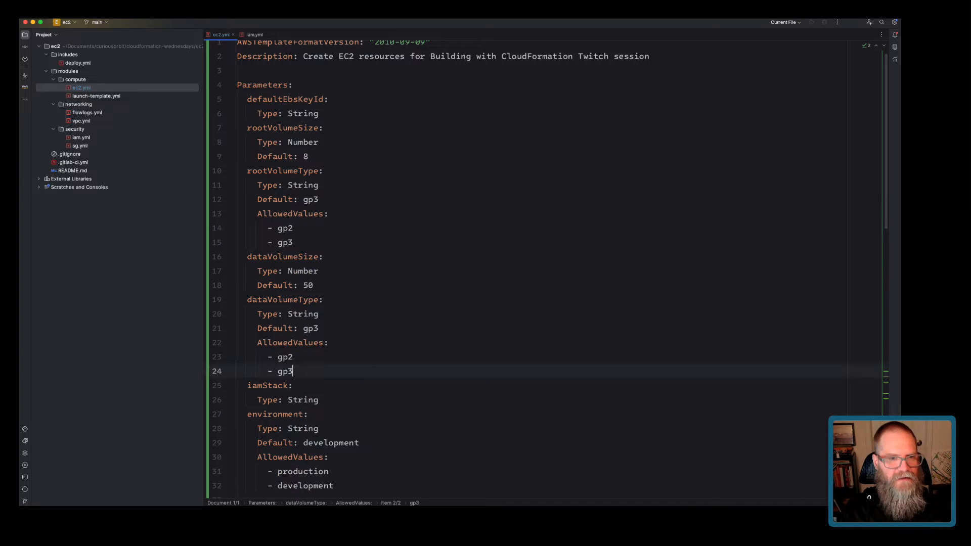
# Add an instanceType parameter with Type String and Default t4g.small.
pyautogui.press('Return')
pyautogui.press('BackSpace')
pyautogui.press('BackSpace')
pyautogui.press('BackSpace')
pyautogui.press('BackSpace')
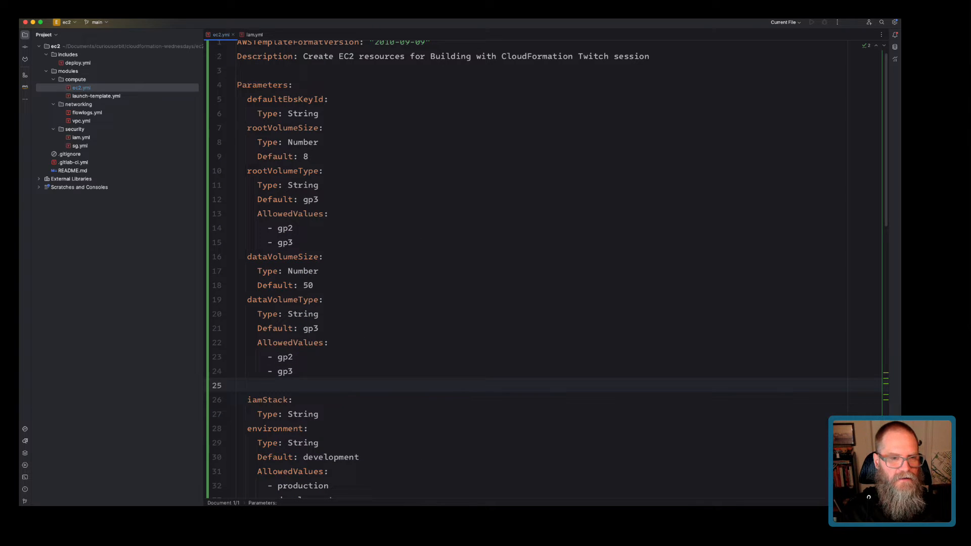
pyautogui.write('instanceType:')
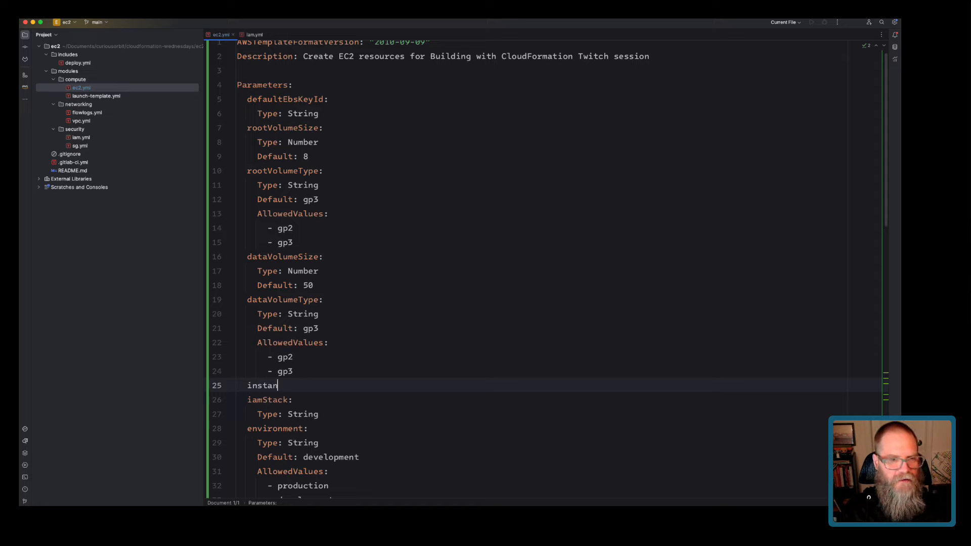
pyautogui.press('Return')
pyautogui.write('t')
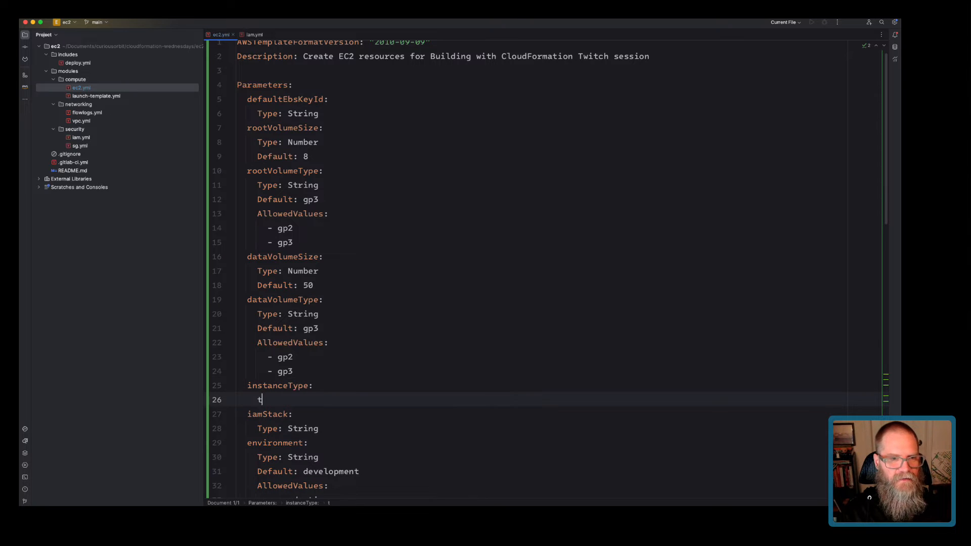
pyautogui.press('BackSpace')
pyautogui.write('Type')
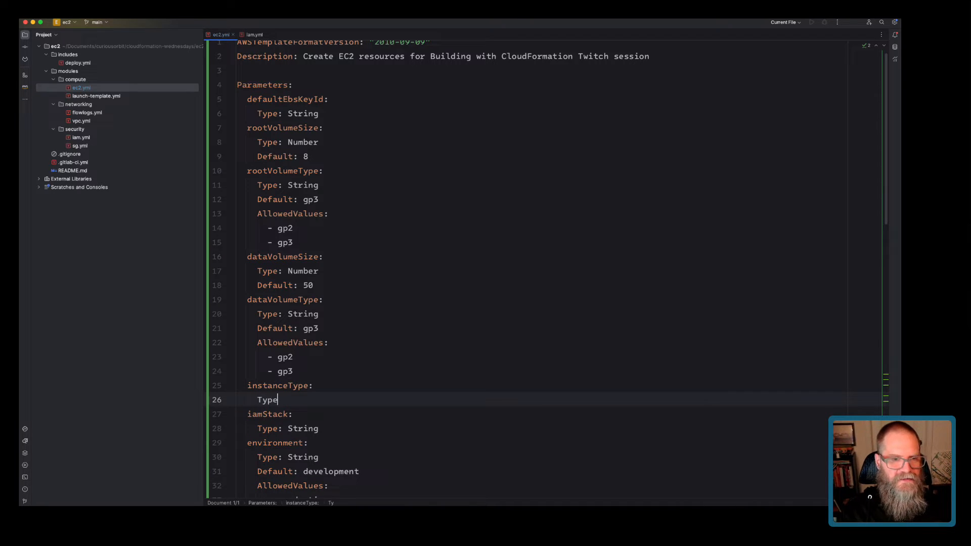
pyautogui.write(': String')
pyautogui.press('Return')
pyautogui.write('D')
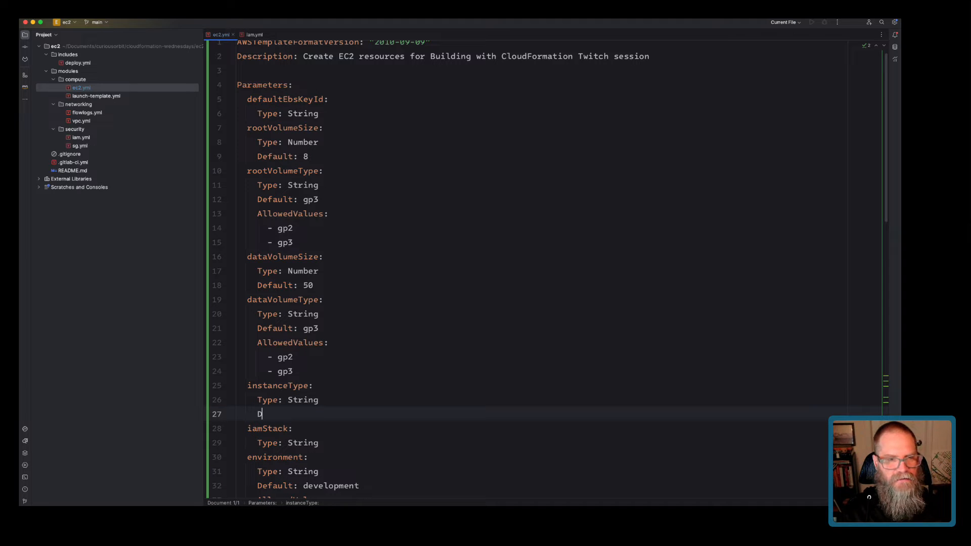
pyautogui.write('efault: t')
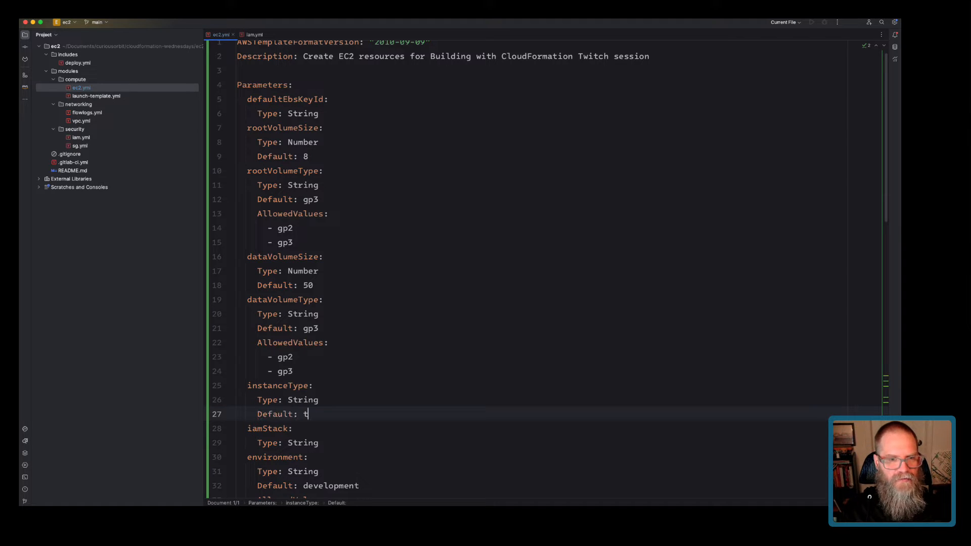
pyautogui.write('4g.small')
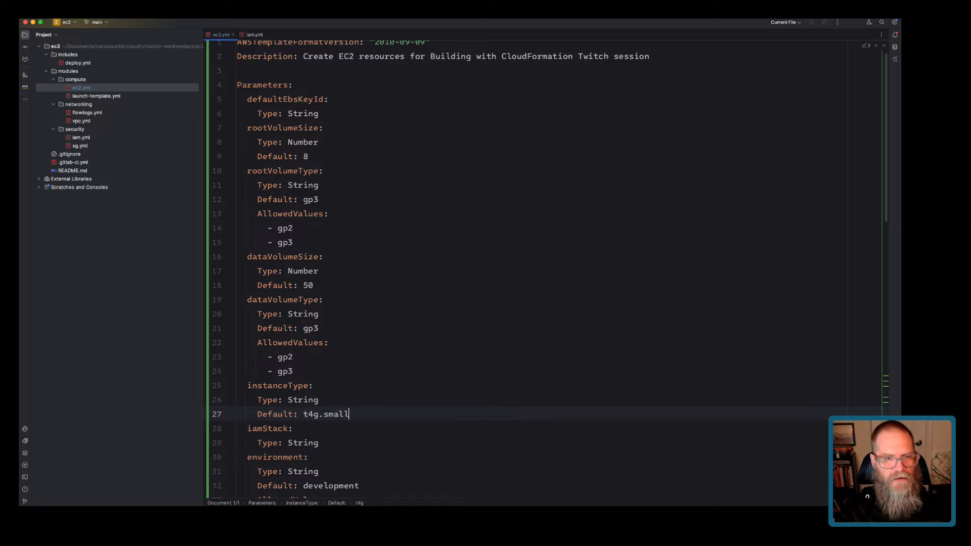
# List instanceType AllowedValues t4g.nano, t4g.small and t4g.medium.
pyautogui.press('Return')
pyautogui.write('AllowedValues:')
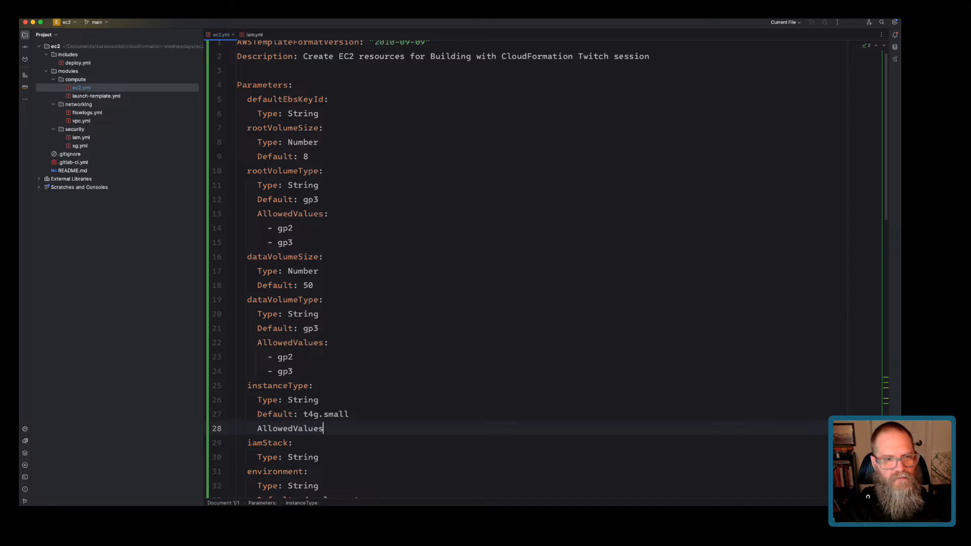
pyautogui.press('Return')
pyautogui.write('- t4g.nano')
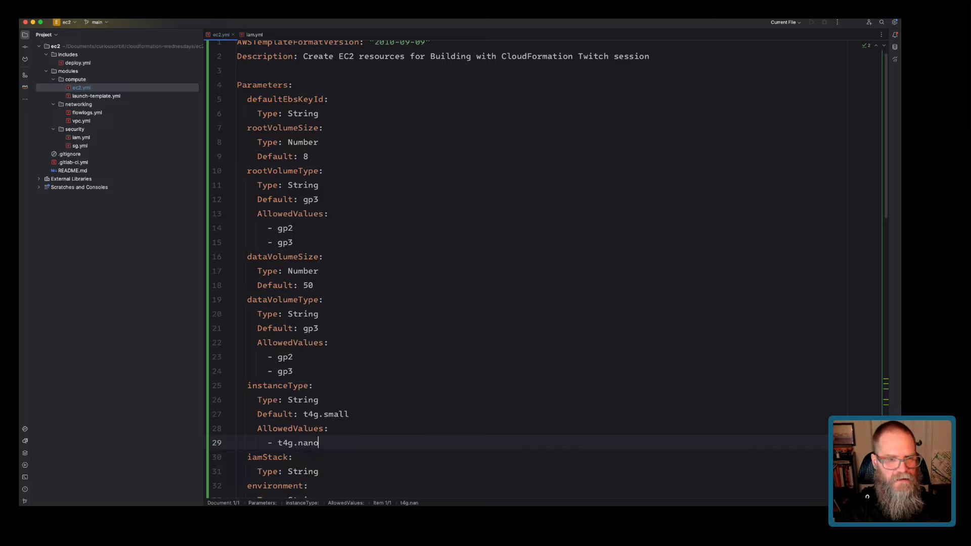
pyautogui.press('Return')
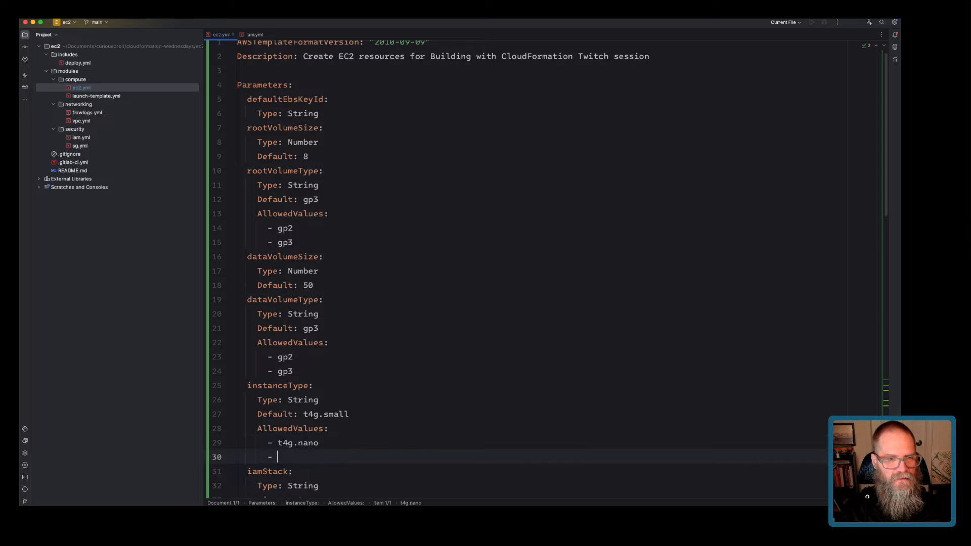
pyautogui.write('t4g.small')
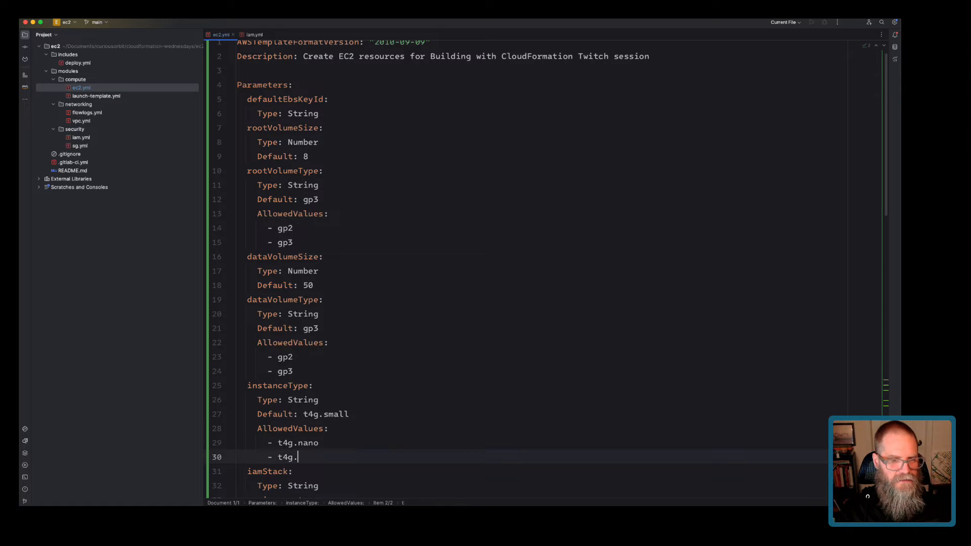
pyautogui.press('Return')
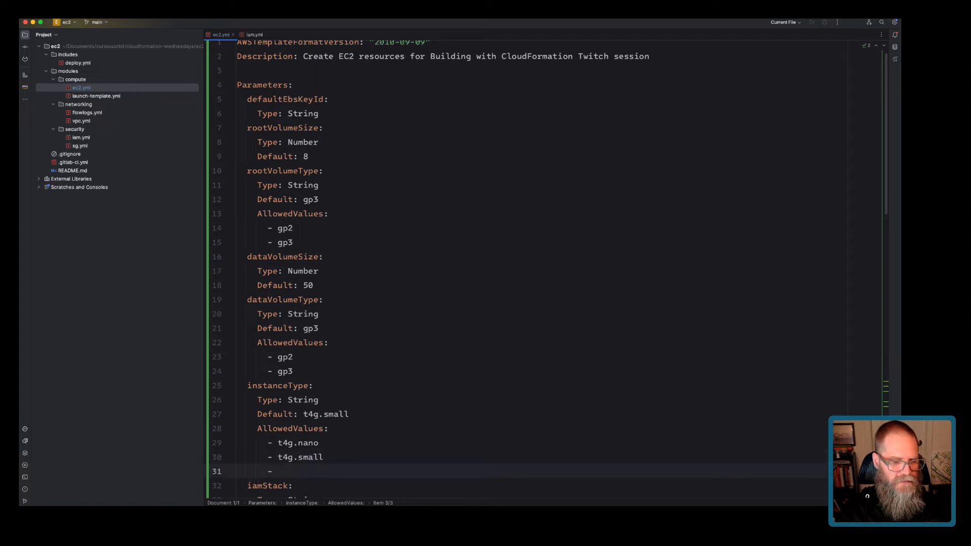
pyautogui.write('t4g.medium')
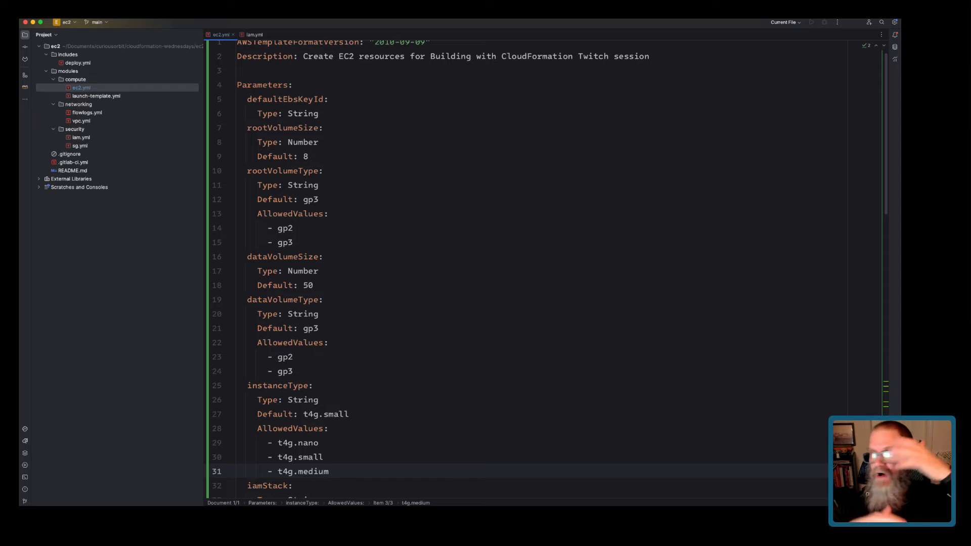
pyautogui.doubleClick(280, 386)
pyautogui.press('super+c')
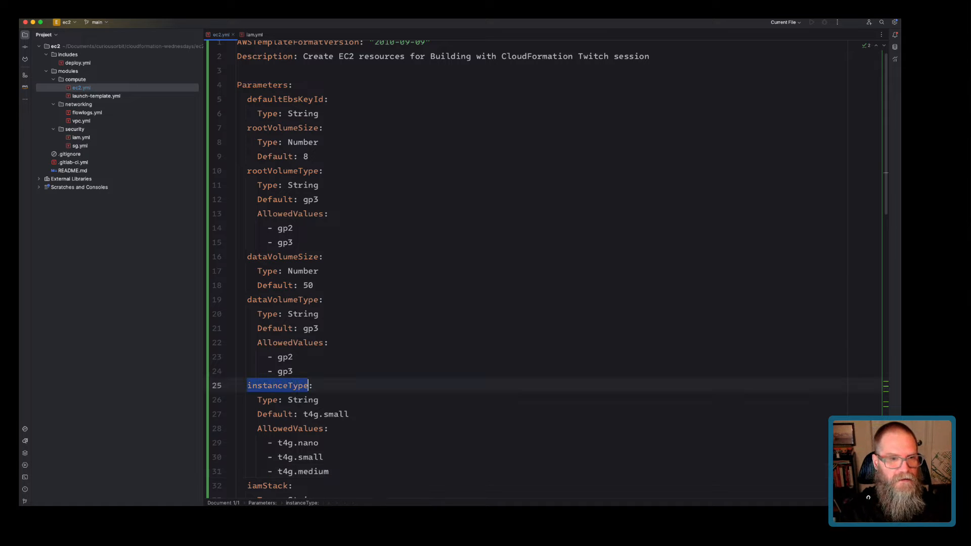
# Replace ec2NoLt's InstanceType #TODO with !Ref instanceType, pasting the copied parameter name.
pyautogui.scroll(-12, 280, 385)
pyautogui.scroll(-1, 455, 268)
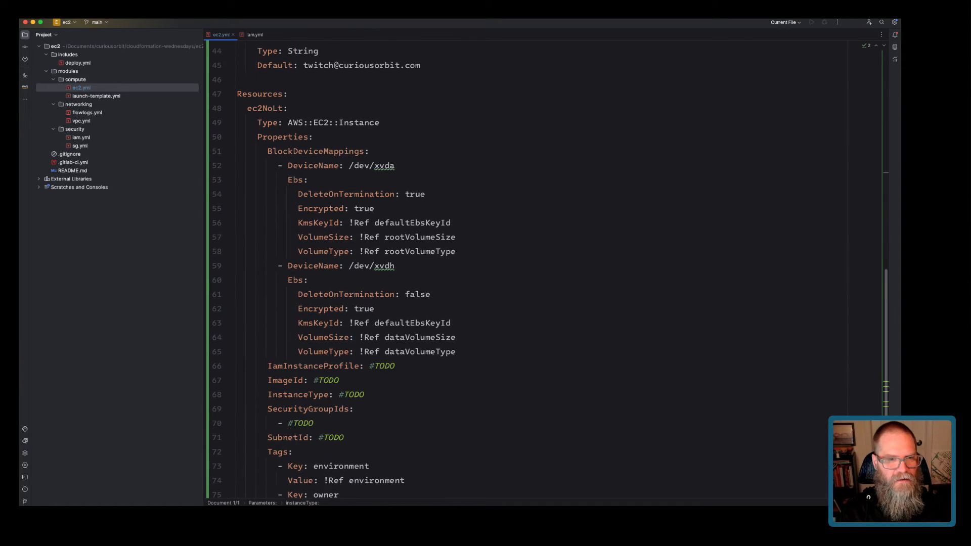
pyautogui.click(338, 395)
pyautogui.press('super+shift+Right')
pyautogui.write('!Eef')
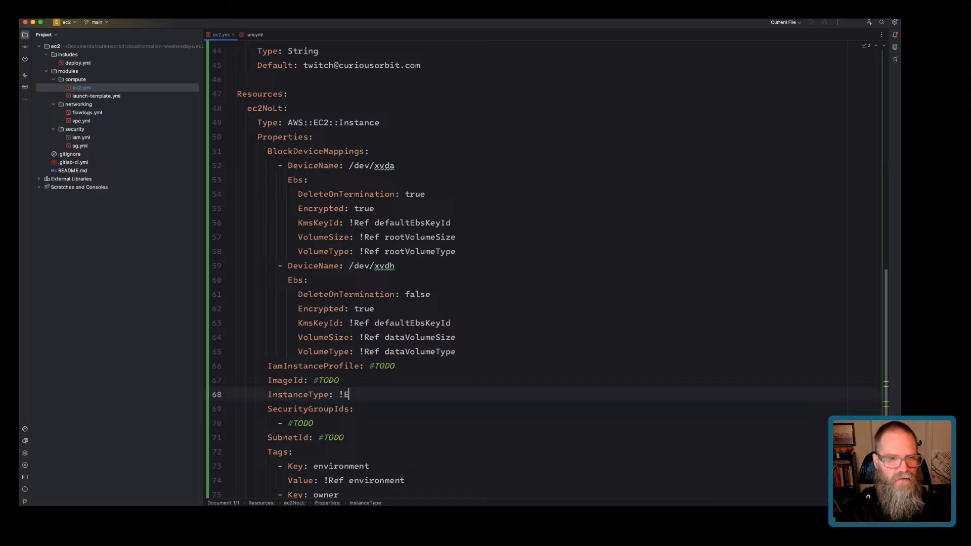
pyautogui.press('BackSpace')
pyautogui.press('BackSpace')
pyautogui.press('BackSpace')
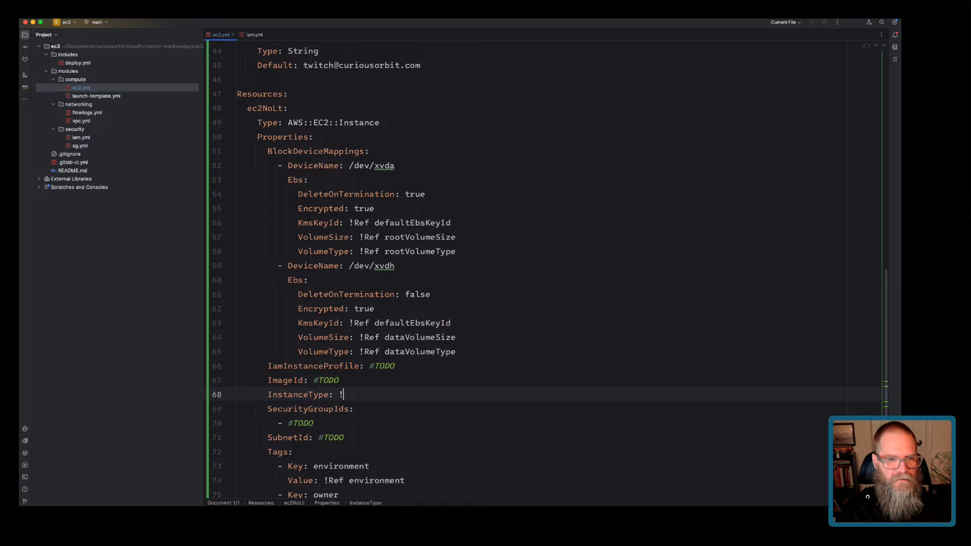
pyautogui.write('Ref')
pyautogui.press('super+v')
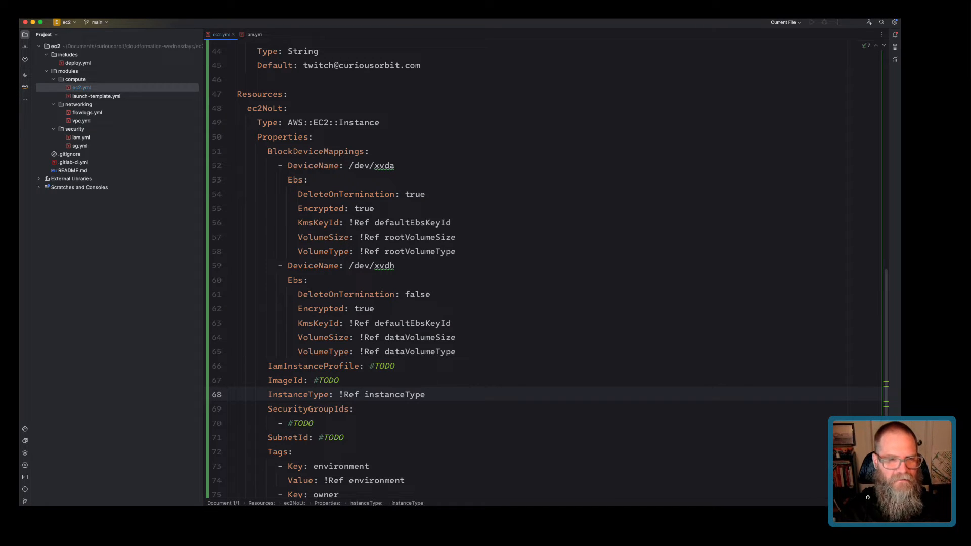
pyautogui.click(288, 424)
pyautogui.press('super+shift+Right')
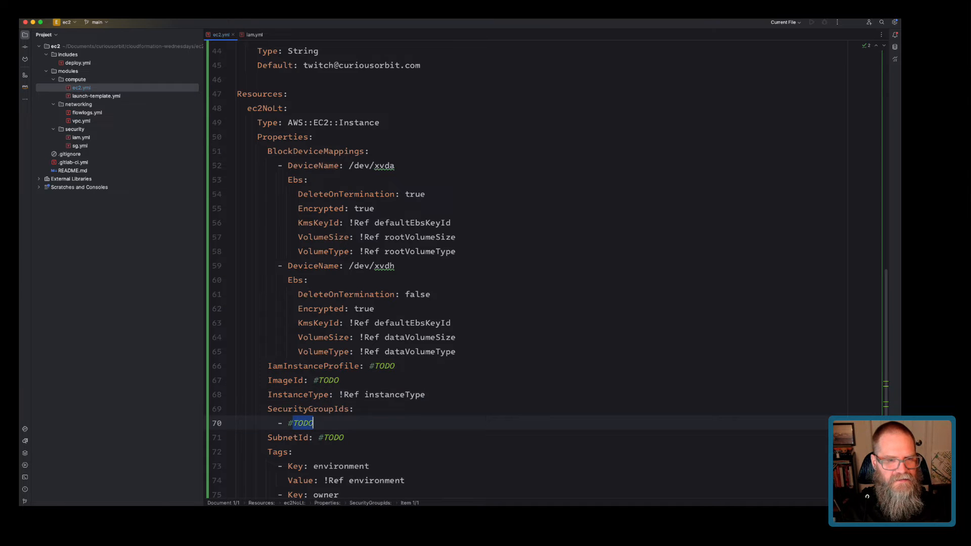
pyautogui.scroll(10, 290, 423)
pyautogui.scroll(1, 333, 334)
pyautogui.click(334, 334)
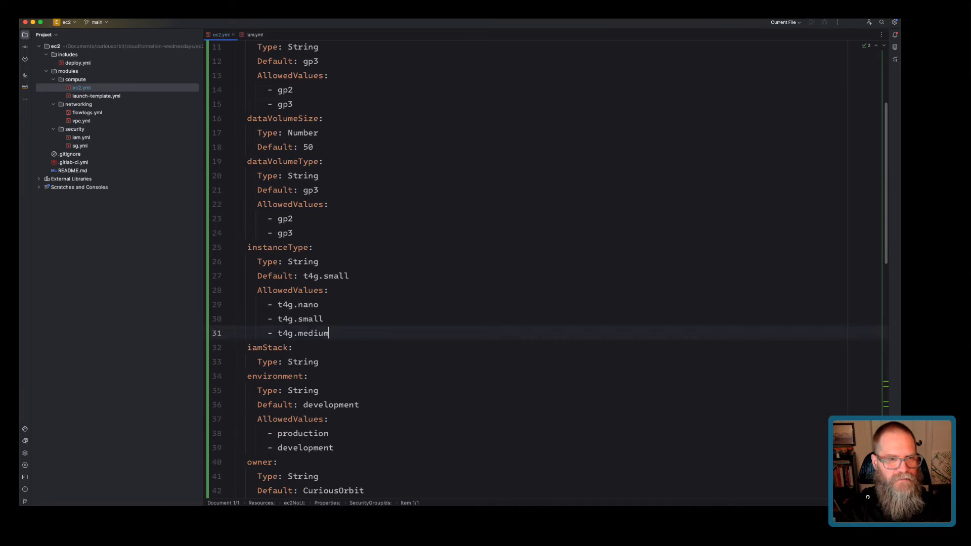
# Add a '# Stack References' comment after the t4g.medium parameter line.
pyautogui.press('Return')
pyautogui.press('BackSpace')
pyautogui.press('BackSpace')
pyautogui.press('BackSpace')
pyautogui.write('# STac')
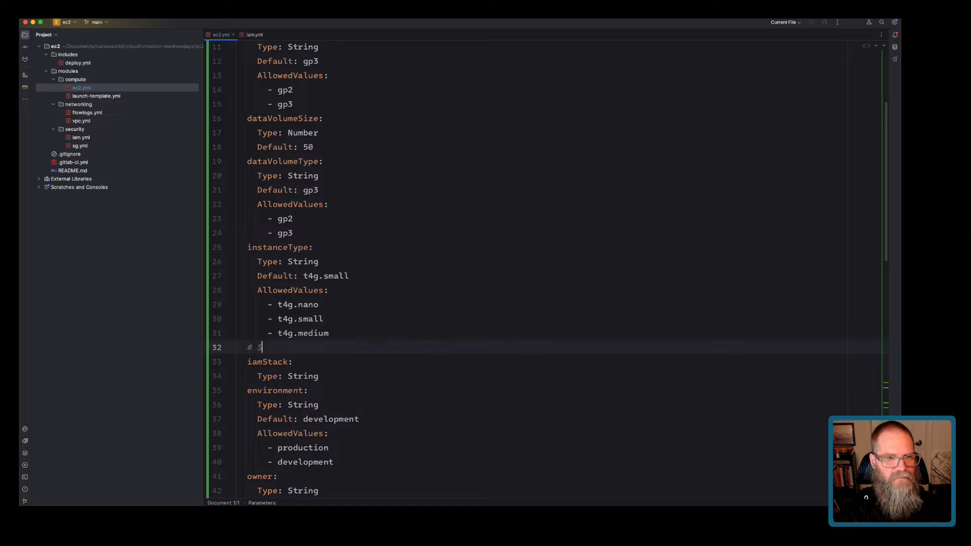
pyautogui.press('BackSpace')
pyautogui.press('BackSpace')
pyautogui.press('BackSpace')
pyautogui.write('tac')
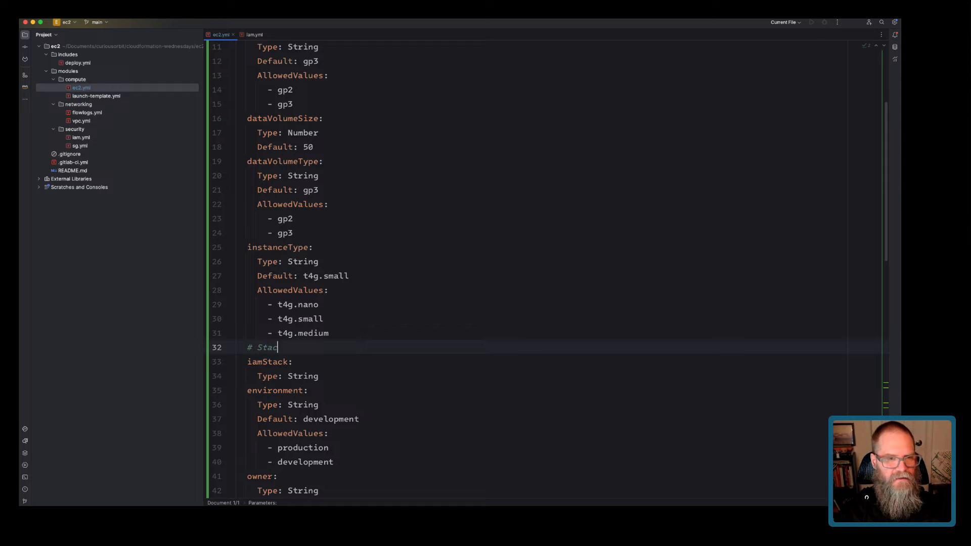
pyautogui.write('k References')
# Declare a vpcStack parameter of Type String below iamStack.
pyautogui.press('Down')
pyautogui.press('Down')
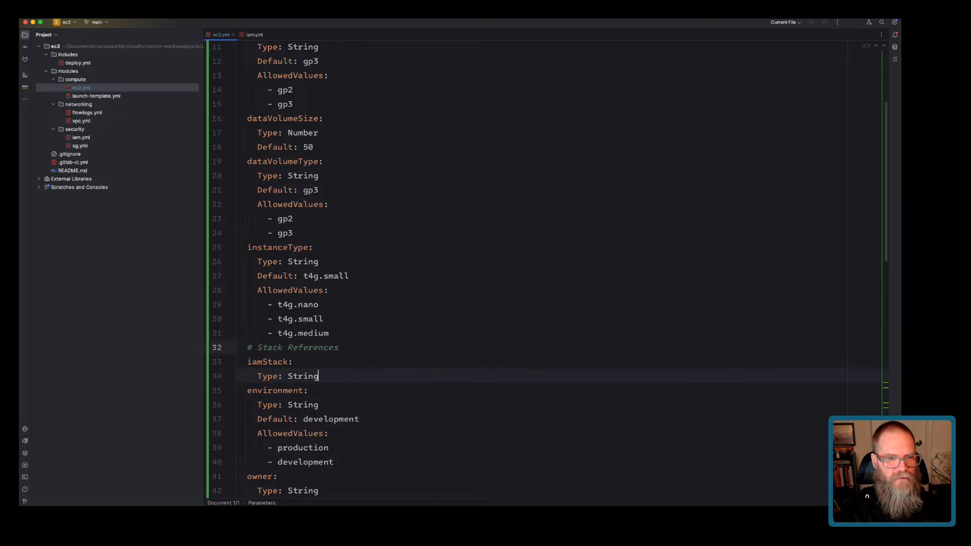
pyautogui.press('Return')
pyautogui.press('BackSpace')
pyautogui.write('sd')
pyautogui.press('BackSpace')
pyautogui.press('BackSpace')
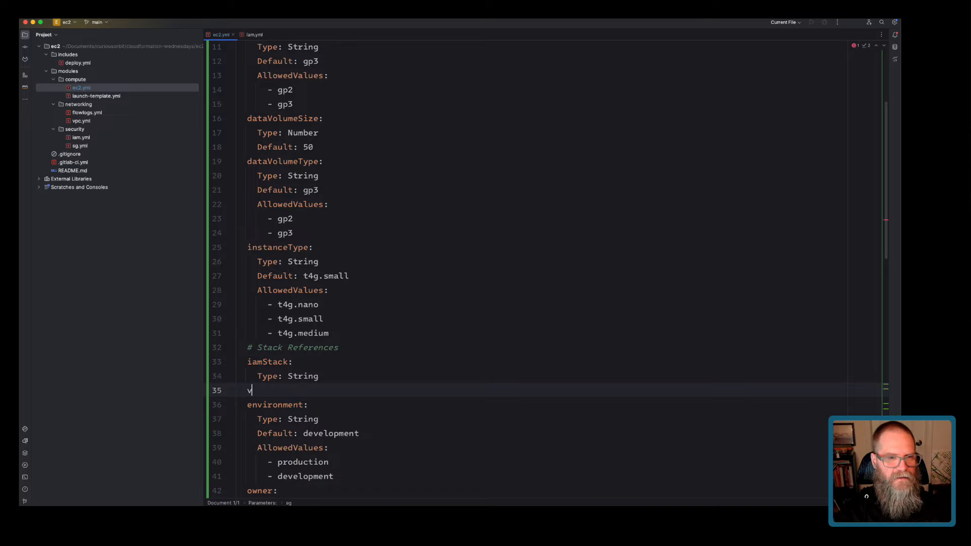
pyautogui.write('vpcStack')
pyautogui.press('Return')
pyautogui.press('BackSpace')
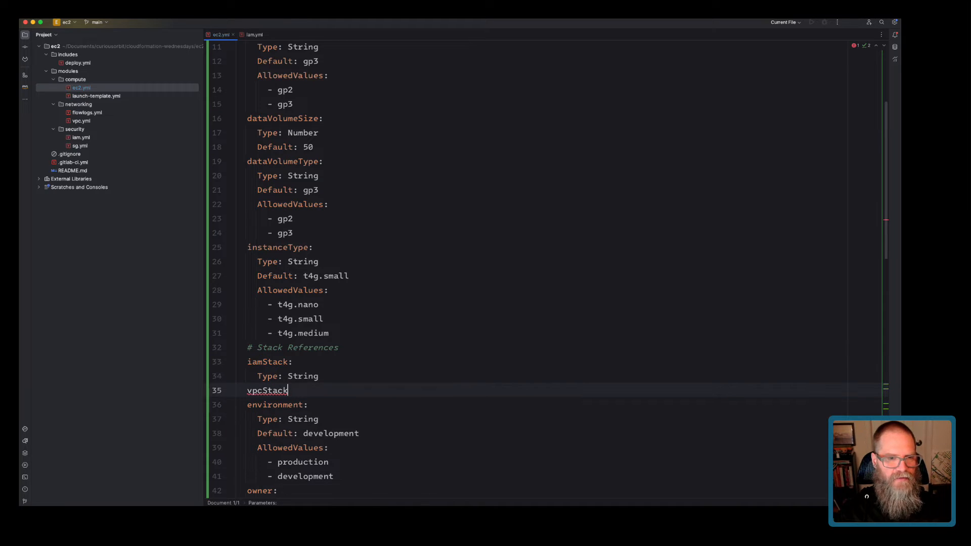
pyautogui.write(':')
pyautogui.press('Return')
pyautogui.write('Type:S')
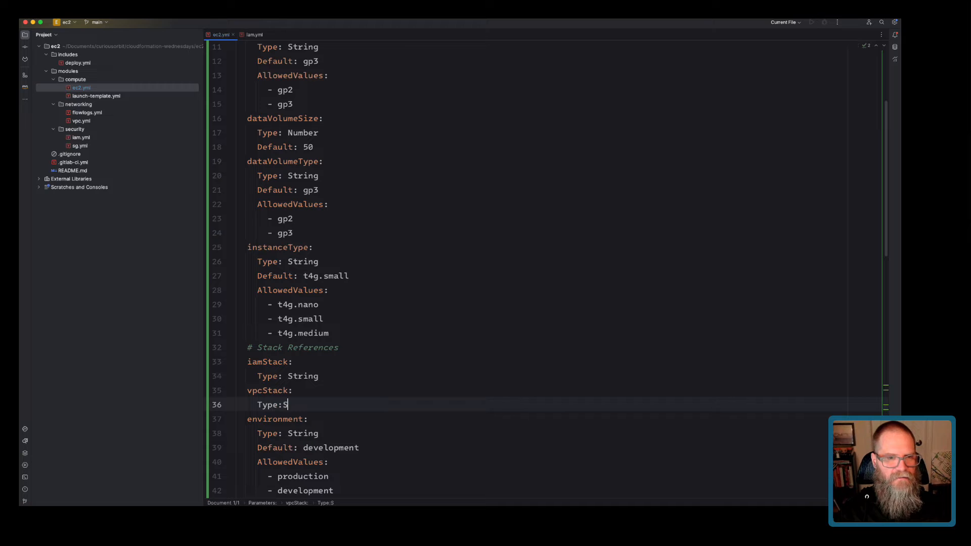
pyautogui.press('BackSpace')
pyautogui.write('String')
# Declare an sgStack parameter with Type: String below vpcStack.
pyautogui.press('Return')
pyautogui.press('BackSpace')
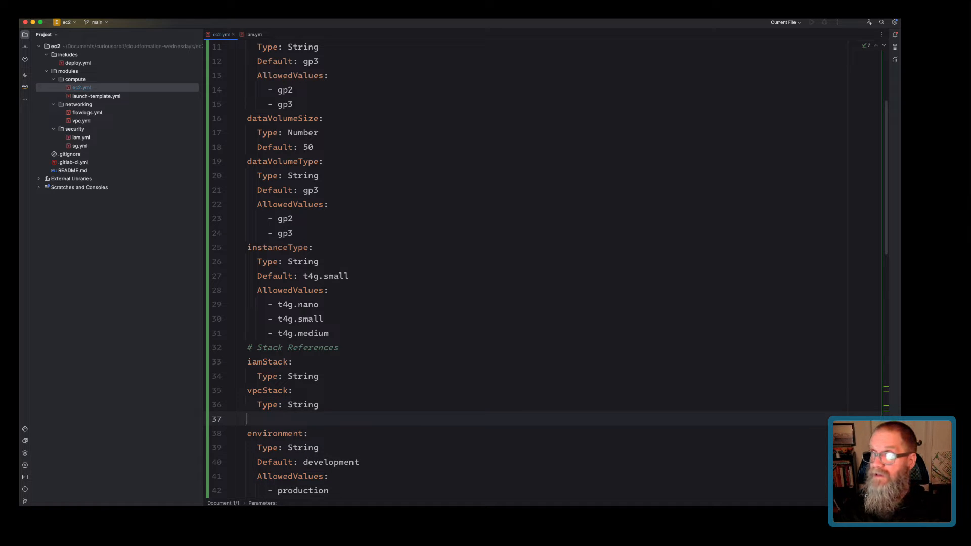
pyautogui.write('sgStack:')
pyautogui.press('Return')
pyautogui.write('Type')
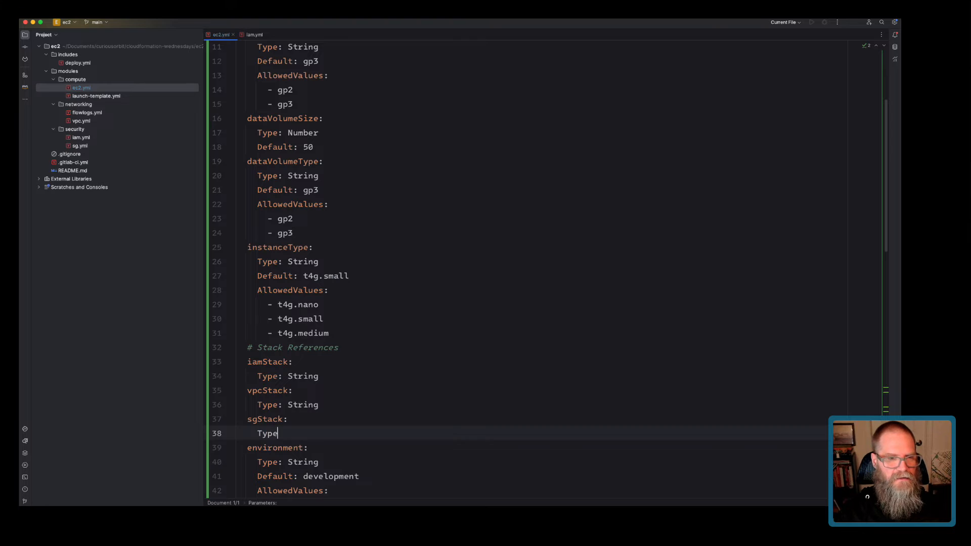
pyautogui.write(': strin')
pyautogui.press('BackSpace')
pyautogui.press('BackSpace')
pyautogui.press('BackSpace')
pyautogui.press('BackSpace')
pyautogui.press('BackSpace')
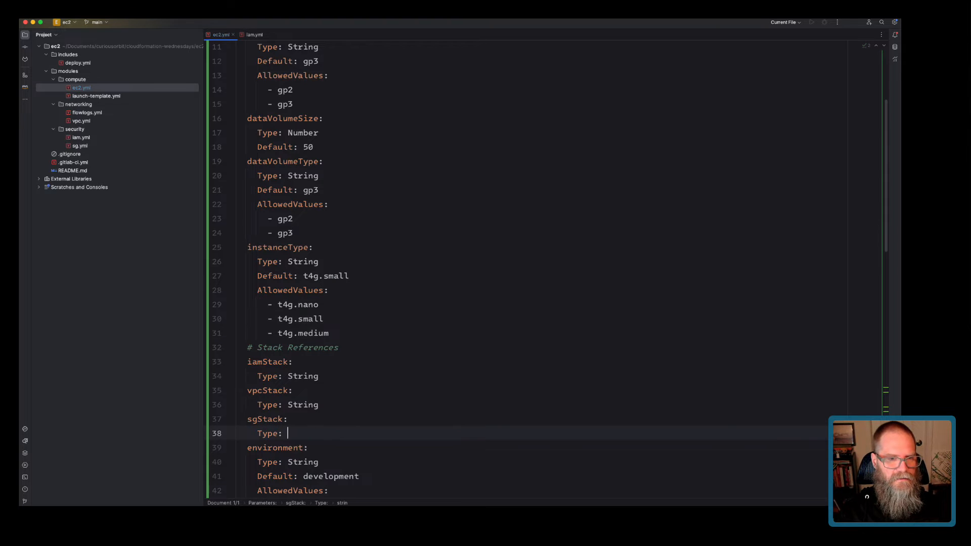
pyautogui.write('String')
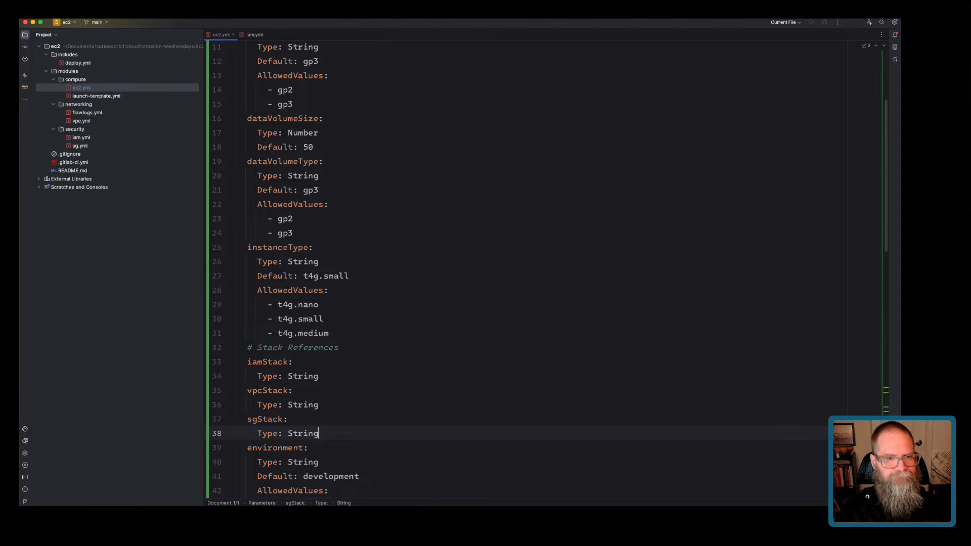
pyautogui.scroll(-15, 526, 268)
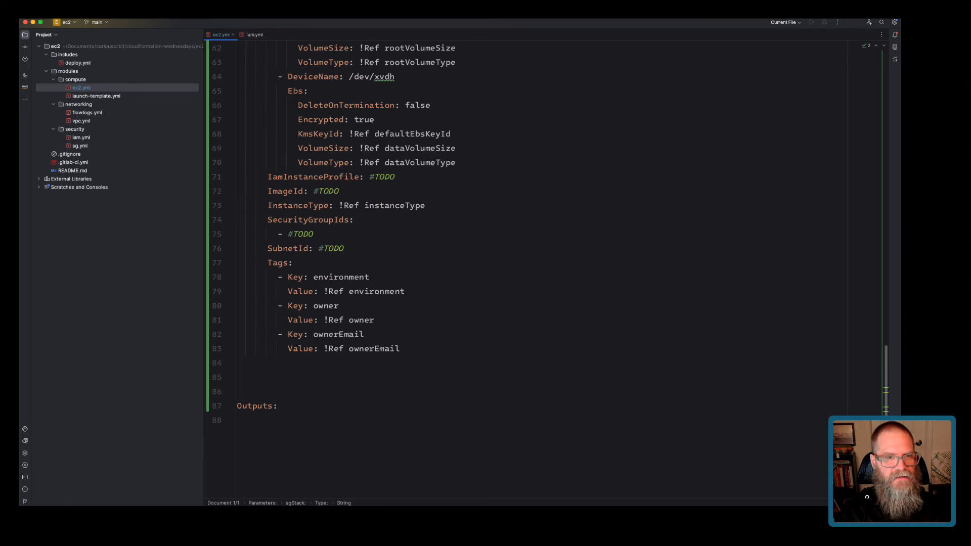
# Paste flowlogs.yml's Fn::ImportValue mapping over IamInstanceProfile's #TODO in ec2.yml.
pyautogui.click(333, 249)
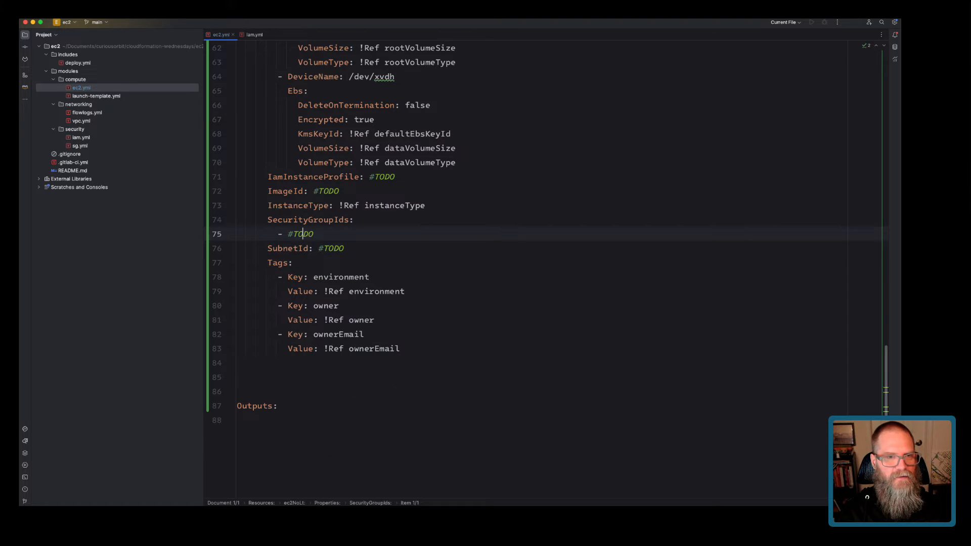
pyautogui.click(379, 177)
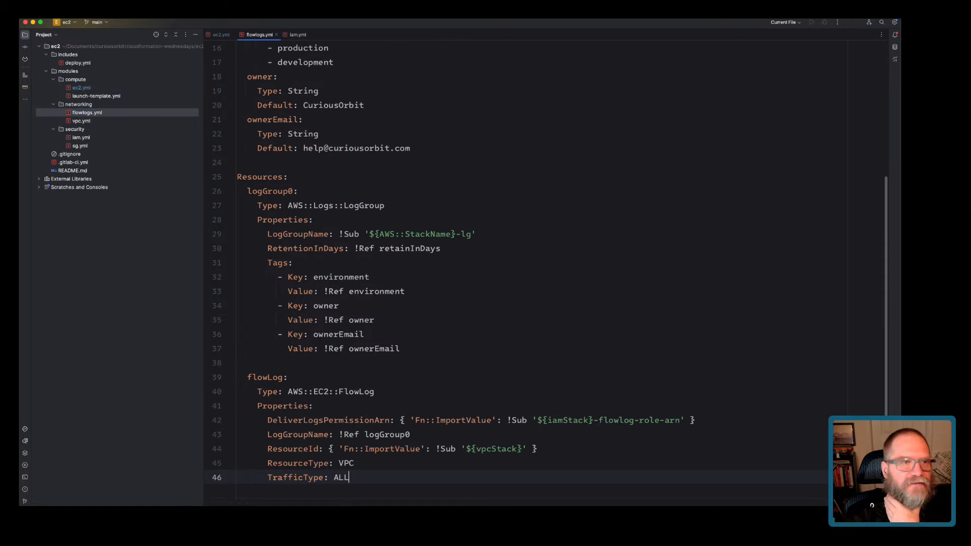
pyautogui.scroll(-3, 548, 264)
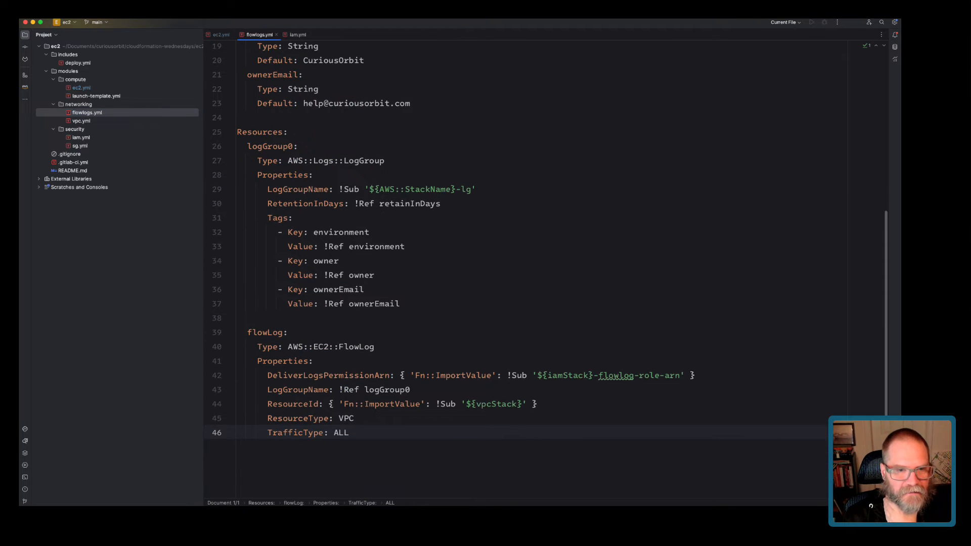
pyautogui.moveTo(399, 375); pyautogui.dragTo(693, 375)
pyautogui.press('super+c')
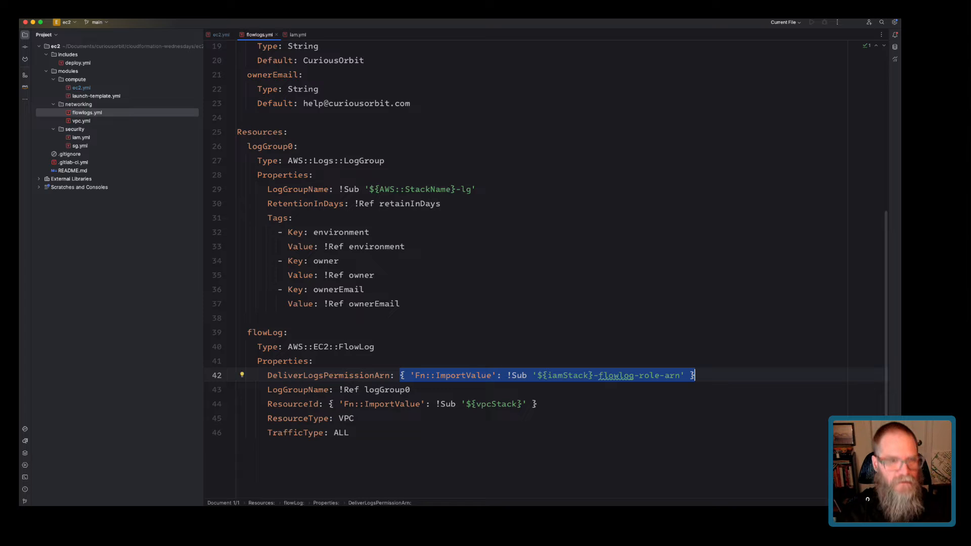
pyautogui.press('super+shift+bracketleft')
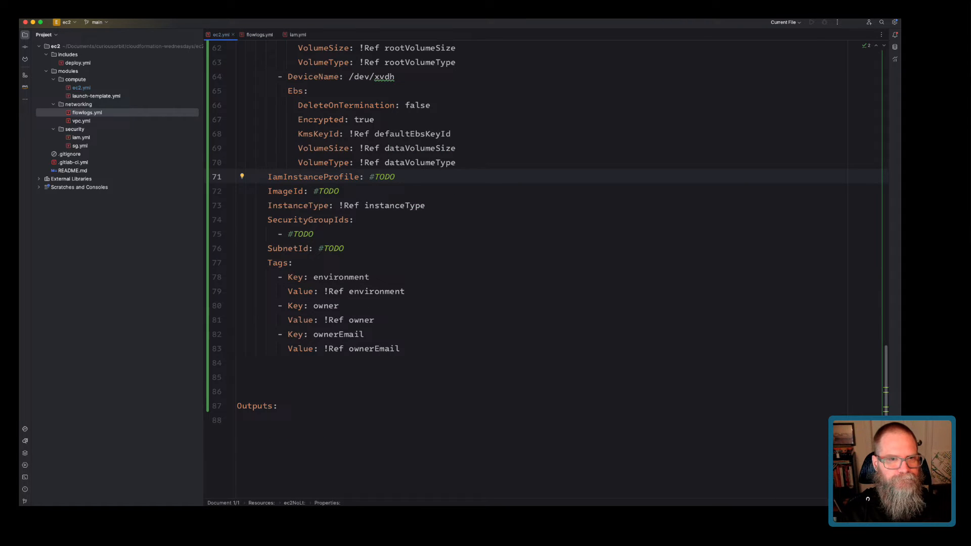
pyautogui.hotkey('shift', 'End')
pyautogui.press('super+v')
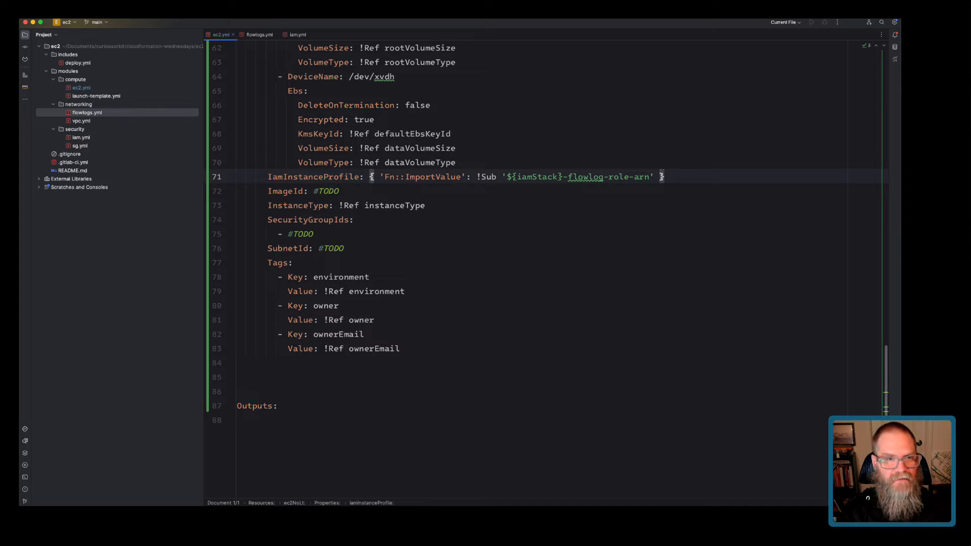
# Find the instance profile export in iam.yml and select its -profile-name suffix.
pyautogui.click(287, 234)
pyautogui.hotkey('shift', 'End')
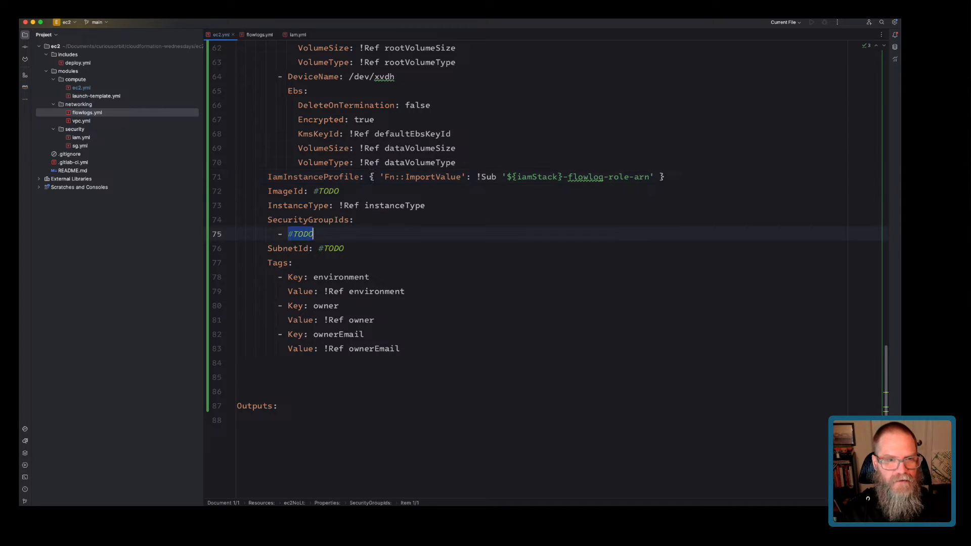
pyautogui.moveTo(370, 177); pyautogui.dragTo(665, 177)
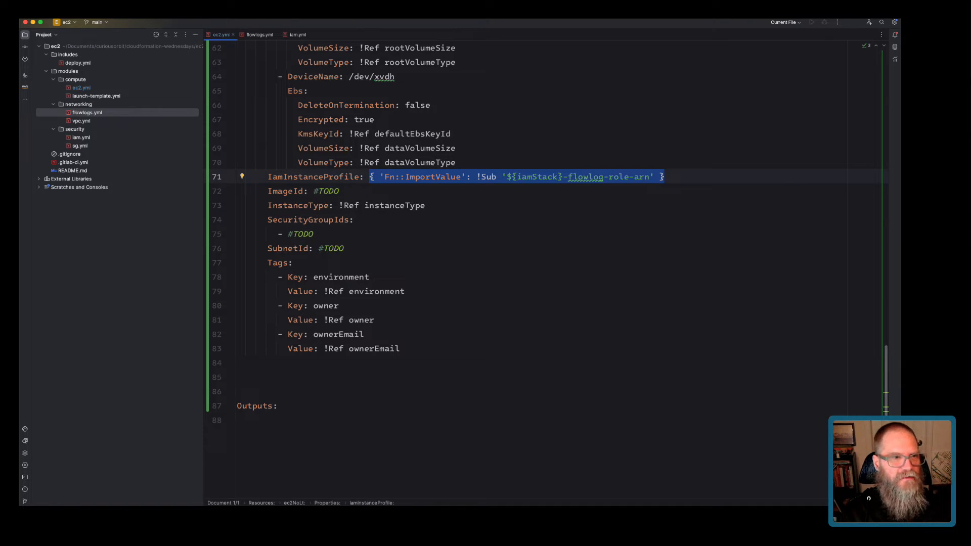
pyautogui.doubleClick(81, 137)
pyautogui.scroll(-8, 546, 267)
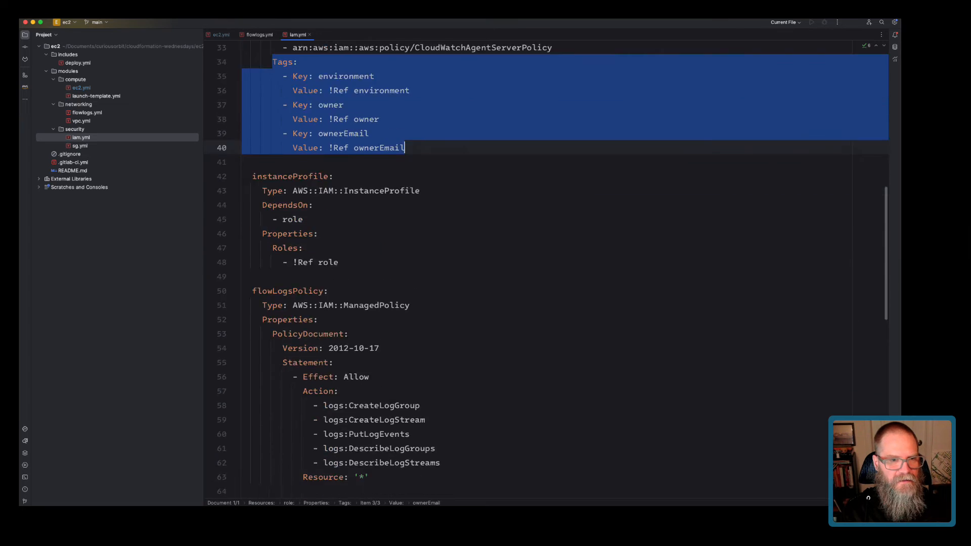
pyautogui.scroll(-3, 546, 268)
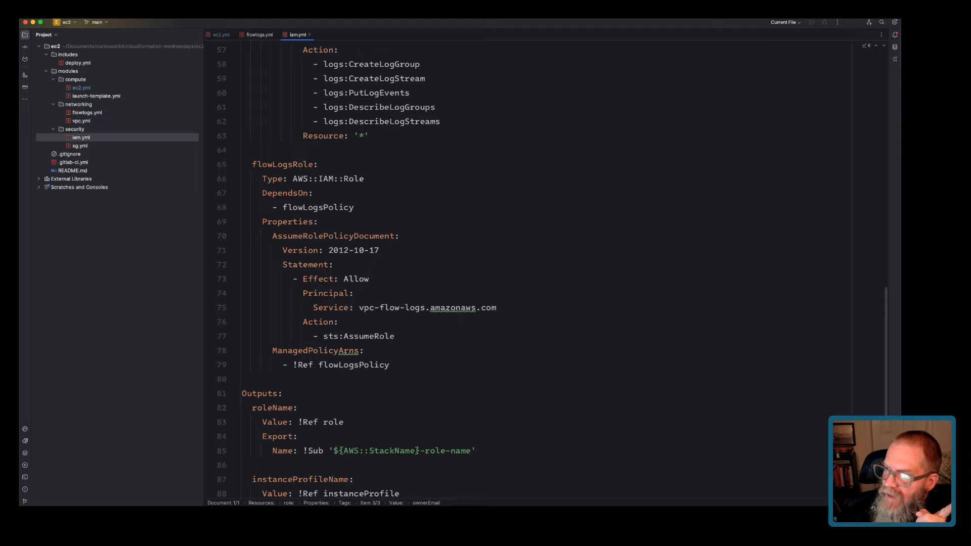
pyautogui.press('super+Tab')
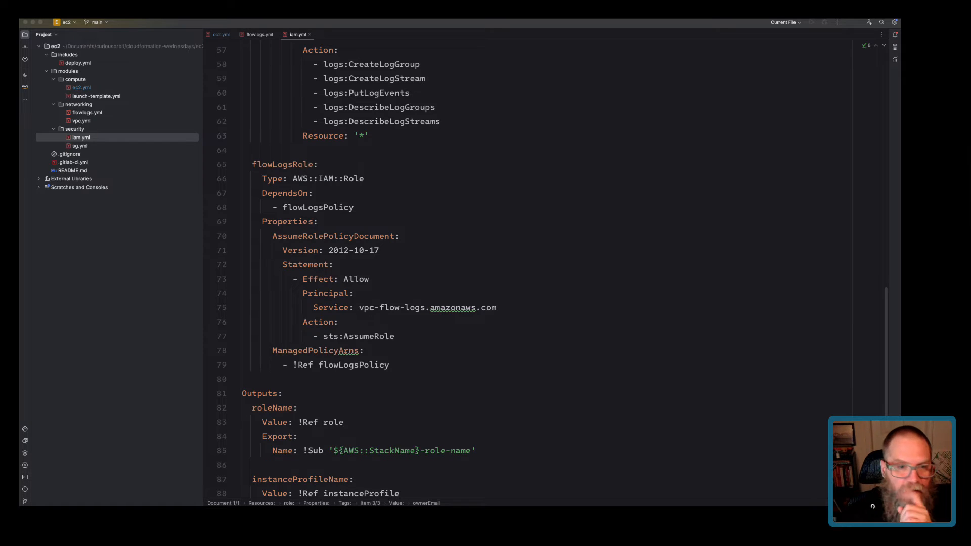
pyautogui.scroll(-6, 526, 273)
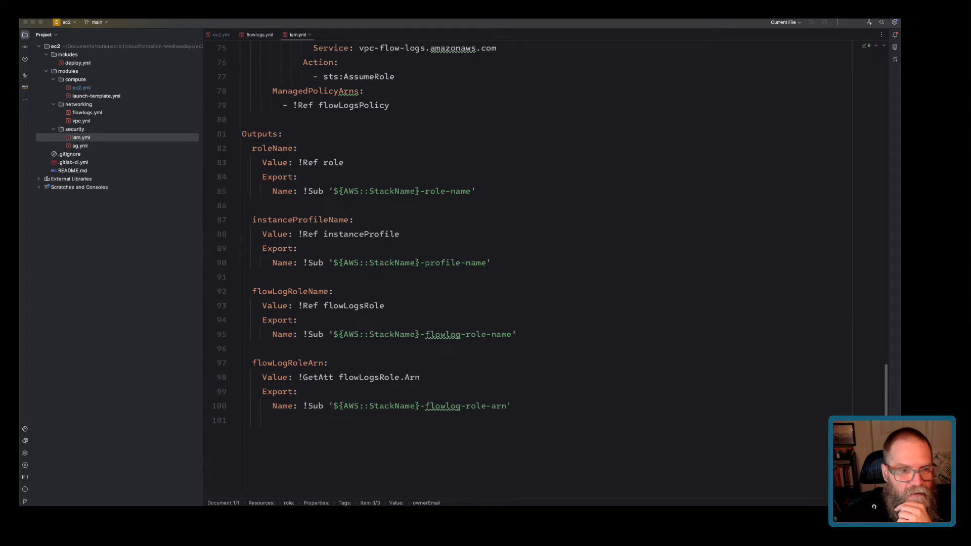
pyautogui.click(420, 263)
pyautogui.press('shift+super+Right')
pyautogui.hotkey('shift', 'Left')
pyautogui.press('super+c')
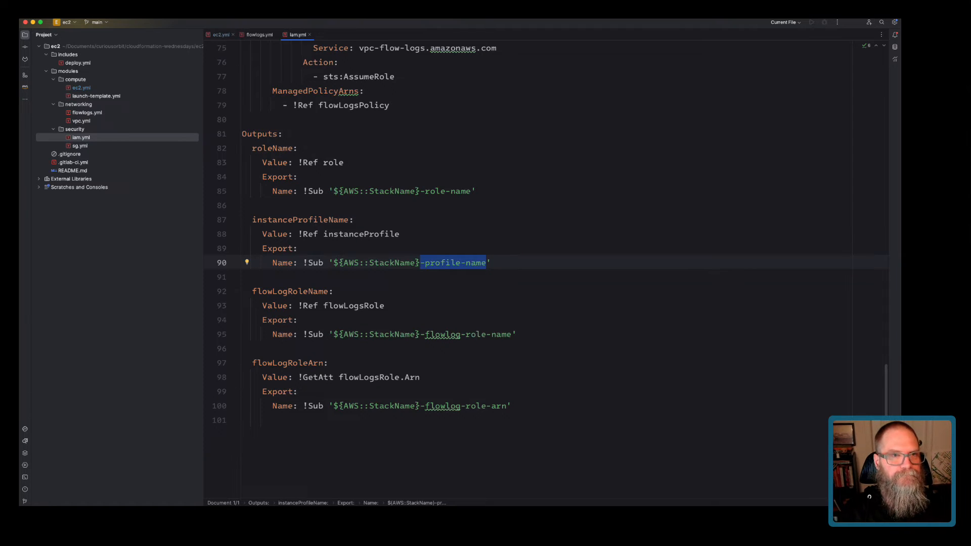
# Replace the flowlog-role suffix with -profile-name in the IamInstanceProfile import.
pyautogui.hotkey('ctrl', 'Tab')
pyautogui.click(339, 192)
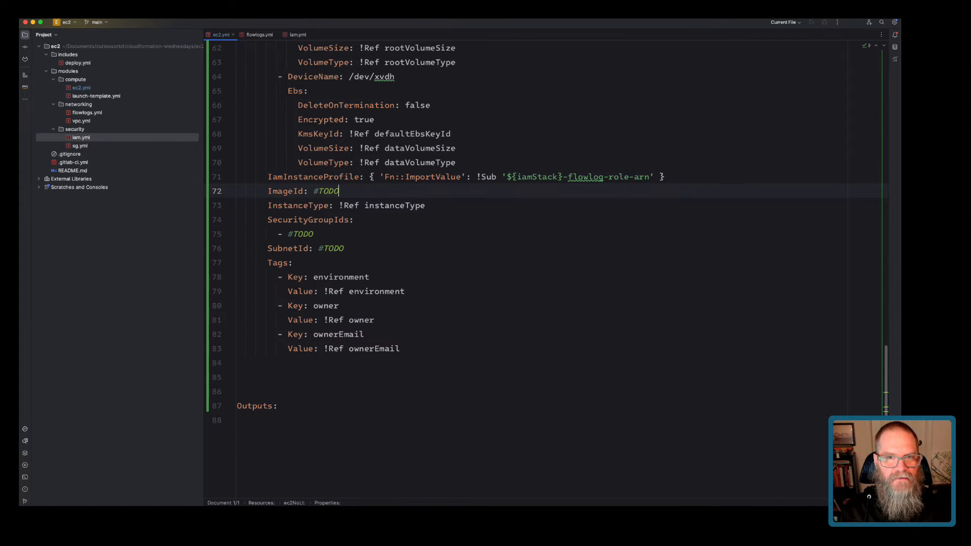
pyautogui.moveTo(562, 177); pyautogui.dragTo(651, 177)
pyautogui.press('super+v')
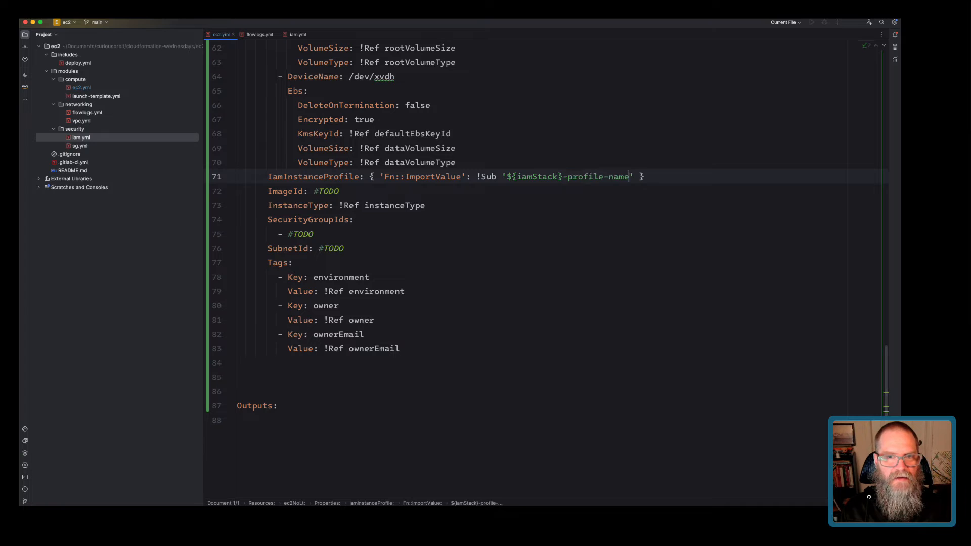
pyautogui.moveTo(370, 177); pyautogui.dragTo(645, 177)
pyautogui.press('super+c')
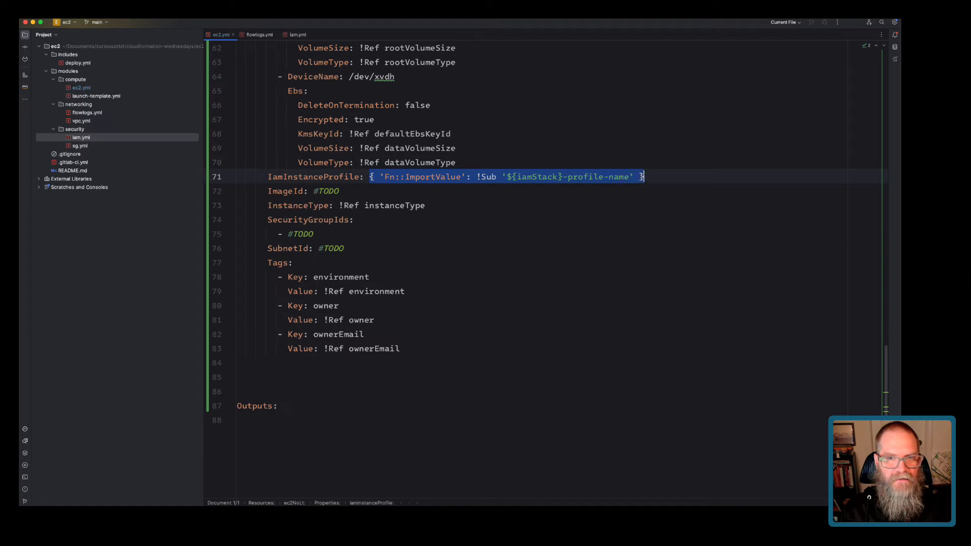
pyautogui.moveTo(288, 234); pyautogui.dragTo(313, 234)
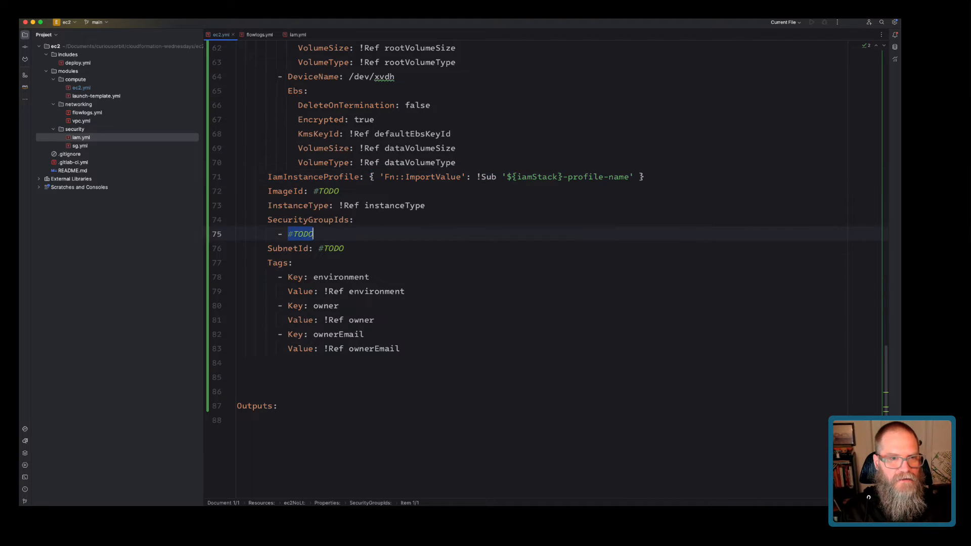
# Make SecurityGroupIds import '${sgStack}-ec2-id', taking the suffix from sg.yml's Outputs.
pyautogui.press('super+v')
pyautogui.doubleClick(454, 234)
pyautogui.write('sgStack')
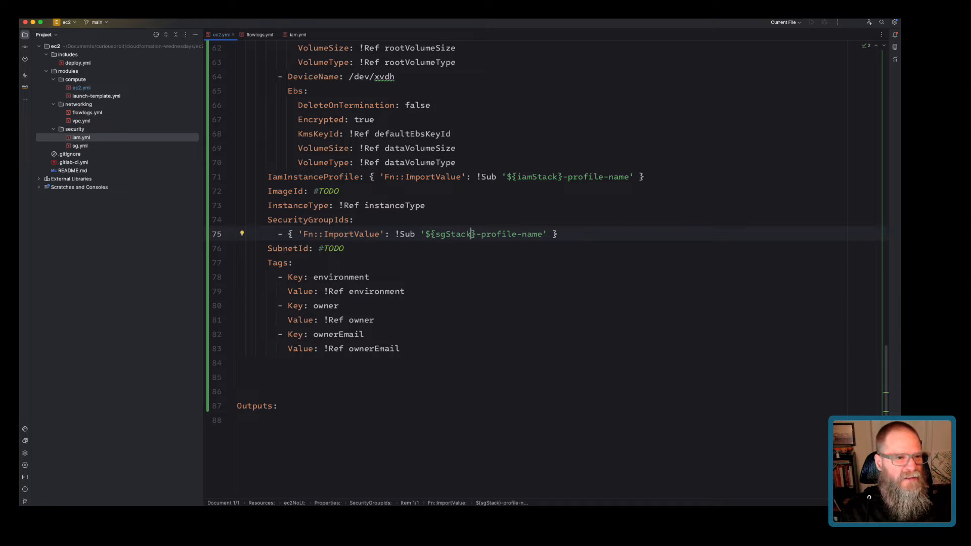
pyautogui.doubleClick(80, 146)
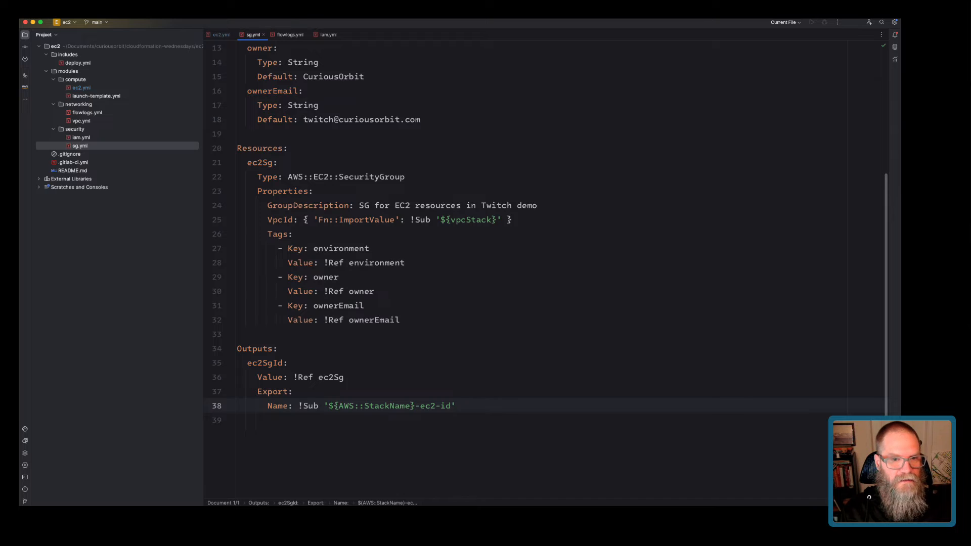
pyautogui.hotkey('alt', 'shift', 'Right')
pyautogui.hotkey('alt', 'shift', 'Right')
pyautogui.press('super+c')
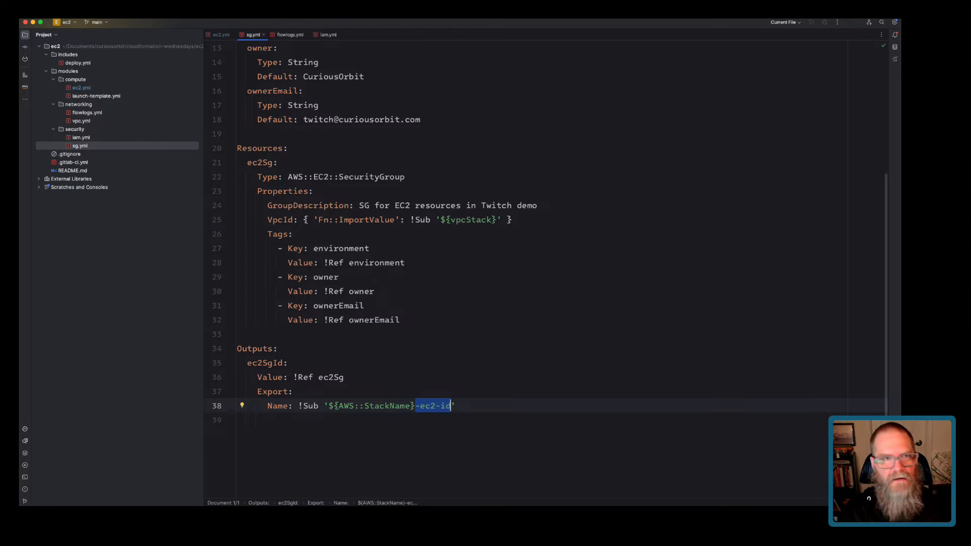
pyautogui.press('super+shift+bracketleft')
pyautogui.hotkey('alt', 'shift', 'Right')
pyautogui.hotkey('alt', 'shift', 'Right')
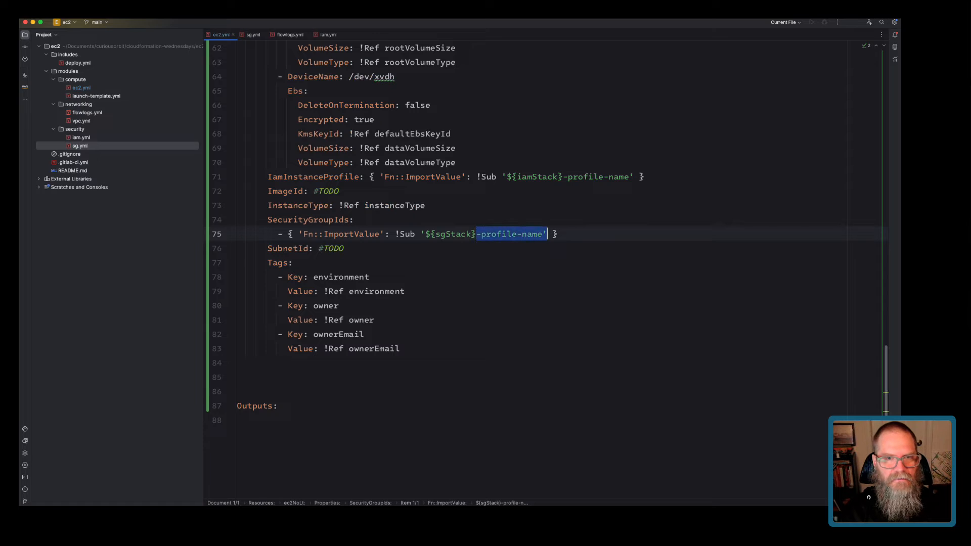
pyautogui.hotkey('shift', 'Left')
pyautogui.press('super+v')
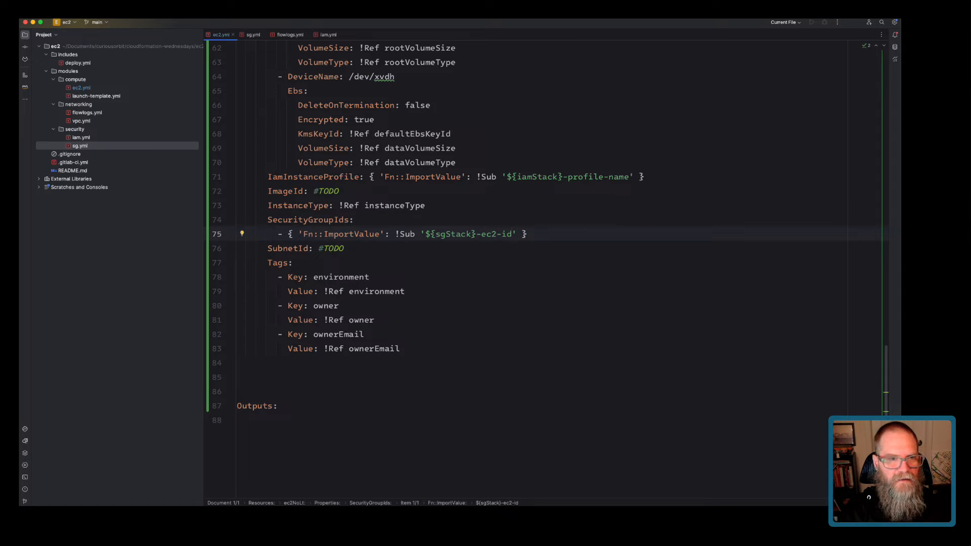
# Copy the security group import mapping over SubnetId's #TODO.
pyautogui.hotkey('alt', 'Up')
pyautogui.hotkey('alt', 'Up')
pyautogui.hotkey('alt', 'Up')
pyautogui.hotkey('alt', 'Up')
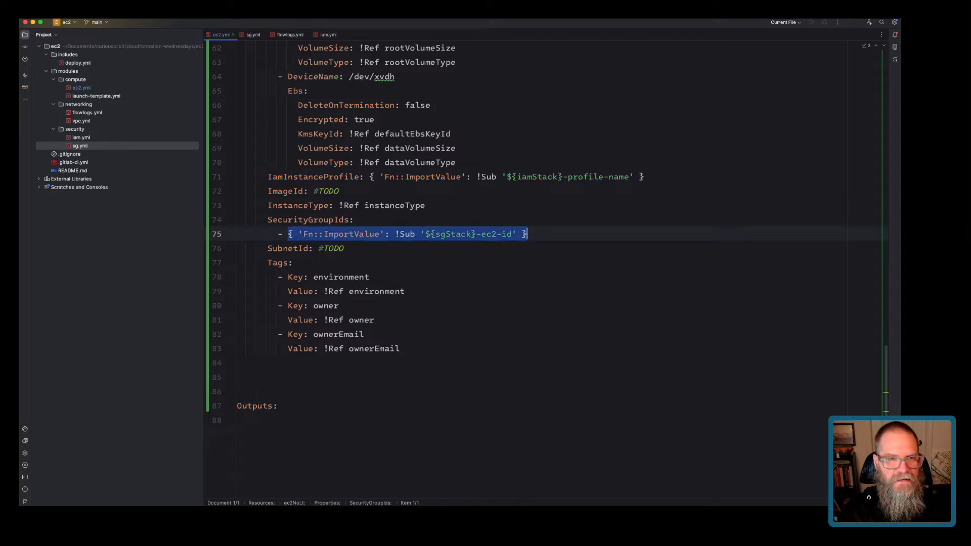
pyautogui.press('super+c')
pyautogui.press('Down')
pyautogui.hotkey('alt', 'shift', 'Left')
pyautogui.hotkey('alt', 'shift', 'Left')
pyautogui.press('super+v')
pyautogui.hotkey('alt', 'shift', 'Left')
pyautogui.hotkey('alt', 'shift', 'Left')
pyautogui.hotkey('alt', 'shift', 'Left')
pyautogui.hotkey('alt', 'shift', 'Left')
pyautogui.hotkey('alt', 'shift', 'Left')
pyautogui.hotkey('alt', 'shift', 'Left')
pyautogui.hotkey('alt', 'shift', 'Left')
# In the SubnetId import, change sgStack to vpcStack and remove the ec2-id suffix.
pyautogui.hotkey('alt', 'Right')
pyautogui.hotkey('alt', 'Right')
pyautogui.hotkey('alt', 'Right')
pyautogui.hotkey('alt', 'shift', 'Right')
pyautogui.hotkey('alt', 'shift', 'Right')
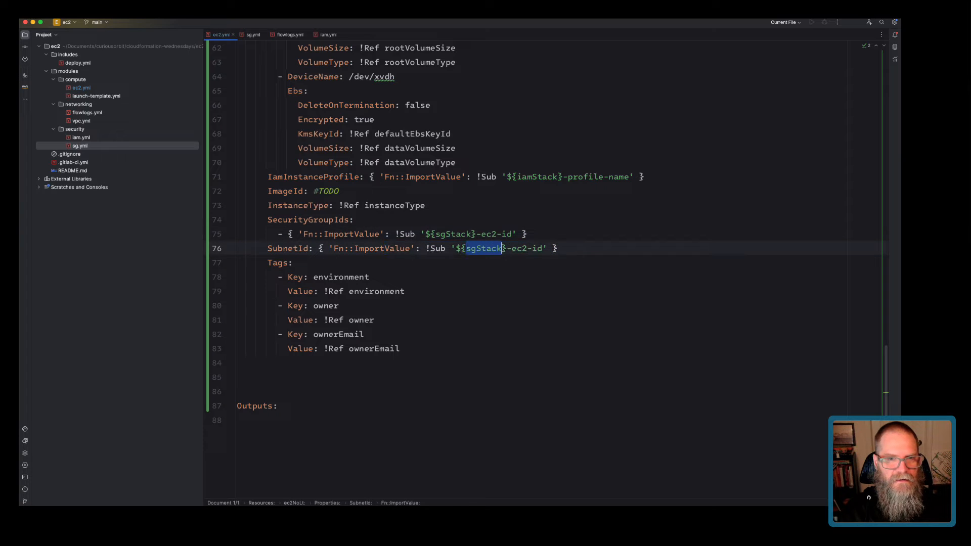
pyautogui.write('vpcStack')
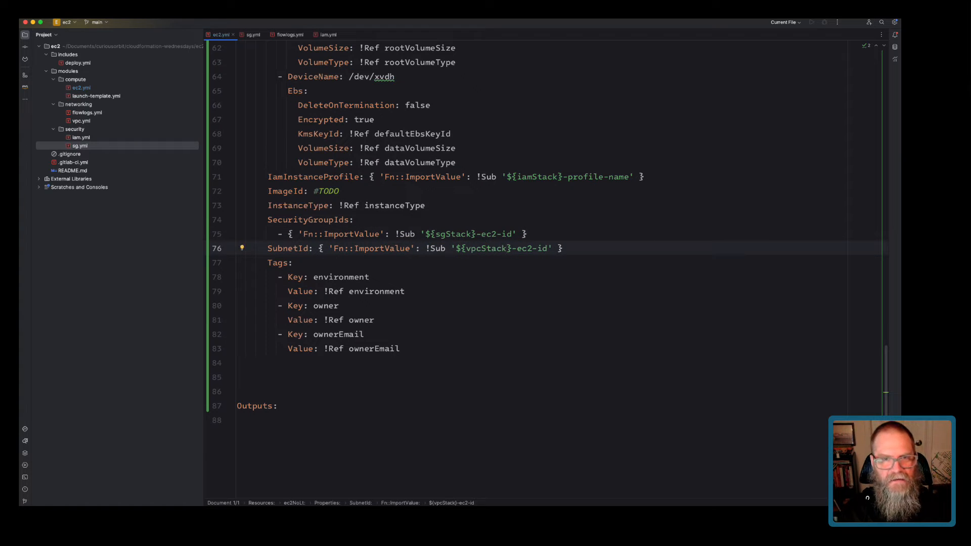
pyautogui.hotkey('alt', 'shift', 'Right')
pyautogui.hotkey('alt', 'shift', 'Right')
pyautogui.press('BackSpace')
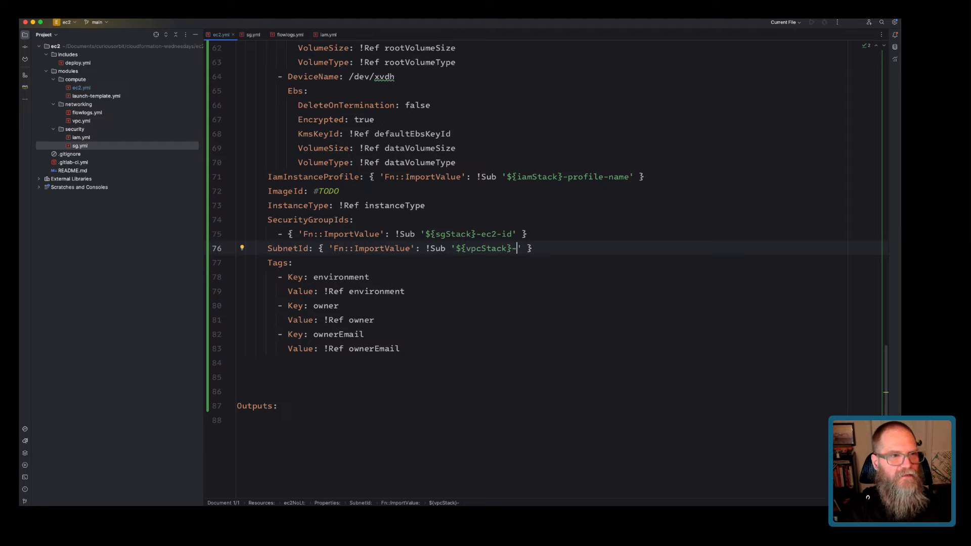
# Paste the -privateSubnet0 suffix from vpc.yml into SubnetId's Sub string and remove the extra dash.
pyautogui.doubleClick(81, 121)
pyautogui.scroll(1, 546, 273)
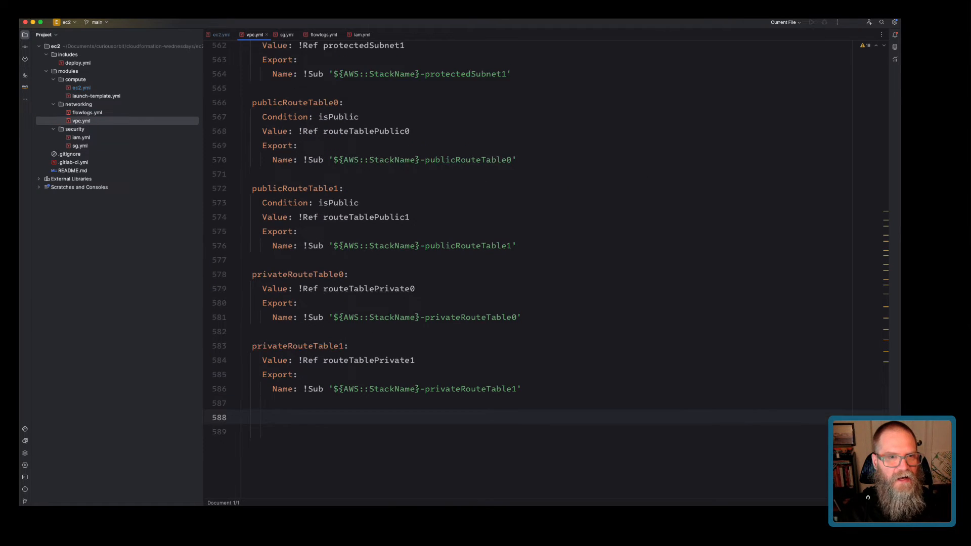
pyautogui.scroll(10, 503, 238)
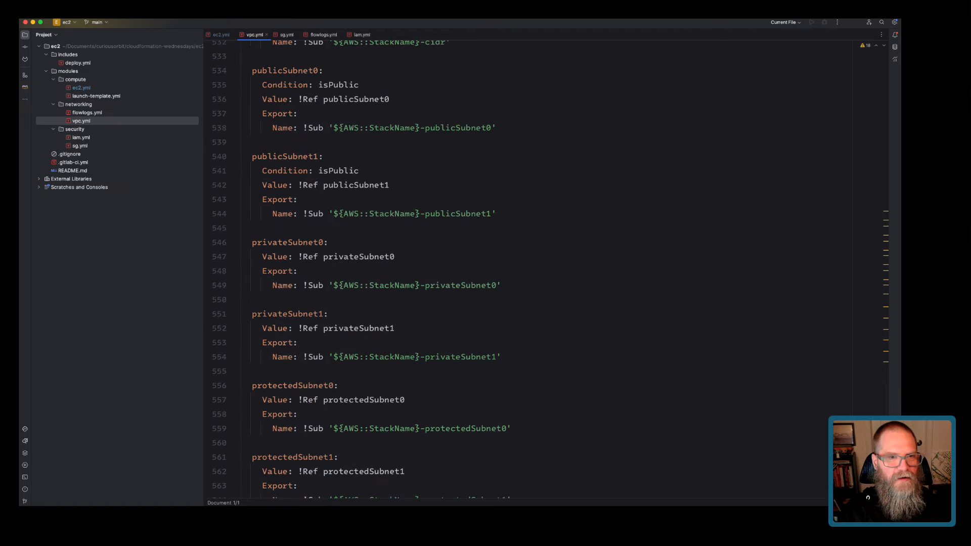
pyautogui.moveTo(420, 285); pyautogui.dragTo(497, 286)
pyautogui.press('super+c')
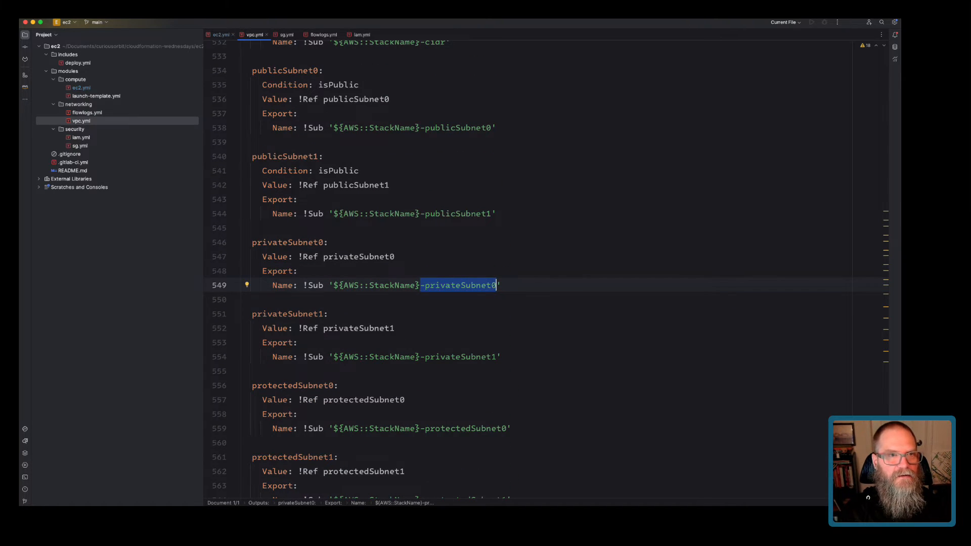
pyautogui.click(221, 34)
pyautogui.press('super+v')
pyautogui.hotkey('alt', 'Left')
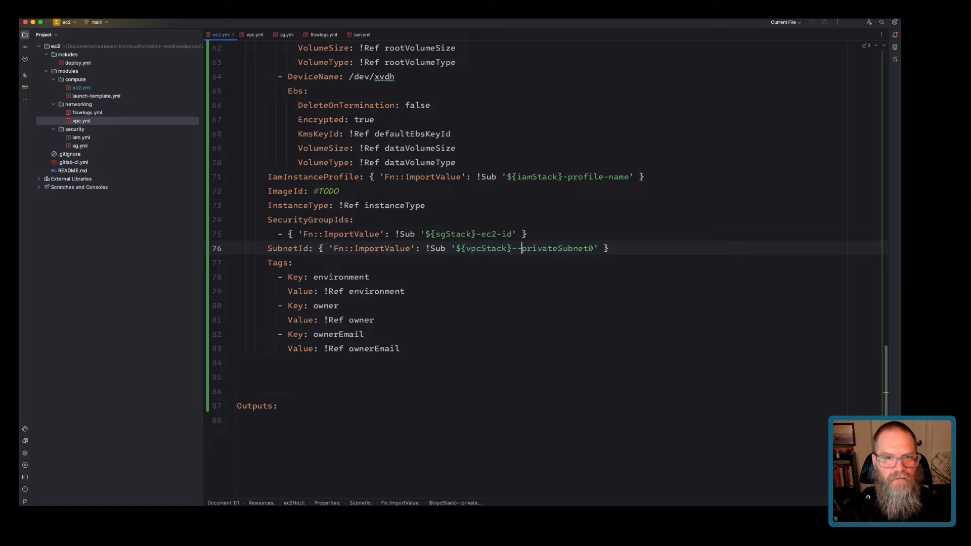
pyautogui.press('BackSpace')
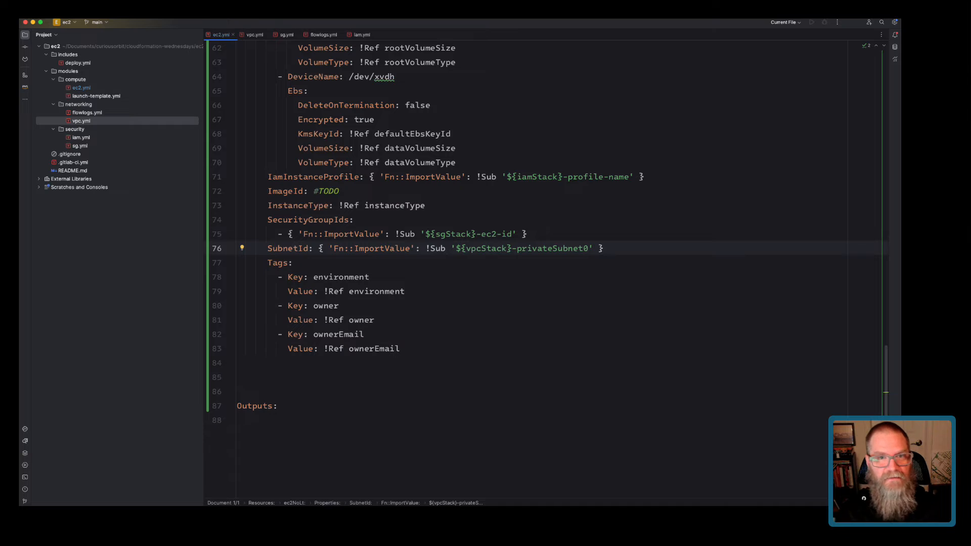
pyautogui.doubleClick(326, 191)
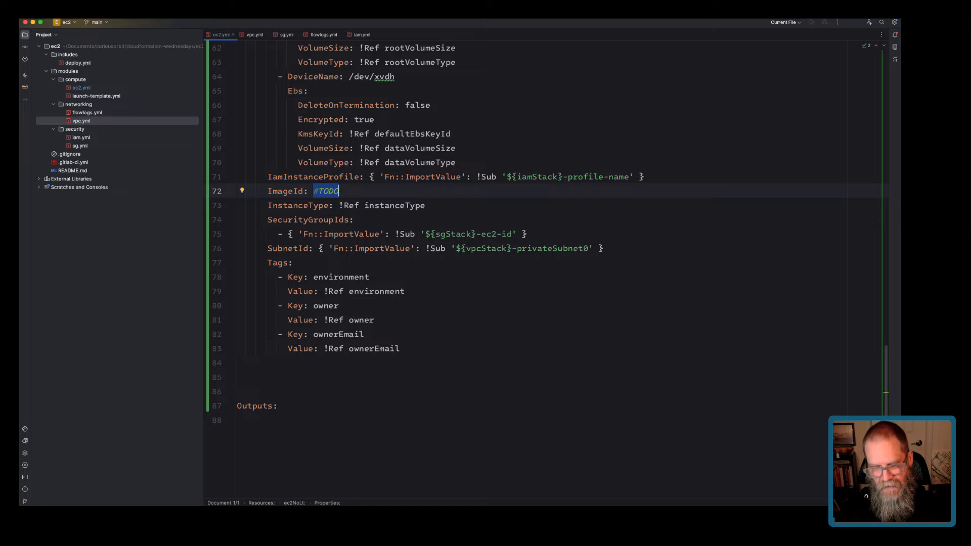
# Replace ImageId's #TODO with the placeholder ami-????
pyautogui.write('a')
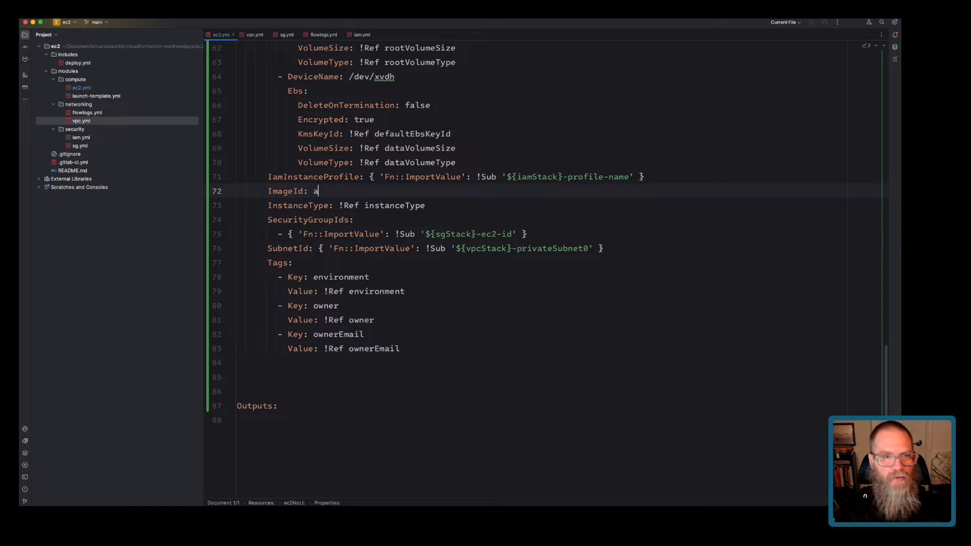
pyautogui.write('mi-????')
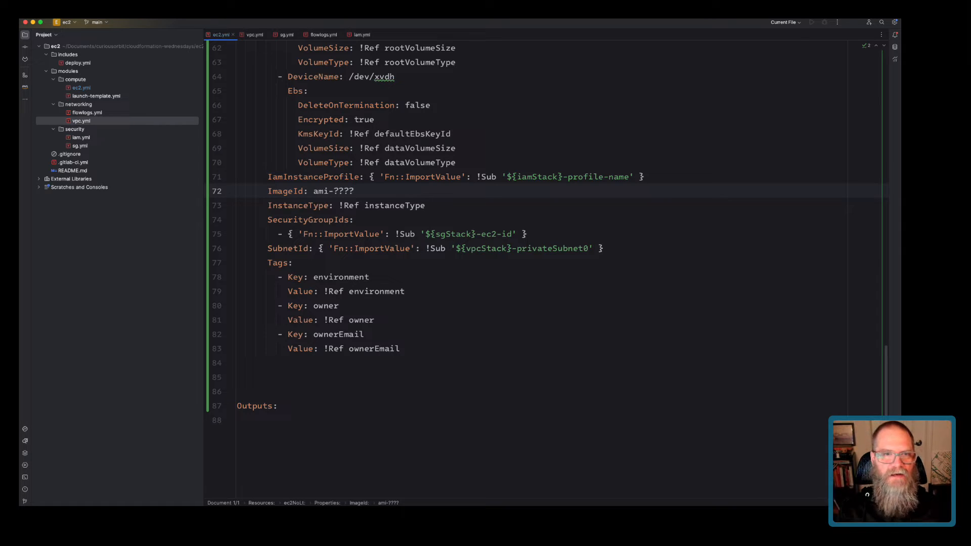
pyautogui.scroll(13, 505, 268)
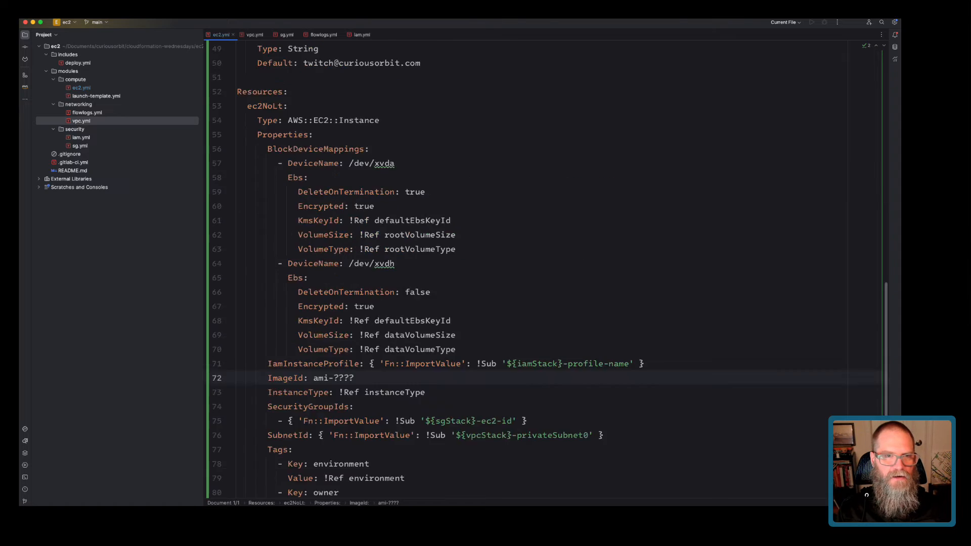
pyautogui.scroll(-2, 505, 268)
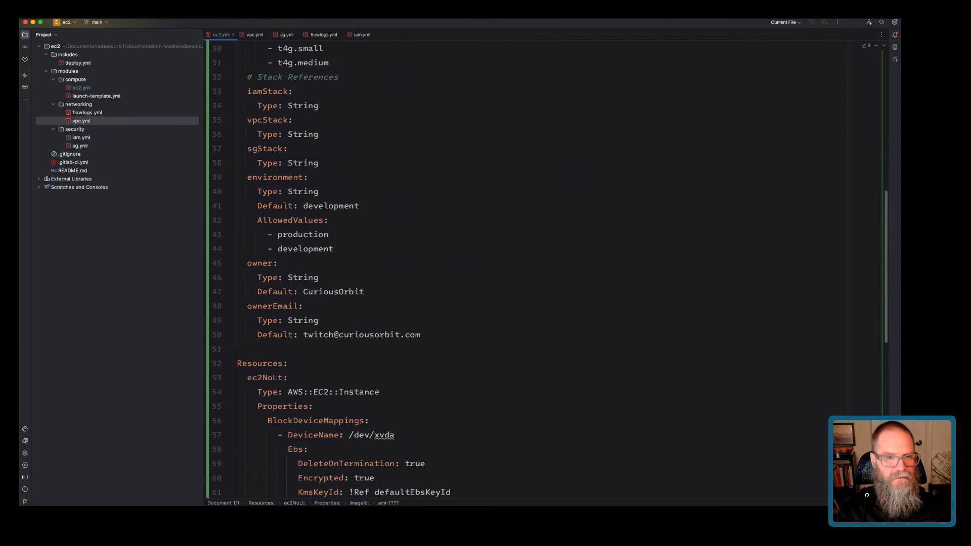
# Add a top-level Mappings: section containing amiMap: after the parameters.
pyautogui.click(422, 334)
pyautogui.press('Return')
pyautogui.press('Return')
pyautogui.press('BackSpace')
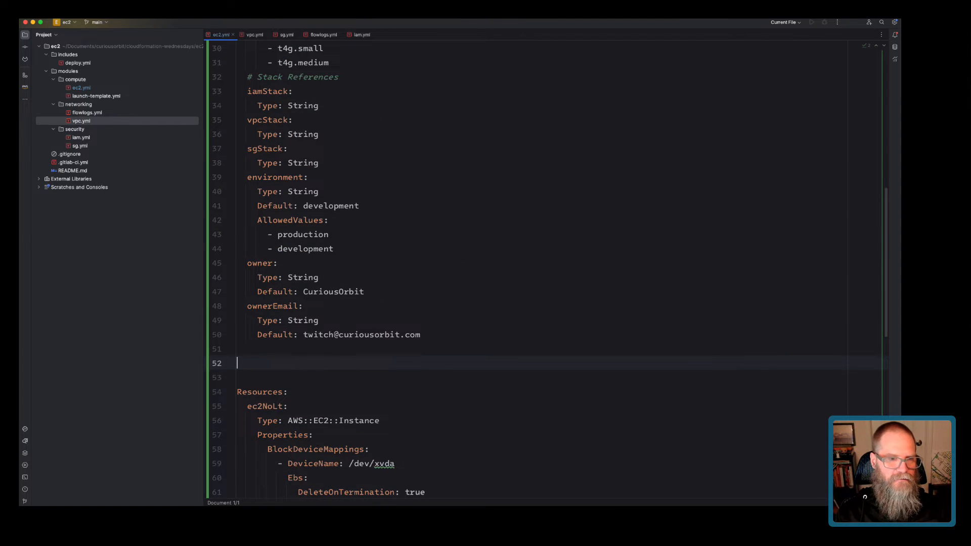
pyautogui.write('Mappings:')
pyautogui.press('Return')
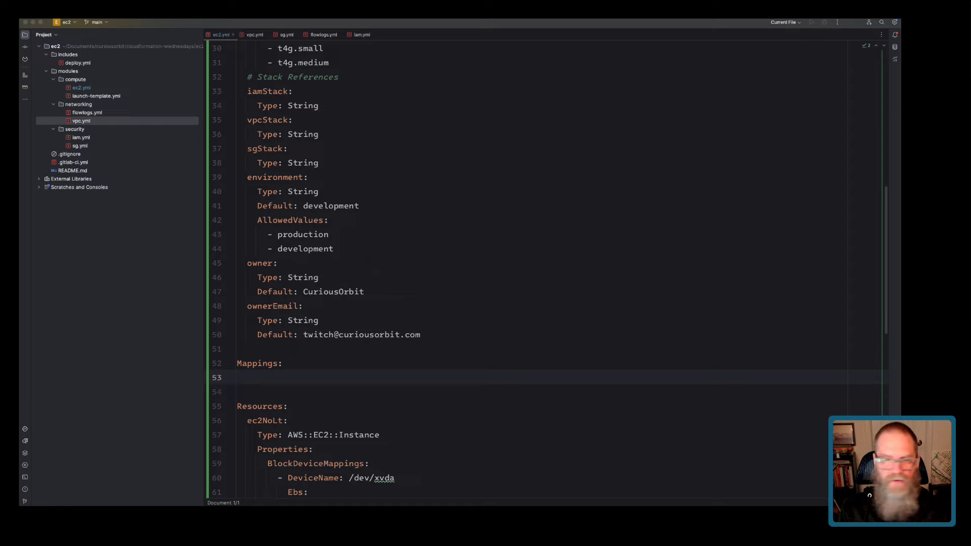
pyautogui.write('ami')
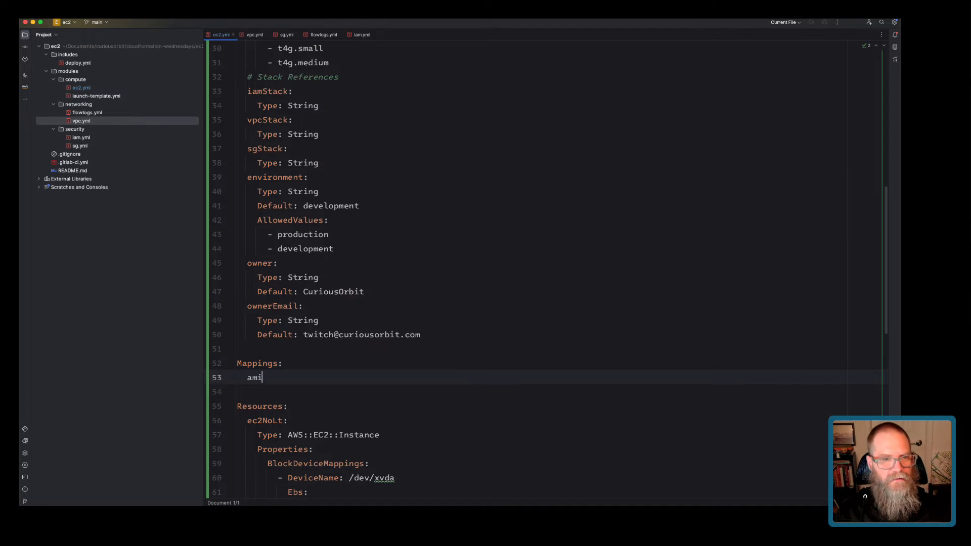
pyautogui.write('Map:')
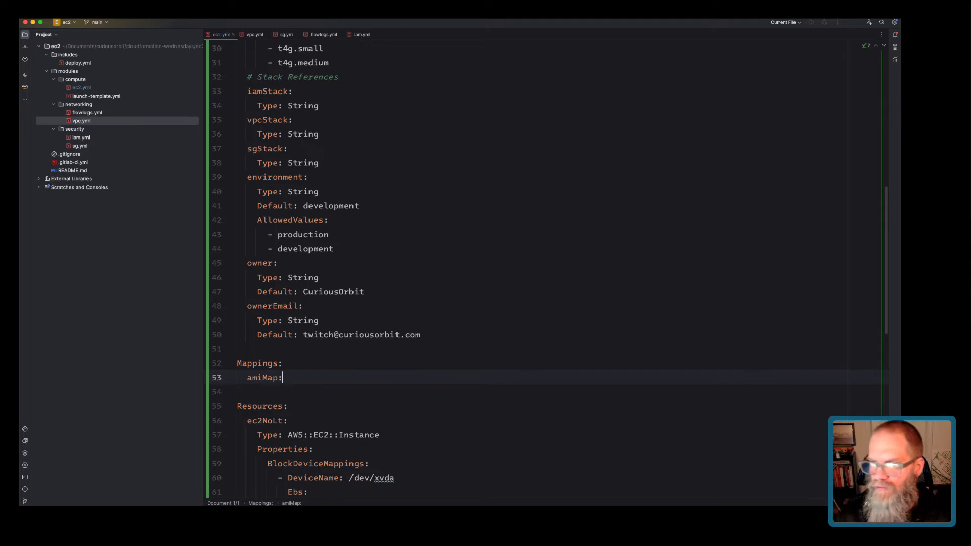
# Under amiMap, add a ca-central-1: region key with a nested twitch: key.
pyautogui.press('Return')
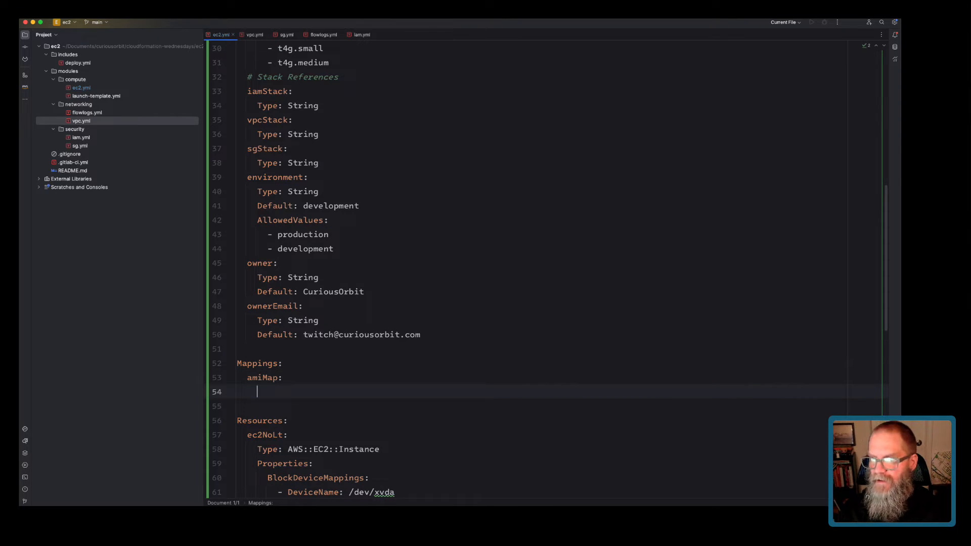
pyautogui.write('ue')
pyautogui.press('BackSpace')
pyautogui.write('s')
pyautogui.press('BackSpace')
pyautogui.press('BackSpace')
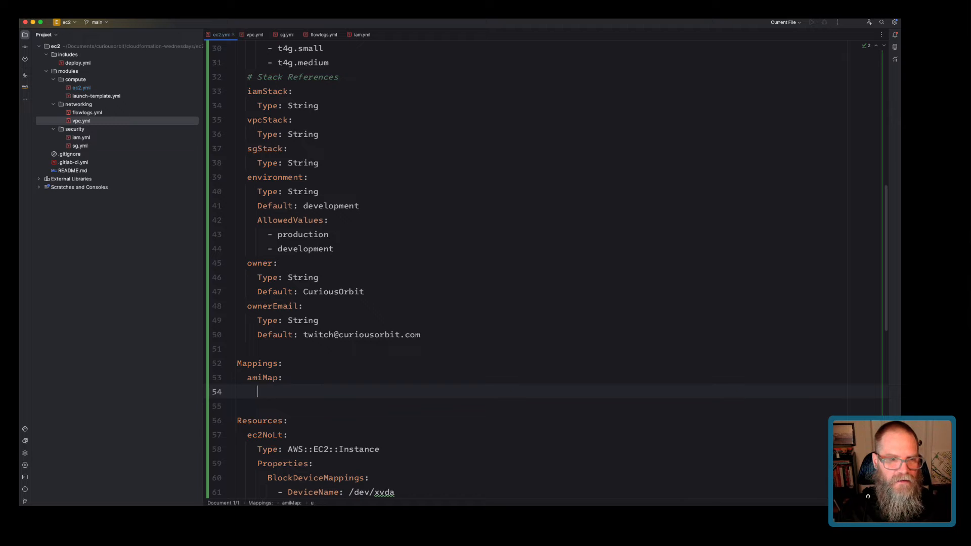
pyautogui.write('ca-central-1')
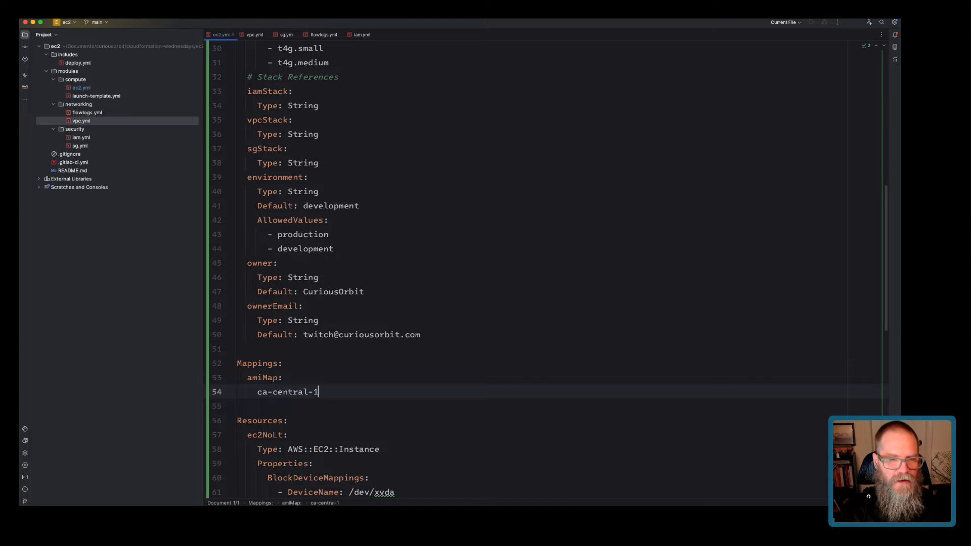
pyautogui.write(':')
pyautogui.press('Return')
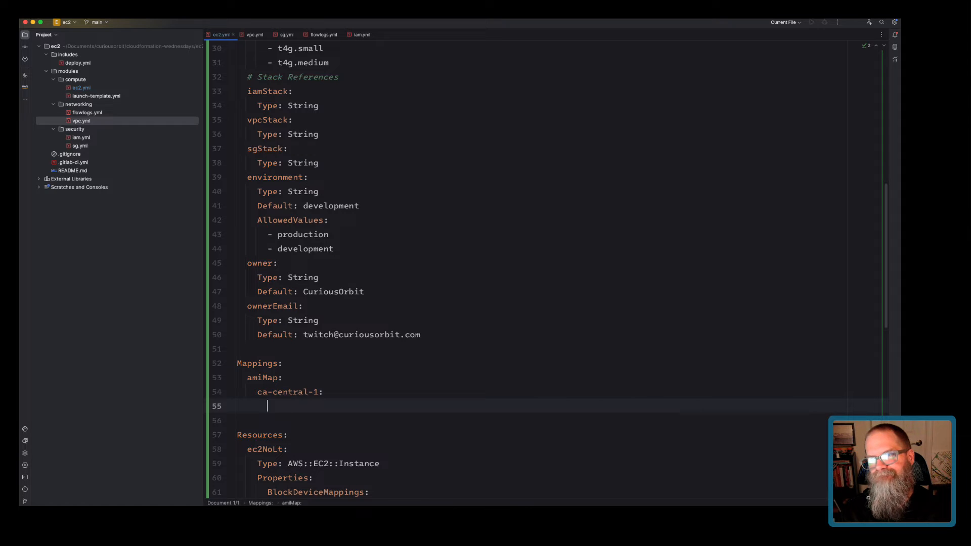
pyautogui.write('twitch')
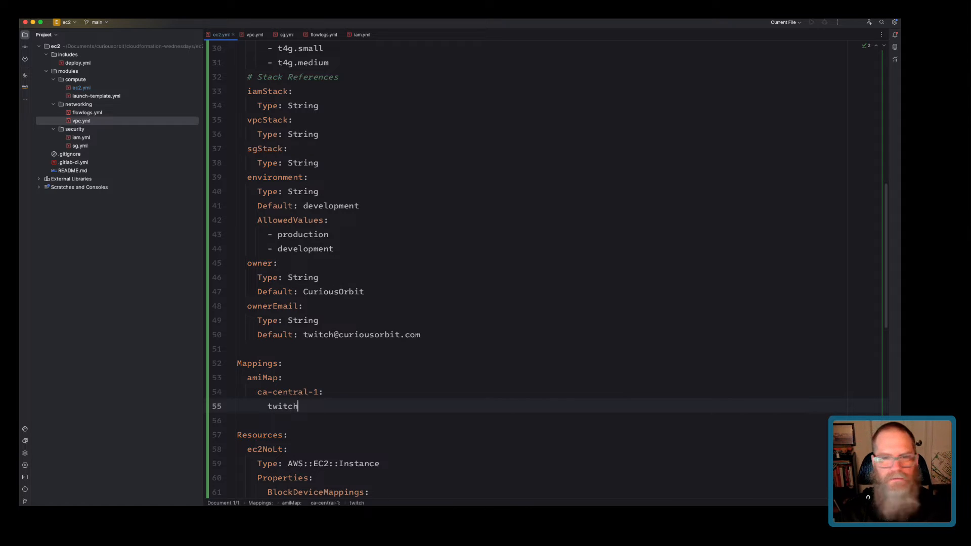
pyautogui.write(':')
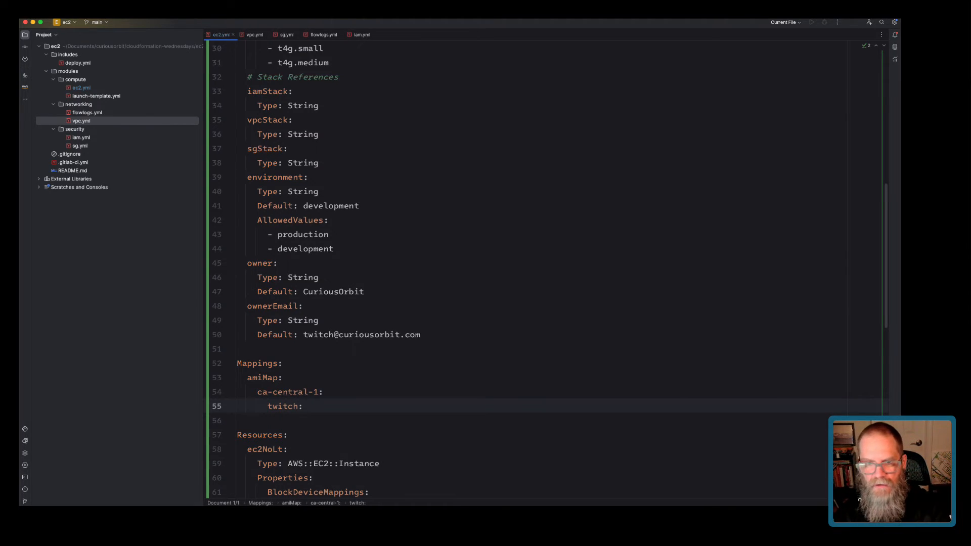
pyautogui.press('super+Tab')
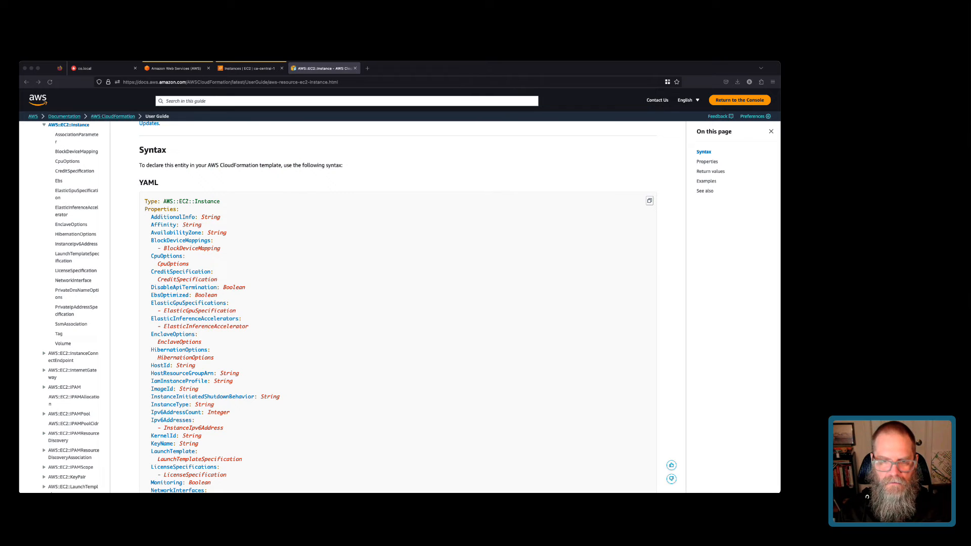
# Copy the twitch-demo-31Oct23 AMI ID (ami-066cd62c2d9f404b0) from the ca-central-1 AMIs list.
pyautogui.press('super+Tab')
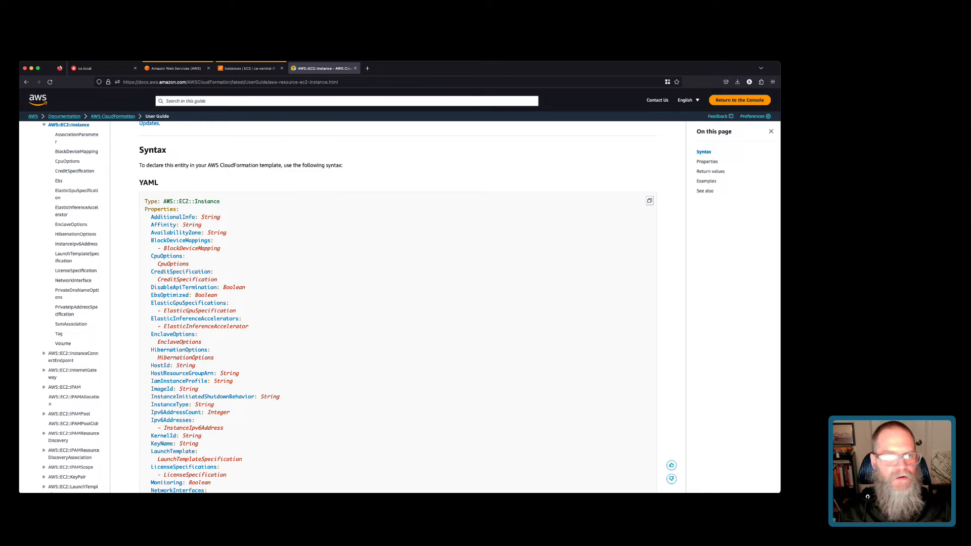
pyautogui.click(247, 68)
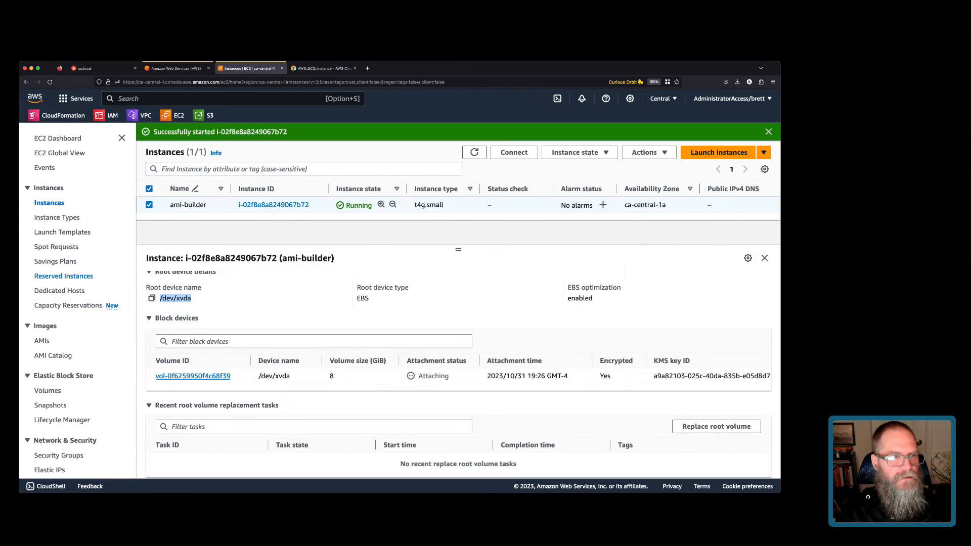
pyautogui.click(42, 341)
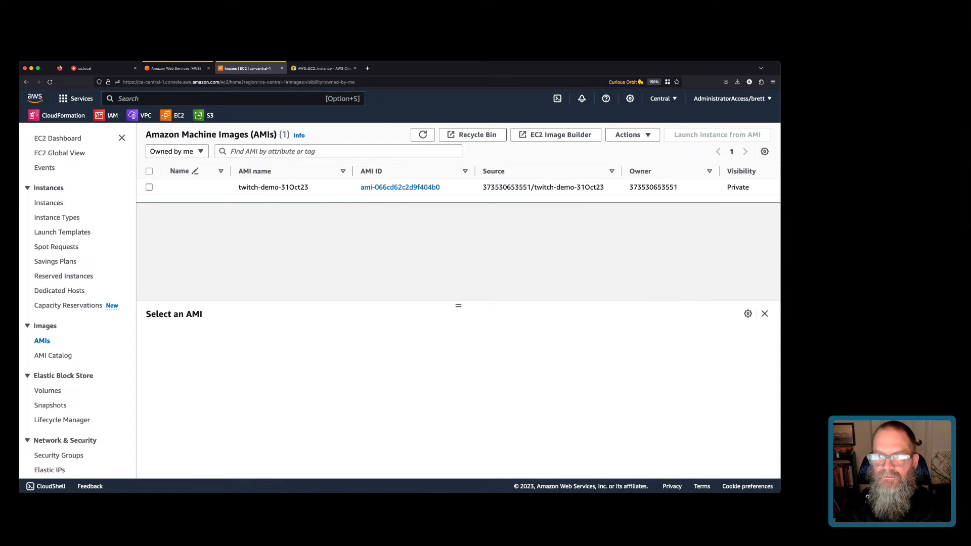
pyautogui.click(149, 187)
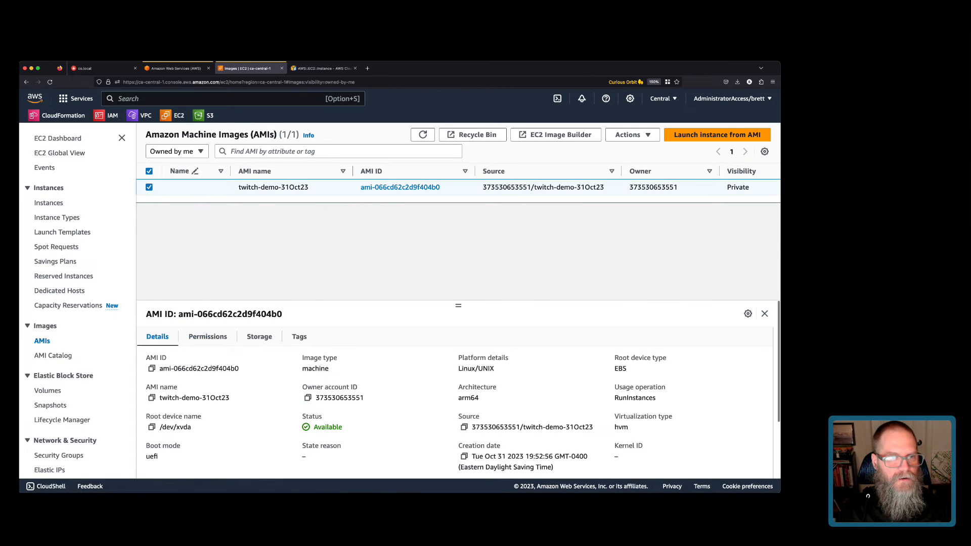
pyautogui.click(152, 369)
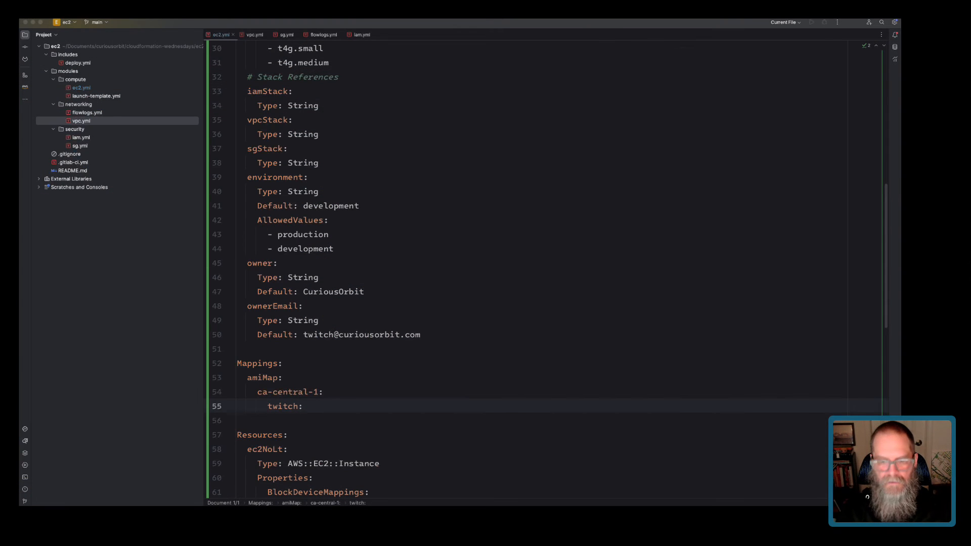
# Paste the AMI ID after ca-central-1's twitch key and add a us-east-1 region with an empty twitch key.
pyautogui.press('super+Tab')
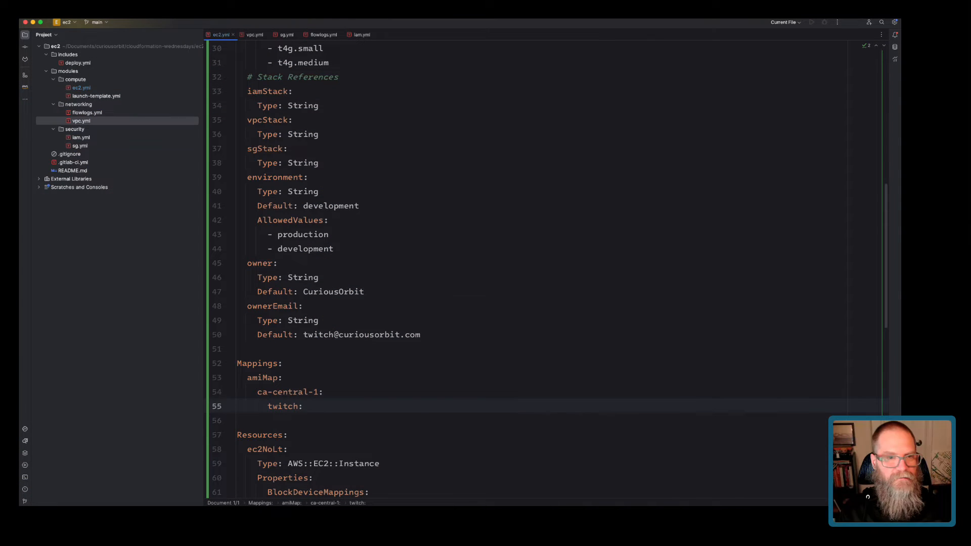
pyautogui.press('super+v')
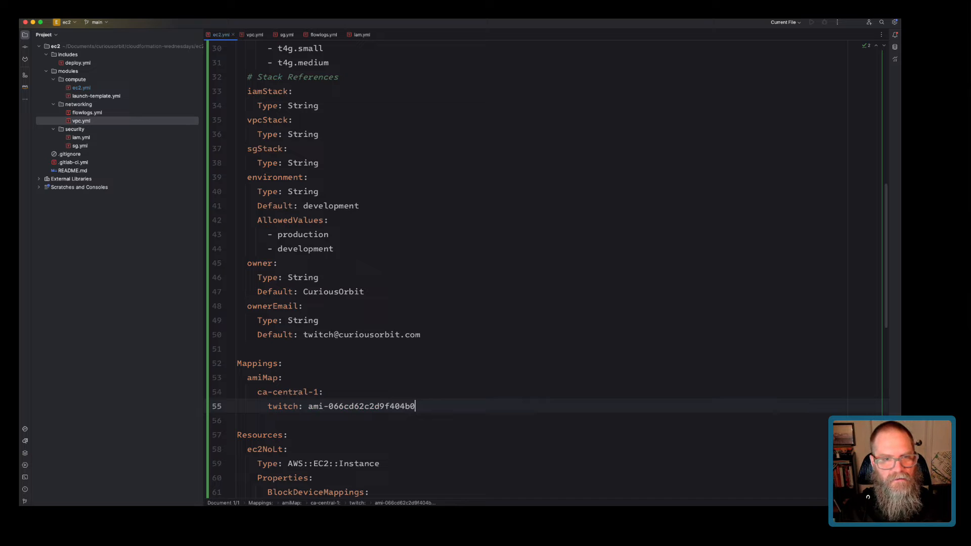
pyautogui.press('Return')
pyautogui.press('BackSpace')
pyautogui.write('us-e-ast')
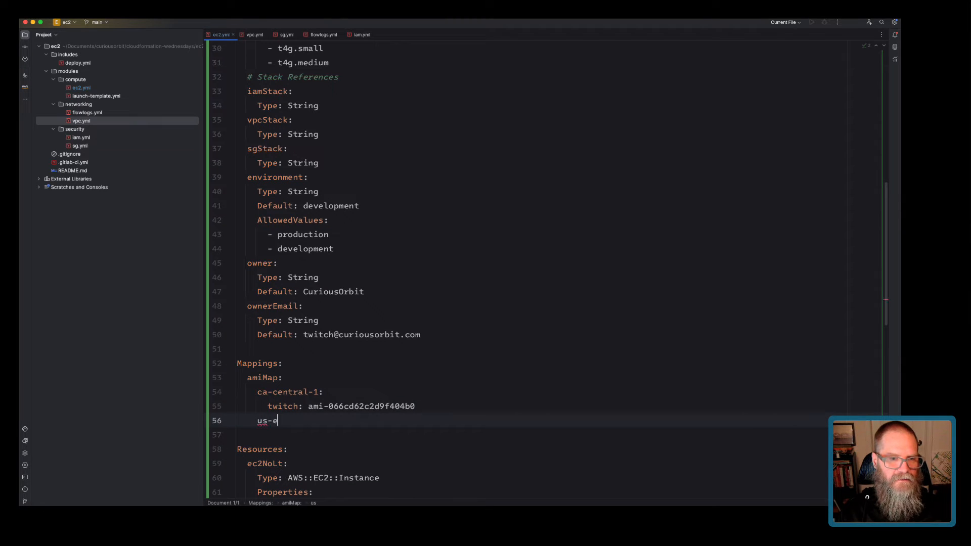
pyautogui.press('BackSpace')
pyautogui.press('BackSpace')
pyautogui.press('BackSpace')
pyautogui.press('BackSpace')
pyautogui.write('ast-1:')
pyautogui.press('Return')
pyautogui.write('twitch:')
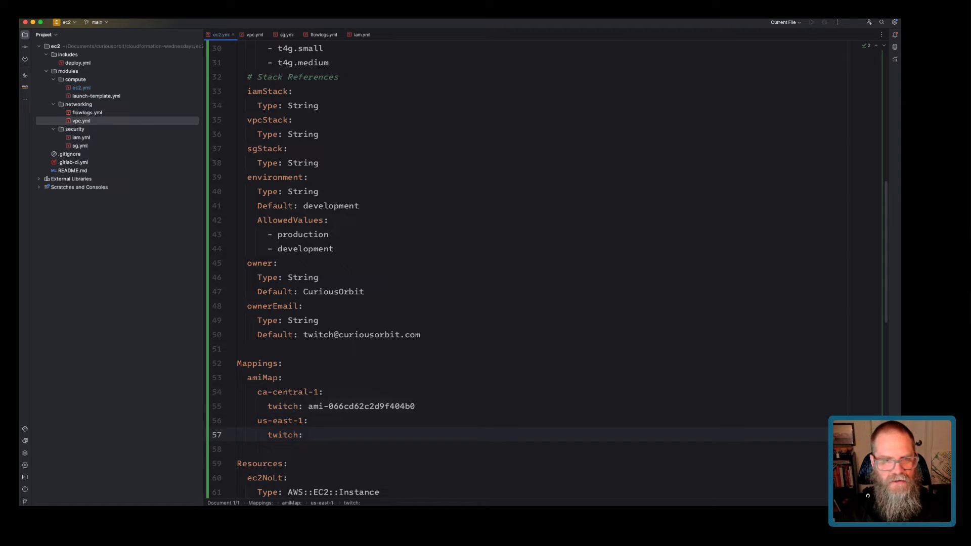
# Add test lines 'another: adfadf' and 'next: adfadf' under ca-central-1.
pyautogui.click(416, 407)
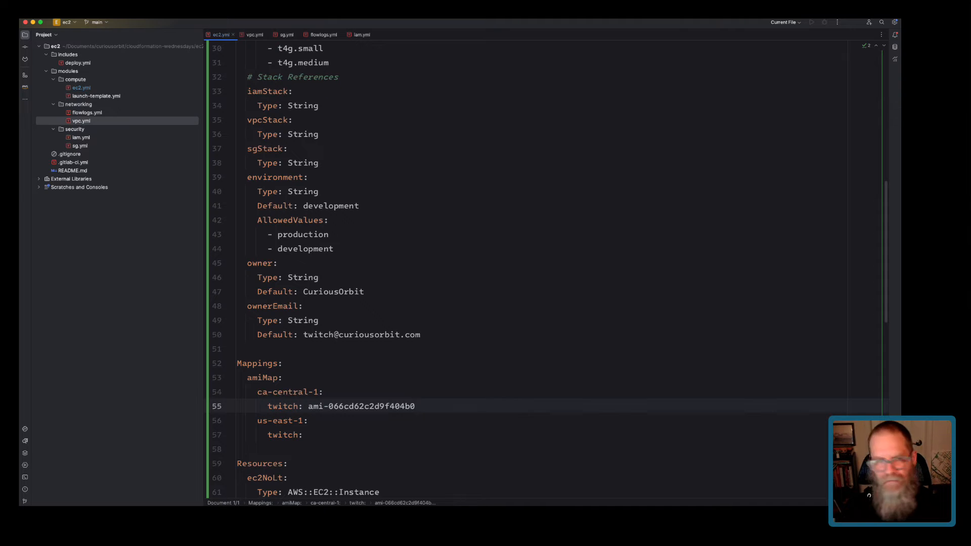
pyautogui.press('Return')
pyautogui.write('another')
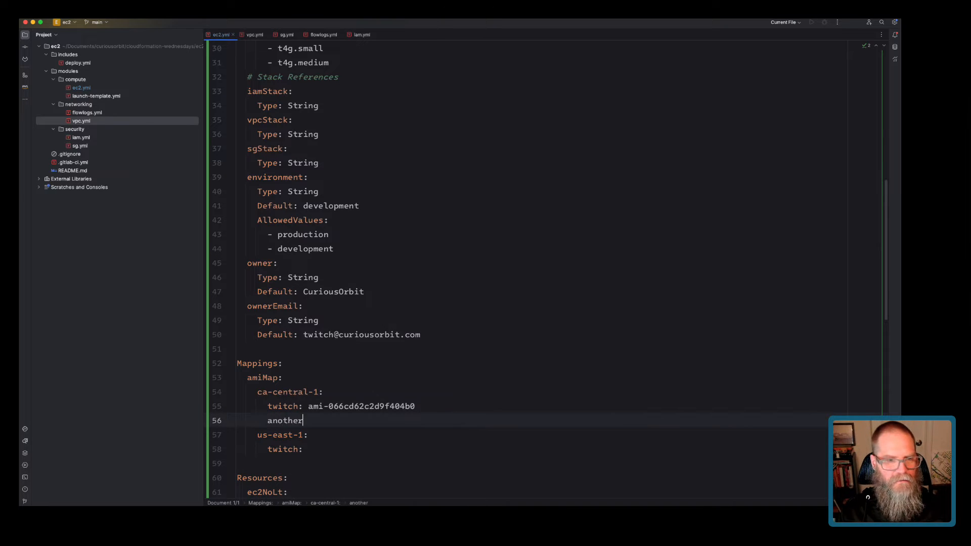
pyautogui.write(': adfadf')
pyautogui.press('Return')
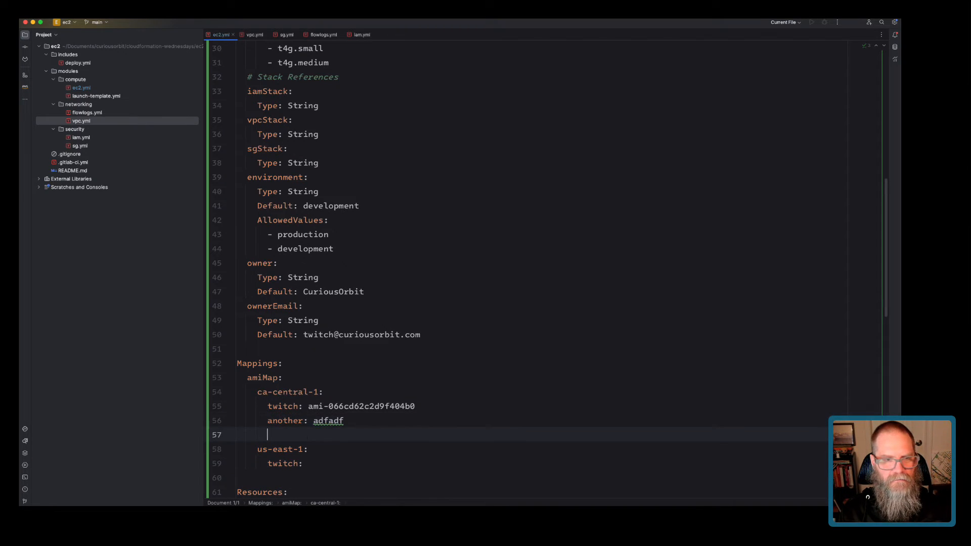
pyautogui.write('ne')
pyautogui.press('BackSpace')
pyautogui.press('BackSpace')
pyautogui.write('next: ')
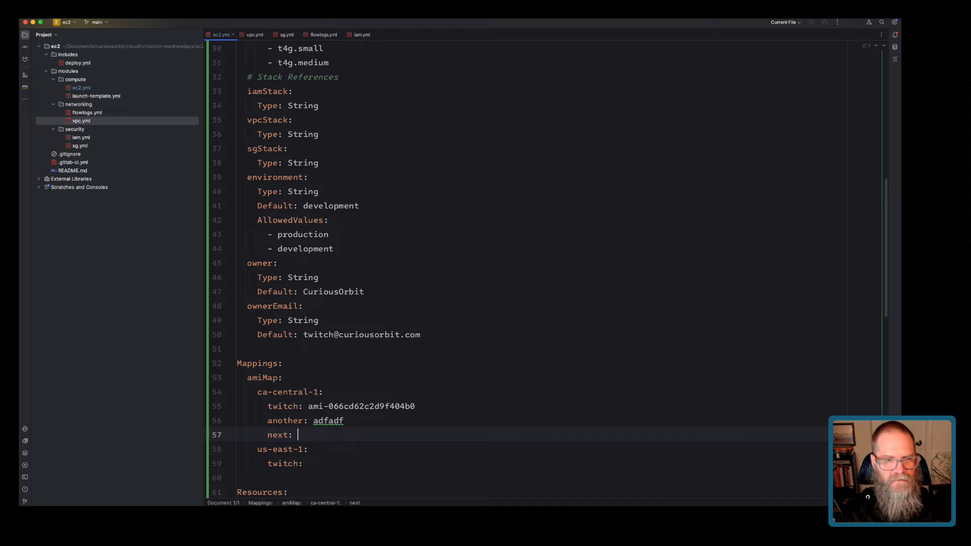
pyautogui.write('adfadf')
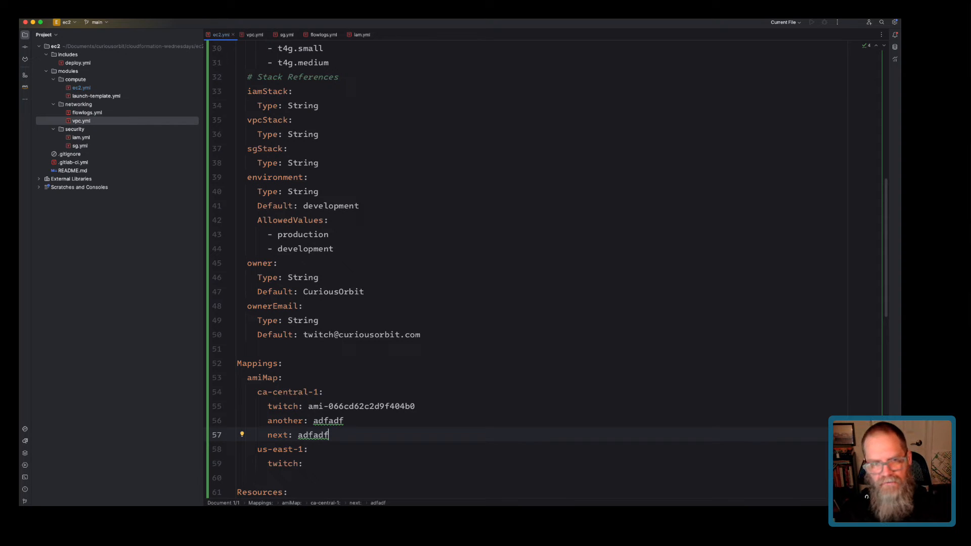
# Delete the test 'another' and 'next' lines and the leftover blank line.
pyautogui.moveTo(267, 392); pyautogui.dragTo(324, 391)
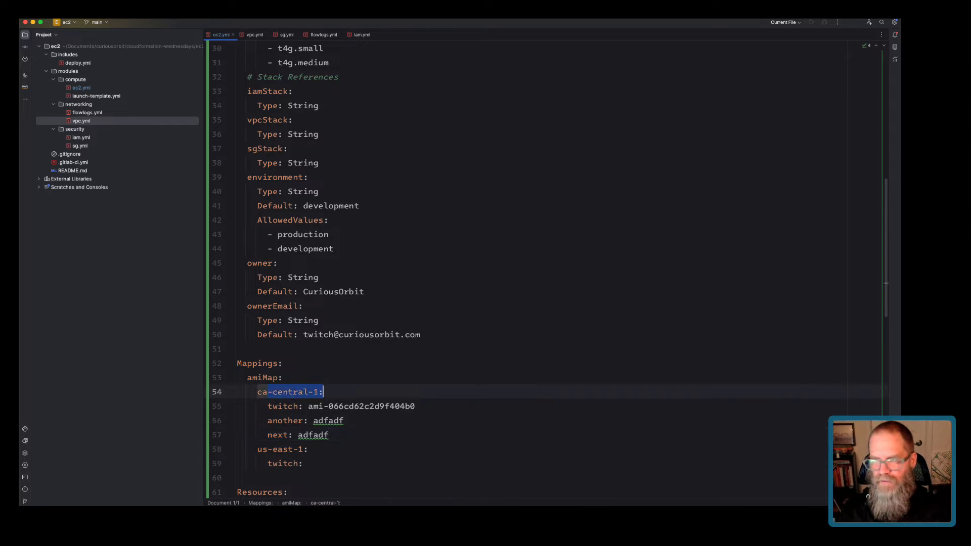
pyautogui.moveTo(328, 435); pyautogui.dragTo(237, 420)
pyautogui.press('BackSpace')
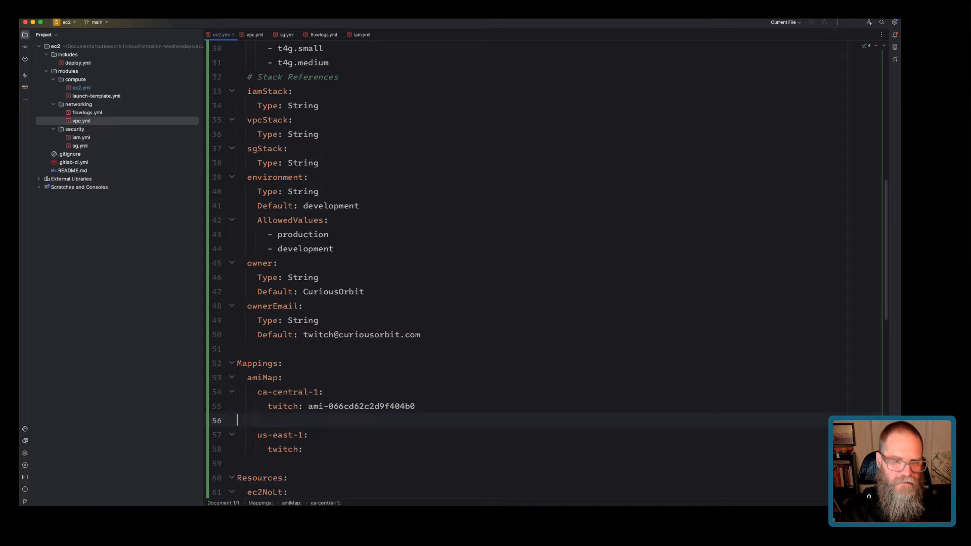
pyautogui.press('BackSpace')
# Select the ca-central-1 AMI ID ami-066cd62c2d9f404b0, then return to the AWS AMIs page.
pyautogui.click(308, 435)
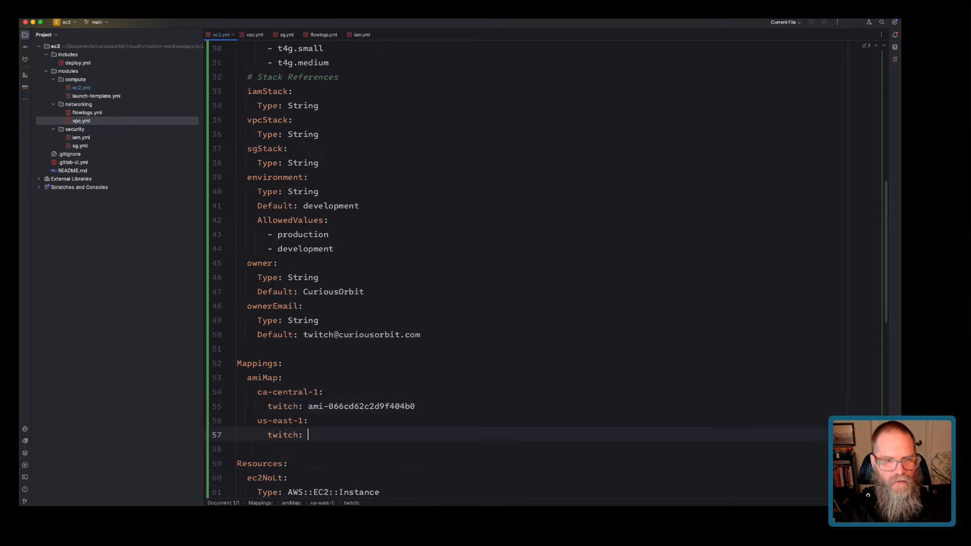
pyautogui.moveTo(308, 406); pyautogui.dragTo(415, 406)
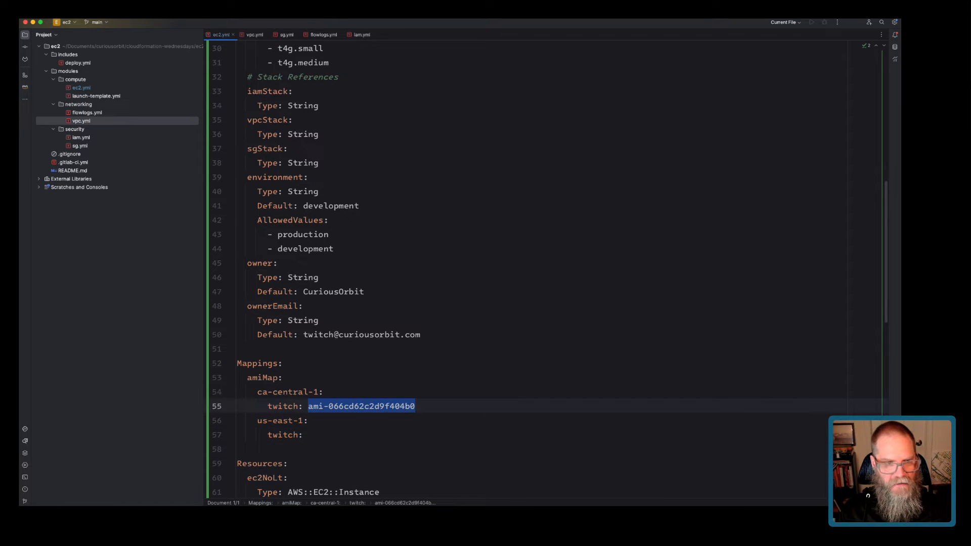
pyautogui.click(277, 435)
pyautogui.press('super+shift+Right')
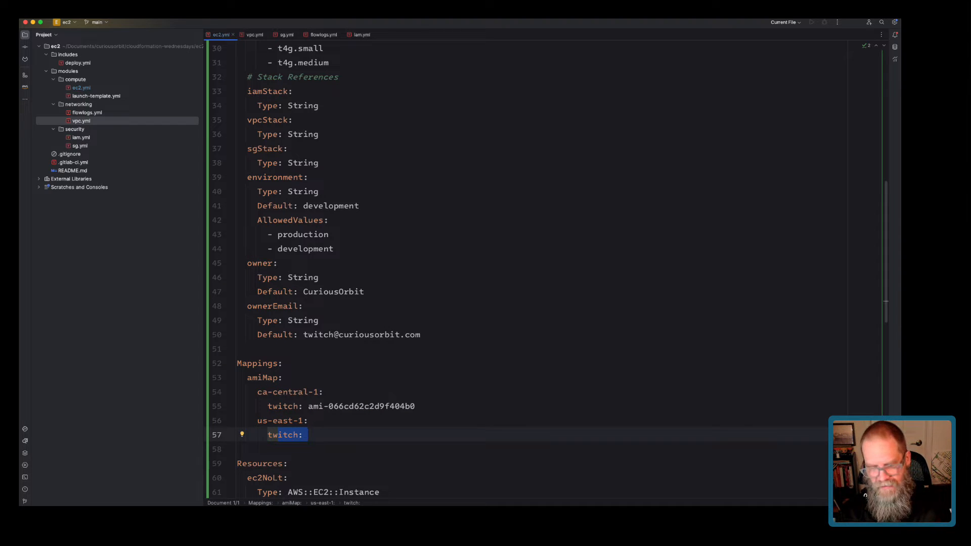
pyautogui.press('super+Tab')
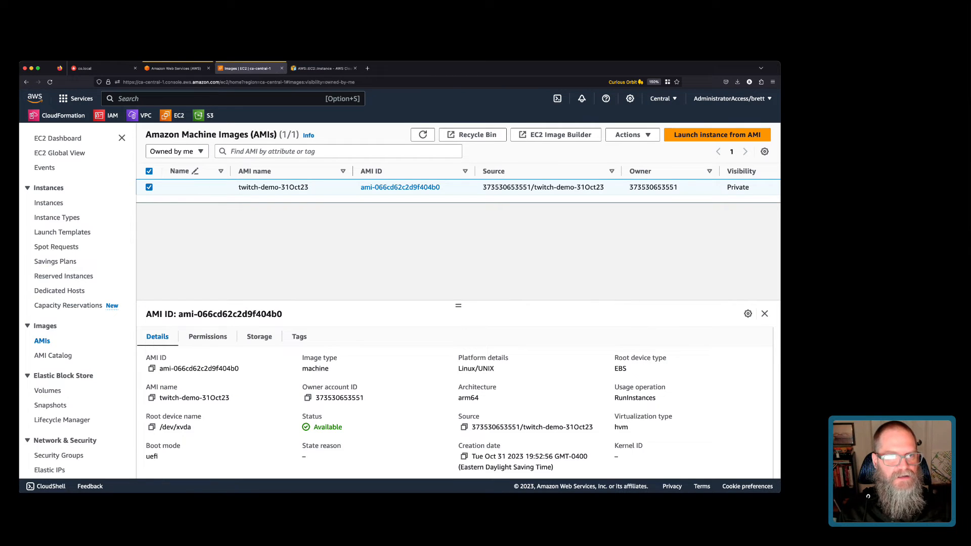
# Name the AMI twitch-demo-31Oct23 in its Name cell.
pyautogui.tripleClick(273, 187)
pyautogui.press('super+c')
pyautogui.click(221, 187)
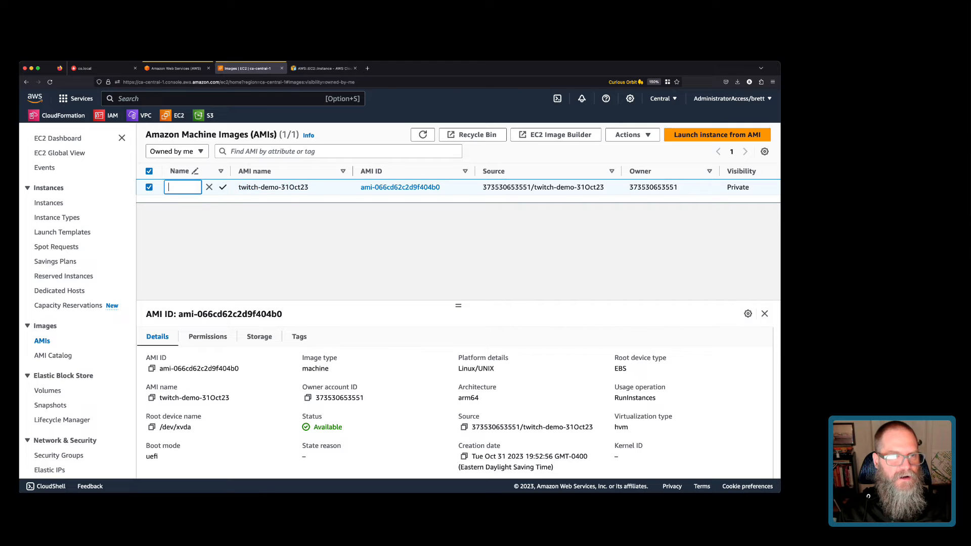
pyautogui.press('super+v')
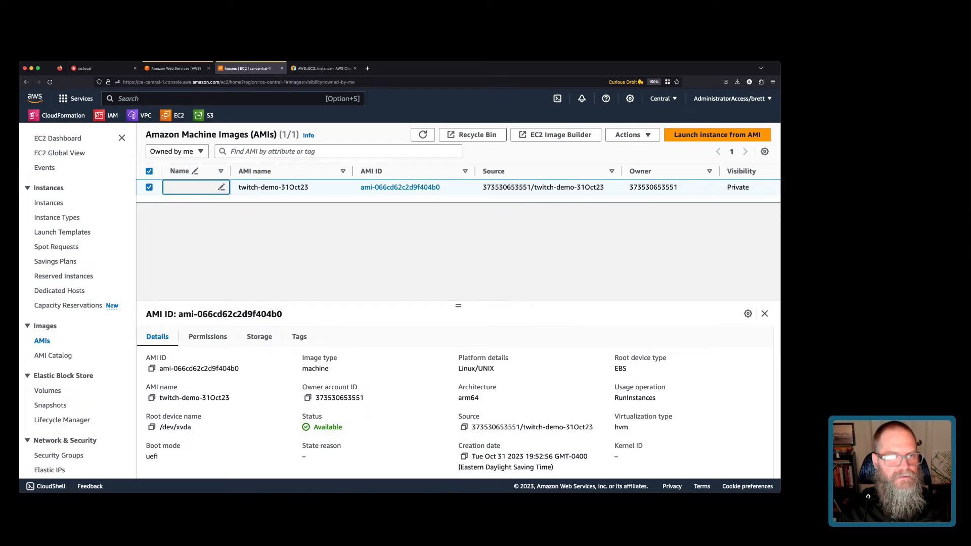
pyautogui.press('Return')
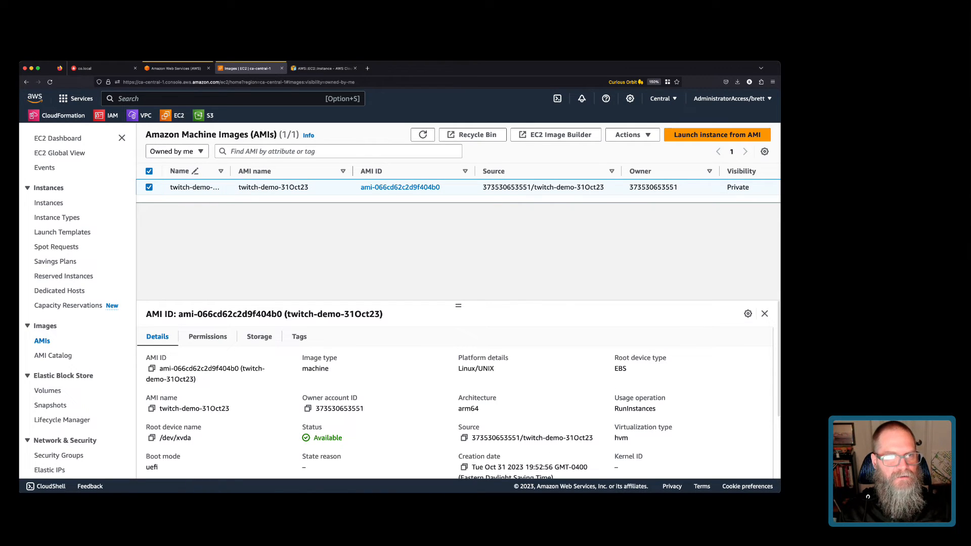
# Copy the AMI to US East (N. Virginia) and search the console for 'ec2 image builder'.
pyautogui.click(630, 135)
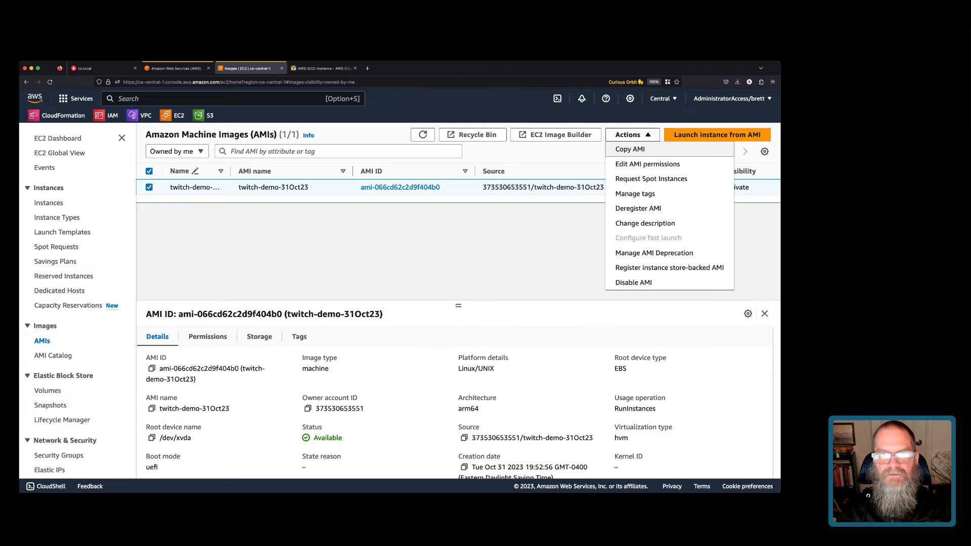
pyautogui.click(629, 148)
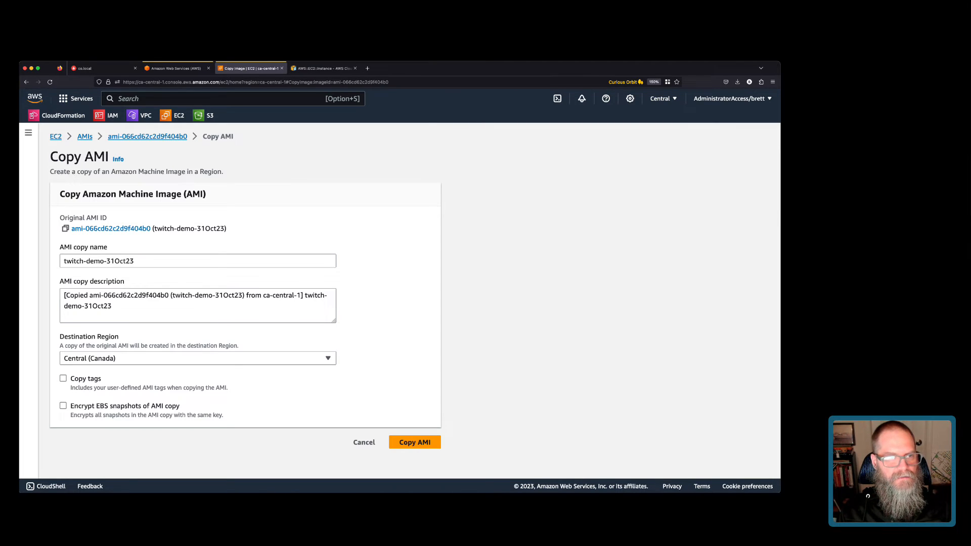
pyautogui.click(197, 359)
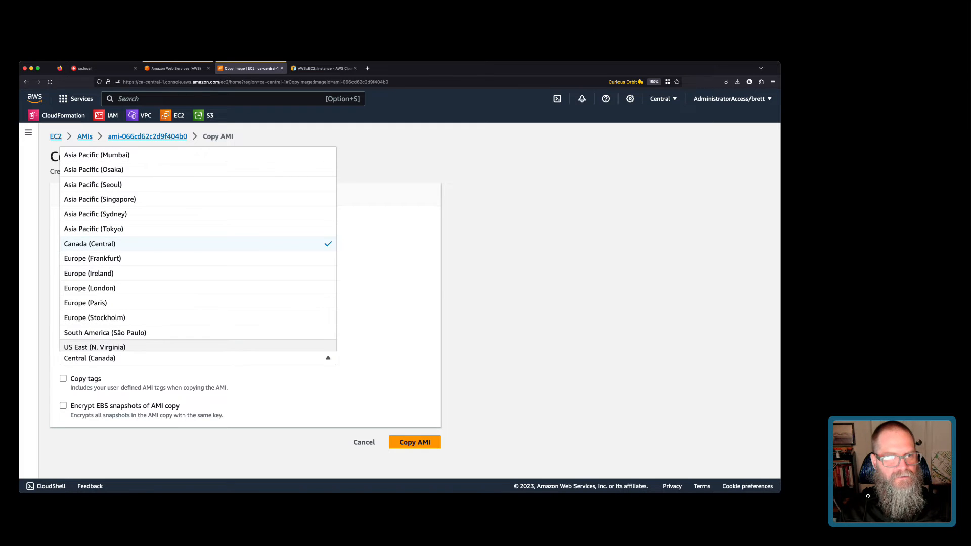
pyautogui.click(198, 346)
pyautogui.click(414, 442)
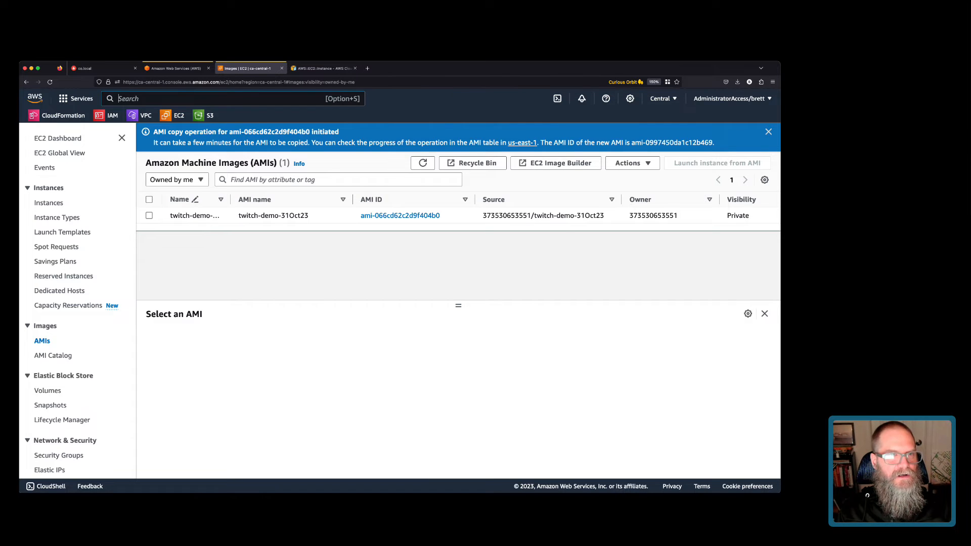
pyautogui.write('ec2 image builder')
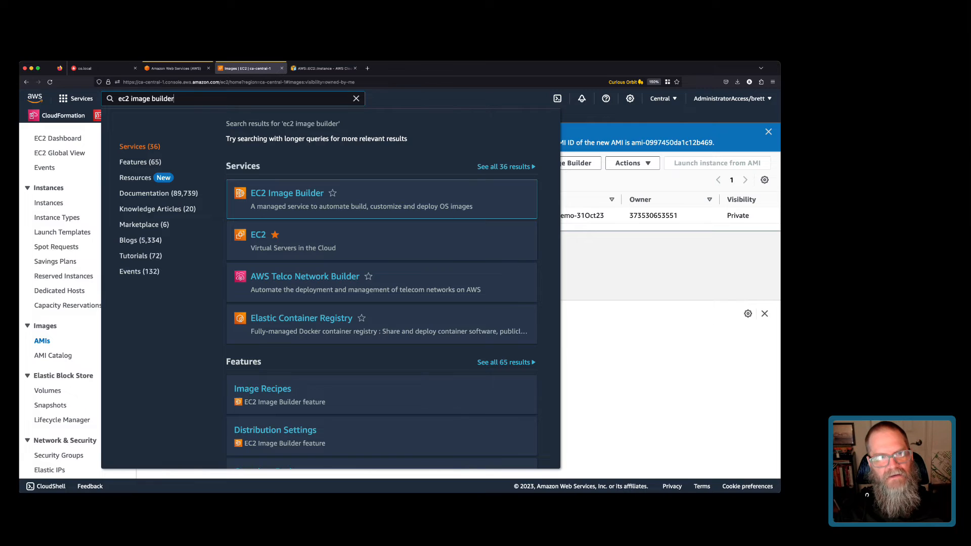
# Open EC2 Image Builder, showing zero image pipelines, then open a new browser tab.
pyautogui.press('Return')
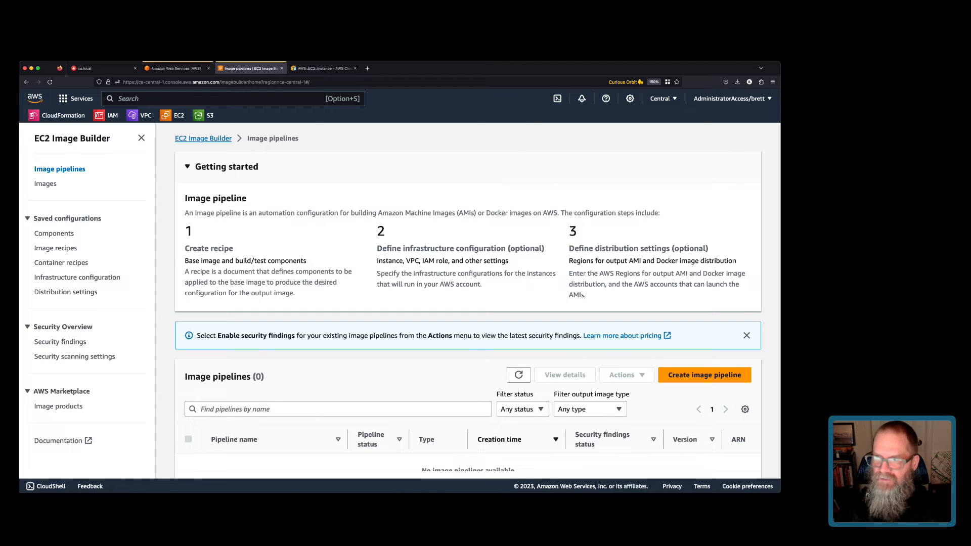
pyautogui.press('super+Tab')
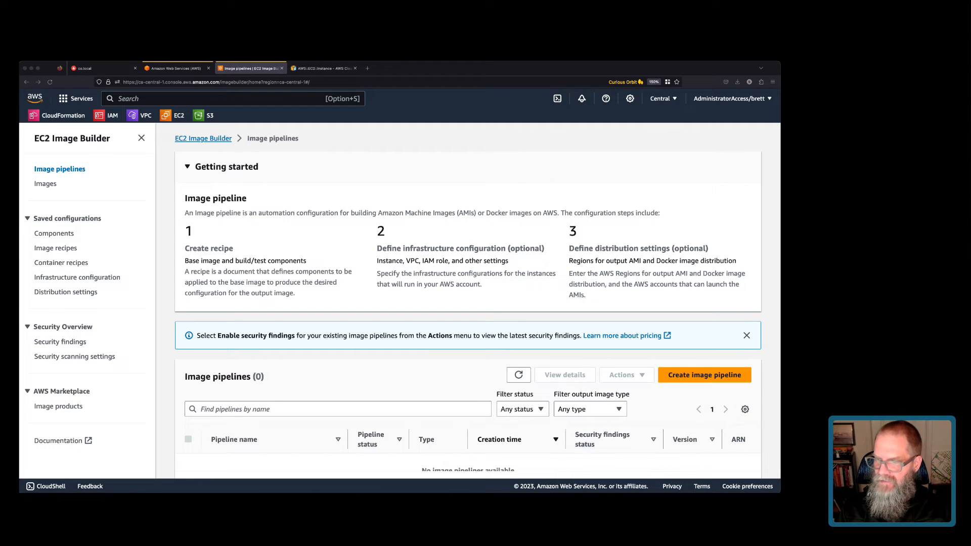
pyautogui.hotkey('ctrl', 't')
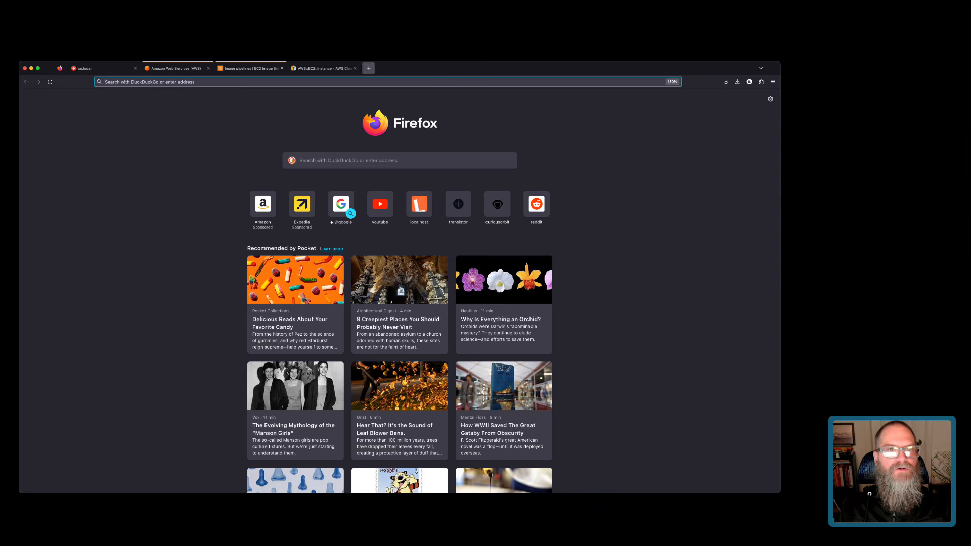
# Load the AWS Shared Responsibility Model page and zoom in four times to read the diagram.
pyautogui.write('https://aws.amazon.com/compliance/shared-responsibility-model/')
pyautogui.press('Return')
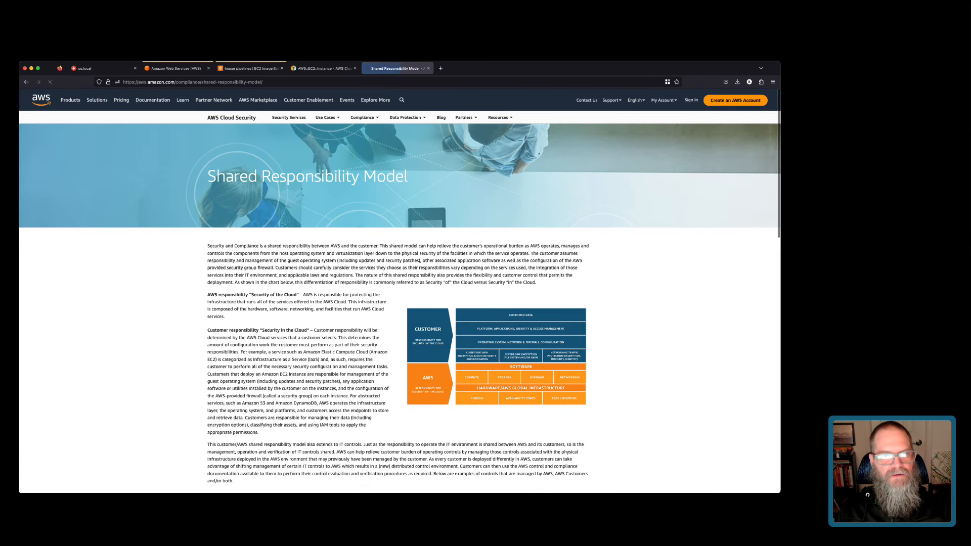
pyautogui.click(772, 82)
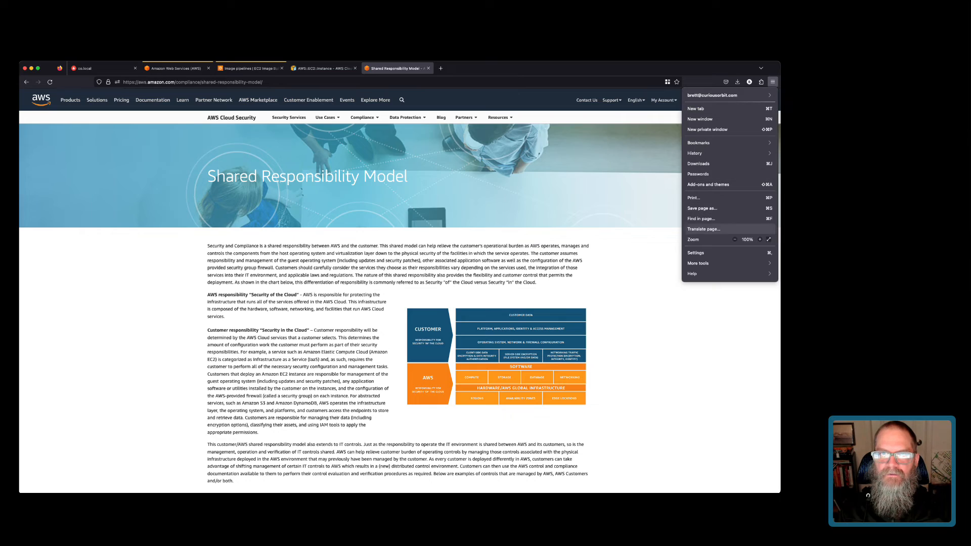
pyautogui.click(759, 240)
pyautogui.click(759, 240)
pyautogui.click(759, 240)
pyautogui.click(760, 239)
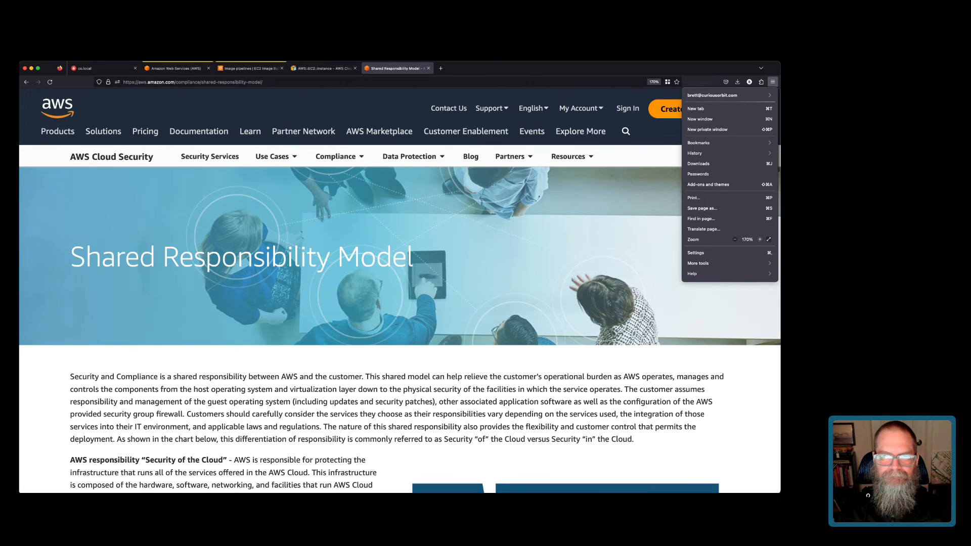
pyautogui.click(759, 240)
pyautogui.click(759, 240)
pyautogui.scroll(-4, 400, 336)
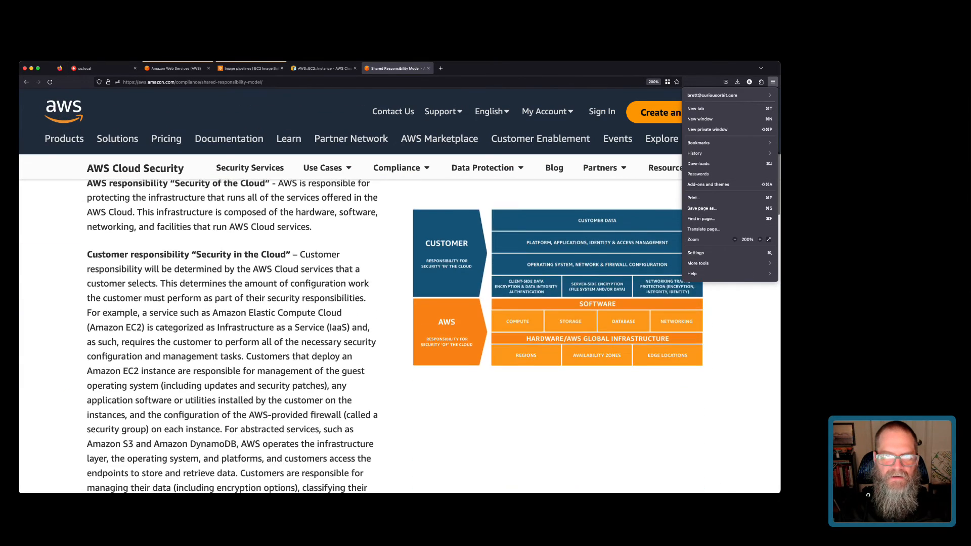
pyautogui.scroll(1, 399, 336)
pyautogui.press('Escape')
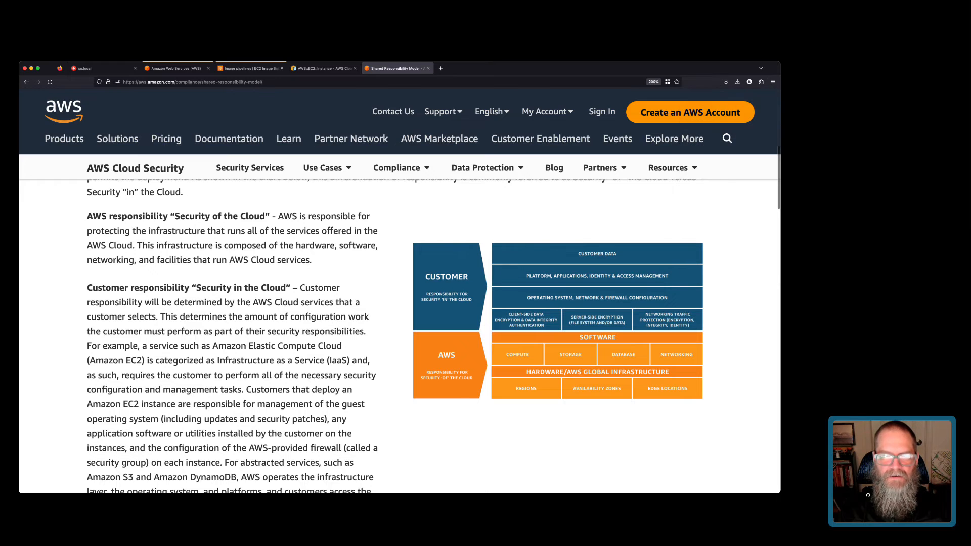